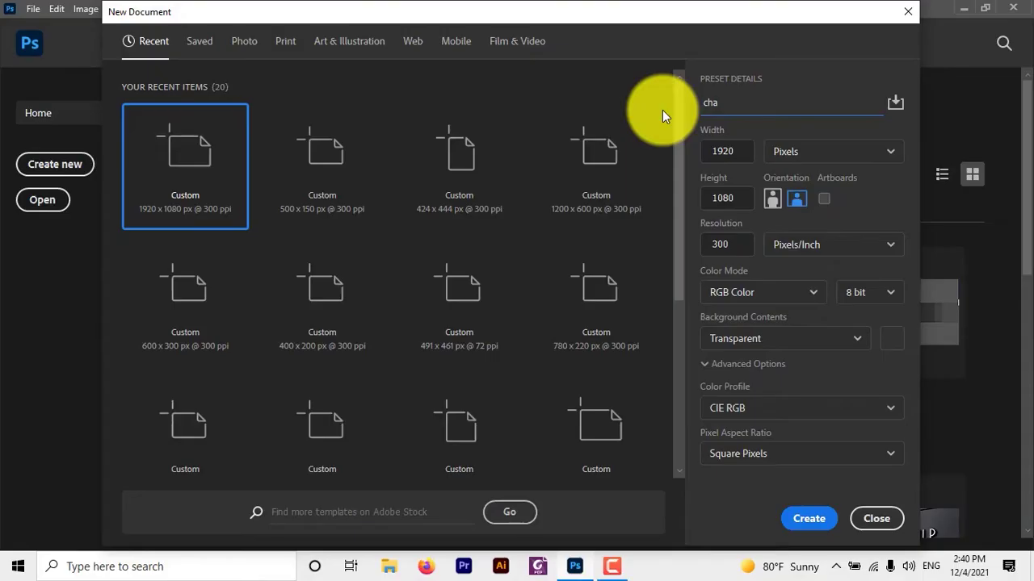
- Create a transparent-background 2560×1440 px, 300 ppi document named 'channel Art'
{"action": "type", "text": "channel Art"}
{"action": "double_click", "coordinate": [714, 151]}
{"action": "key", "text": "Tab"}
{"action": "type", "text": "1440"}
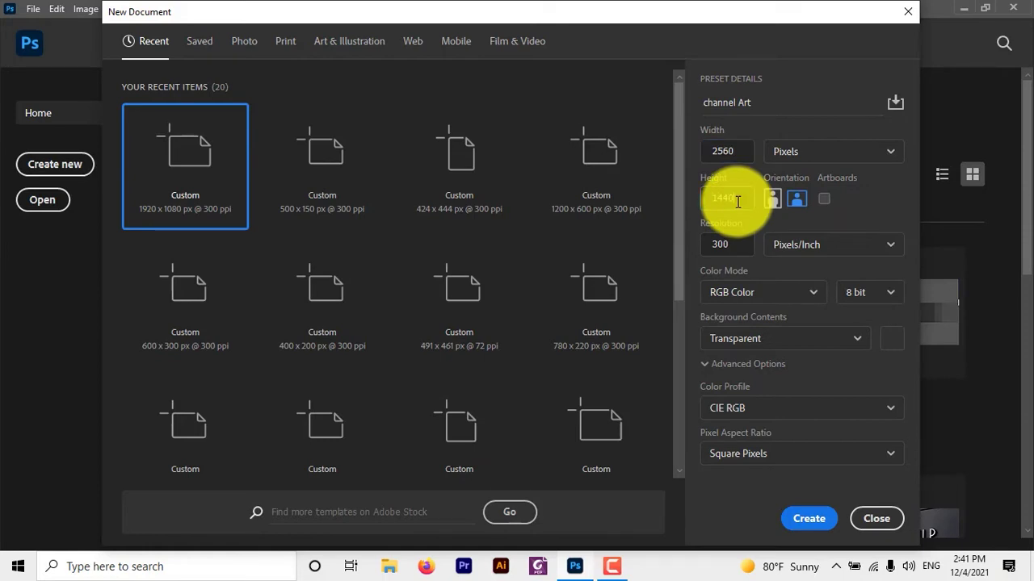
{"action": "left_click", "coordinate": [794, 343]}
{"action": "left_click", "coordinate": [757, 446]}
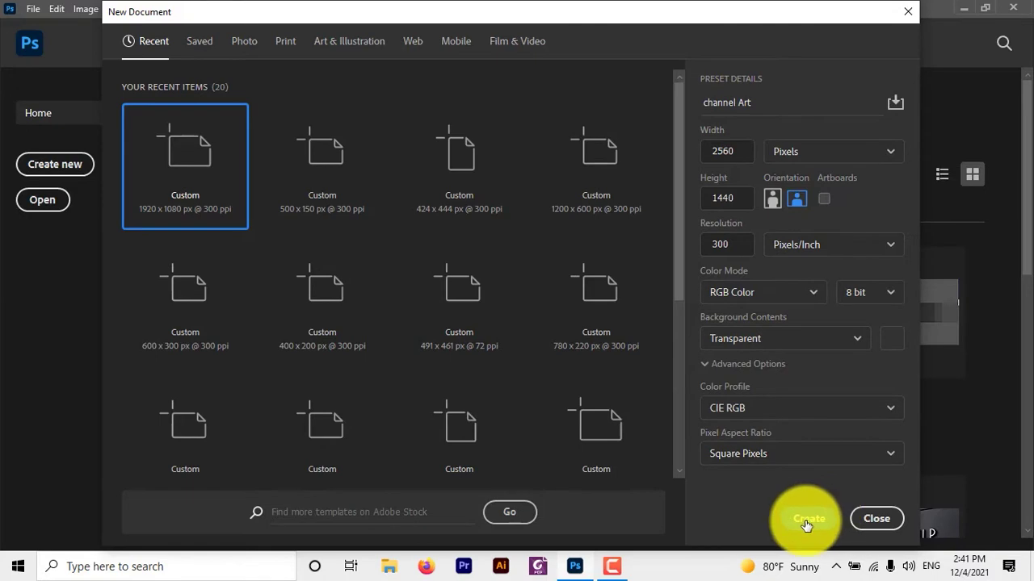
{"action": "left_click", "coordinate": [801, 517]}
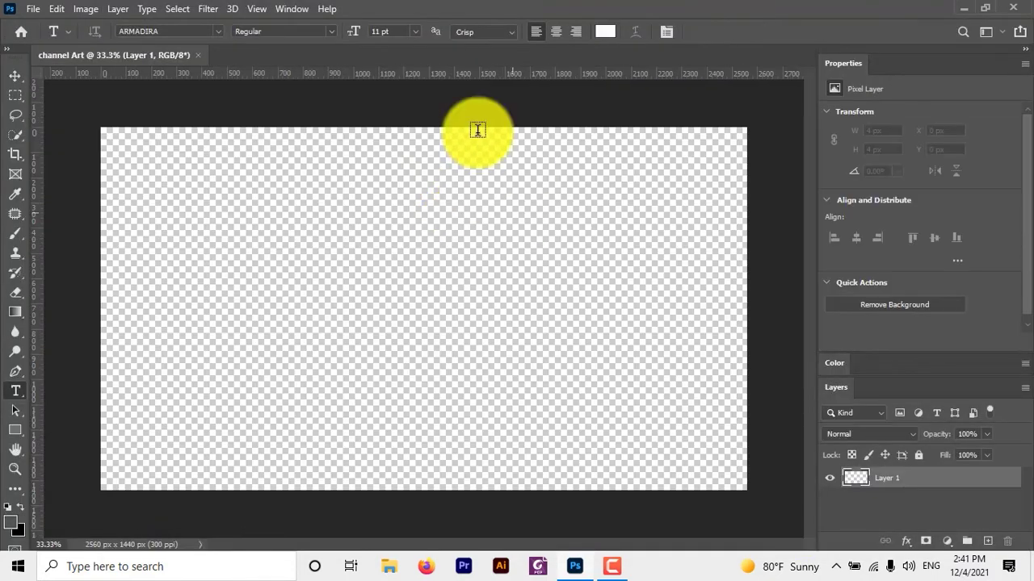
{"action": "left_click", "coordinate": [18, 76]}
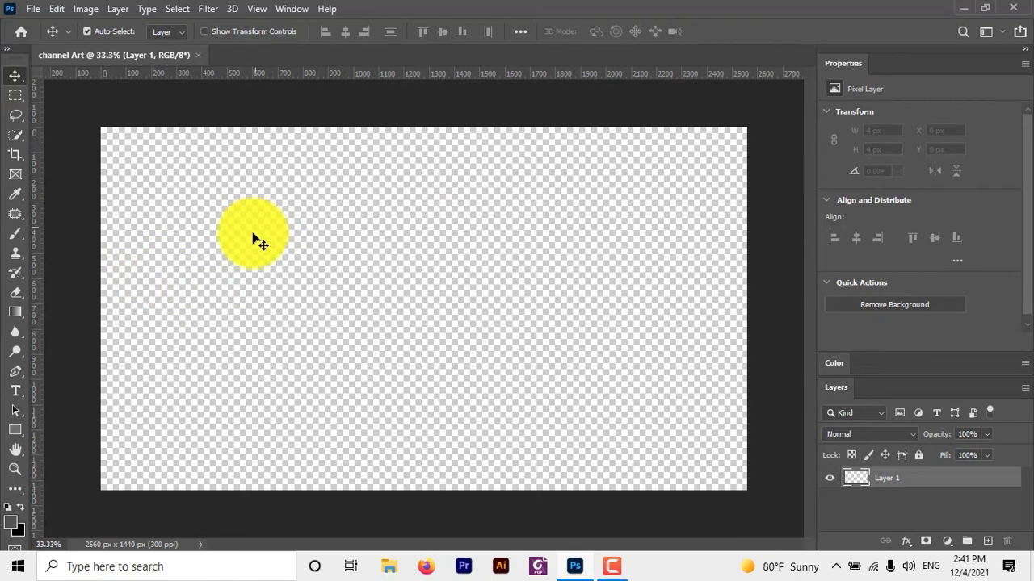
- Drag the Youtubebanner image from the desktop's youtube banner folder into the channel Art document
{"action": "left_click", "coordinate": [966, 9]}
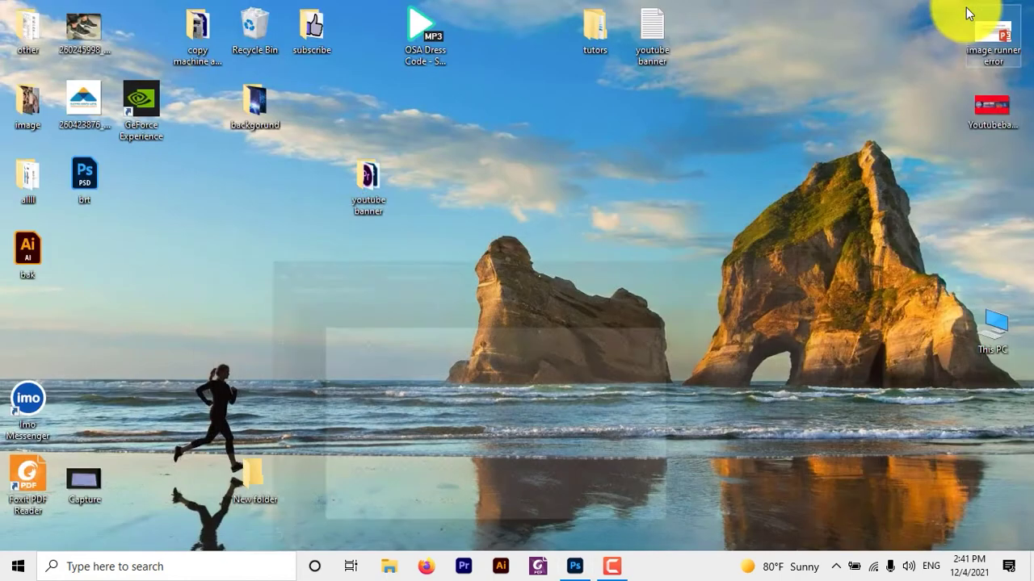
{"action": "double_click", "coordinate": [368, 178]}
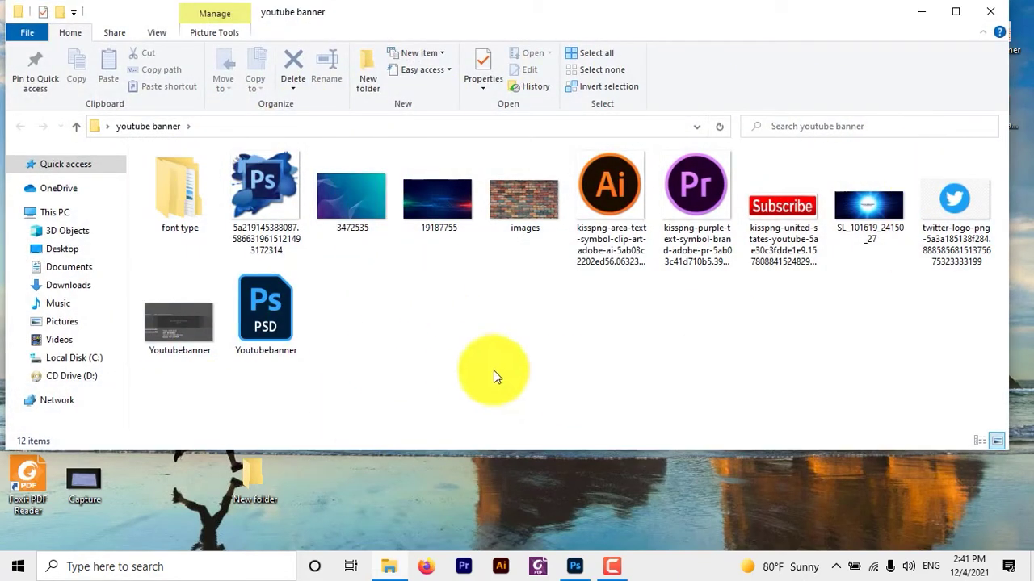
{"action": "left_click", "coordinate": [185, 319]}
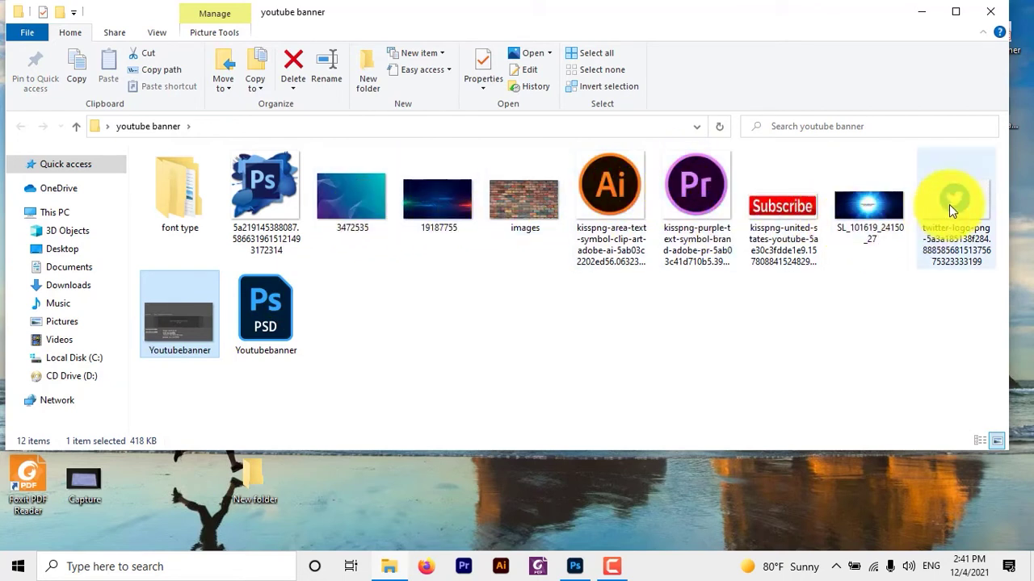
{"action": "double_click", "coordinate": [182, 190]}
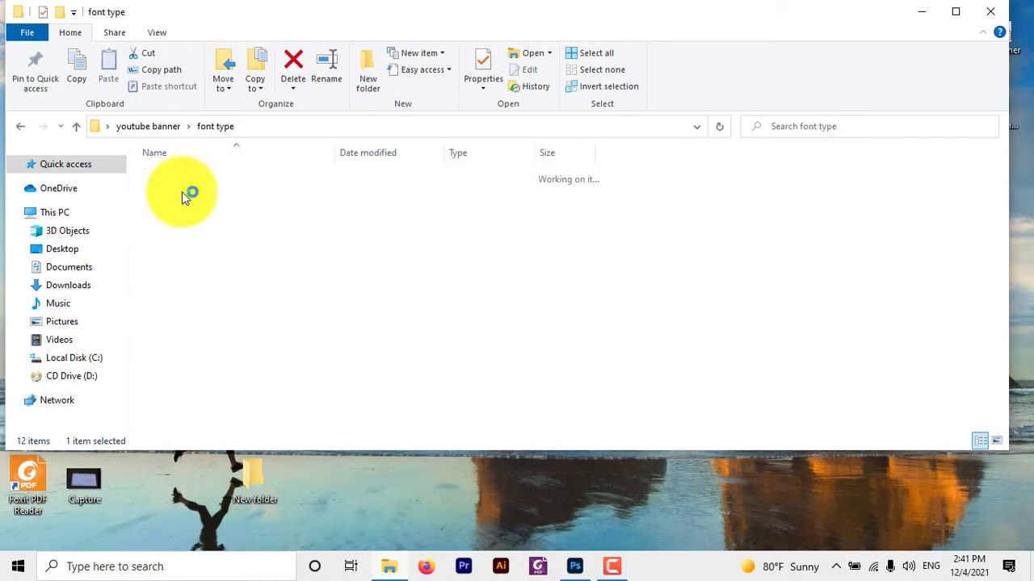
{"action": "key", "text": "alt+Left"}
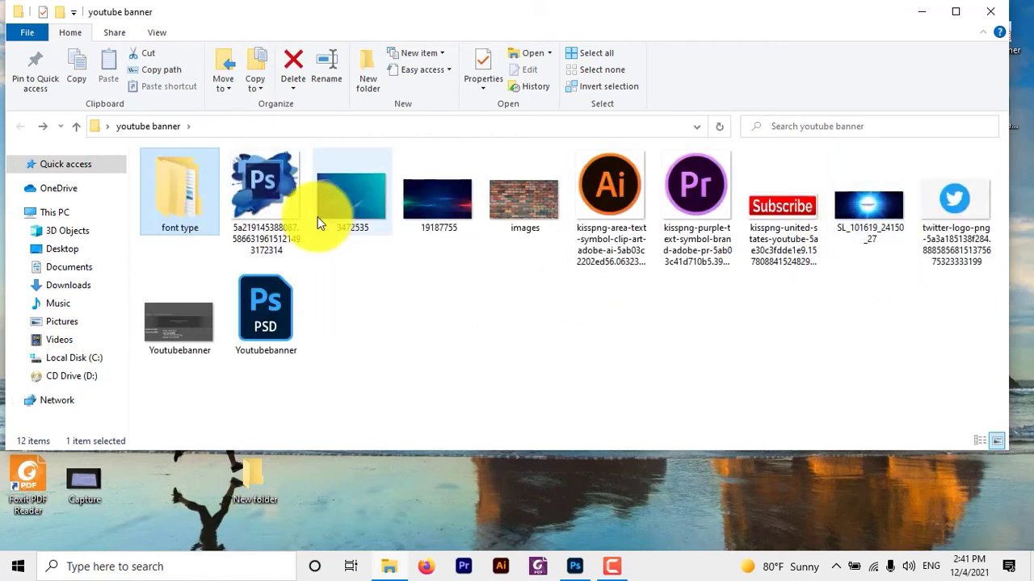
{"action": "left_click", "coordinate": [168, 319]}
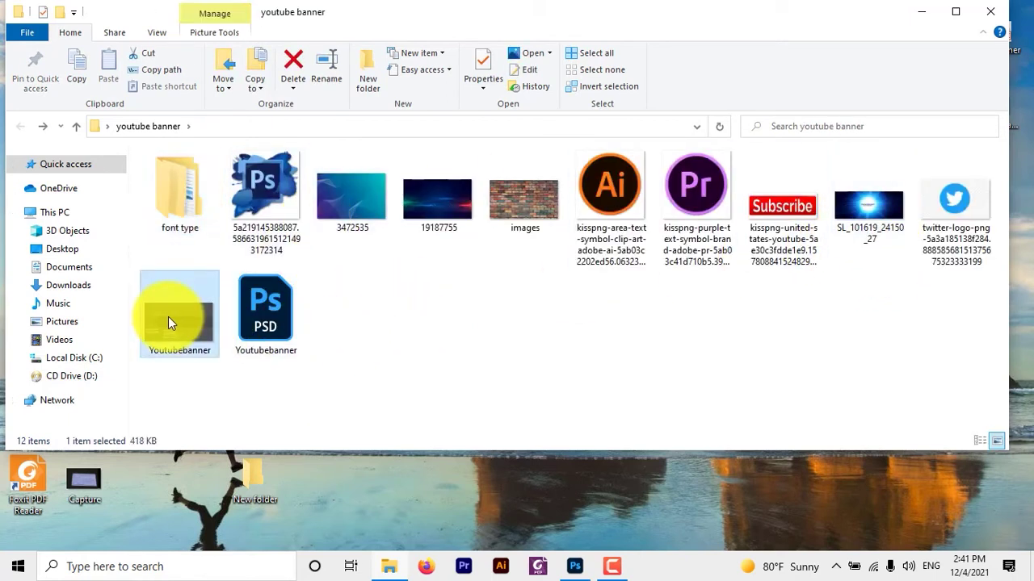
{"action": "mouse_move", "coordinate": [167, 323]}
{"action": "left_mouse_down"}
{"action": "mouse_move", "coordinate": [573, 564]}
{"action": "mouse_move", "coordinate": [452, 373]}
{"action": "left_mouse_up"}
- Commit the Youtubebanner template and drag vertical guides onto its safe-area boundaries
{"action": "key", "text": "Return"}
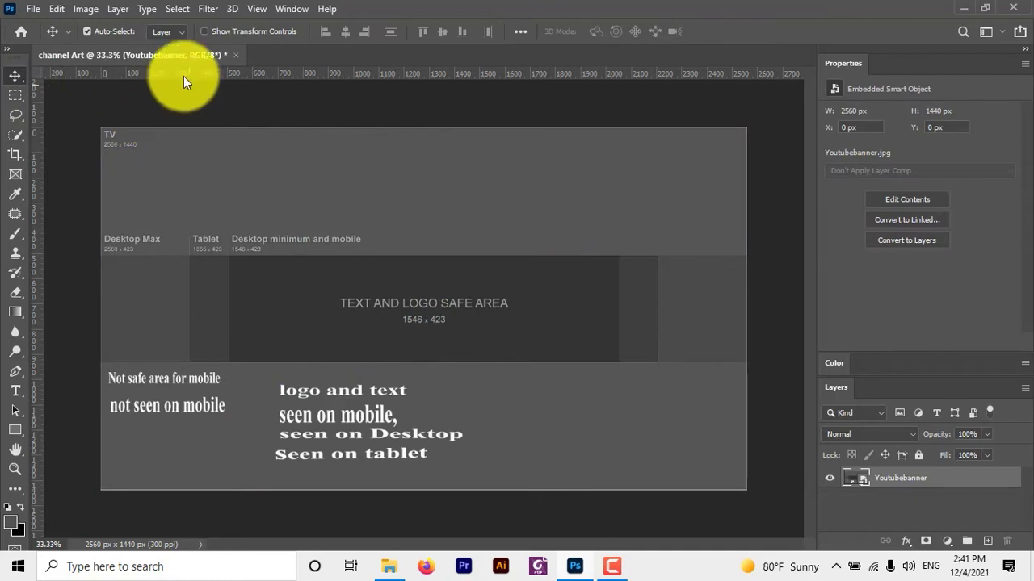
{"action": "left_click", "coordinate": [256, 9]}
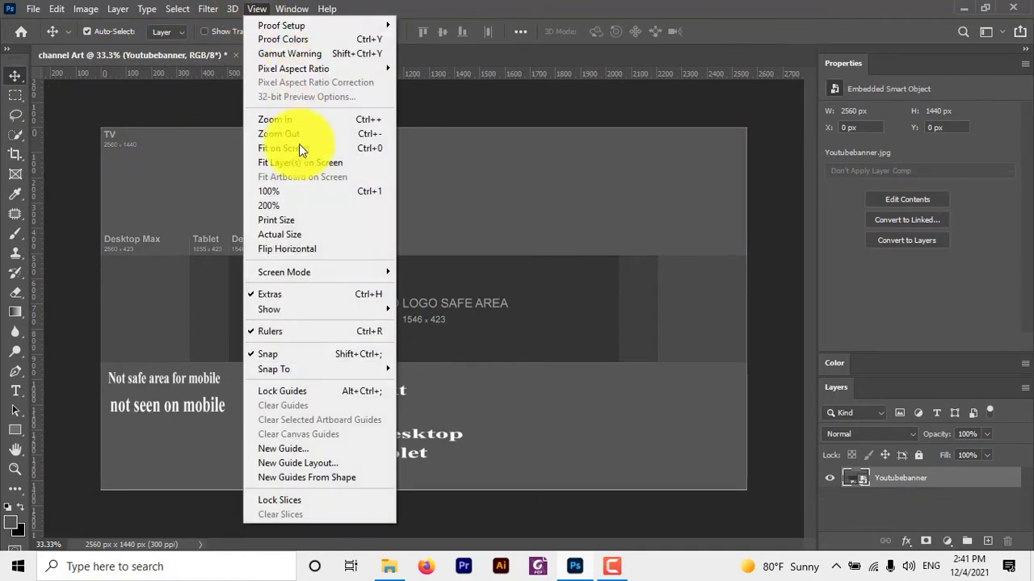
{"action": "key", "text": "Escape"}
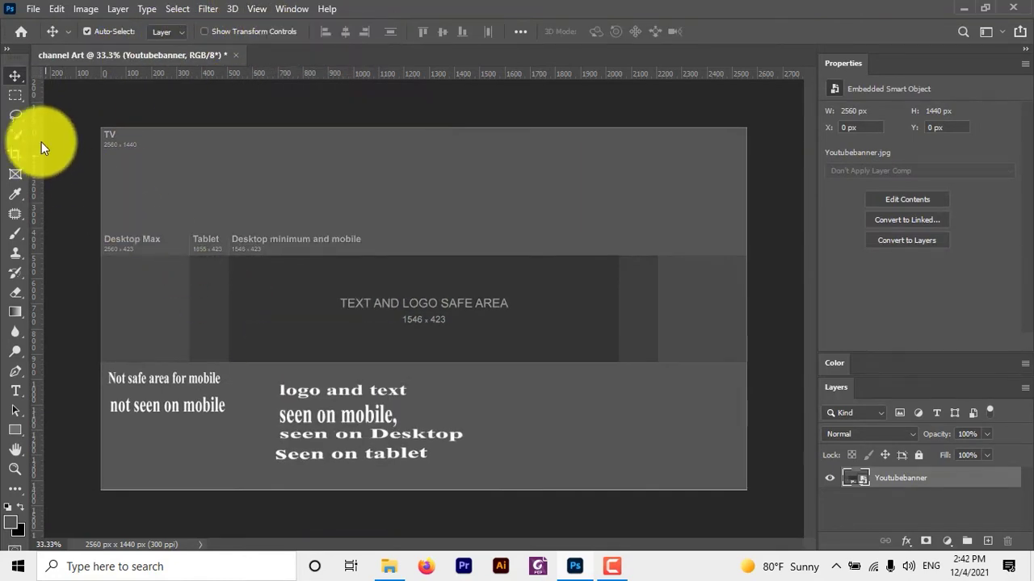
{"action": "left_click_drag", "start_coordinate": [34, 109], "coordinate": [97, 117]}
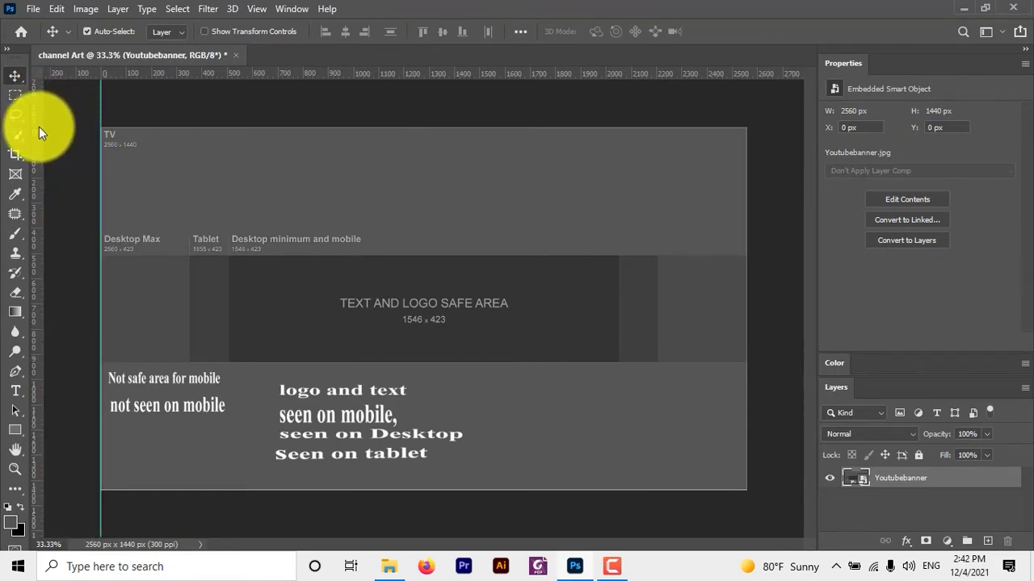
{"action": "left_click_drag", "start_coordinate": [37, 129], "coordinate": [657, 211]}
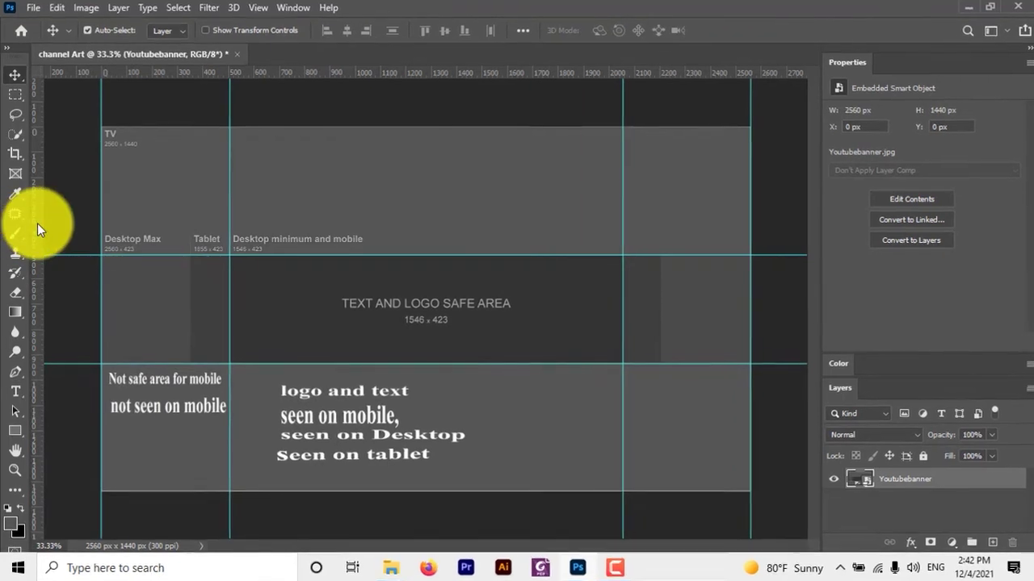
{"action": "left_click_drag", "start_coordinate": [36, 223], "coordinate": [188, 246]}
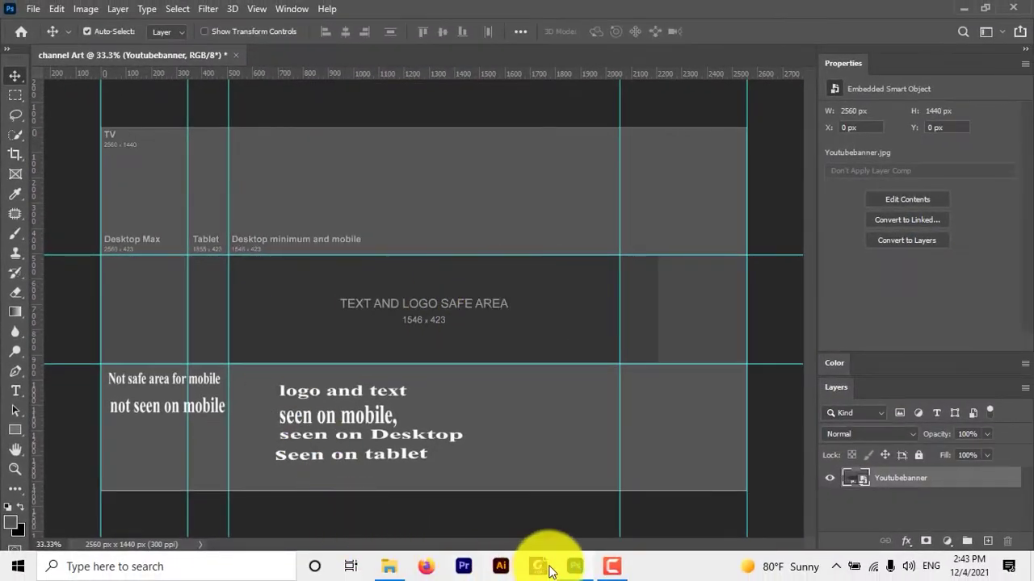
- Launch Google Chrome from Windows search and scroll the Gezatech channel page to see its banner
{"action": "left_click", "coordinate": [291, 567]}
{"action": "type", "text": "goo"}
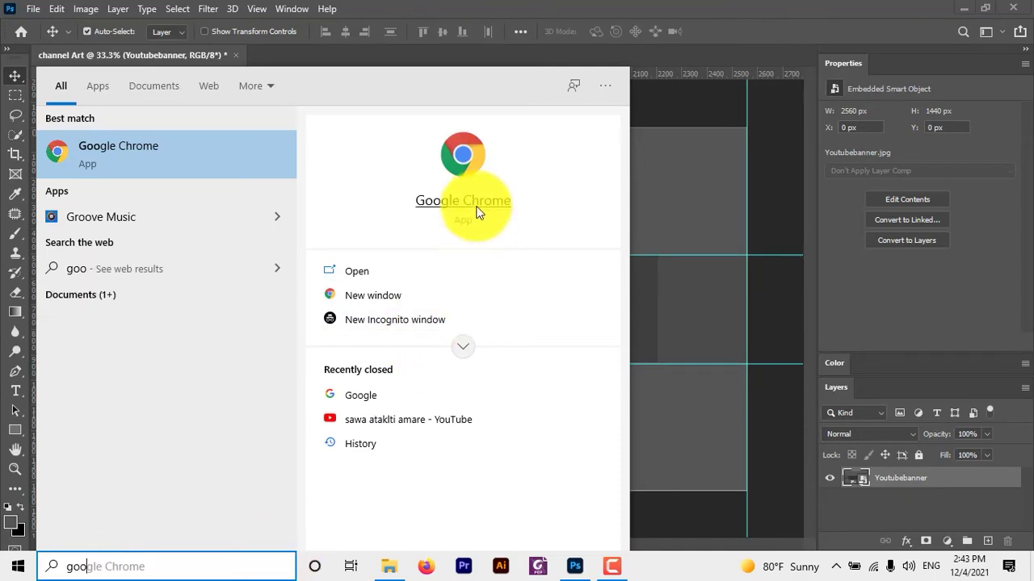
{"action": "left_click", "coordinate": [463, 159]}
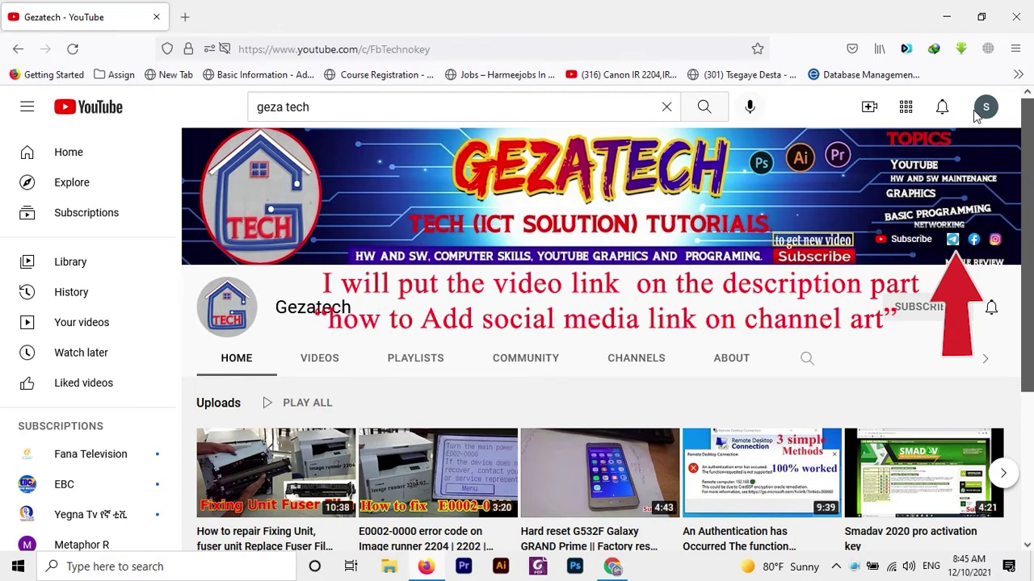
{"action": "scroll", "coordinate": [610, 228], "scroll_direction": "down", "scroll_amount": 1}
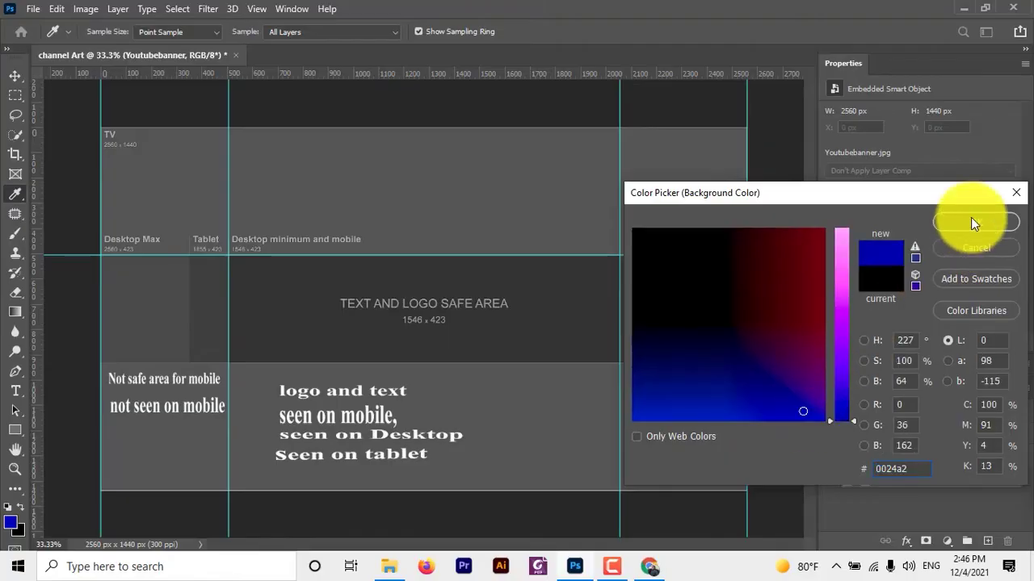
- Confirm the #0024a2 blue colour and give the Rectangle tool a solid stroke
{"action": "left_click", "coordinate": [971, 221]}
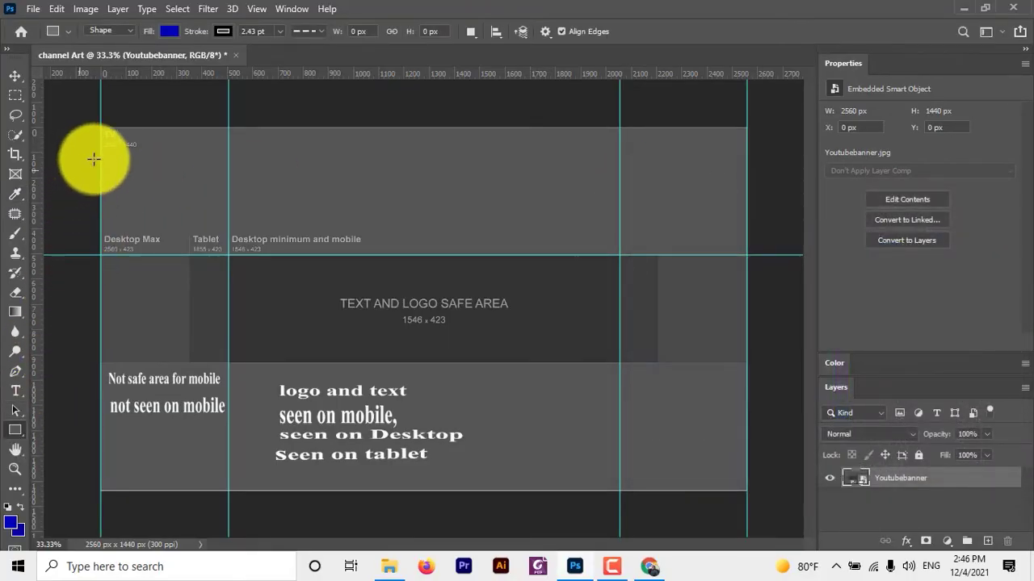
{"action": "left_click", "coordinate": [320, 31]}
{"action": "left_click", "coordinate": [308, 78]}
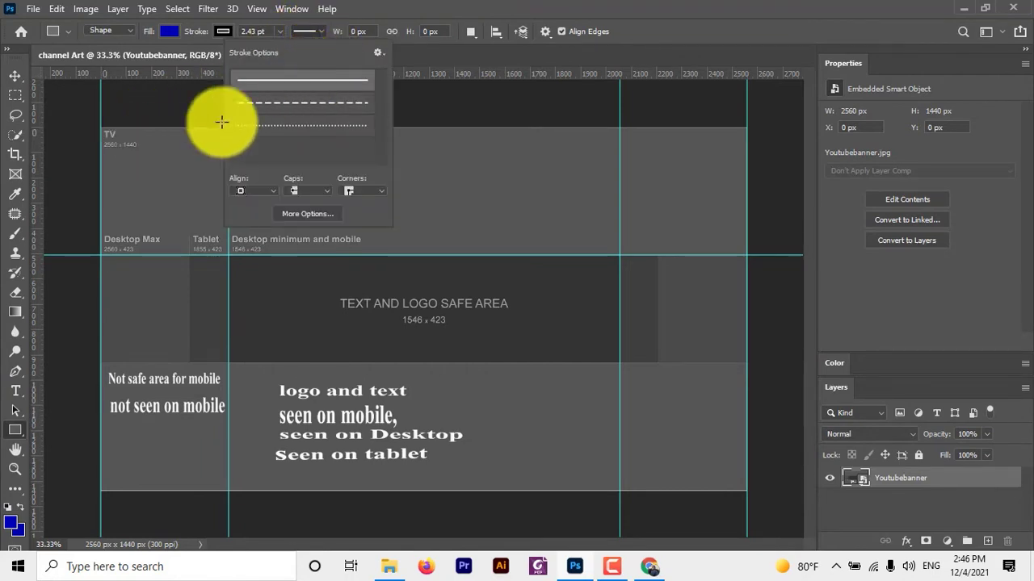
{"action": "left_click", "coordinate": [36, 331]}
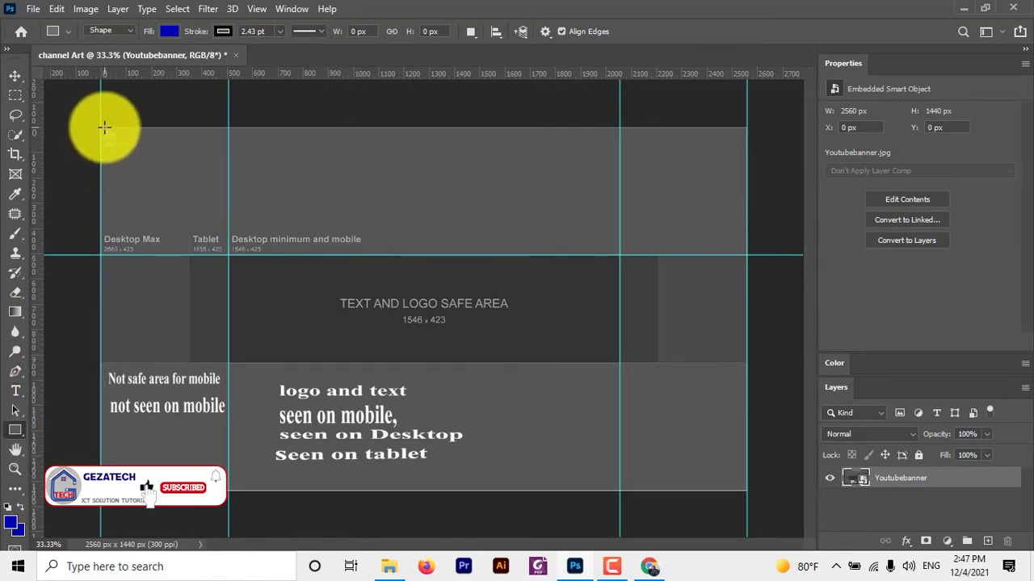
- Draw full-width blue rectangles over the top and bottom bands, using a horizontal guide
{"action": "left_click_drag", "start_coordinate": [101, 127], "coordinate": [656, 249]}
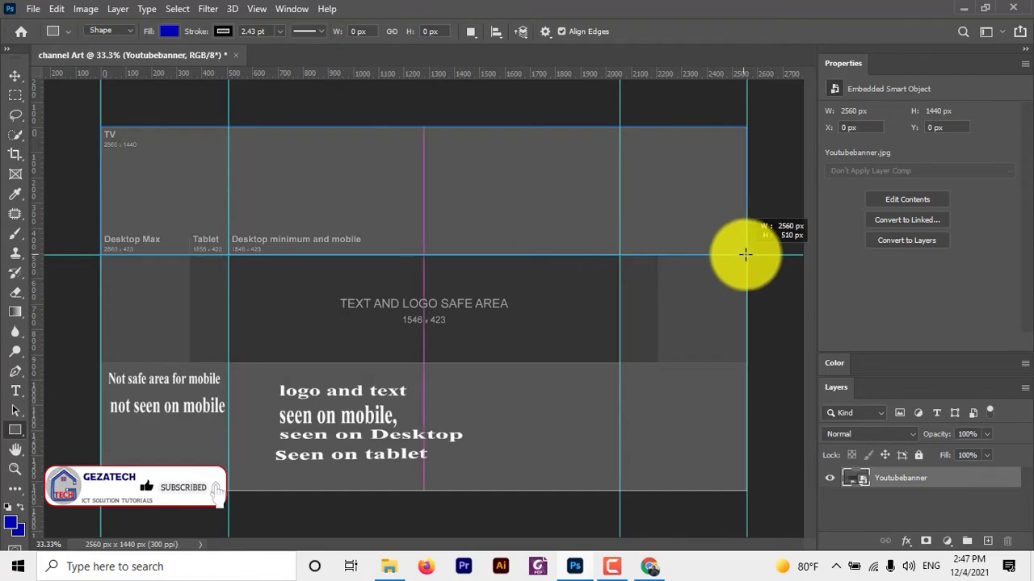
{"action": "left_click_drag", "start_coordinate": [656, 248], "coordinate": [745, 254]}
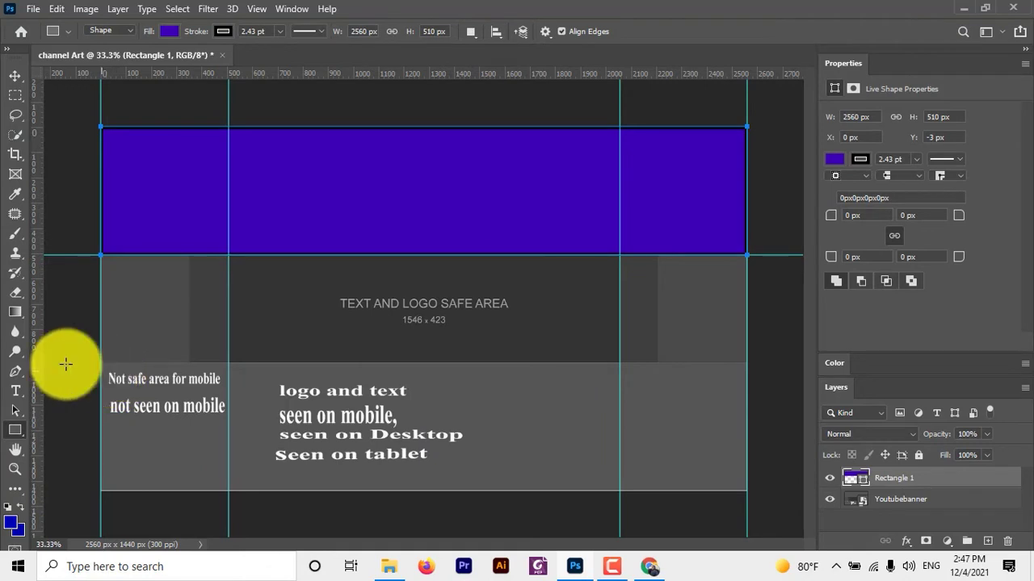
{"action": "left_click_drag", "start_coordinate": [256, 73], "coordinate": [285, 359]}
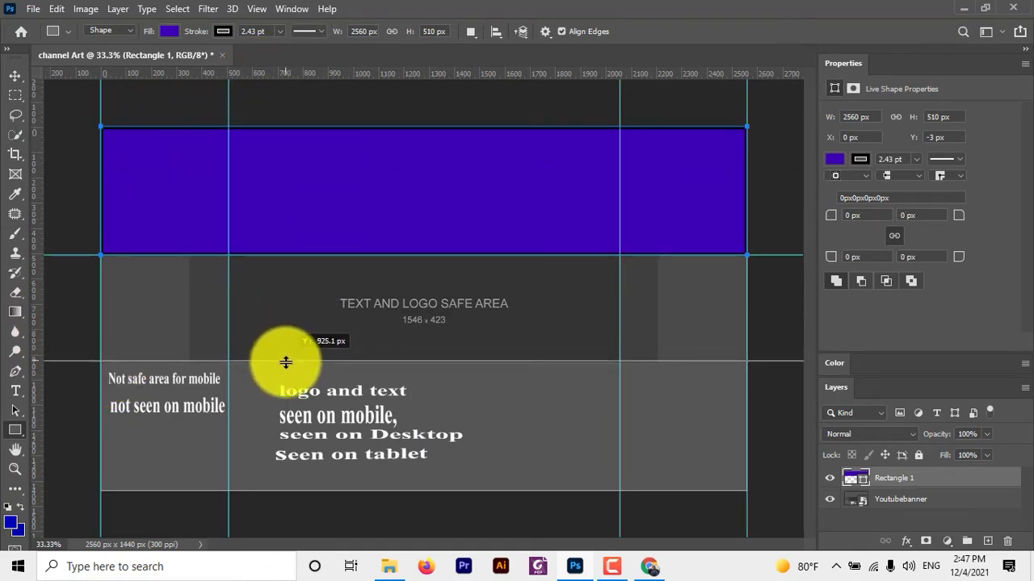
{"action": "left_click_drag", "start_coordinate": [286, 359], "coordinate": [285, 363]}
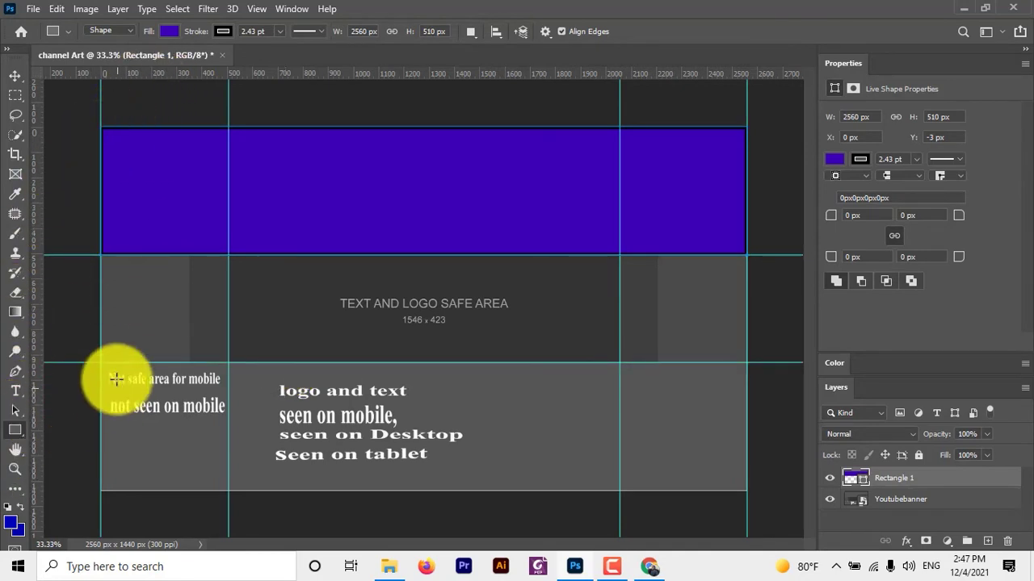
{"action": "left_click_drag", "start_coordinate": [100, 362], "coordinate": [744, 491]}
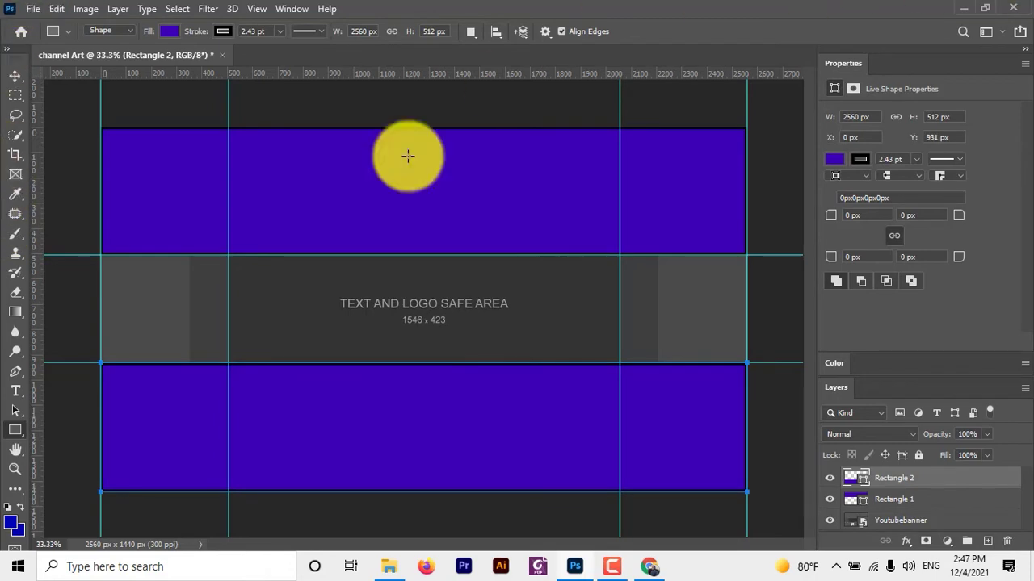
- Hide the Youtubebanner template layer and drag the SL_101619_24150_27 circuit image into Photoshop
{"action": "key", "text": "v"}
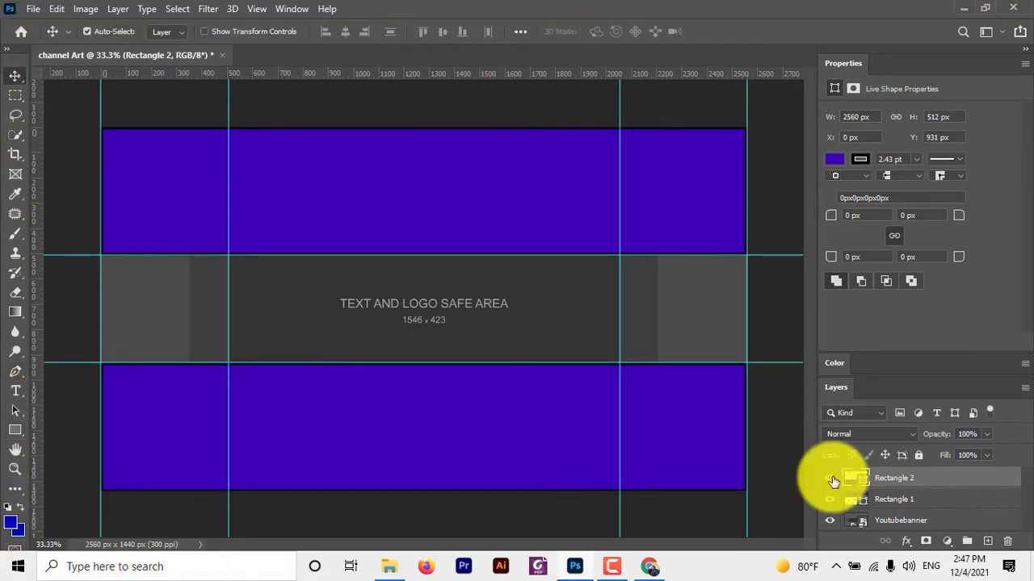
{"action": "left_click", "coordinate": [830, 521]}
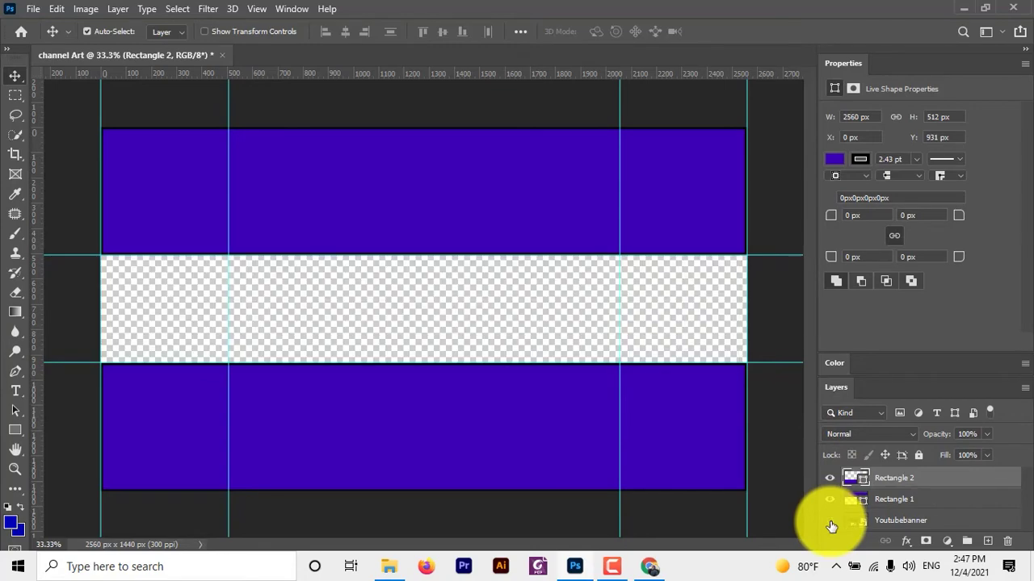
{"action": "left_click", "coordinate": [1009, 520]}
{"action": "left_click", "coordinate": [967, 9]}
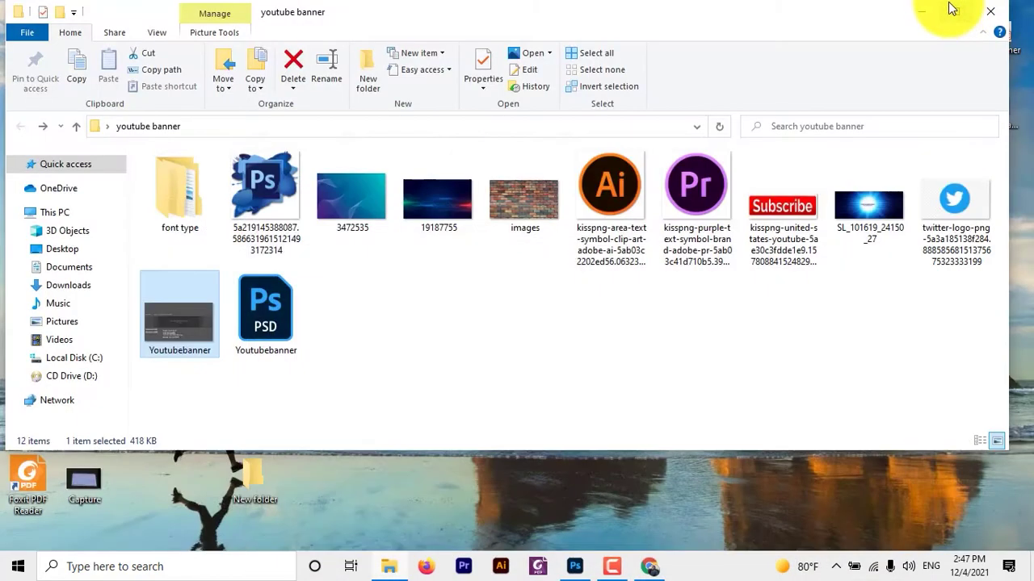
{"action": "mouse_move", "coordinate": [873, 203]}
{"action": "left_mouse_down"}
{"action": "mouse_move", "coordinate": [590, 509]}
{"action": "mouse_move", "coordinate": [280, 322]}
{"action": "left_mouse_up"}
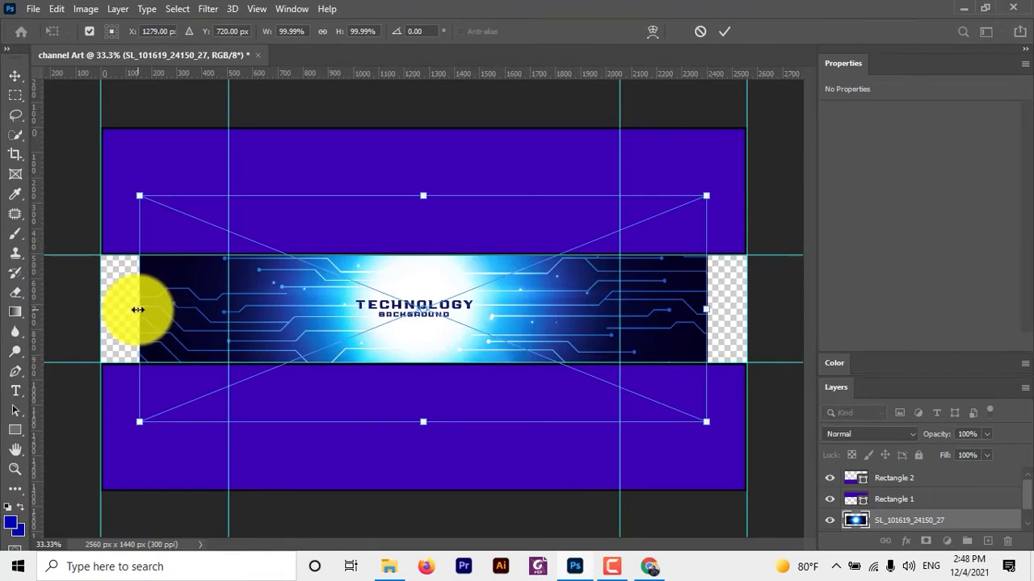
- Stretch the circuit image to the canvas's left and right edges and adjust its height
{"action": "left_click_drag", "start_coordinate": [138, 310], "coordinate": [100, 309]}
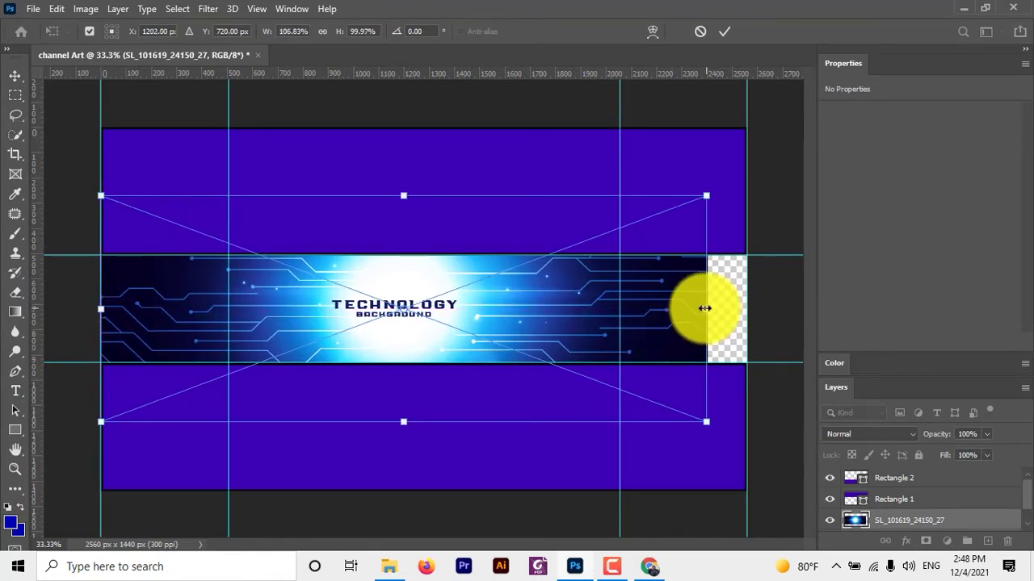
{"action": "left_click_drag", "start_coordinate": [706, 309], "coordinate": [746, 309]}
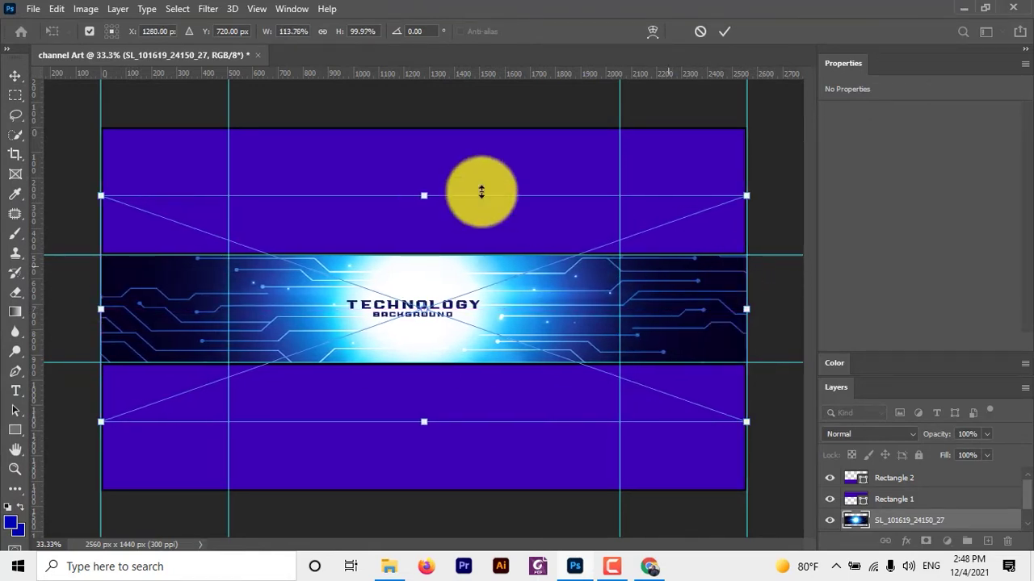
{"action": "left_click_drag", "start_coordinate": [426, 197], "coordinate": [424, 154]}
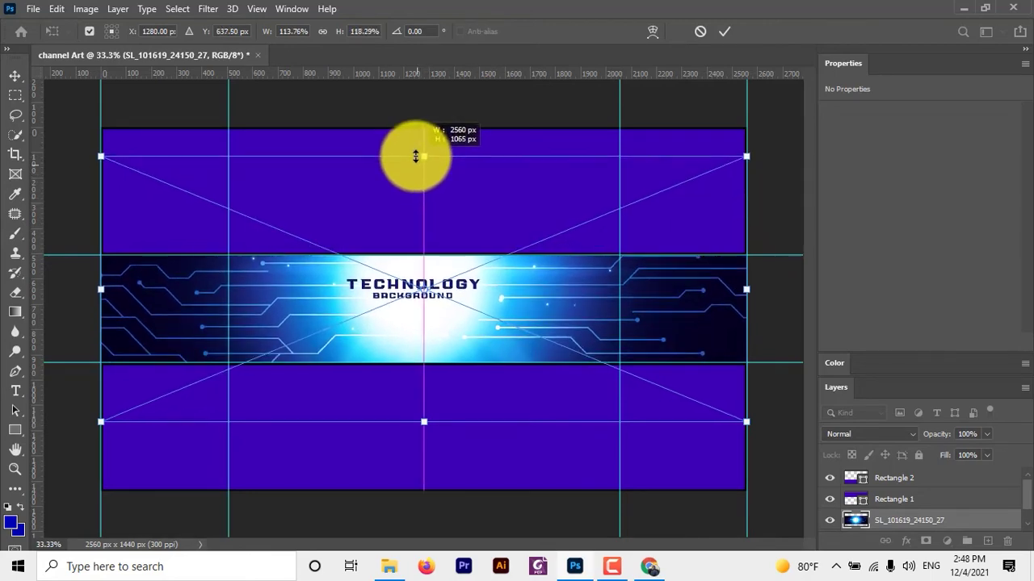
{"action": "left_click_drag", "start_coordinate": [424, 422], "coordinate": [422, 454]}
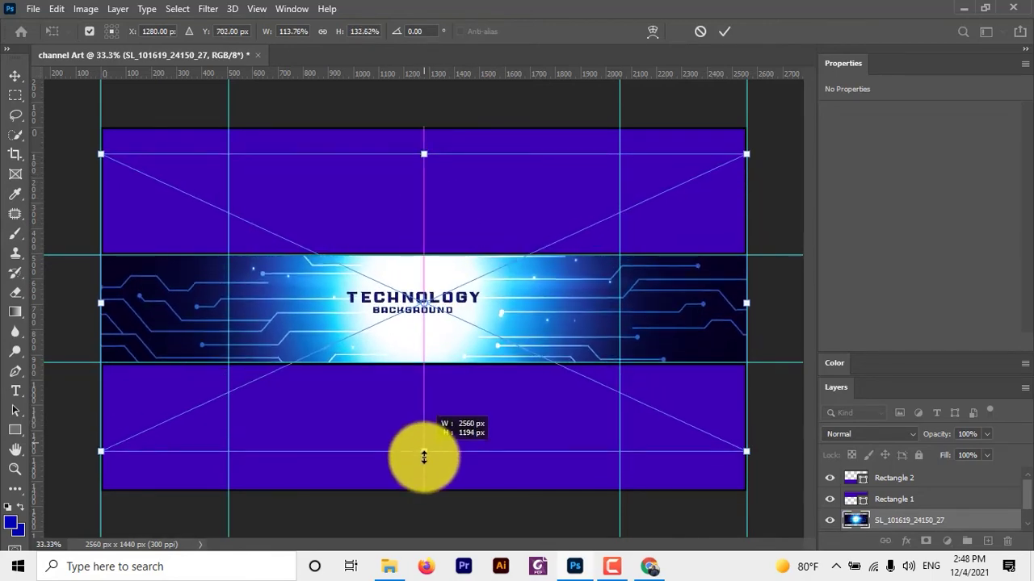
{"action": "key", "text": "ctrl+z"}
{"action": "key", "text": "ctrl+z"}
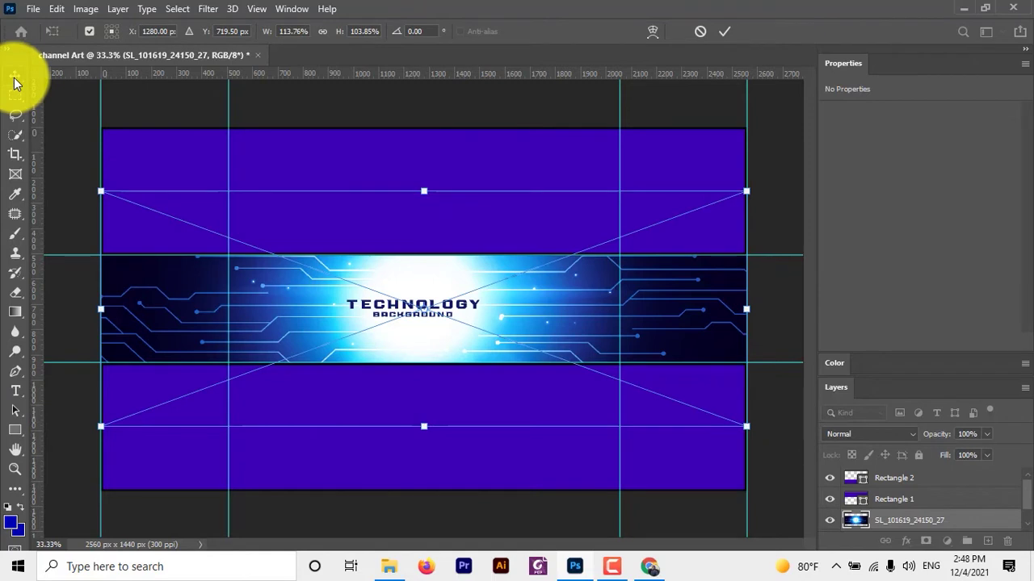
- Apply the stretch, choose the Brush tool and set the foreground colour to white
{"action": "left_click", "coordinate": [14, 77]}
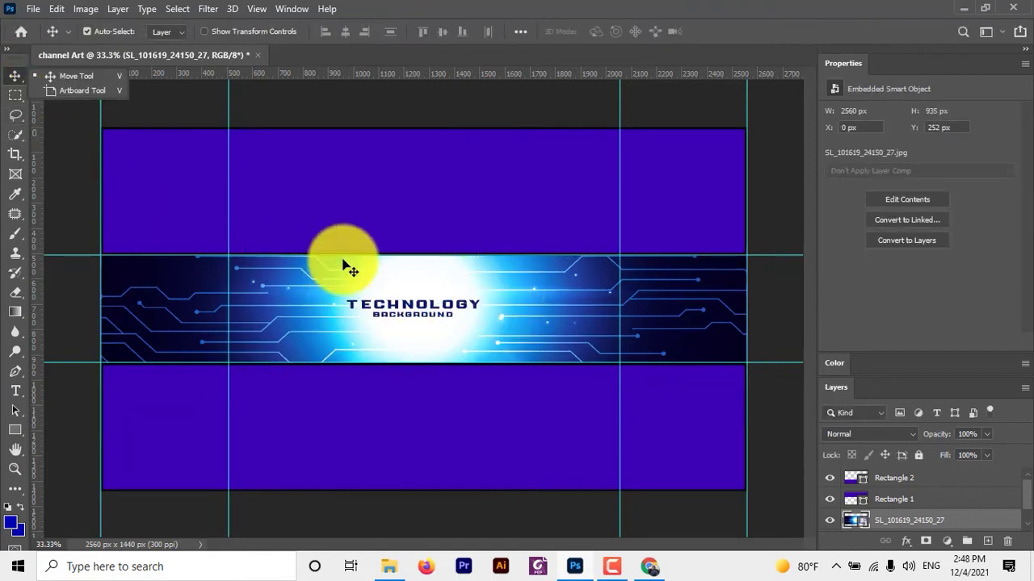
{"action": "left_click", "coordinate": [14, 239]}
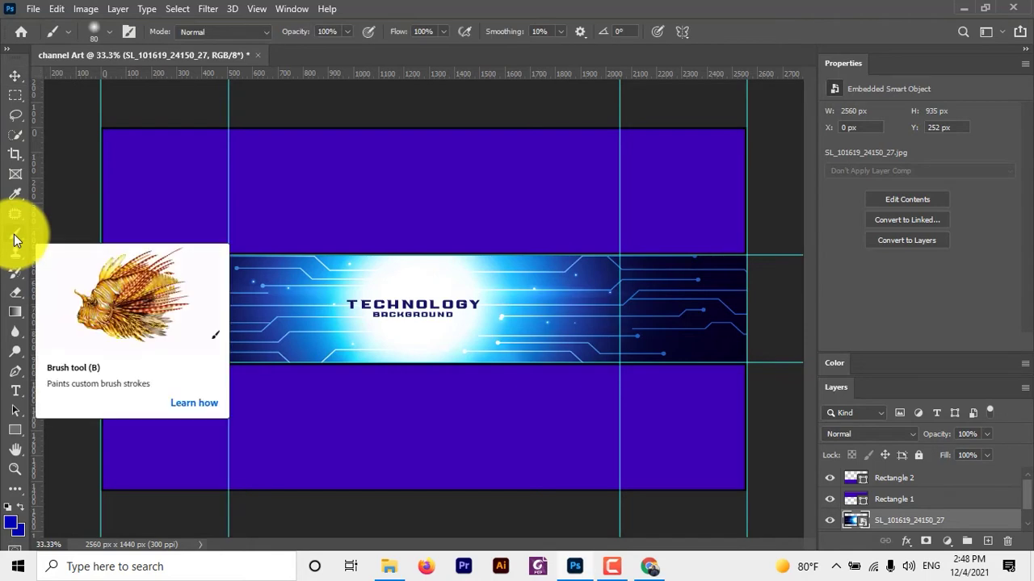
{"action": "left_click", "coordinate": [12, 521]}
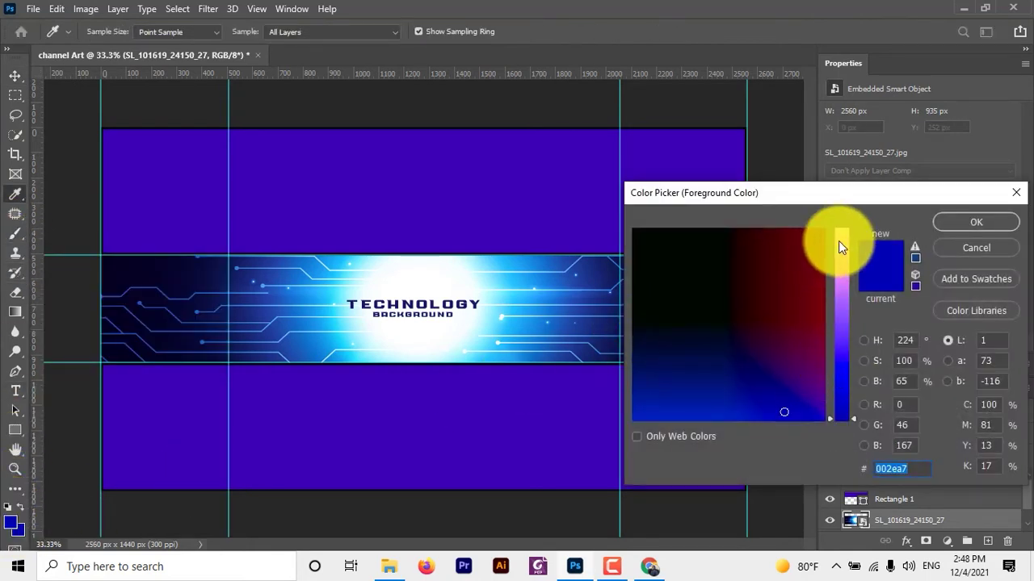
{"action": "left_click", "coordinate": [864, 341]}
{"action": "left_click", "coordinate": [634, 230]}
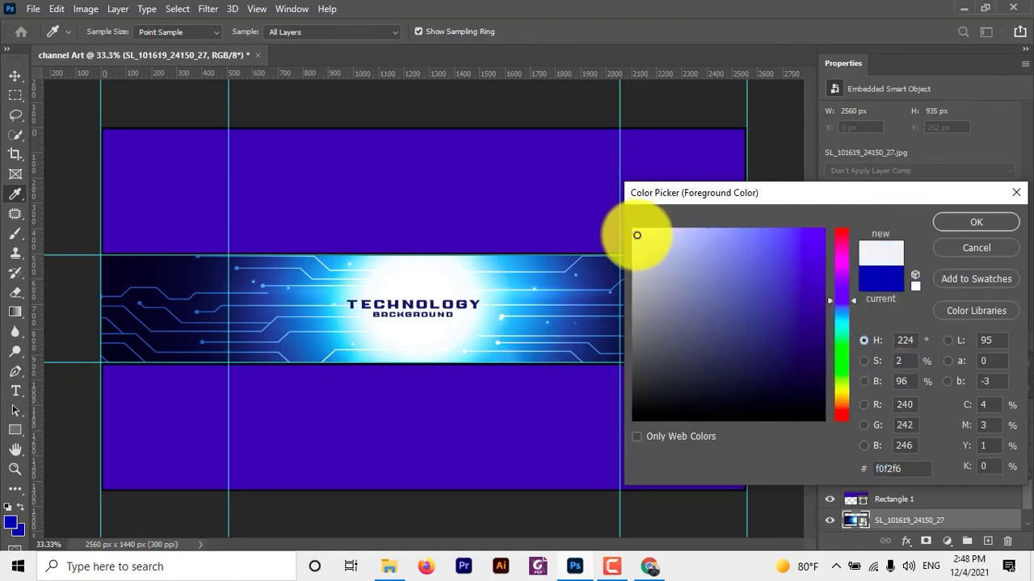
{"action": "left_click", "coordinate": [961, 226]}
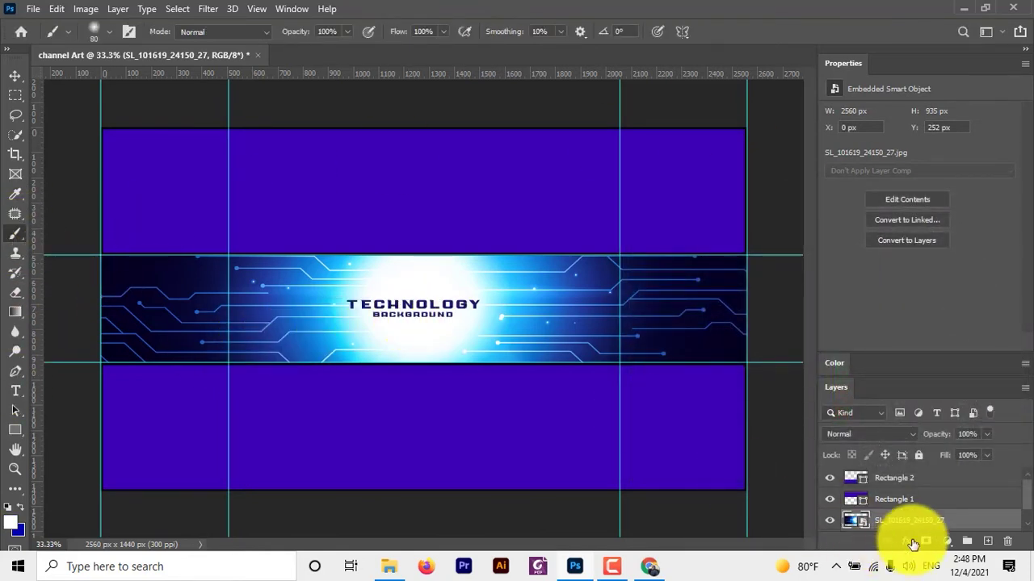
- Rasterize the circuit image and paint out its TECHNOLOGY BACKGROUND lettering with a large white brush
{"action": "left_click", "coordinate": [403, 316]}
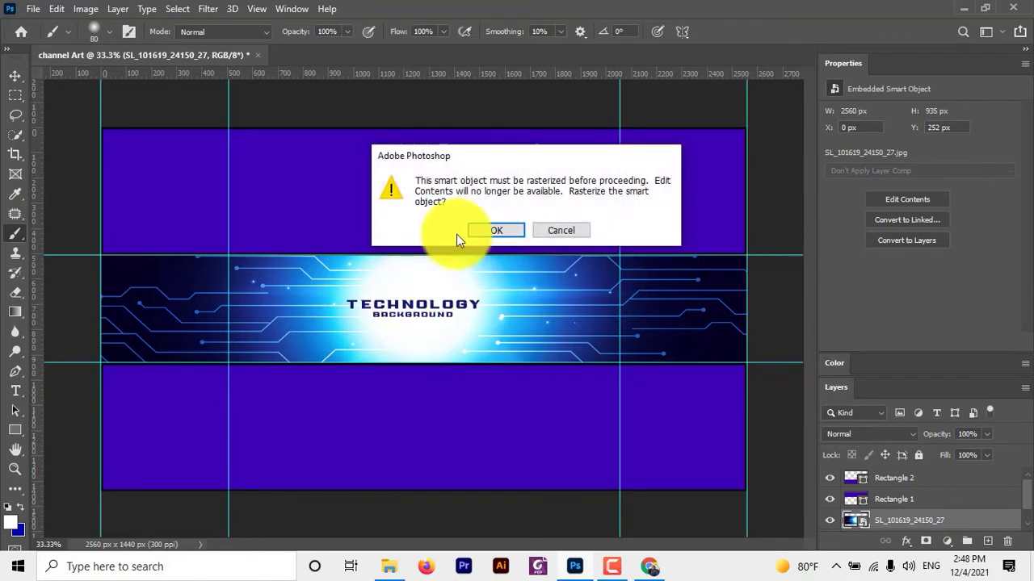
{"action": "left_click", "coordinate": [496, 229]}
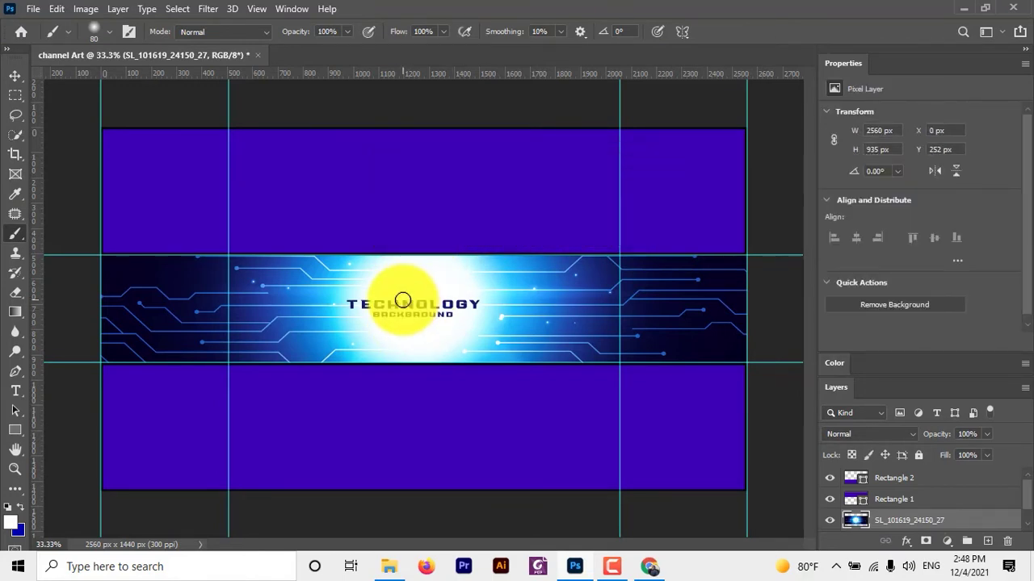
{"action": "key", "text": "bracketright"}
{"action": "key", "text": "bracketright"}
{"action": "key", "text": "bracketright"}
{"action": "left_click_drag", "start_coordinate": [403, 300], "coordinate": [371, 304]}
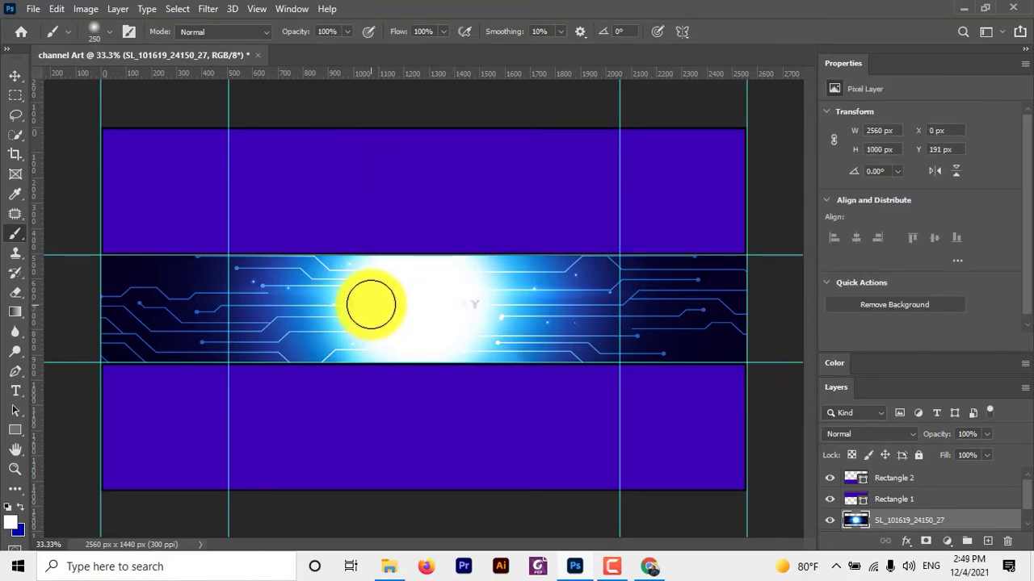
{"action": "left_click_drag", "start_coordinate": [371, 304], "coordinate": [472, 303]}
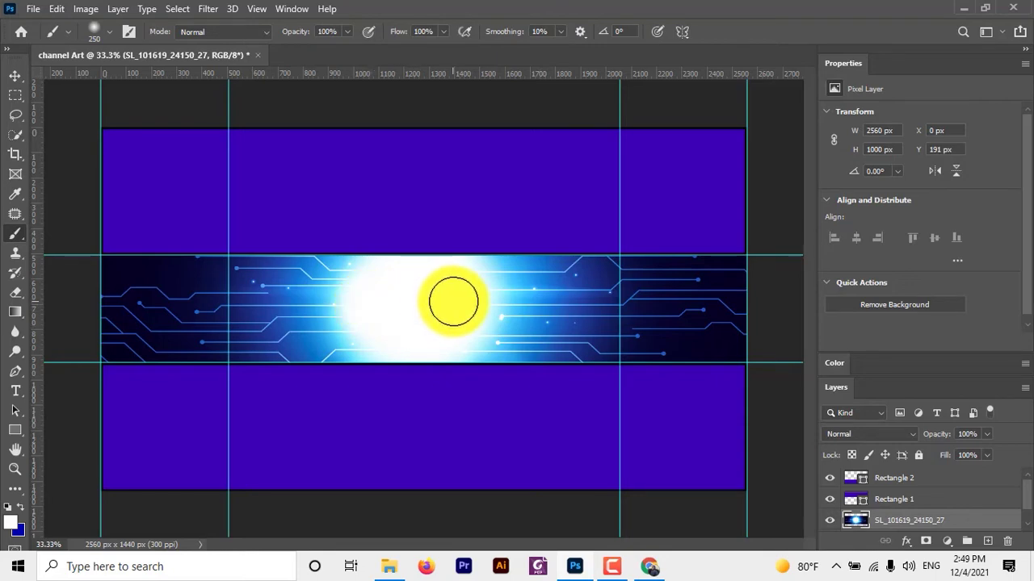
{"action": "key", "text": "v"}
{"action": "left_click", "coordinate": [892, 497]}
- Select Rectangle 1 and Rectangle 2 and use Merge Visible to combine them into Rectangle 2
{"action": "left_click", "coordinate": [889, 478], "text": "shift"}
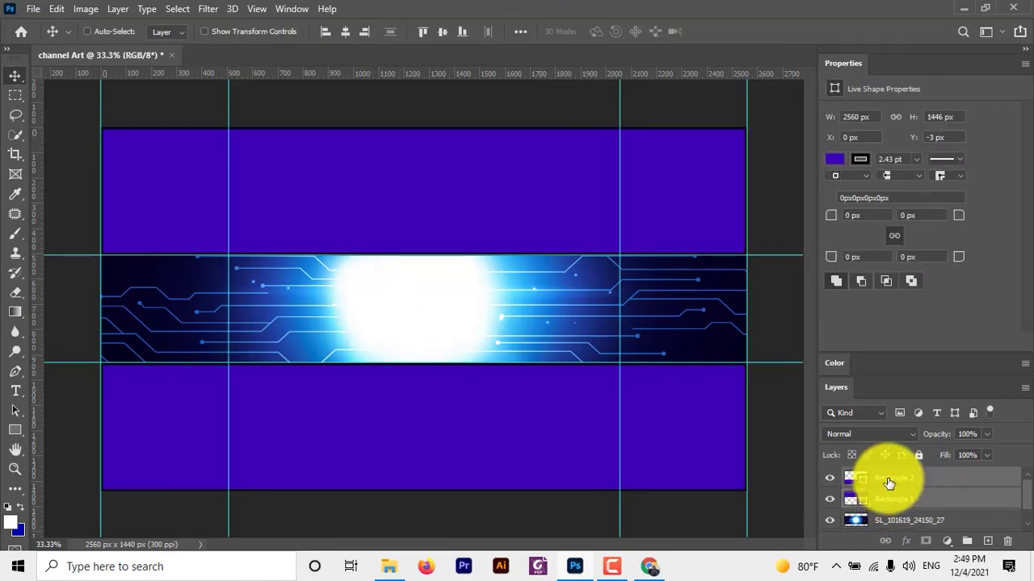
{"action": "right_click", "coordinate": [888, 483]}
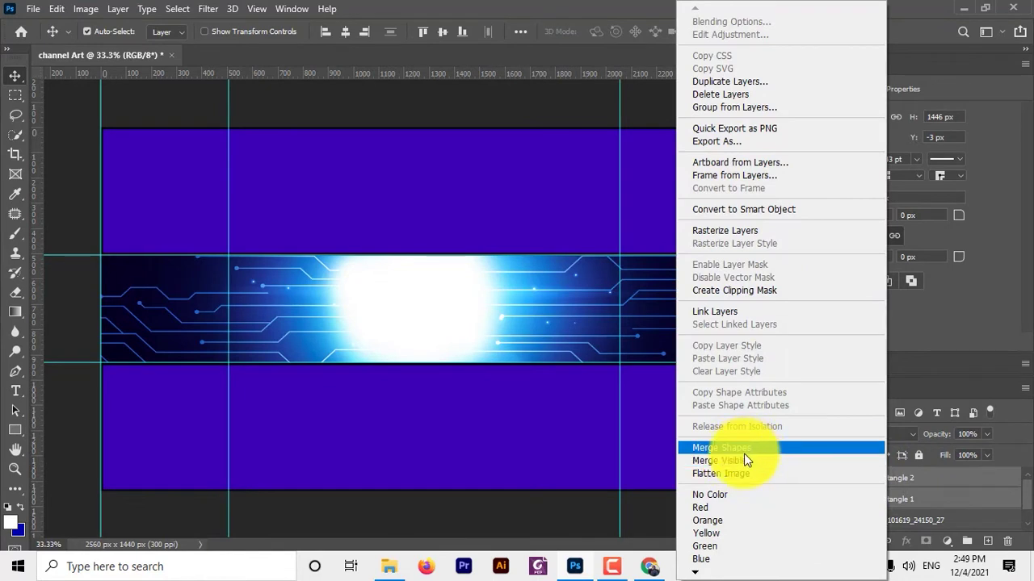
{"action": "left_click", "coordinate": [736, 459]}
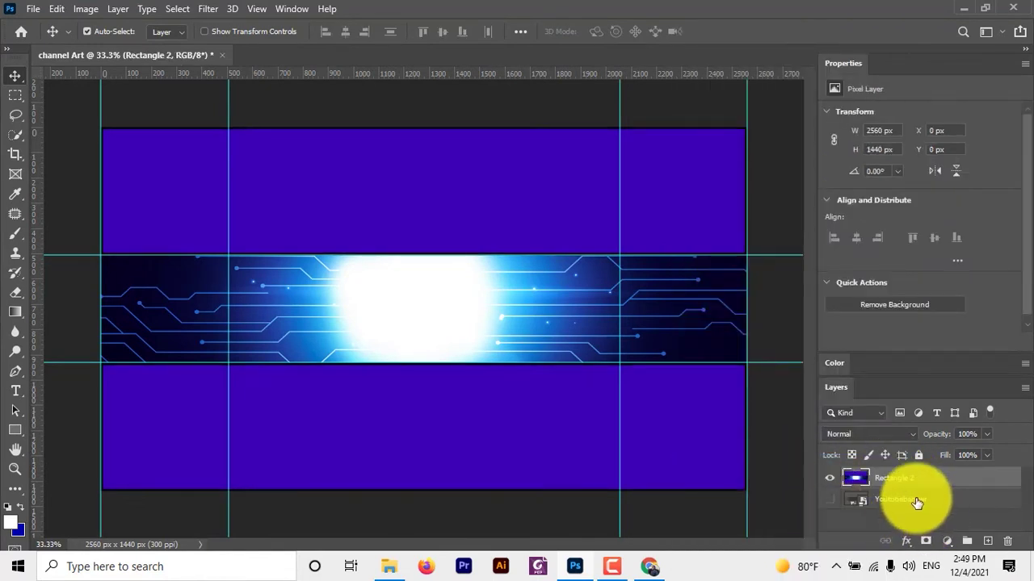
{"action": "left_click", "coordinate": [909, 499]}
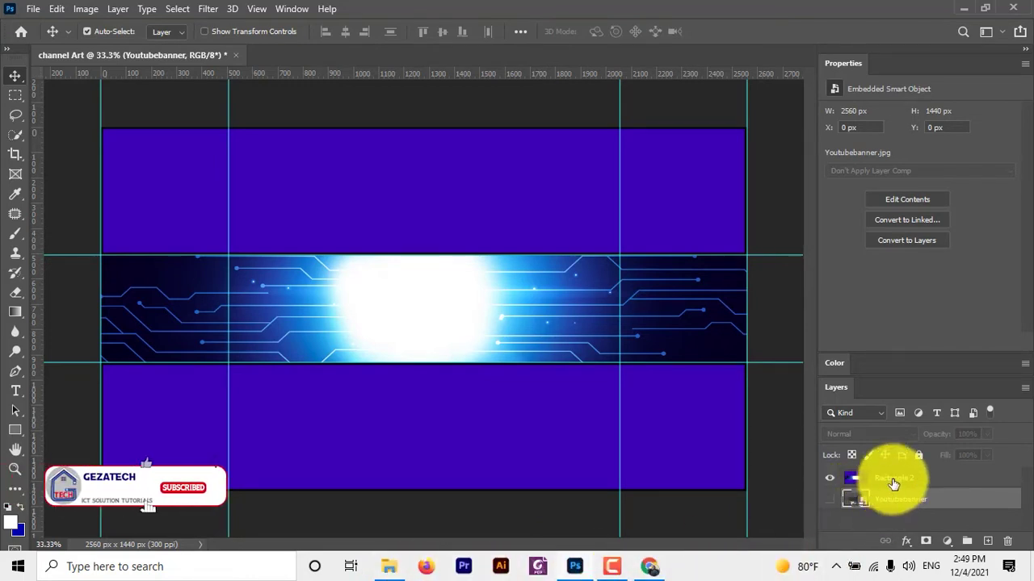
{"action": "left_click", "coordinate": [920, 481]}
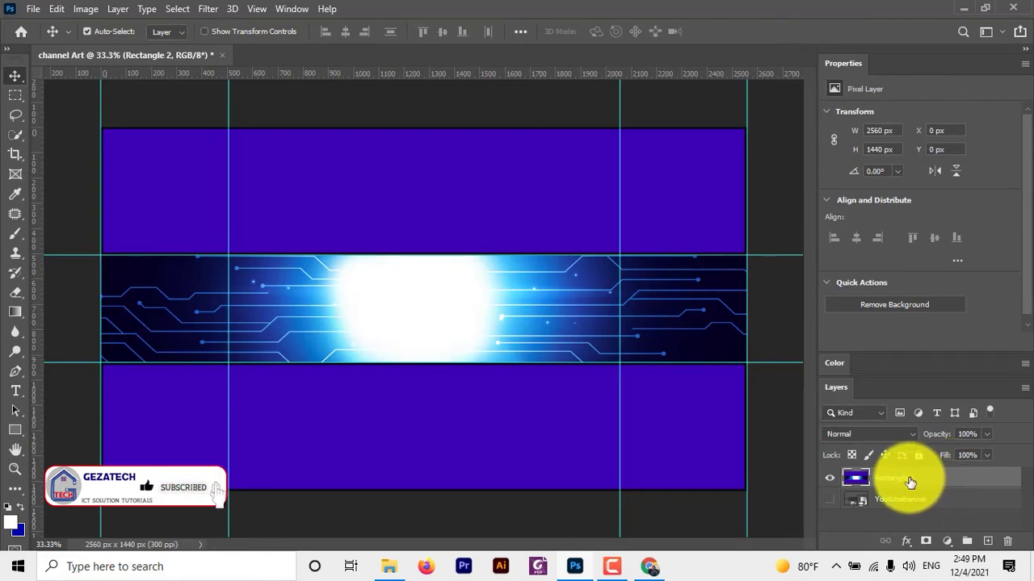
- Add a GEZA TECH type layer above the glowing centre of the circuit band
{"action": "left_click", "coordinate": [16, 390]}
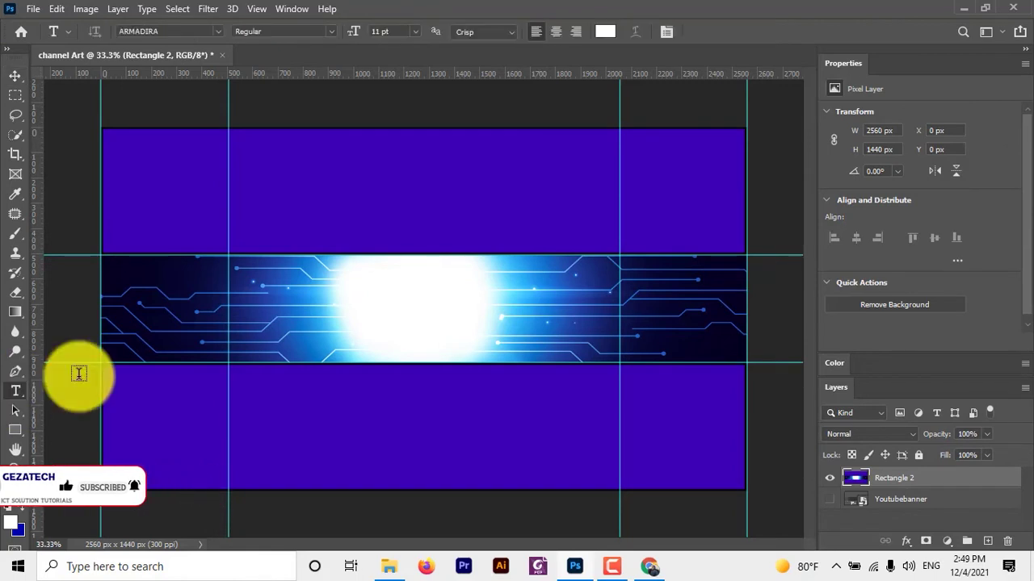
{"action": "left_click", "coordinate": [354, 277]}
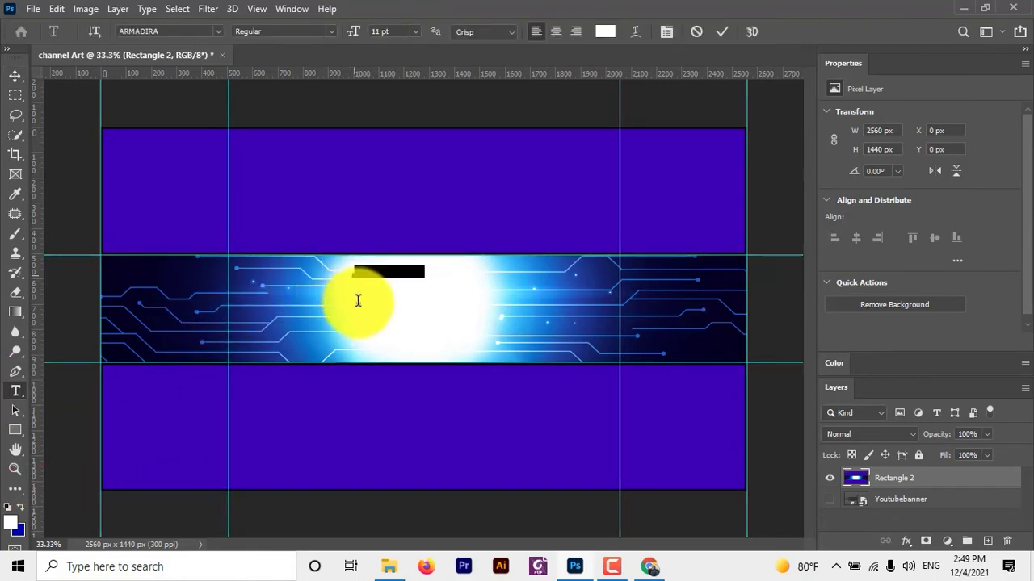
{"action": "key", "text": "BackSpace"}
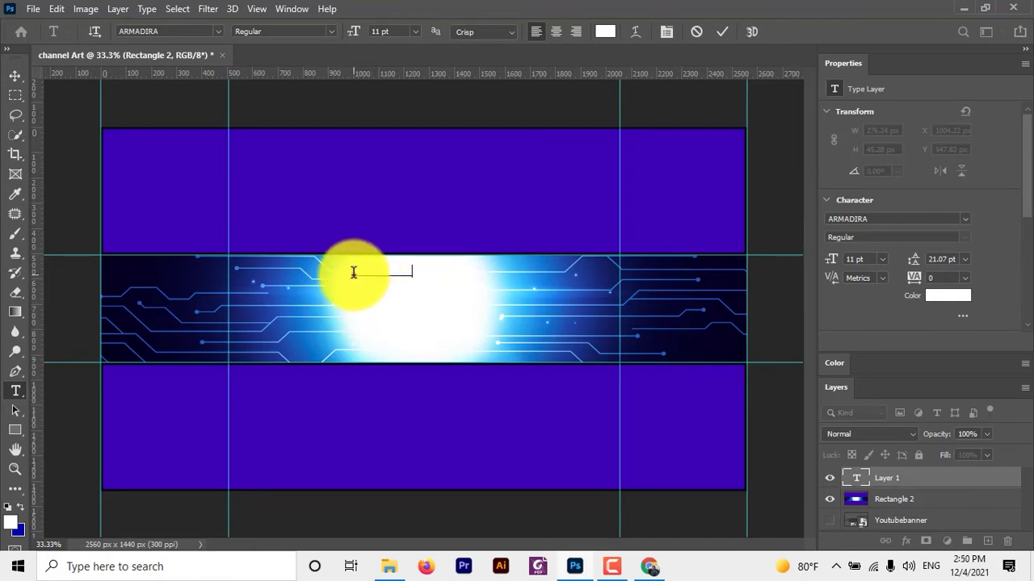
- Colour the GEZA TECH title dark blue in the Color Picker
{"action": "left_click_drag", "start_coordinate": [353, 272], "coordinate": [427, 272]}
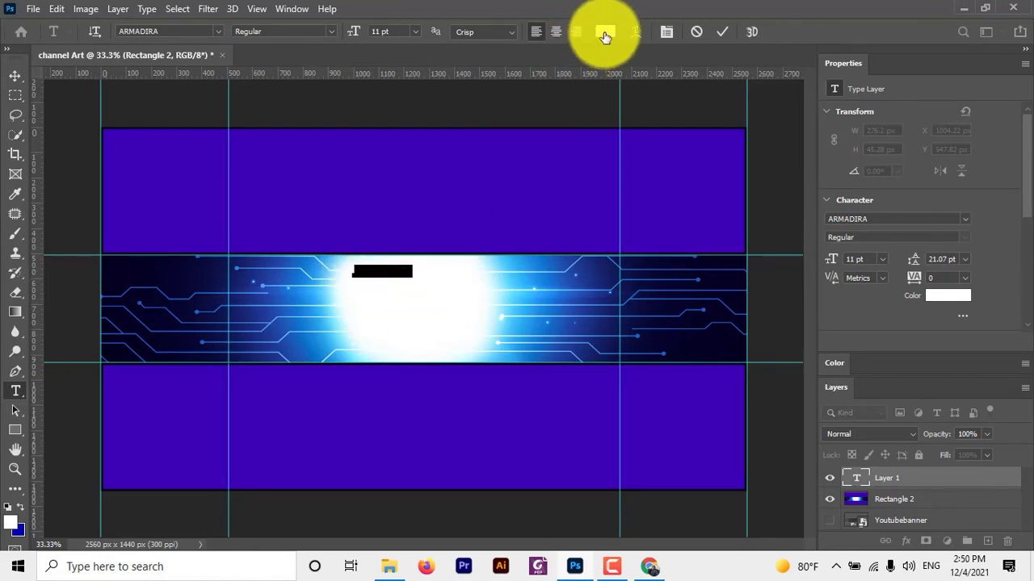
{"action": "left_click", "coordinate": [605, 31]}
{"action": "left_click", "coordinate": [917, 256]}
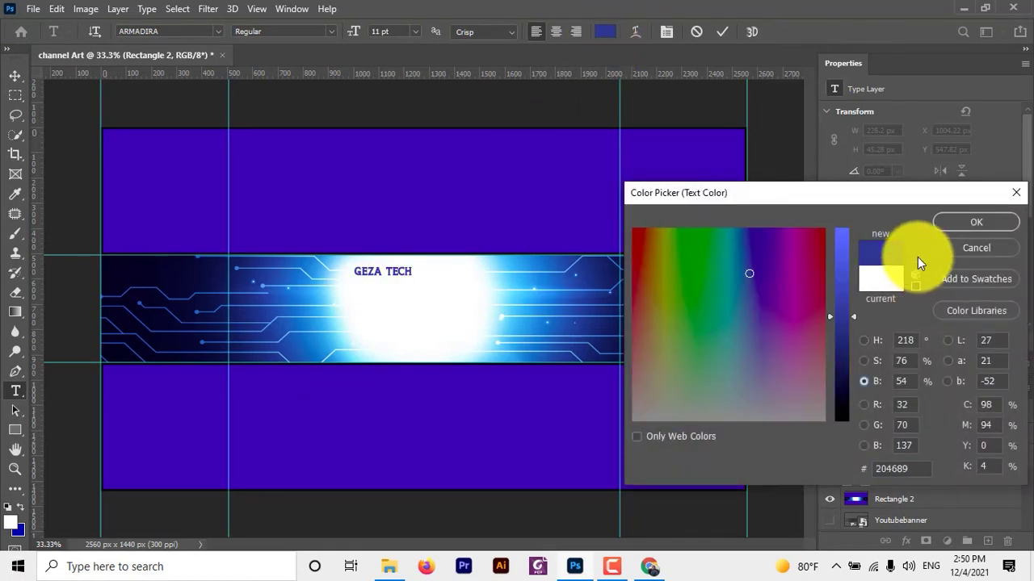
{"action": "left_click_drag", "start_coordinate": [823, 308], "coordinate": [818, 321]}
{"action": "left_click", "coordinate": [818, 321]}
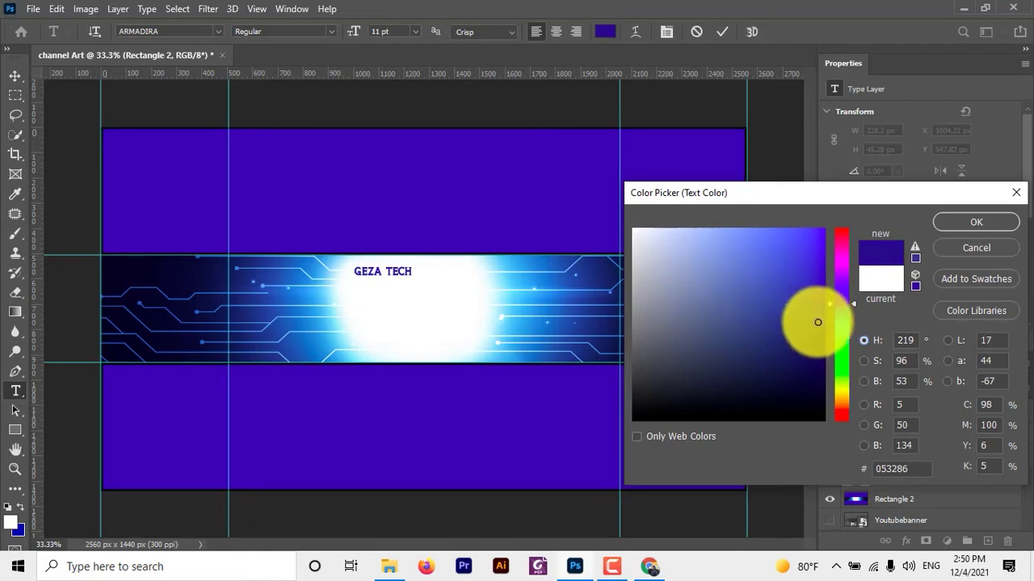
{"action": "left_click", "coordinate": [822, 324]}
{"action": "left_click", "coordinate": [978, 222]}
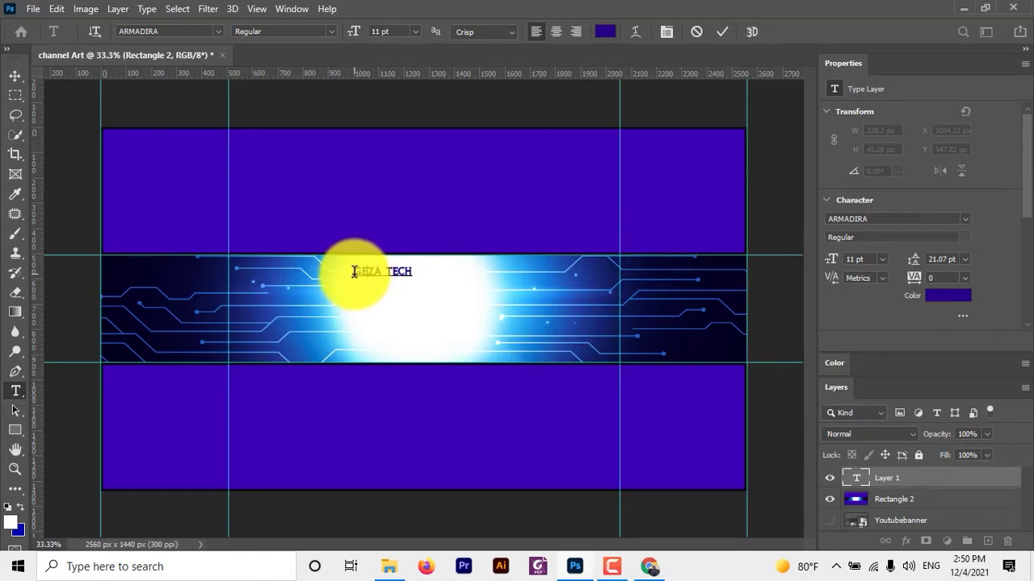
{"action": "left_click_drag", "start_coordinate": [353, 271], "coordinate": [412, 272]}
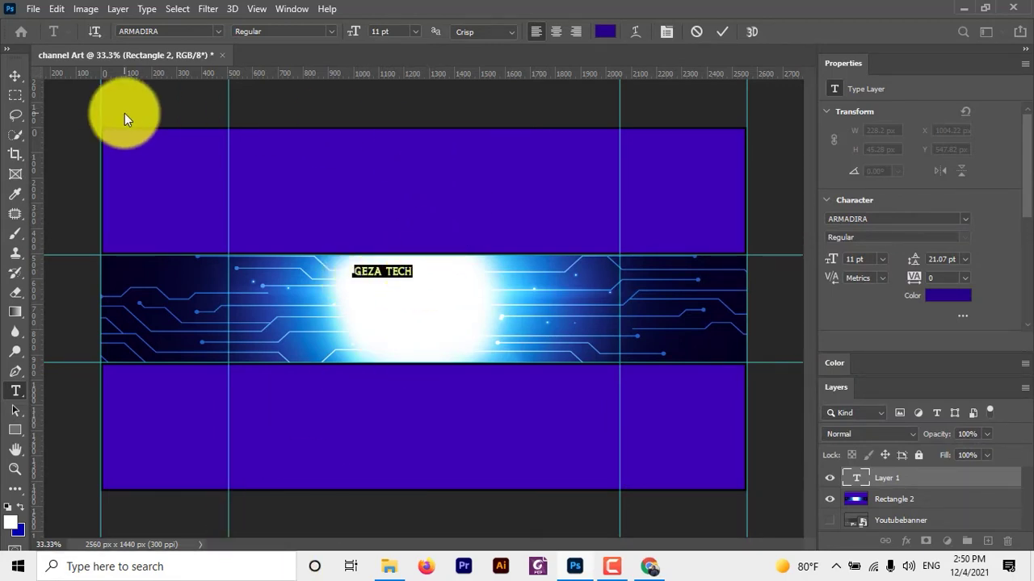
- Enlarge and reposition the title, then correct its spelling to GEZATECH
{"action": "left_click_drag", "start_coordinate": [412, 278], "coordinate": [461, 290]}
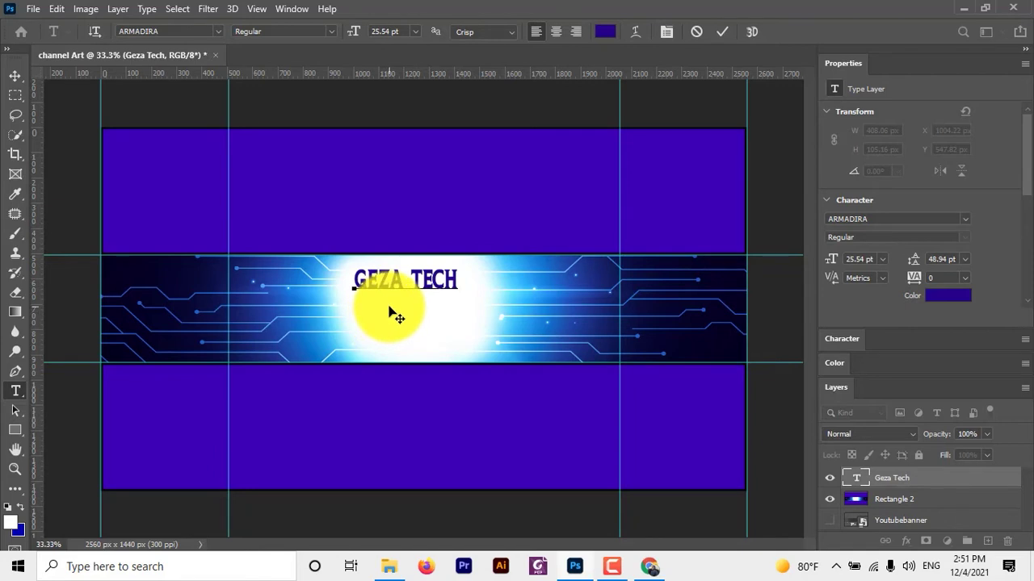
{"action": "left_click_drag", "start_coordinate": [389, 310], "coordinate": [392, 302]}
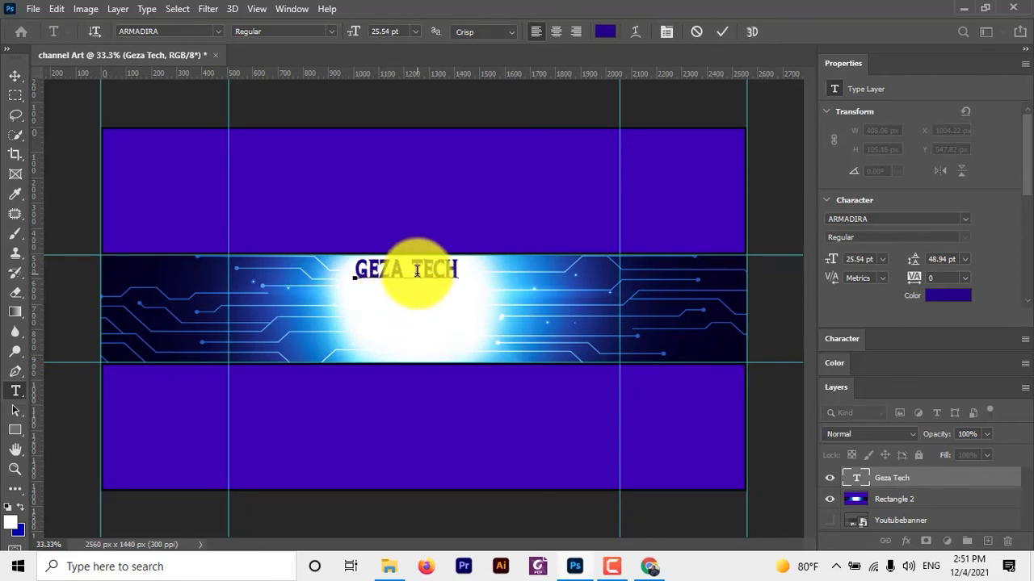
{"action": "key", "text": "Delete"}
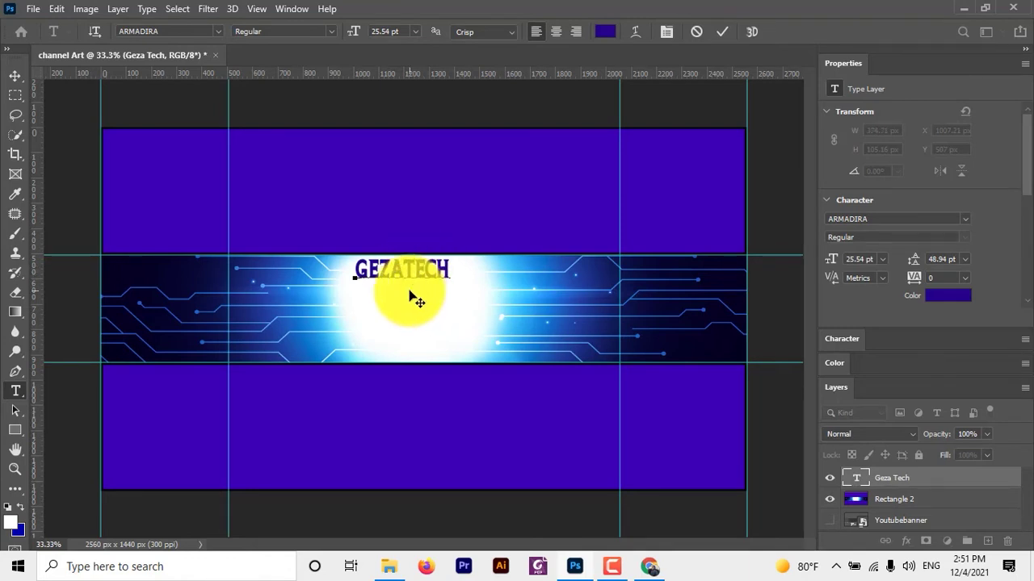
{"action": "key", "text": "Delete"}
{"action": "type", "text": "T"}
{"action": "key", "text": "BackSpace"}
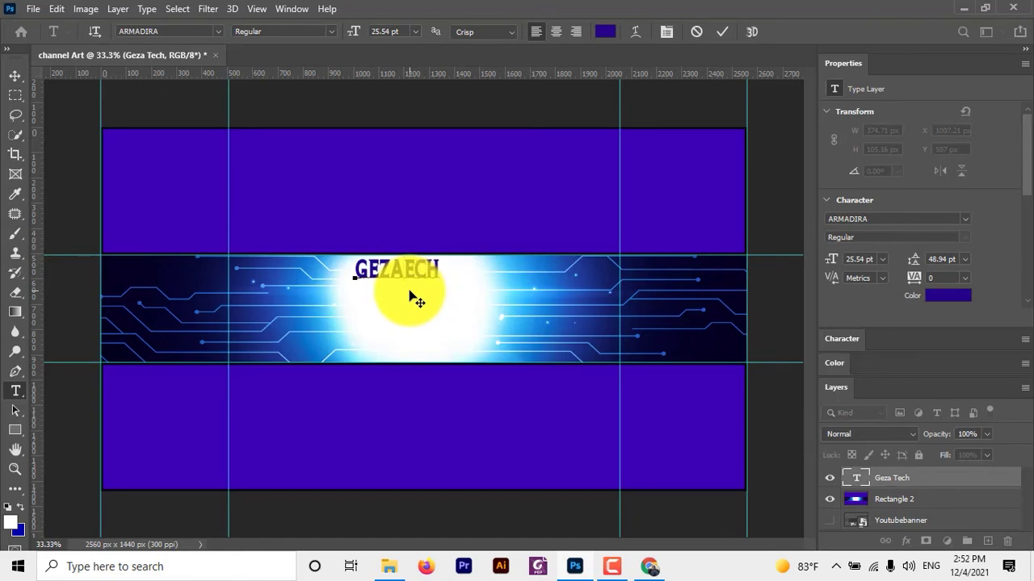
{"action": "type", "text": "T"}
{"action": "left_click", "coordinate": [459, 265]}
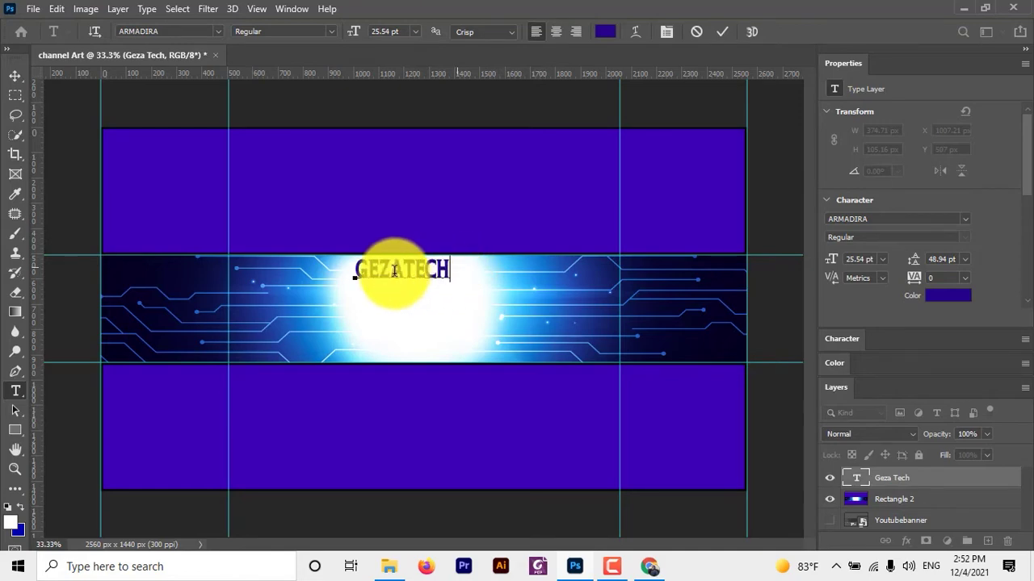
- Select the whole GEZATECH title and start searching the font list for a new typeface
{"action": "double_click", "coordinate": [394, 270]}
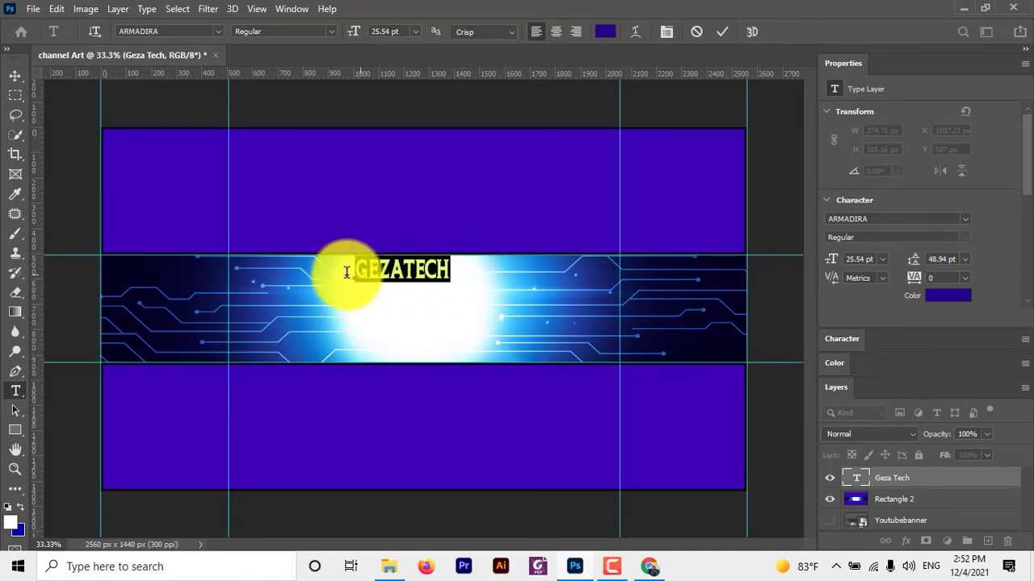
{"action": "left_click", "coordinate": [217, 30]}
{"action": "type", "text": "e Concept"}
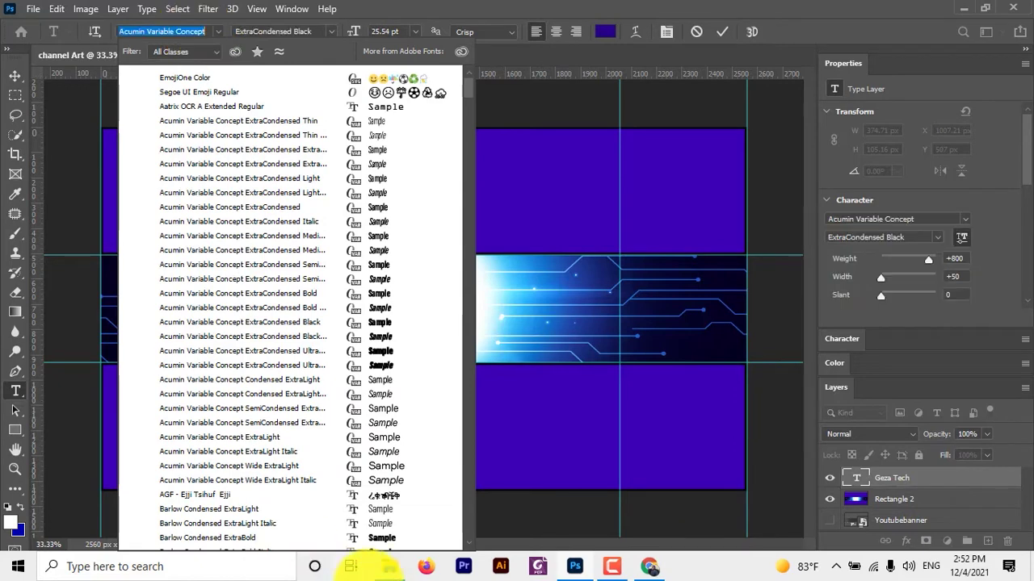
- Go to dafont.com in Chrome and scroll through its Script > Brush fonts
{"action": "left_click", "coordinate": [649, 566]}
{"action": "left_click", "coordinate": [270, 35]}
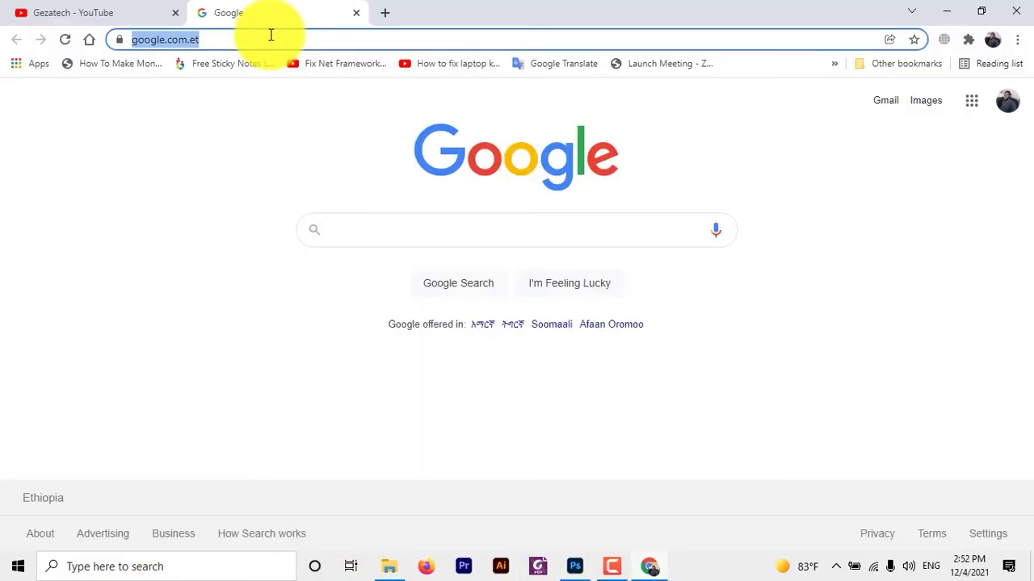
{"action": "type", "text": "da"}
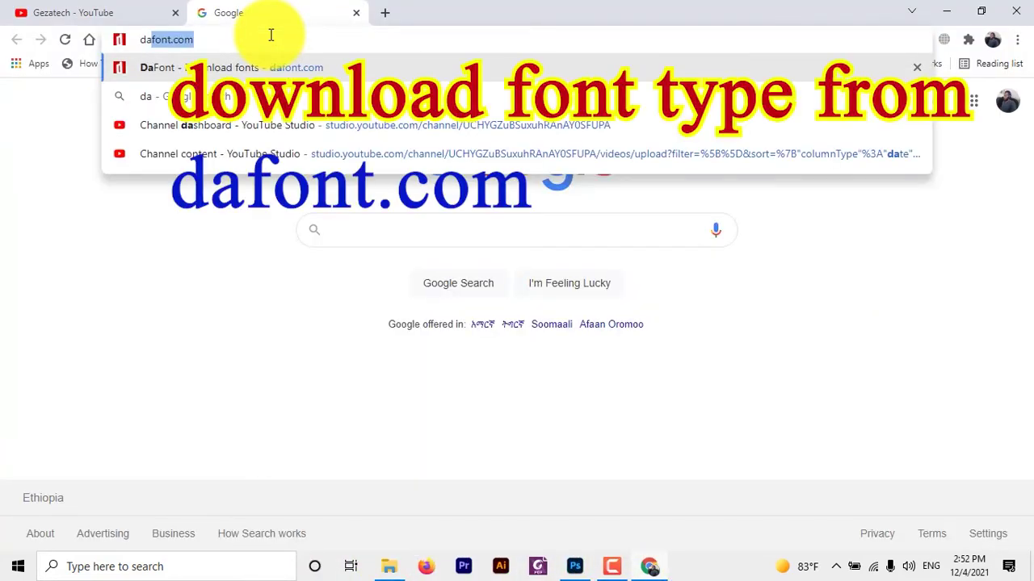
{"action": "key", "text": "Return"}
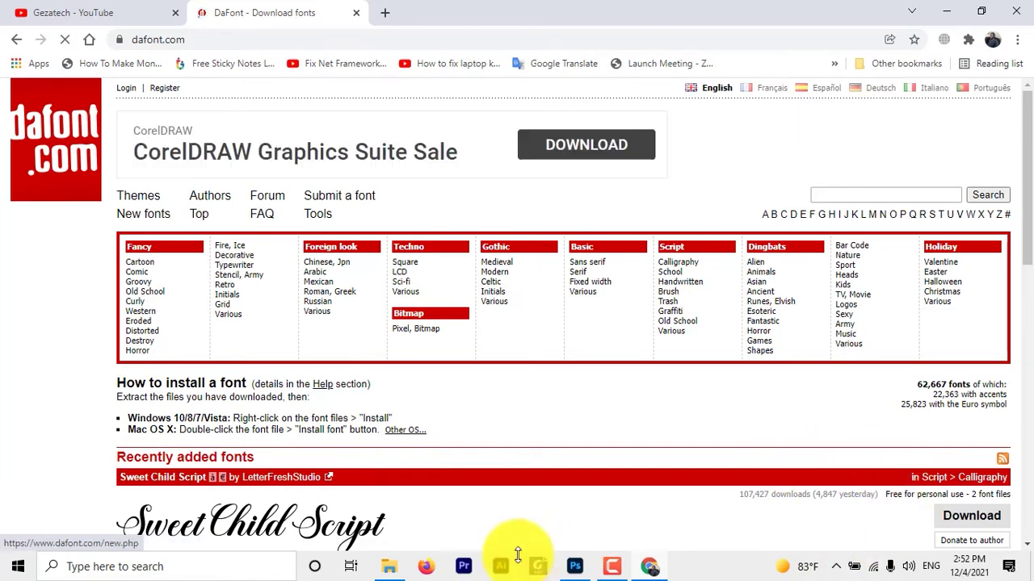
{"action": "scroll", "coordinate": [577, 376], "scroll_direction": "down", "scroll_amount": 2}
{"action": "scroll", "coordinate": [574, 376], "scroll_direction": "down", "scroll_amount": 2}
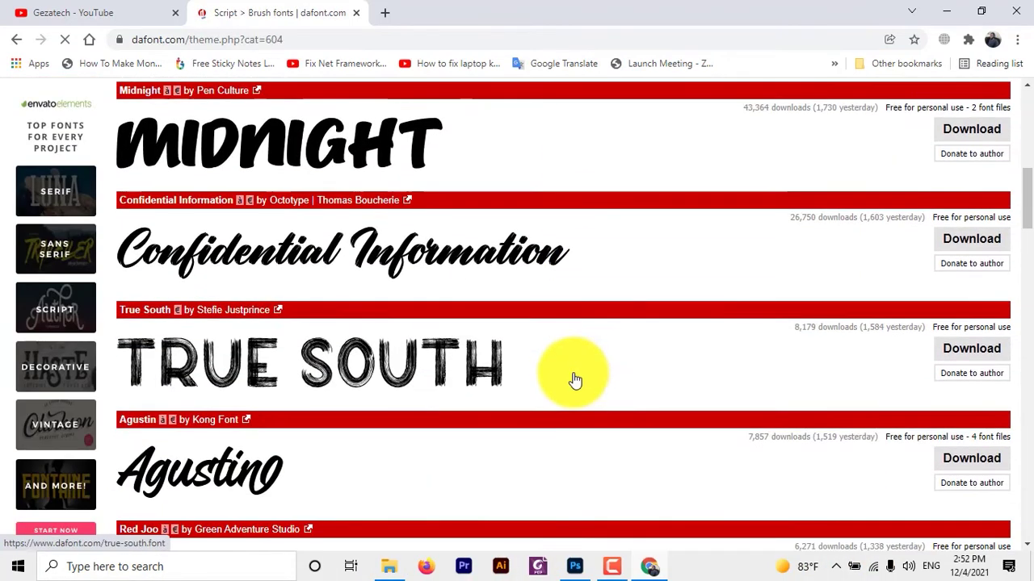
{"action": "scroll", "coordinate": [574, 377], "scroll_direction": "down", "scroll_amount": 2}
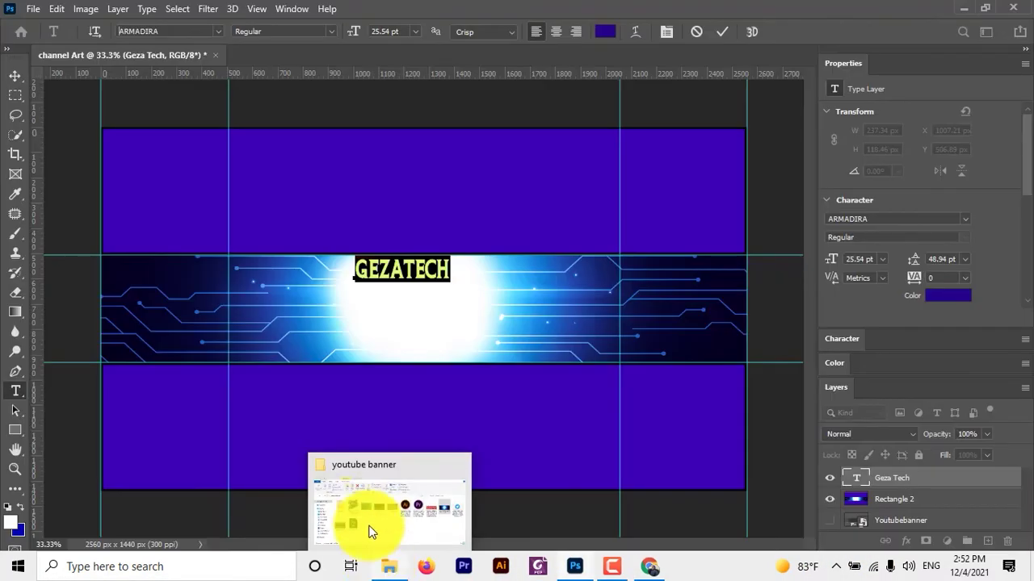
- Install the Edo SZ font from youtube banner > font type > edo_sz, keeping the existing copy
{"action": "left_click", "coordinate": [388, 525]}
{"action": "double_click", "coordinate": [174, 204]}
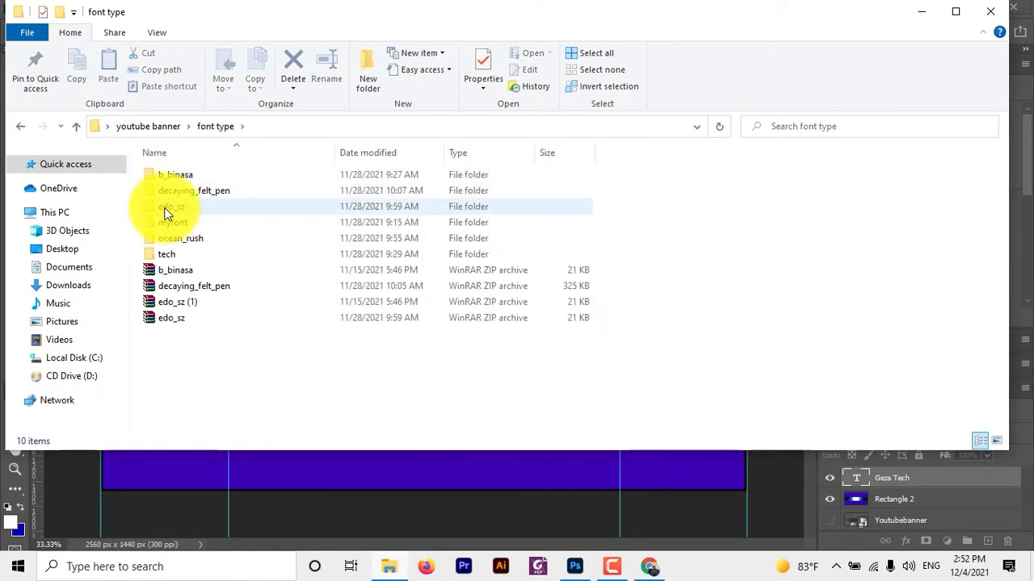
{"action": "double_click", "coordinate": [166, 209]}
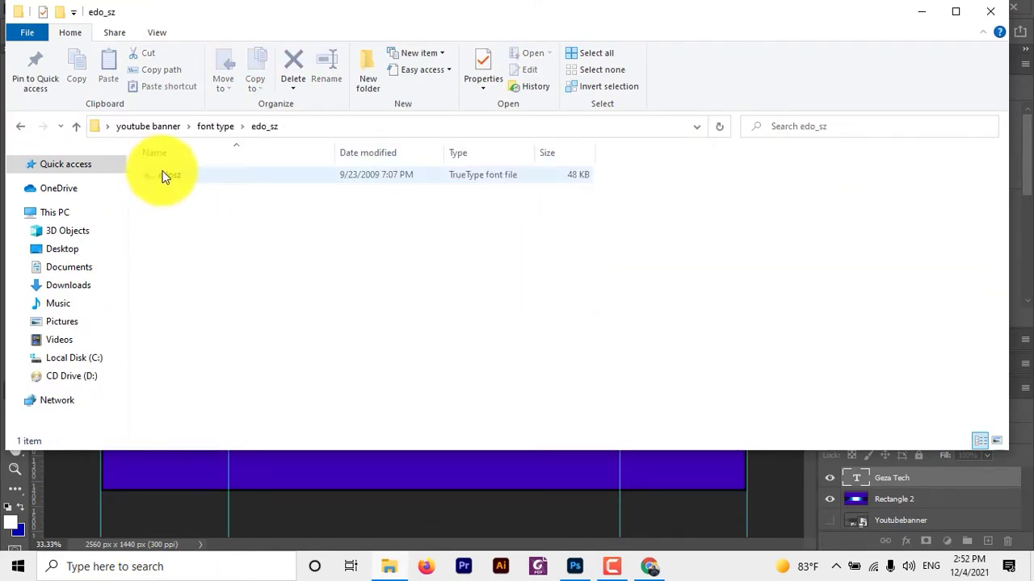
{"action": "double_click", "coordinate": [161, 174]}
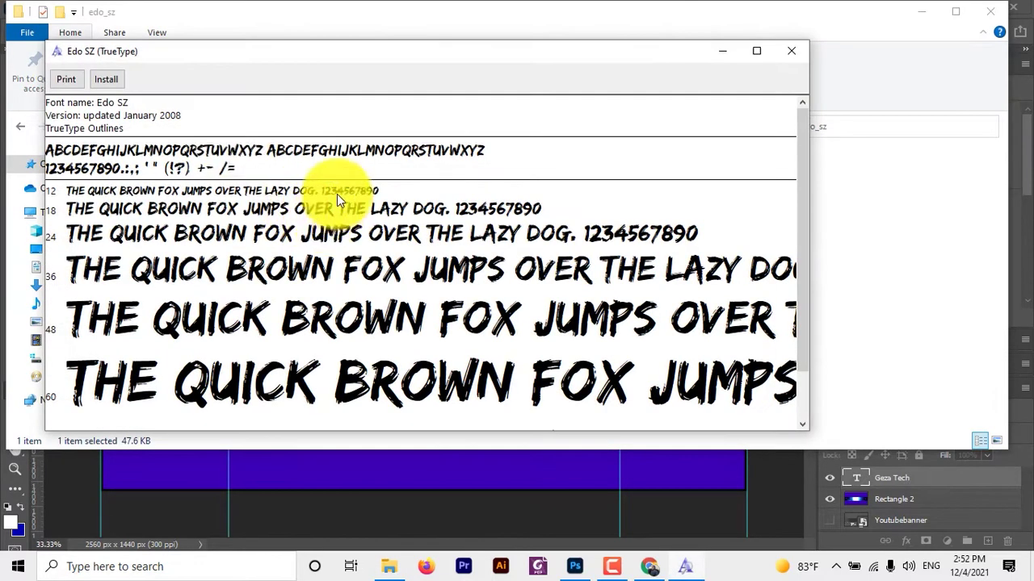
{"action": "left_click", "coordinate": [106, 79]}
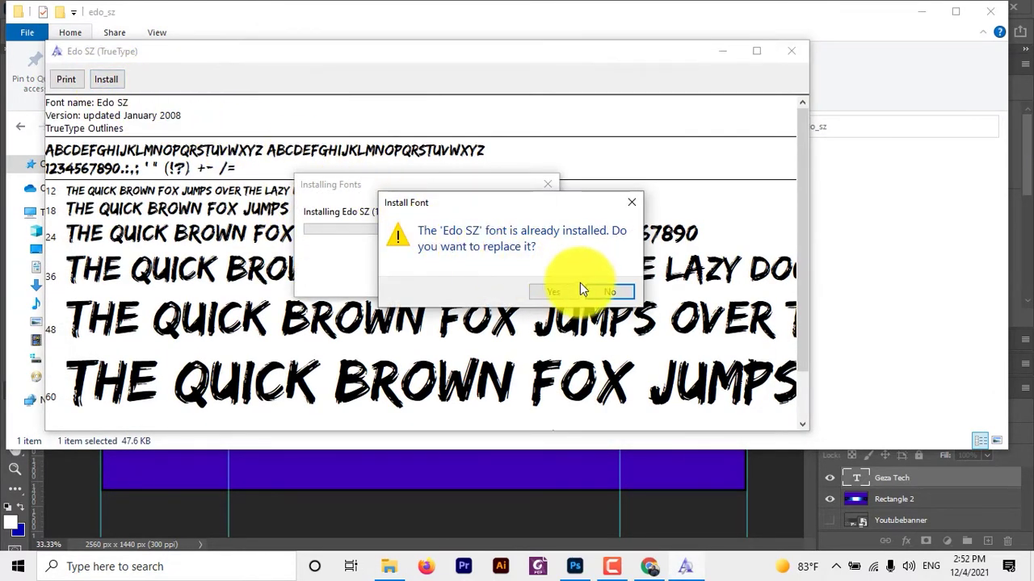
{"action": "left_click", "coordinate": [610, 293]}
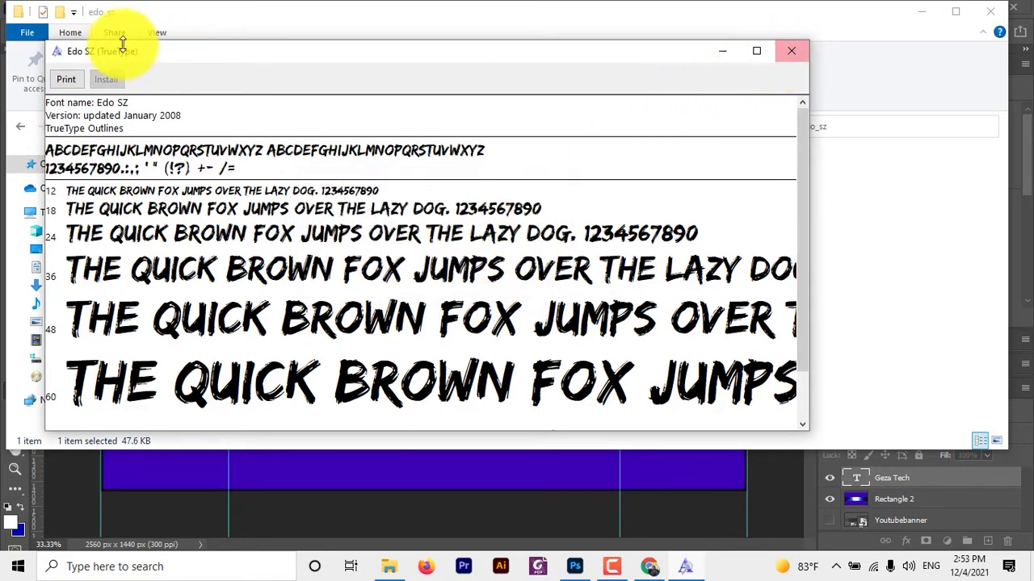
{"action": "left_click", "coordinate": [792, 45]}
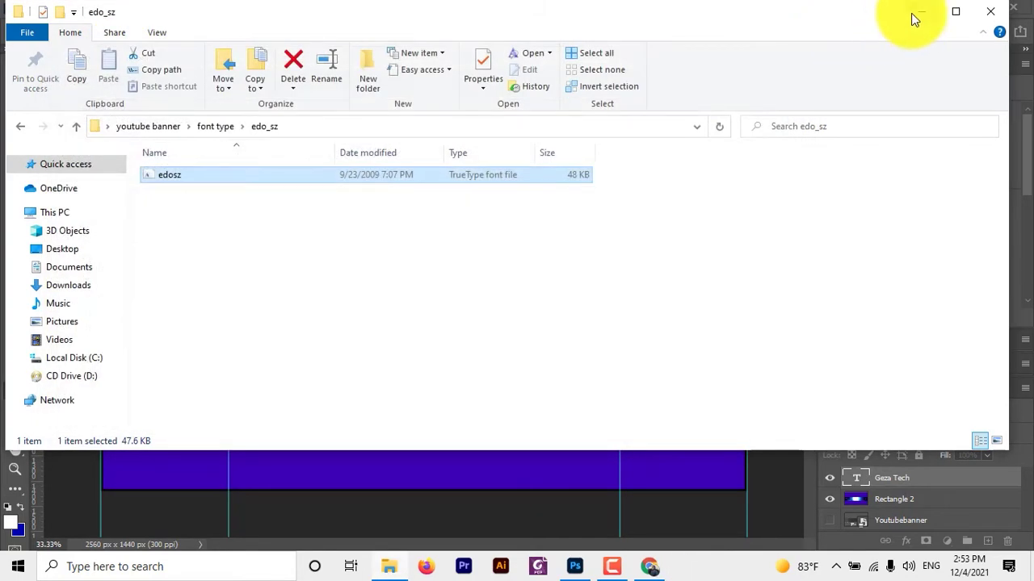
{"action": "left_click", "coordinate": [921, 11]}
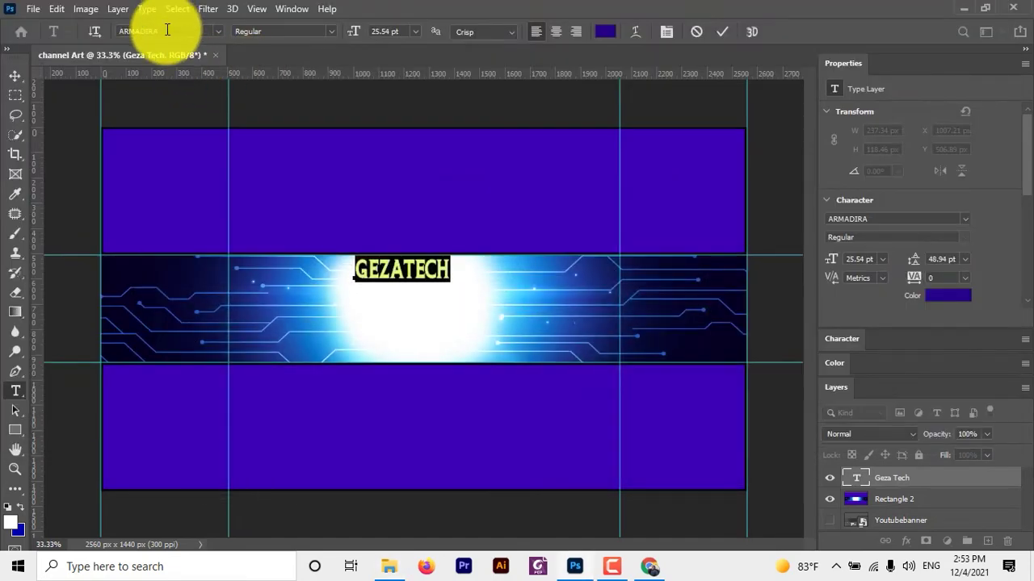
- Set the GEZATECH title to the Edo SZ font in dark navy 002a76
{"action": "type", "text": "end"}
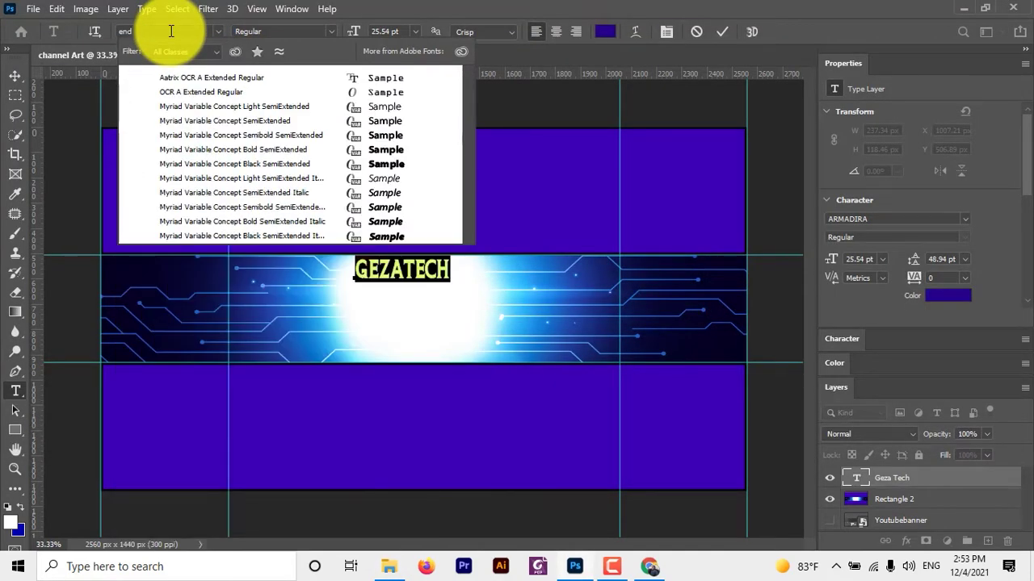
{"action": "type", "text": "o"}
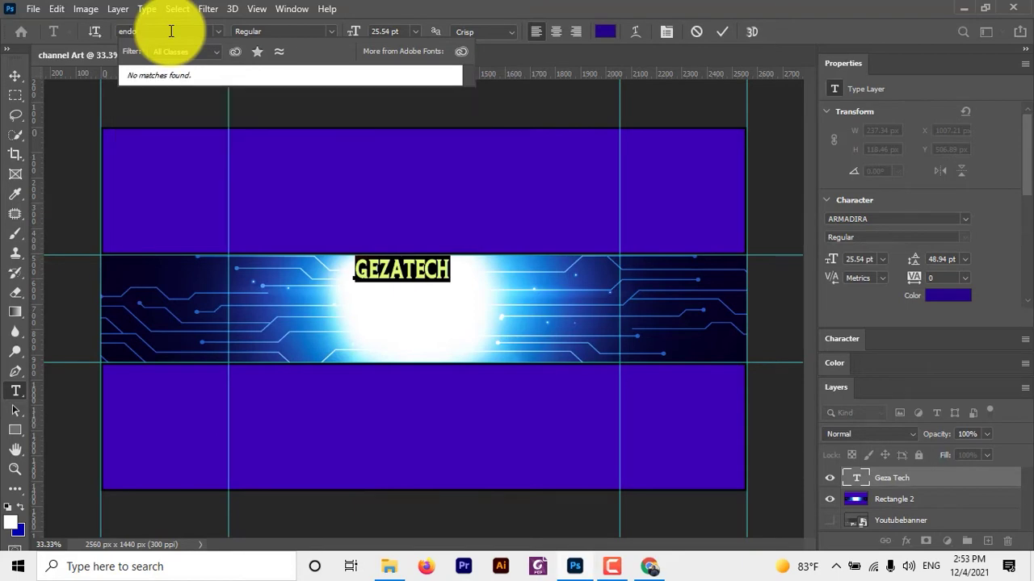
{"action": "key", "text": "BackSpace"}
{"action": "key", "text": "BackSpace"}
{"action": "key", "text": "BackSpace"}
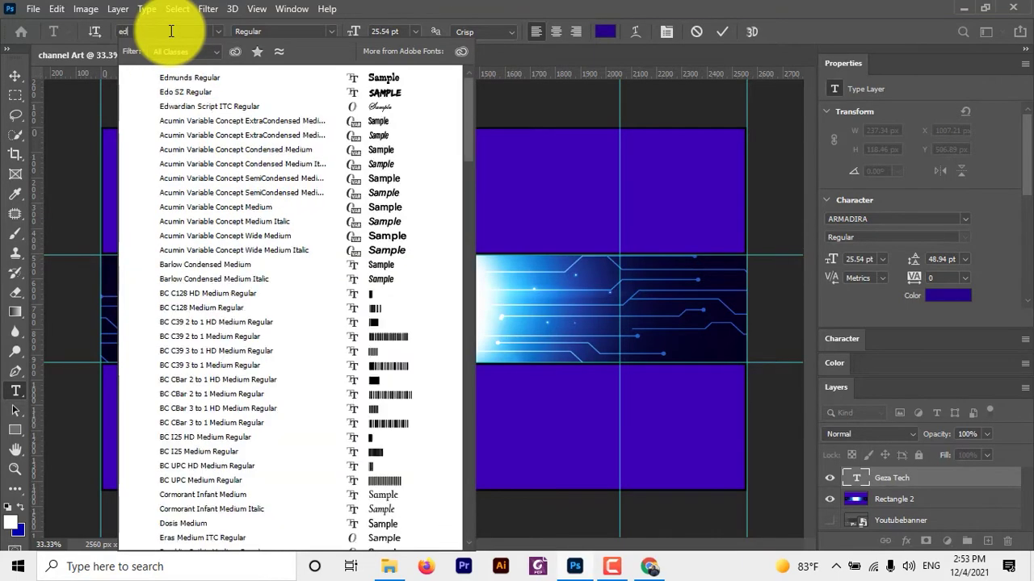
{"action": "type", "text": "o"}
{"action": "key", "text": "Return"}
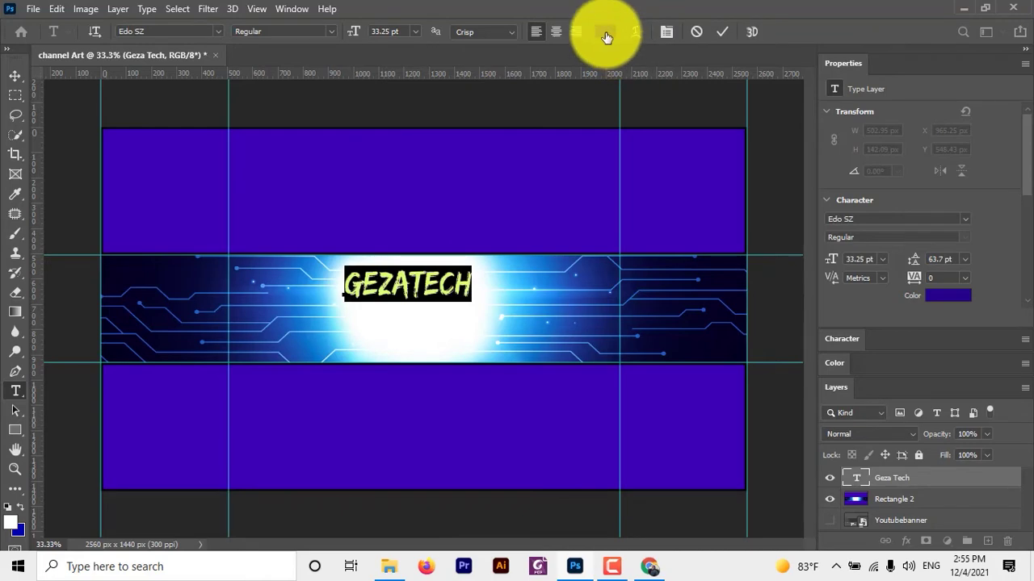
{"action": "left_click", "coordinate": [607, 37]}
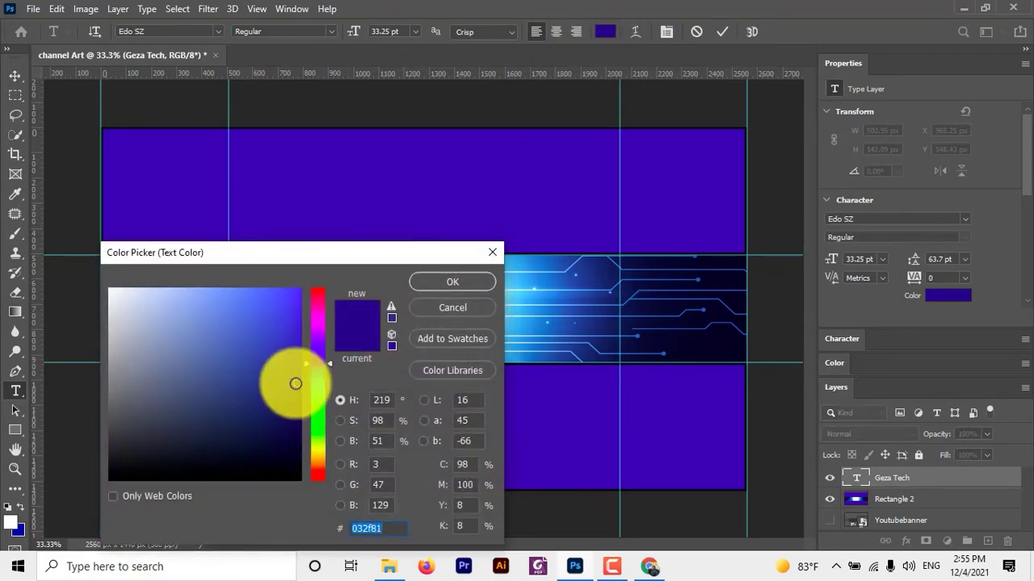
{"action": "left_click", "coordinate": [299, 392]}
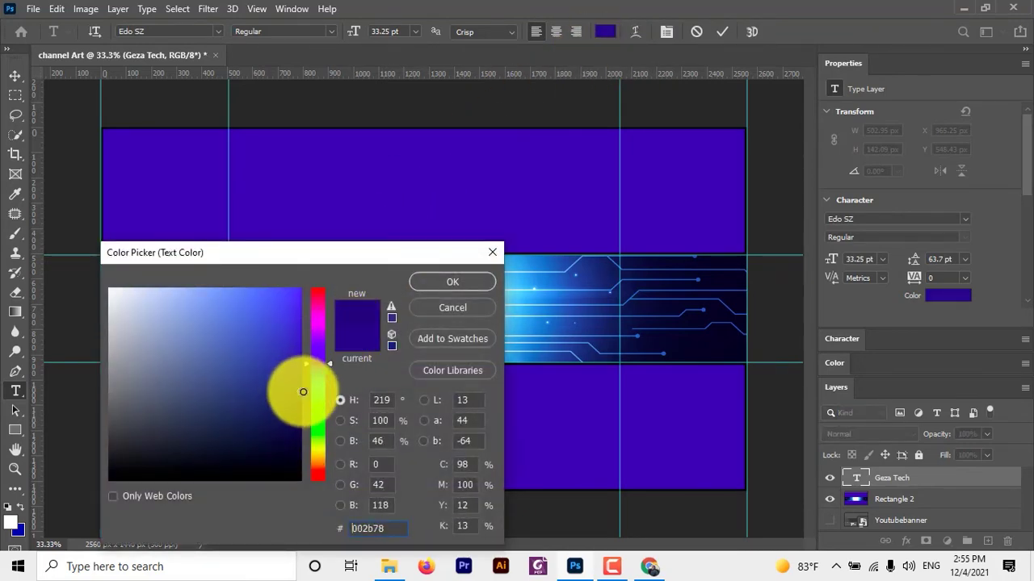
{"action": "left_click", "coordinate": [470, 278]}
- Resize the title to 40 pt and nudge it slightly left and down
{"action": "left_click", "coordinate": [415, 30]}
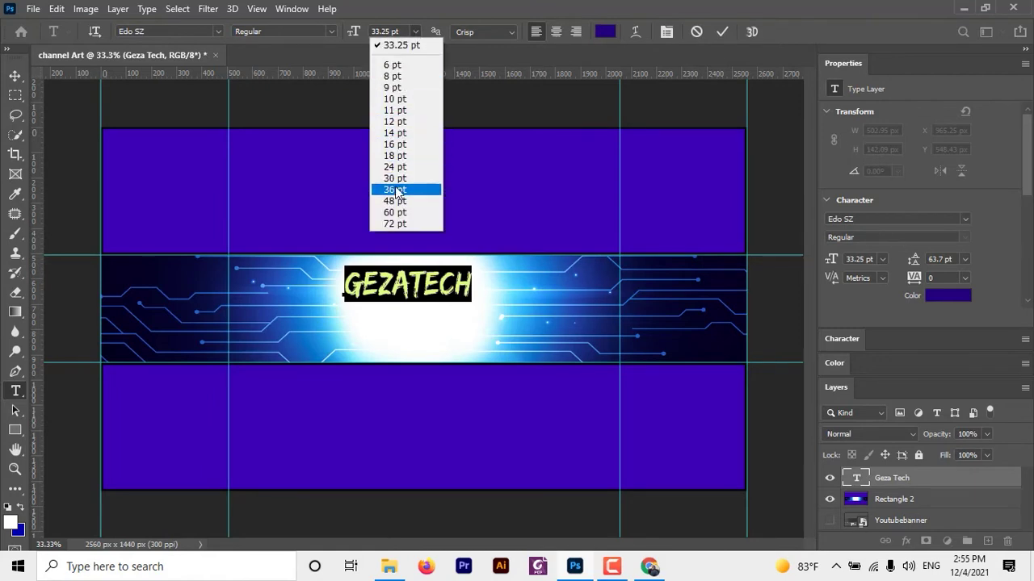
{"action": "left_click", "coordinate": [404, 29]}
{"action": "type", "text": "40"}
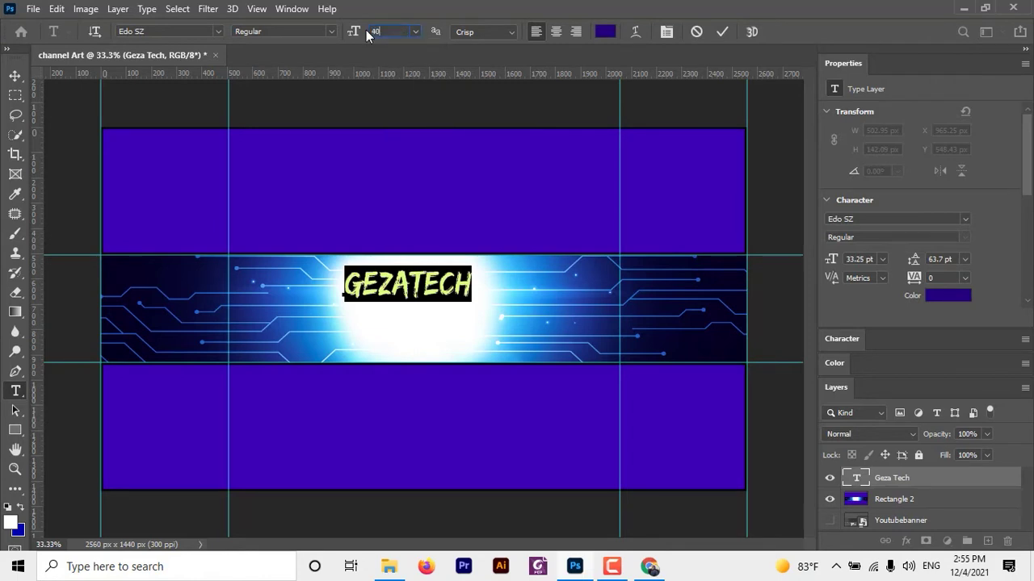
{"action": "key", "text": "Return"}
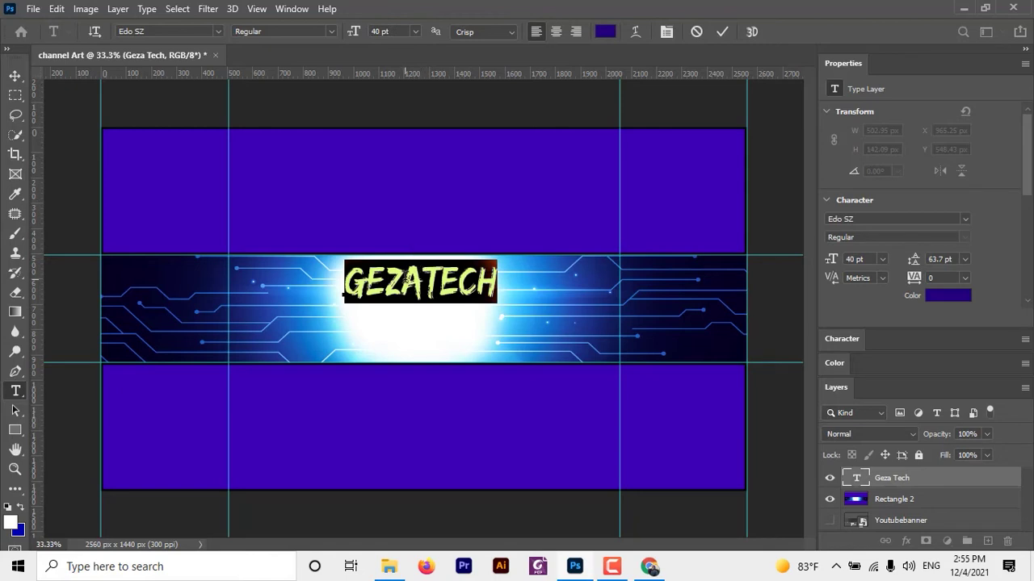
{"action": "left_click", "coordinate": [398, 287]}
{"action": "left_click_drag", "start_coordinate": [395, 315], "coordinate": [388, 320]}
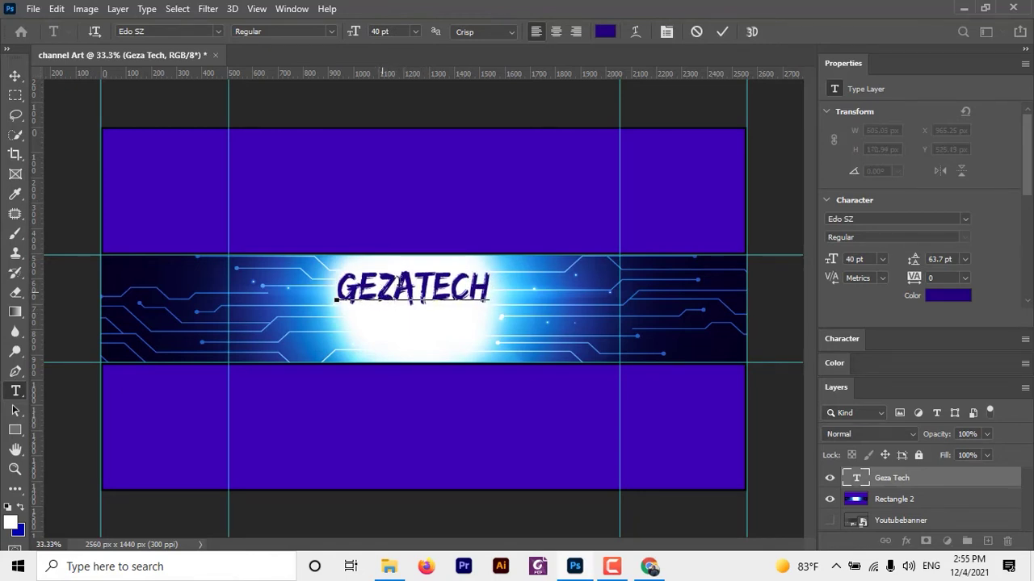
- Add a drop shadow to the title layer and adjust its blend-if slider
{"action": "double_click", "coordinate": [938, 483]}
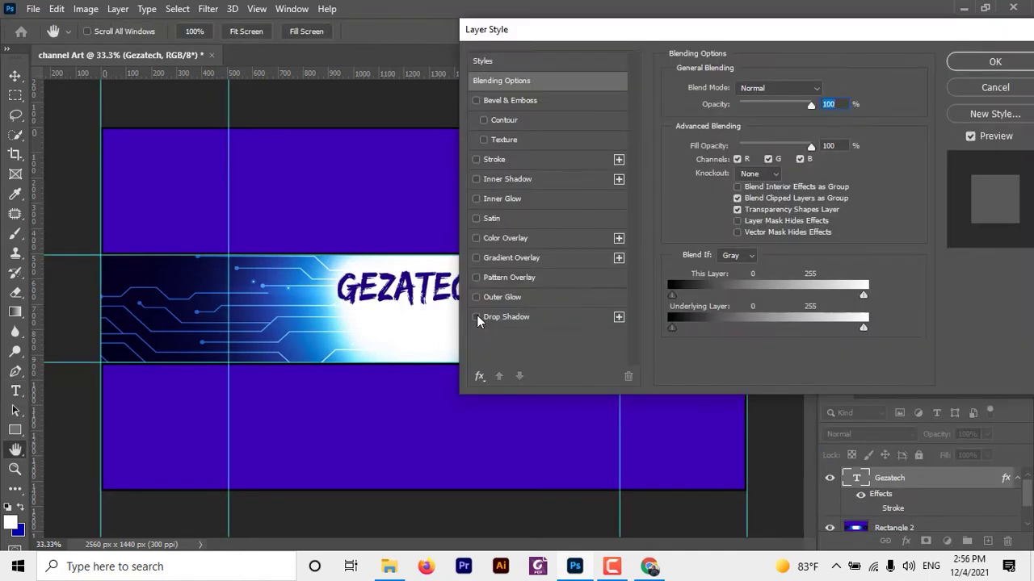
{"action": "left_click", "coordinate": [476, 316]}
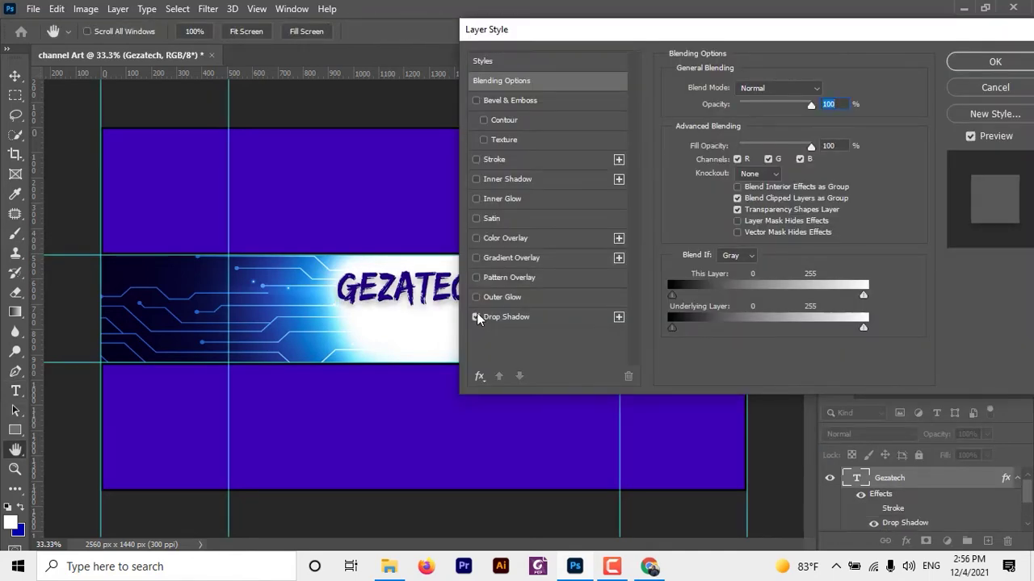
{"action": "left_click_drag", "start_coordinate": [782, 32], "coordinate": [873, 87]}
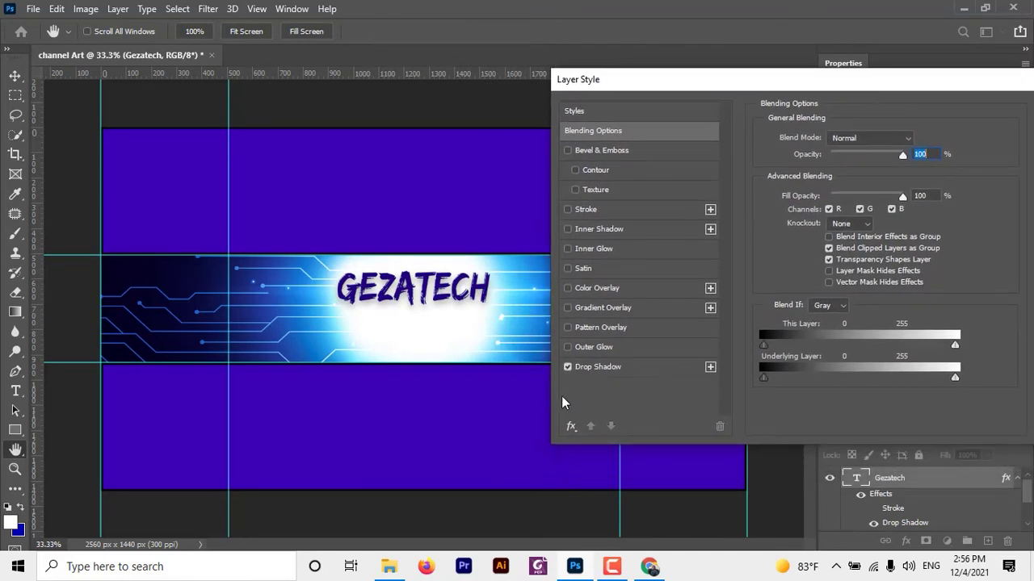
{"action": "mouse_move", "coordinate": [764, 345]}
{"action": "left_mouse_down"}
{"action": "mouse_move", "coordinate": [797, 345]}
{"action": "mouse_move", "coordinate": [758, 341]}
{"action": "mouse_move", "coordinate": [767, 373]}
{"action": "left_mouse_up"}
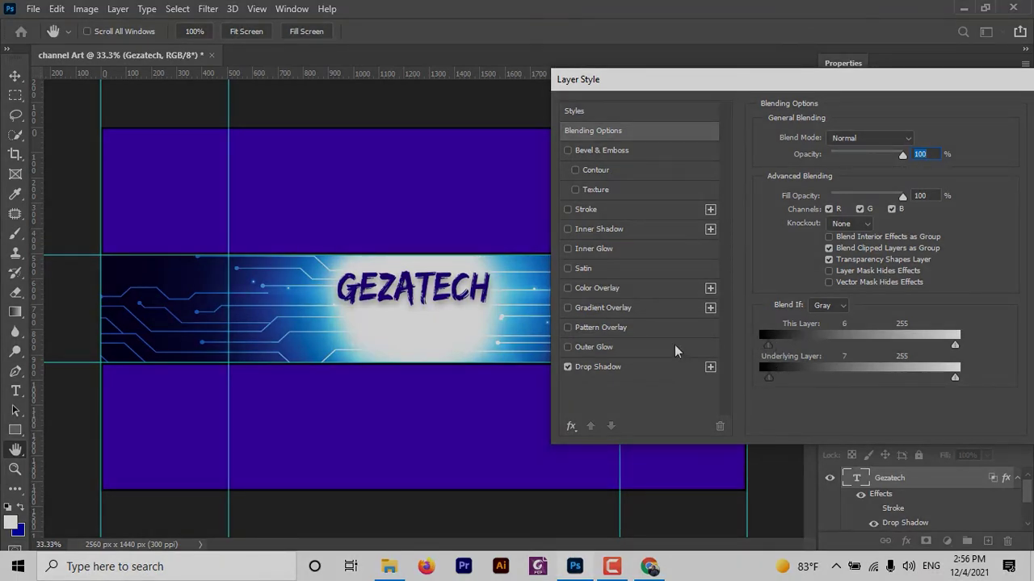
- Make the drop shadow Darken, 100% opacity, 10% spread, 5 px, 0 noise, and enable Outer Glow
{"action": "left_click", "coordinate": [633, 367]}
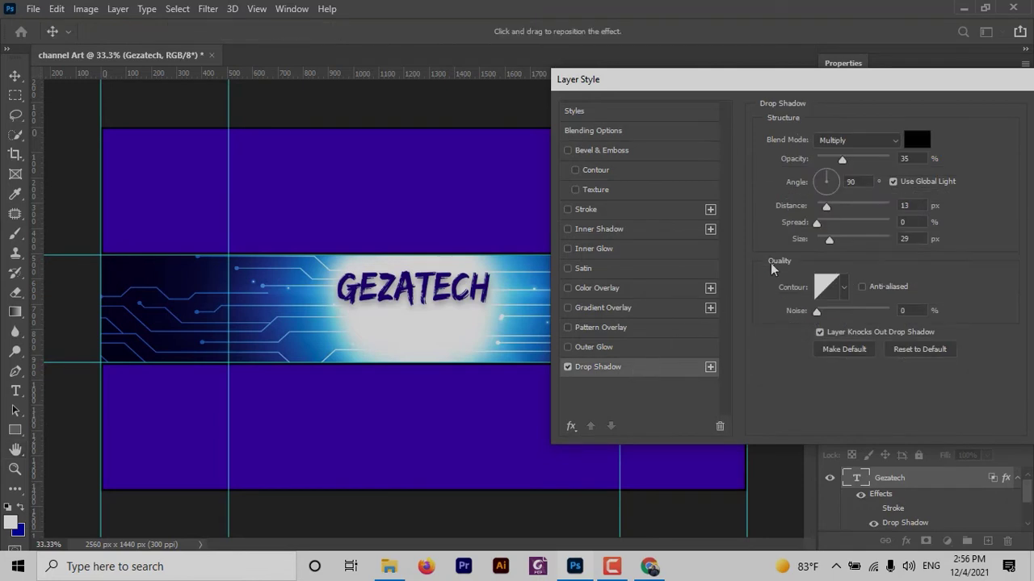
{"action": "scroll", "coordinate": [852, 145], "scroll_direction": "down", "scroll_amount": 1}
{"action": "left_click", "coordinate": [895, 140]}
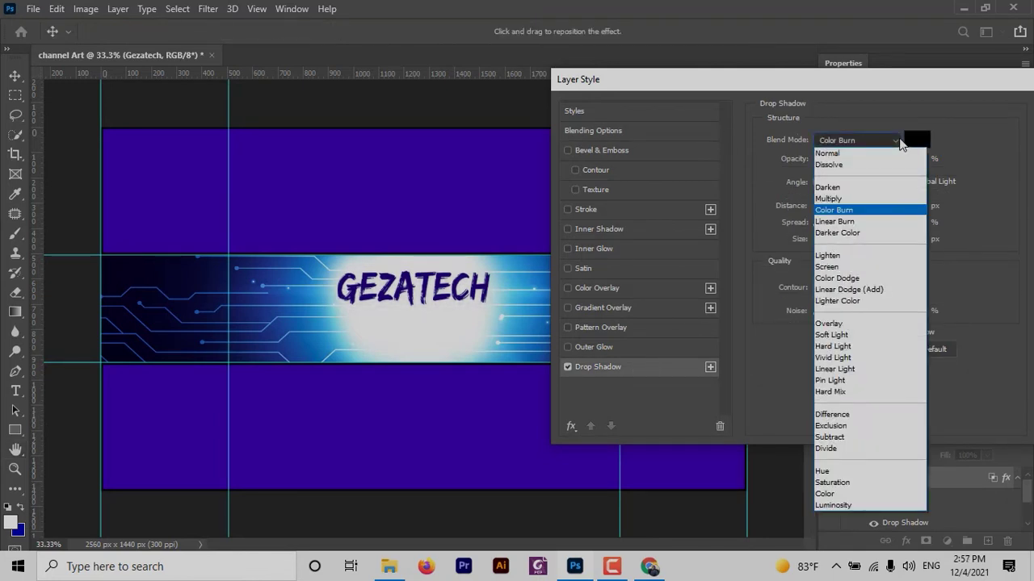
{"action": "left_click", "coordinate": [827, 186]}
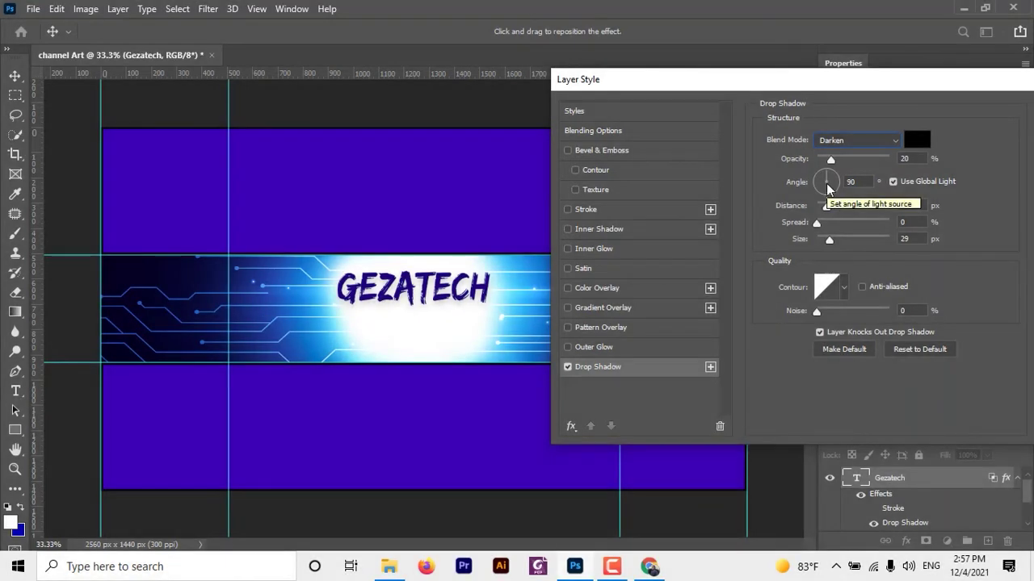
{"action": "left_click_drag", "start_coordinate": [833, 161], "coordinate": [889, 160]}
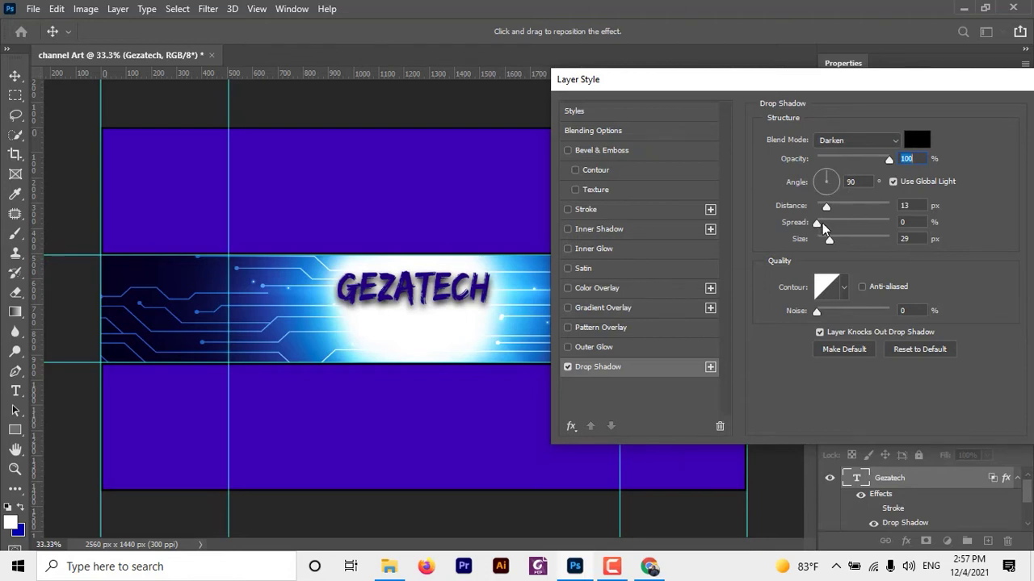
{"action": "mouse_move", "coordinate": [818, 223]}
{"action": "left_mouse_down"}
{"action": "mouse_move", "coordinate": [842, 229]}
{"action": "mouse_move", "coordinate": [825, 227]}
{"action": "left_mouse_up"}
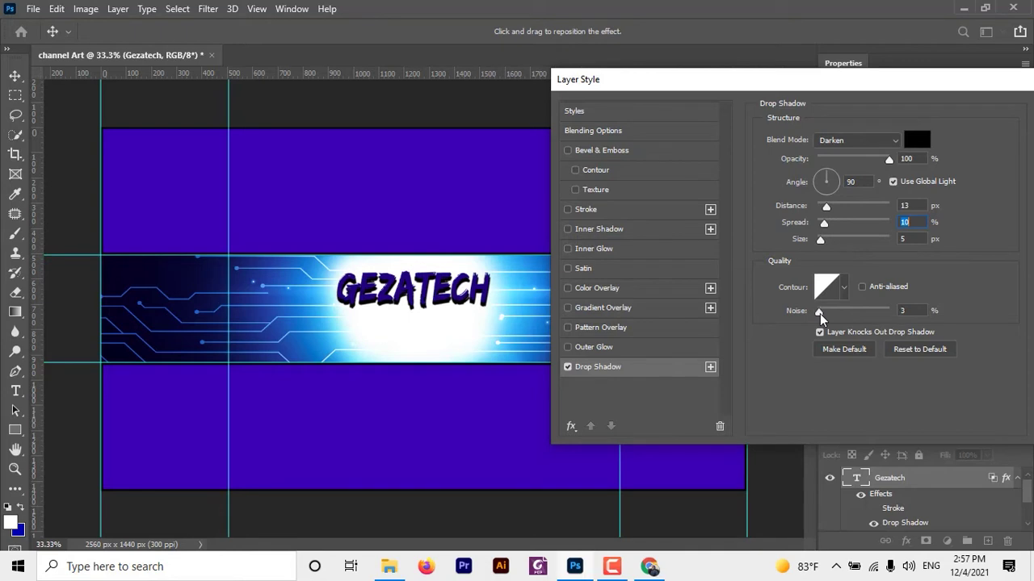
{"action": "mouse_move", "coordinate": [819, 312]}
{"action": "left_mouse_down"}
{"action": "mouse_move", "coordinate": [836, 311]}
{"action": "mouse_move", "coordinate": [816, 312]}
{"action": "left_mouse_up"}
{"action": "left_click", "coordinate": [567, 348]}
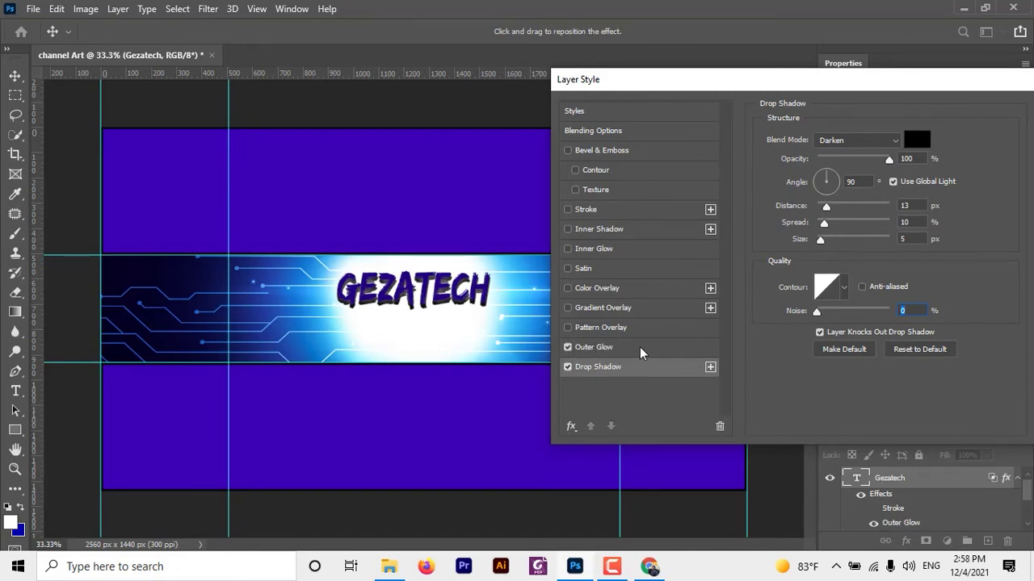
- Set the outer glow to 26% opacity, 8% noise, 0% spread and 0 px size
{"action": "left_click", "coordinate": [622, 349]}
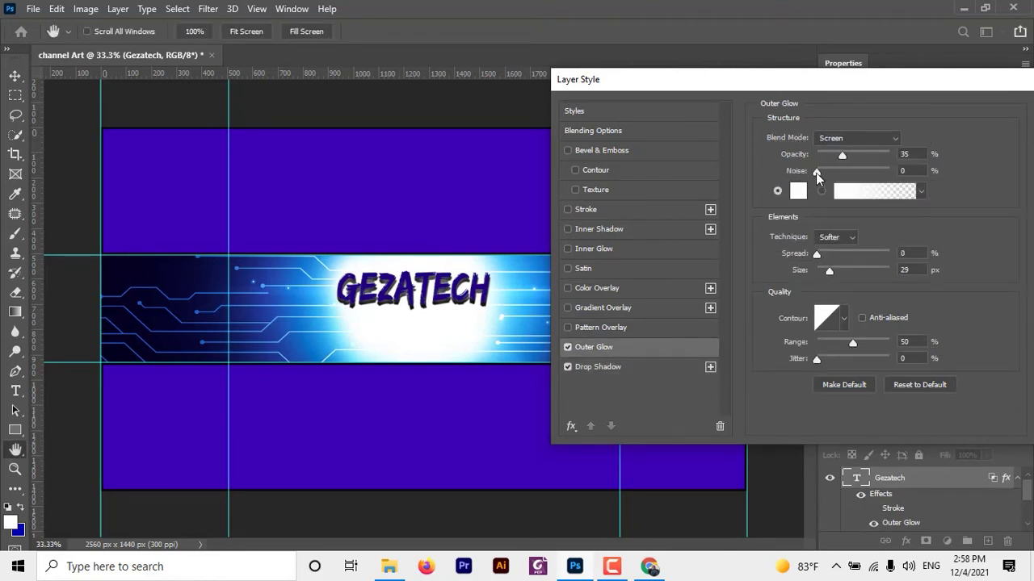
{"action": "left_click_drag", "start_coordinate": [816, 172], "coordinate": [835, 153]}
{"action": "left_click_drag", "start_coordinate": [828, 270], "coordinate": [816, 270]}
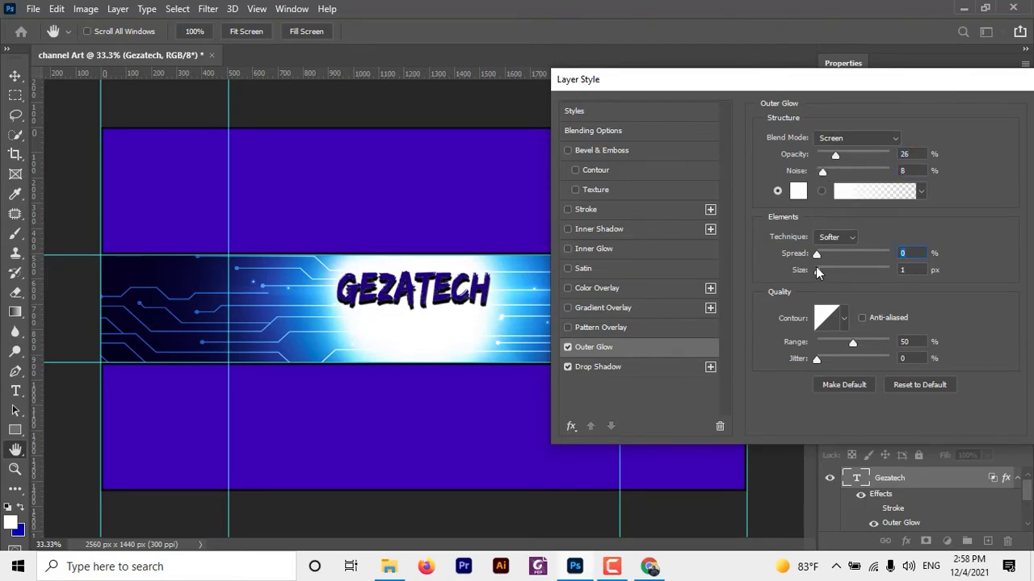
{"action": "left_click", "coordinate": [816, 268]}
{"action": "left_click", "coordinate": [595, 307]}
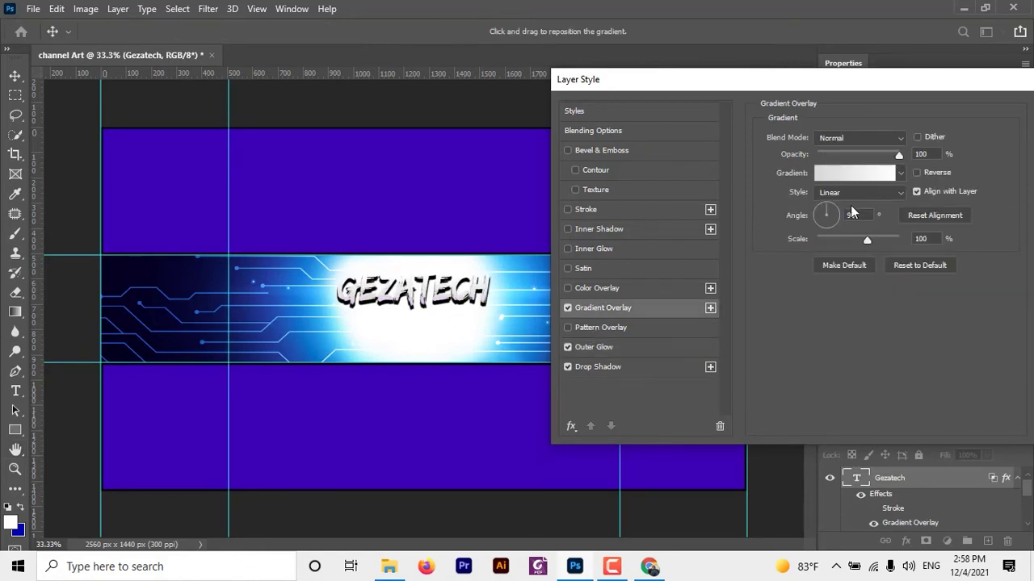
- Enable Gradient Overlay and make the gradient's left stop dark red
{"action": "left_click", "coordinate": [709, 307]}
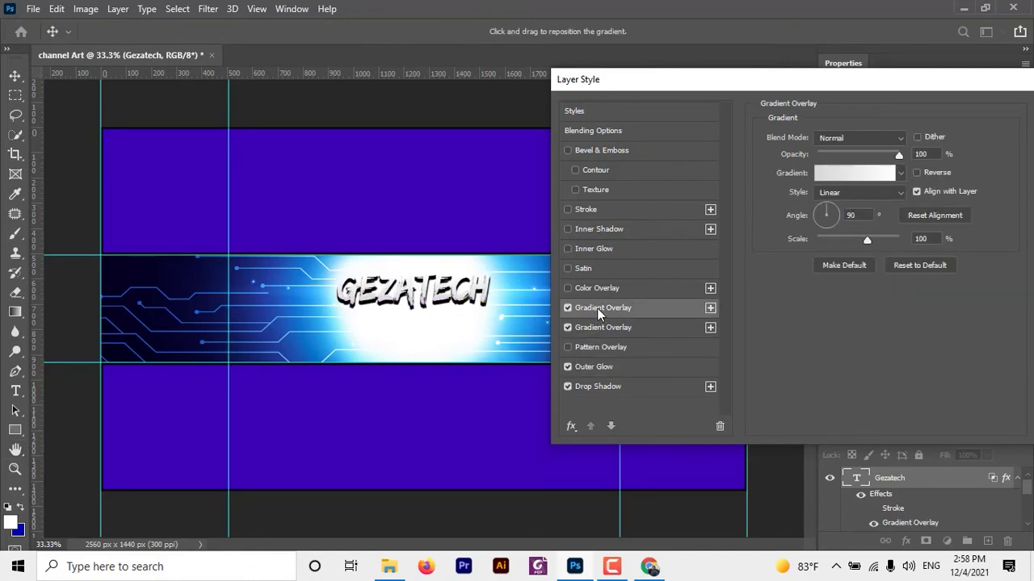
{"action": "left_click", "coordinate": [845, 178]}
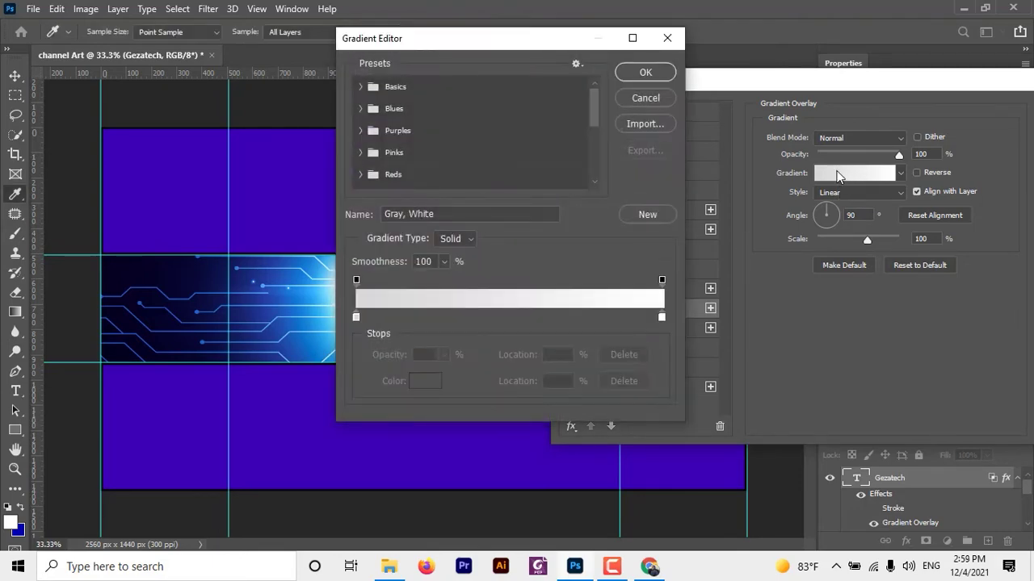
{"action": "left_click_drag", "start_coordinate": [542, 39], "coordinate": [684, 60]}
{"action": "left_click", "coordinate": [498, 300]}
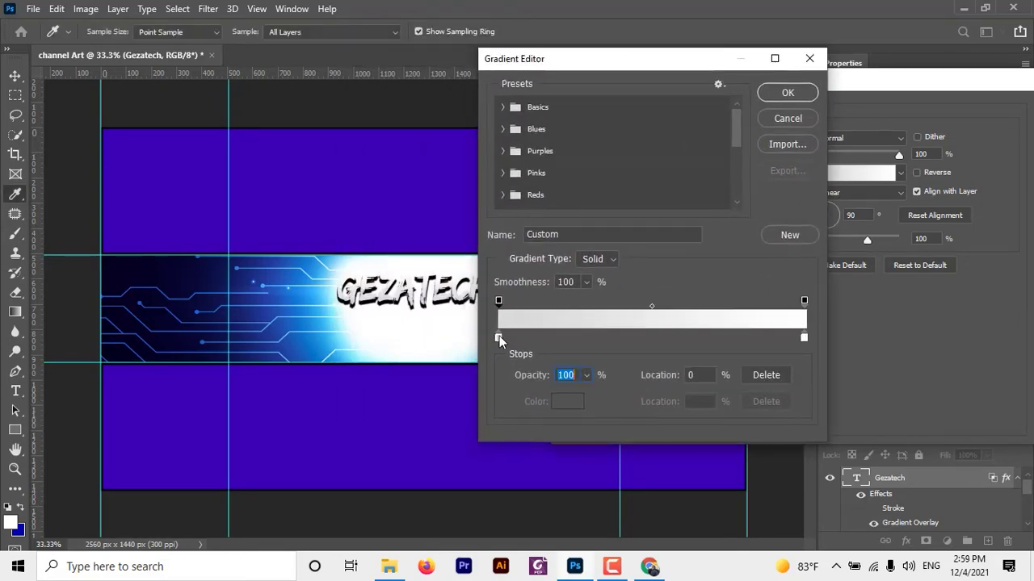
{"action": "left_click", "coordinate": [498, 336]}
{"action": "double_click", "coordinate": [498, 336]}
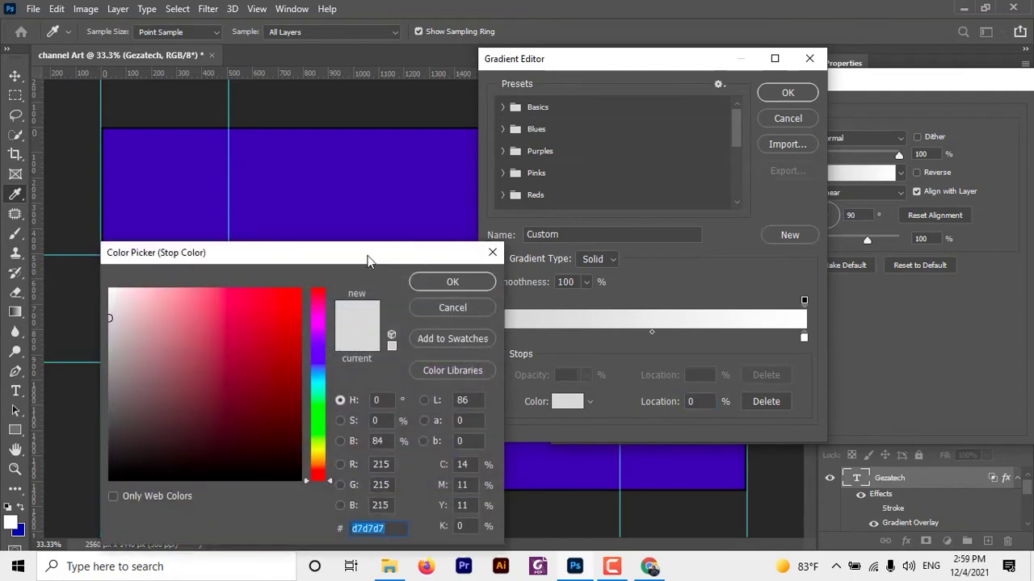
{"action": "left_click_drag", "start_coordinate": [367, 255], "coordinate": [239, 263]}
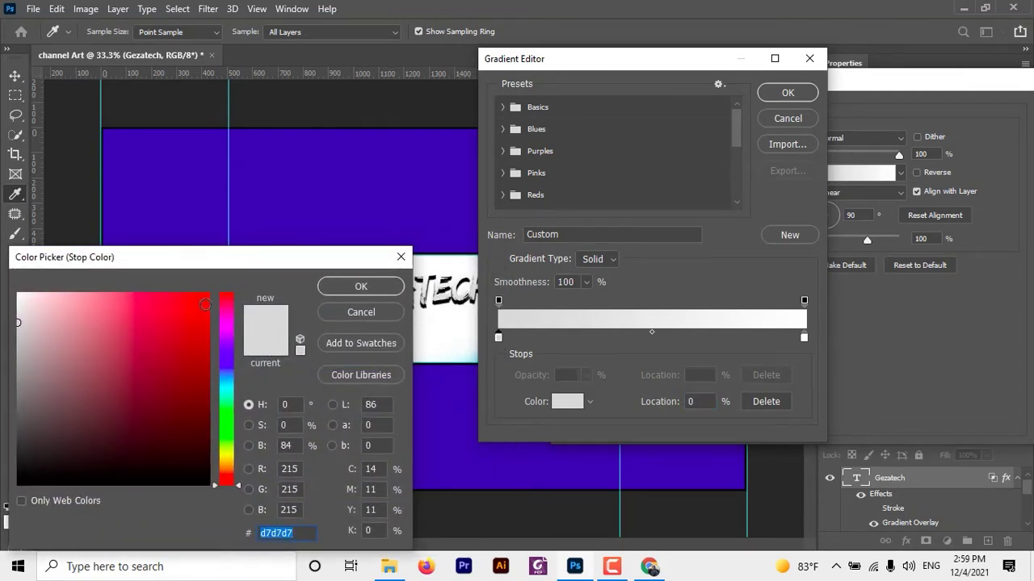
{"action": "left_click_drag", "start_coordinate": [205, 304], "coordinate": [206, 300]}
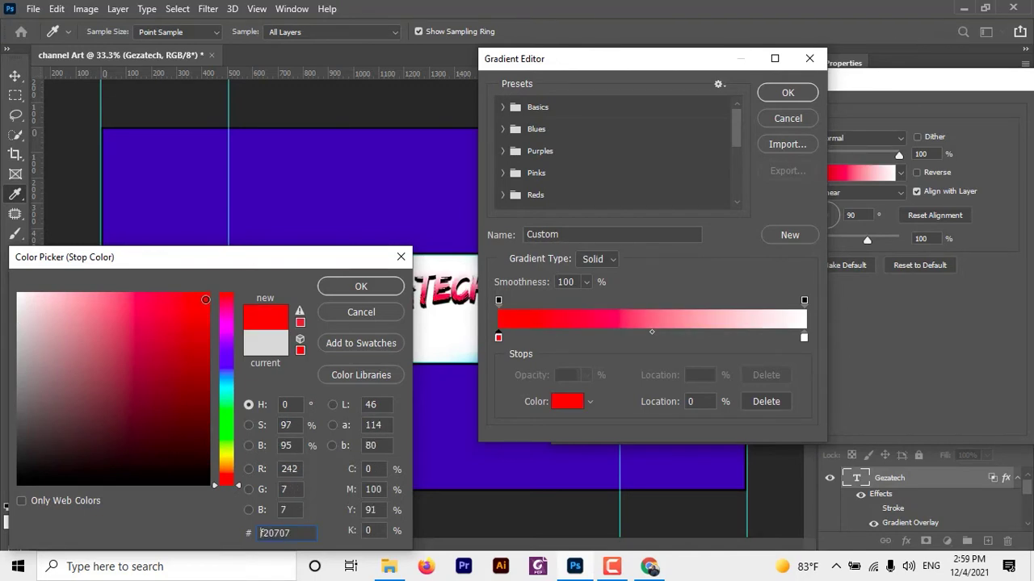
{"action": "mouse_move", "coordinate": [205, 300]}
{"action": "left_mouse_down"}
{"action": "mouse_move", "coordinate": [205, 331]}
{"action": "mouse_move", "coordinate": [208, 297]}
{"action": "left_mouse_up"}
{"action": "left_click_drag", "start_coordinate": [206, 299], "coordinate": [206, 335]}
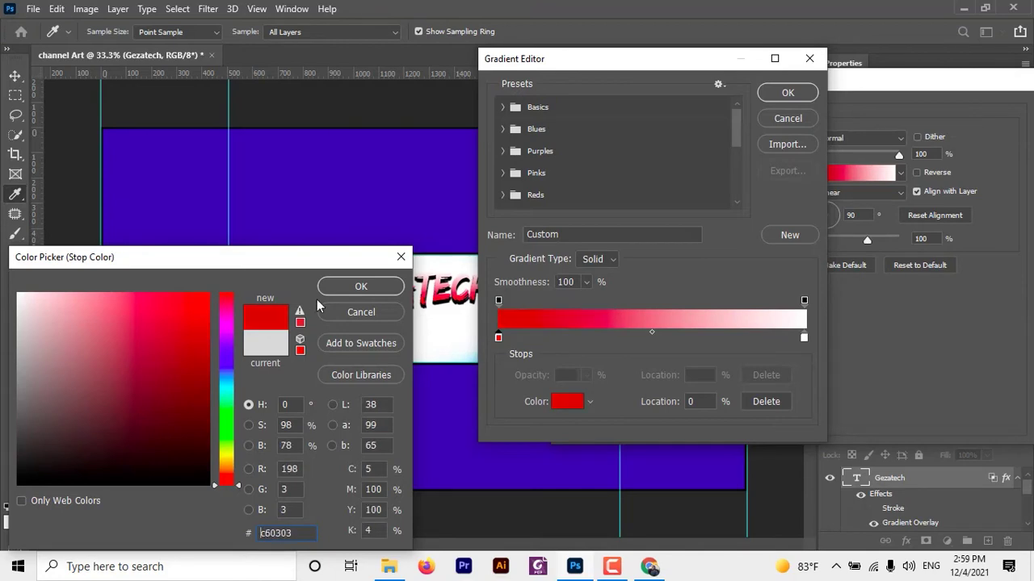
{"action": "left_click", "coordinate": [355, 287]}
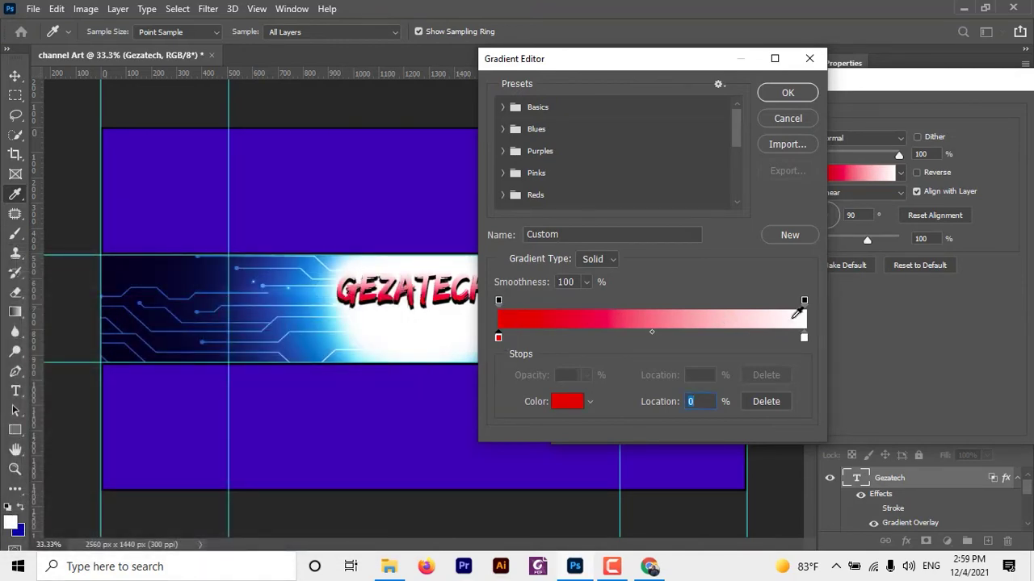
- Set the gradient's right stop to PANTONE 2738 C from the Color Libraries
{"action": "left_click", "coordinate": [804, 302]}
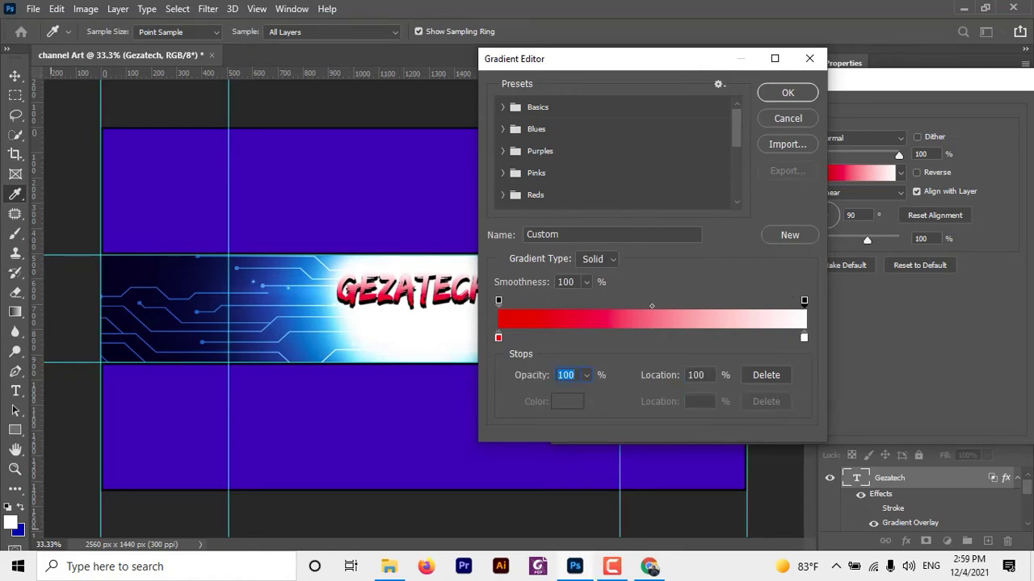
{"action": "left_click", "coordinate": [804, 337]}
{"action": "double_click", "coordinate": [804, 337]}
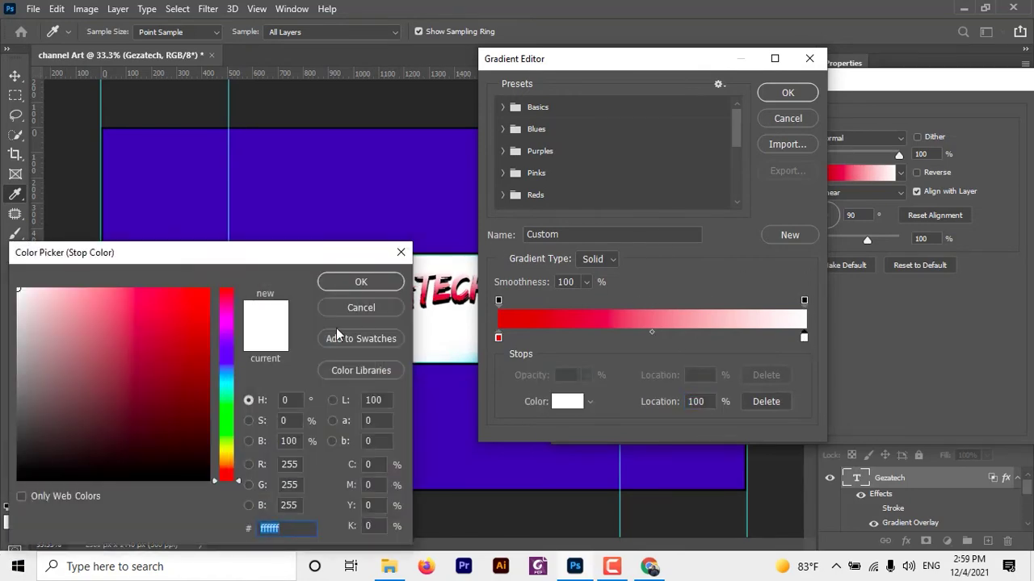
{"action": "left_click_drag", "start_coordinate": [247, 253], "coordinate": [293, 167]}
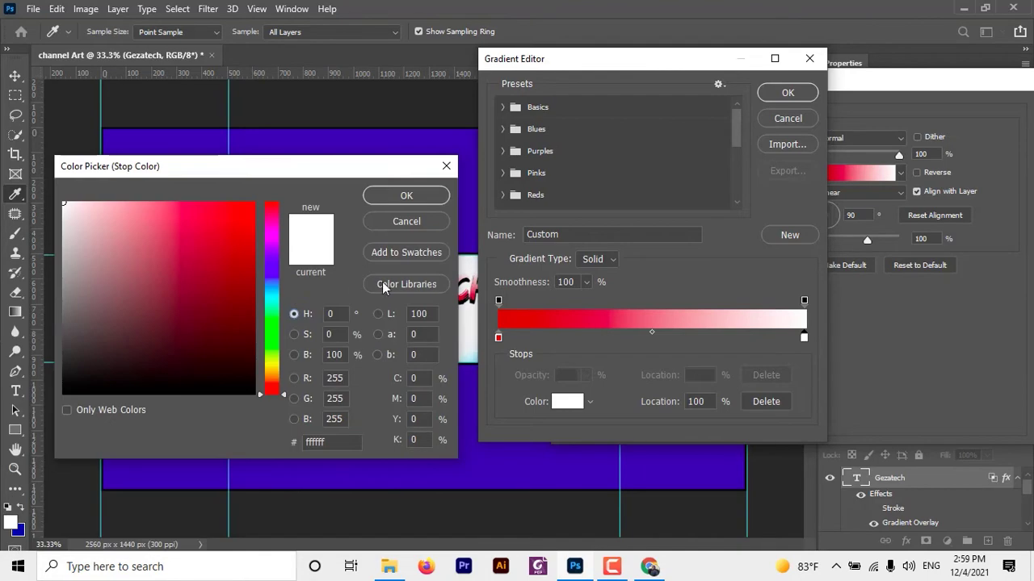
{"action": "left_click", "coordinate": [397, 284]}
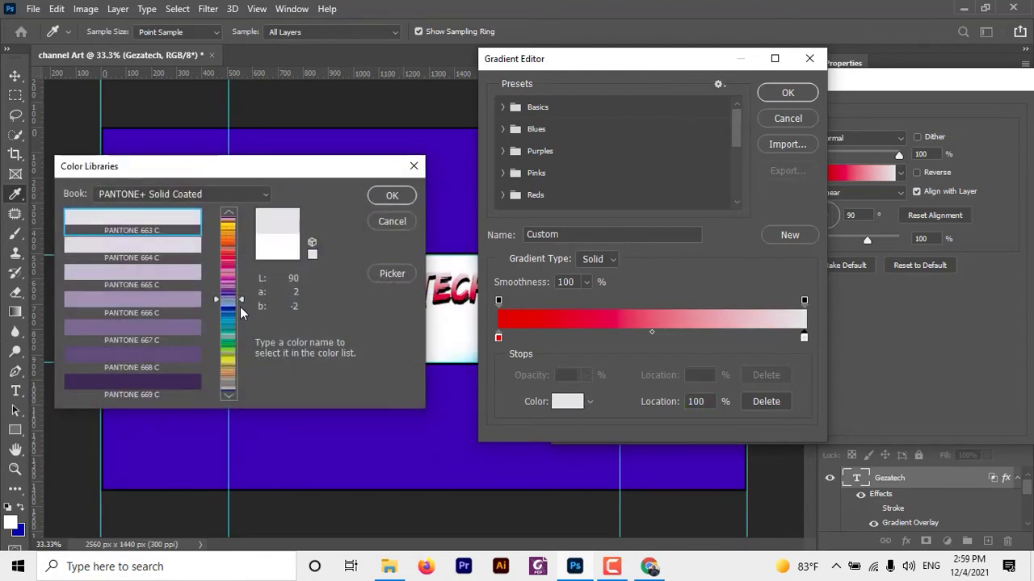
{"action": "left_click", "coordinate": [229, 308]}
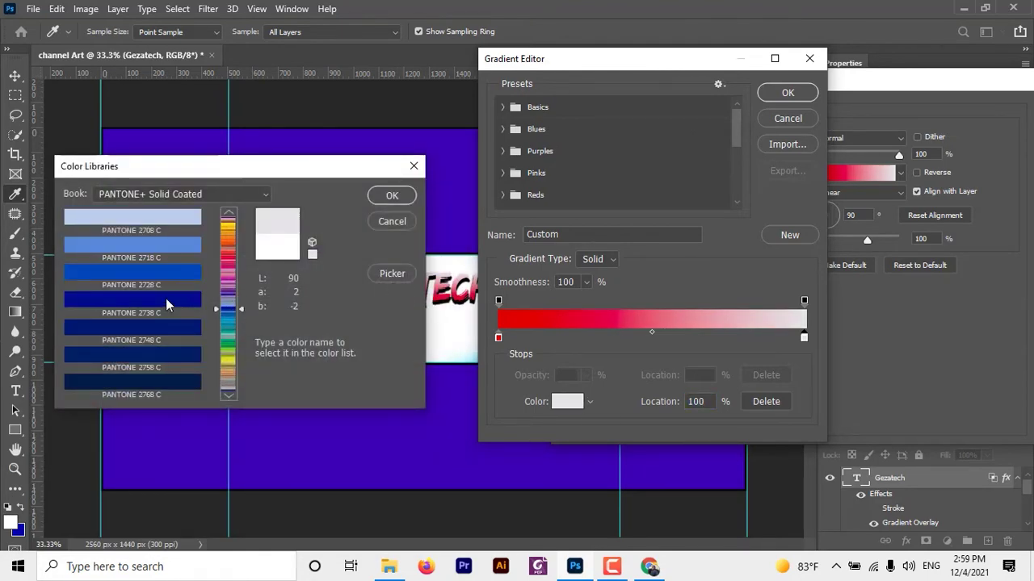
{"action": "left_click", "coordinate": [165, 300]}
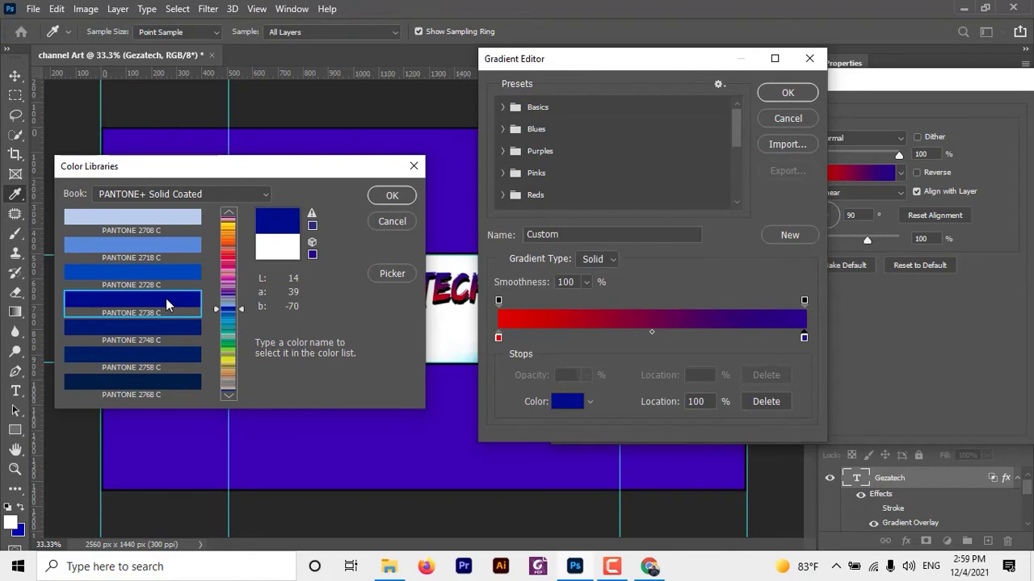
{"action": "left_click", "coordinate": [392, 197]}
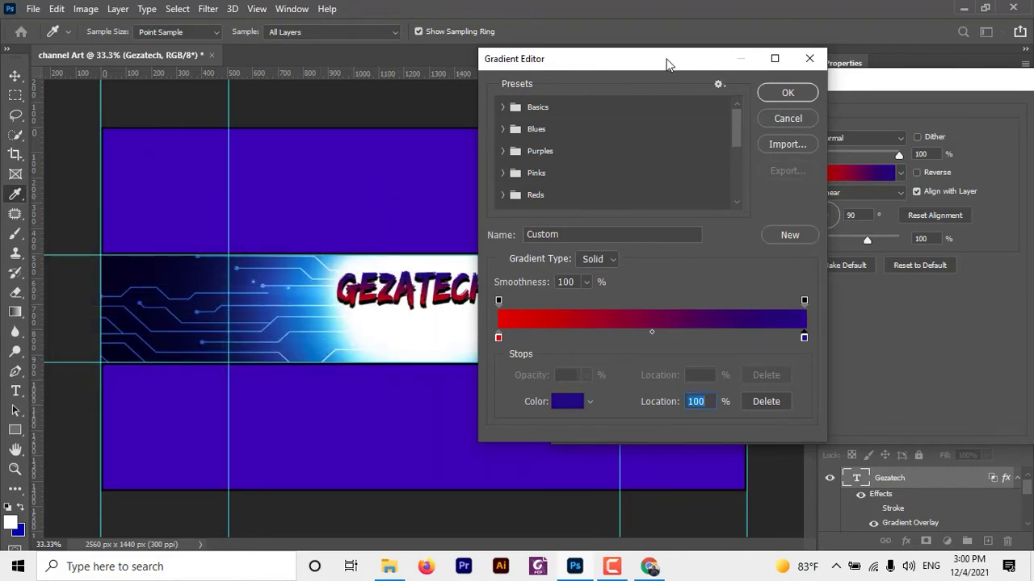
{"action": "left_click_drag", "start_coordinate": [668, 64], "coordinate": [778, 83]}
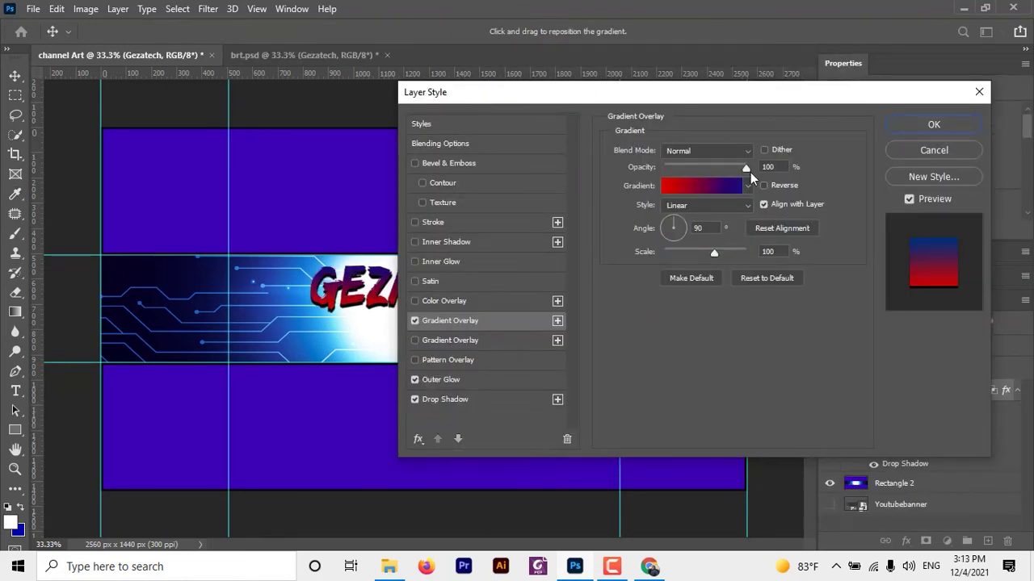
- Keep the gradient overlay linear after trying radial, and tilt its angle to 13°
{"action": "left_click", "coordinate": [748, 205]}
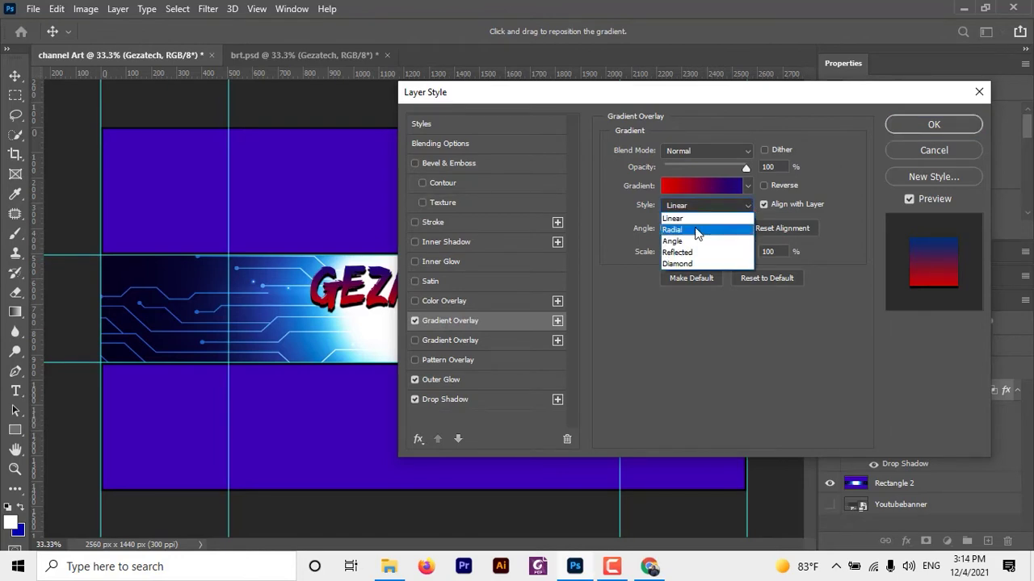
{"action": "left_click", "coordinate": [677, 221]}
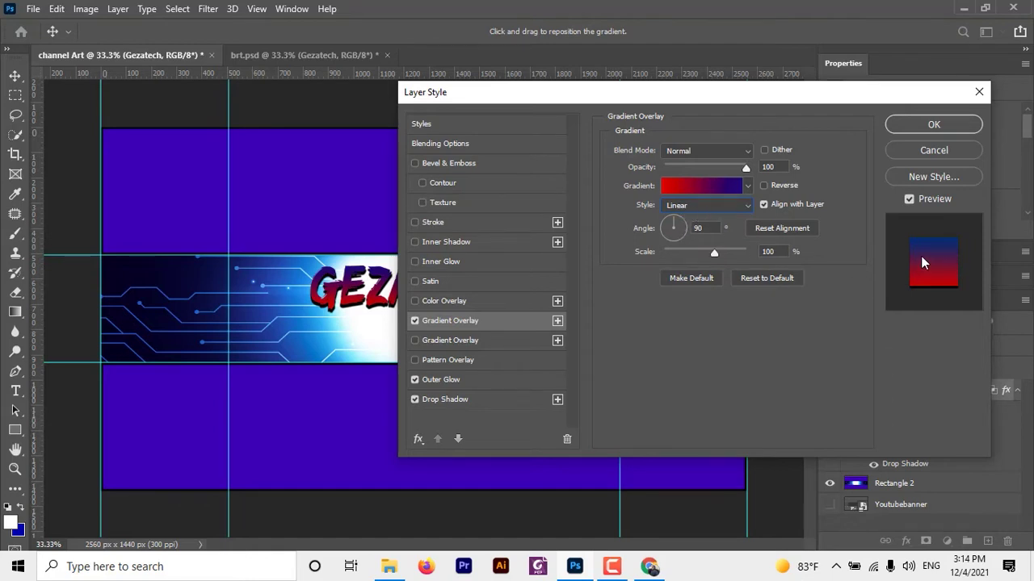
{"action": "left_click", "coordinate": [748, 186]}
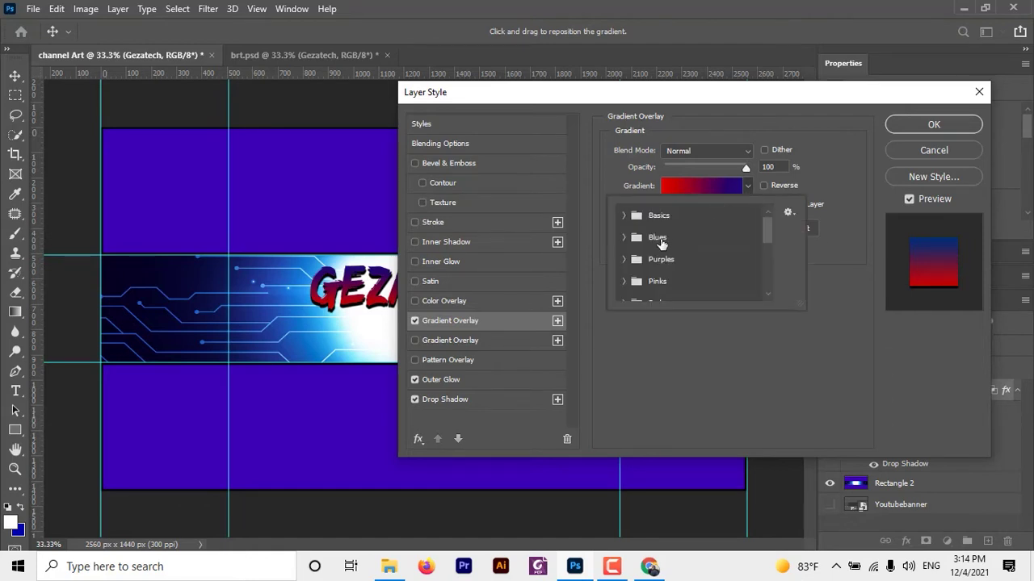
{"action": "left_click", "coordinate": [591, 164]}
{"action": "left_click", "coordinate": [748, 206]}
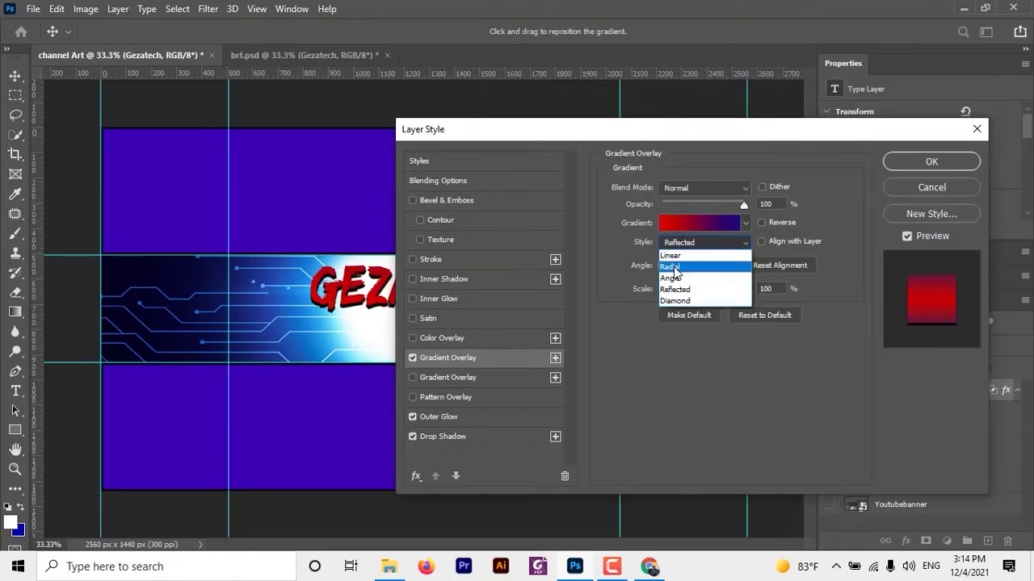
{"action": "left_click", "coordinate": [673, 267]}
{"action": "left_click", "coordinate": [736, 244]}
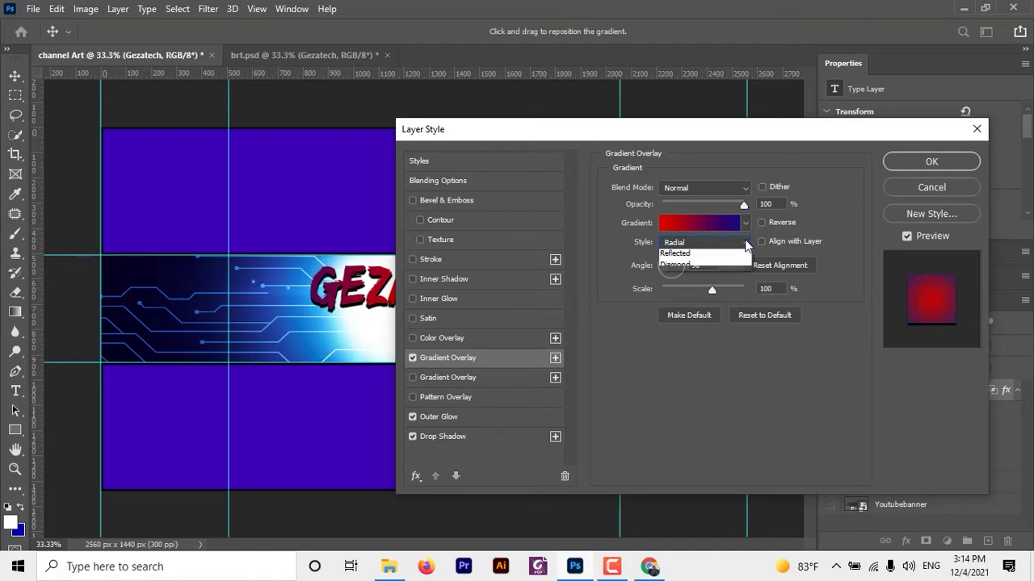
{"action": "left_click", "coordinate": [674, 257]}
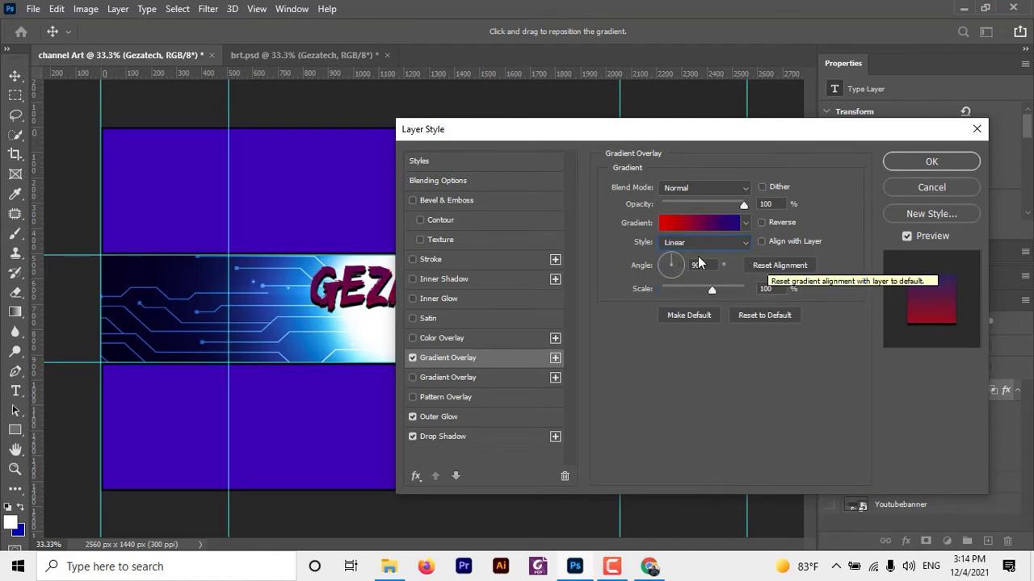
{"action": "left_click", "coordinate": [672, 264]}
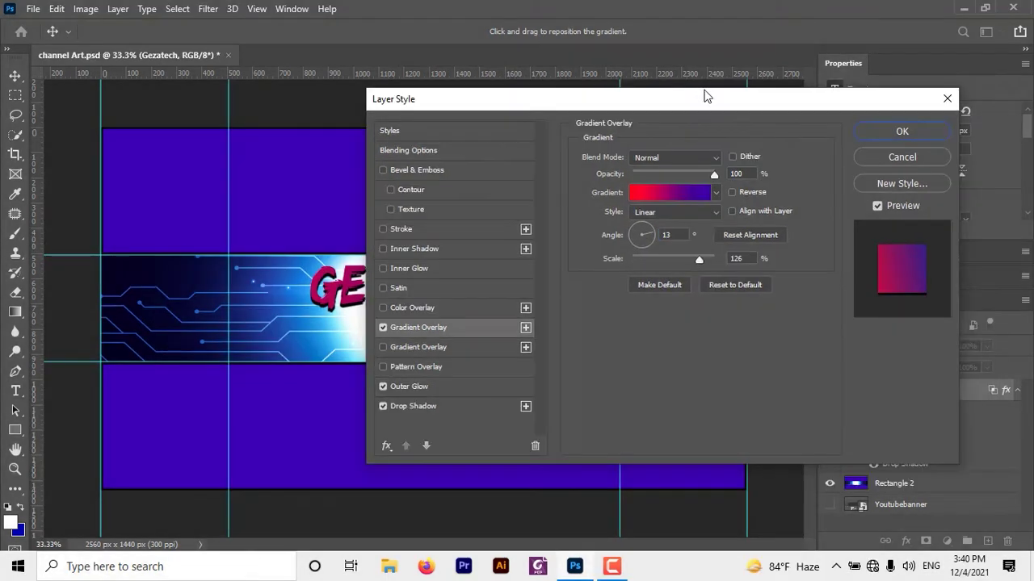
- Shrink the gradient overlay scale to about 10% and apply the layer style
{"action": "mouse_move", "coordinate": [700, 100]}
{"action": "left_mouse_down"}
{"action": "mouse_move", "coordinate": [640, 247]}
{"action": "mouse_move", "coordinate": [826, 103]}
{"action": "mouse_move", "coordinate": [849, 107]}
{"action": "left_mouse_up"}
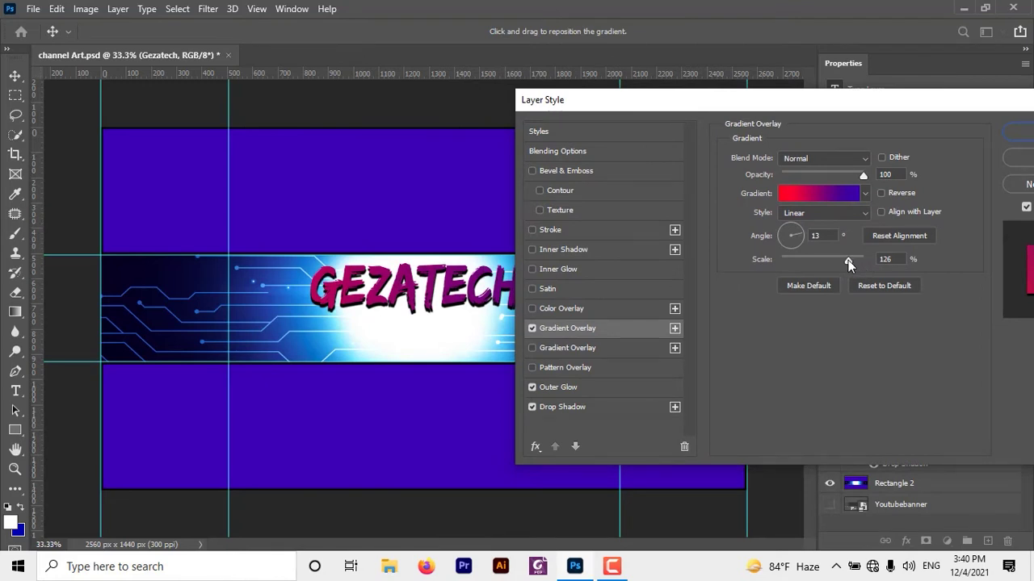
{"action": "left_click_drag", "start_coordinate": [833, 259], "coordinate": [797, 259]}
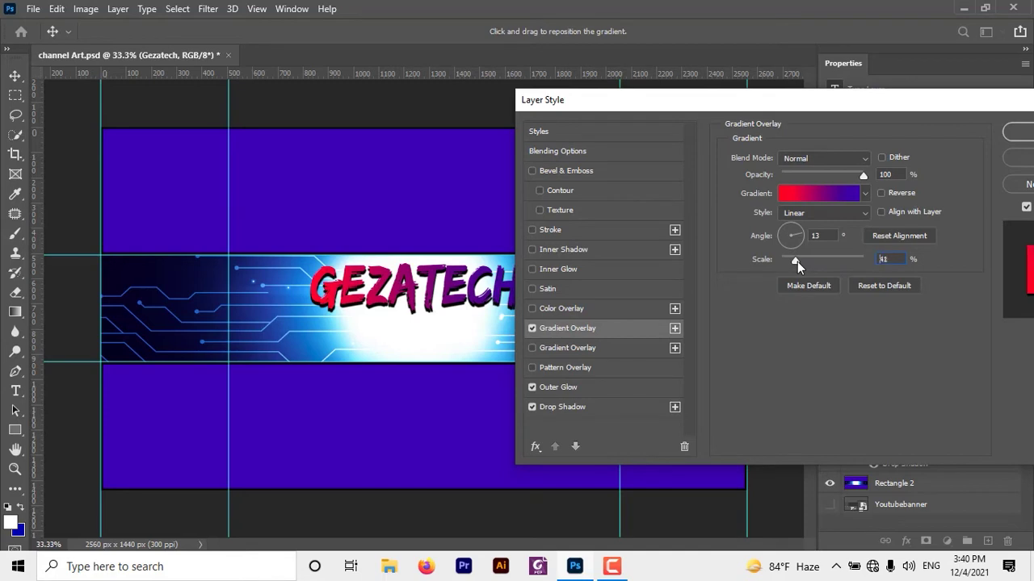
{"action": "left_click_drag", "start_coordinate": [797, 262], "coordinate": [777, 262]}
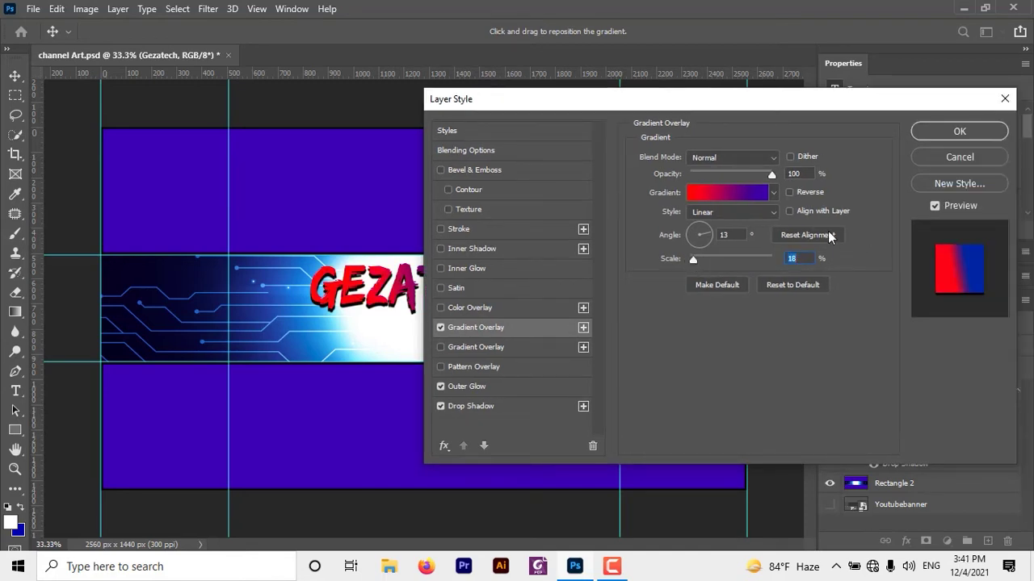
{"action": "left_click", "coordinate": [772, 193]}
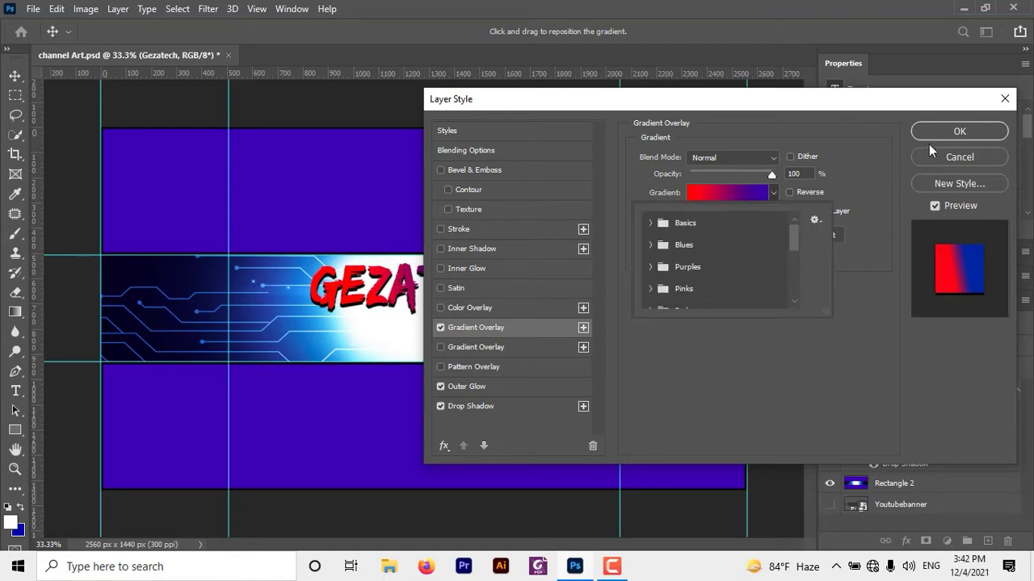
{"action": "left_click", "coordinate": [960, 132]}
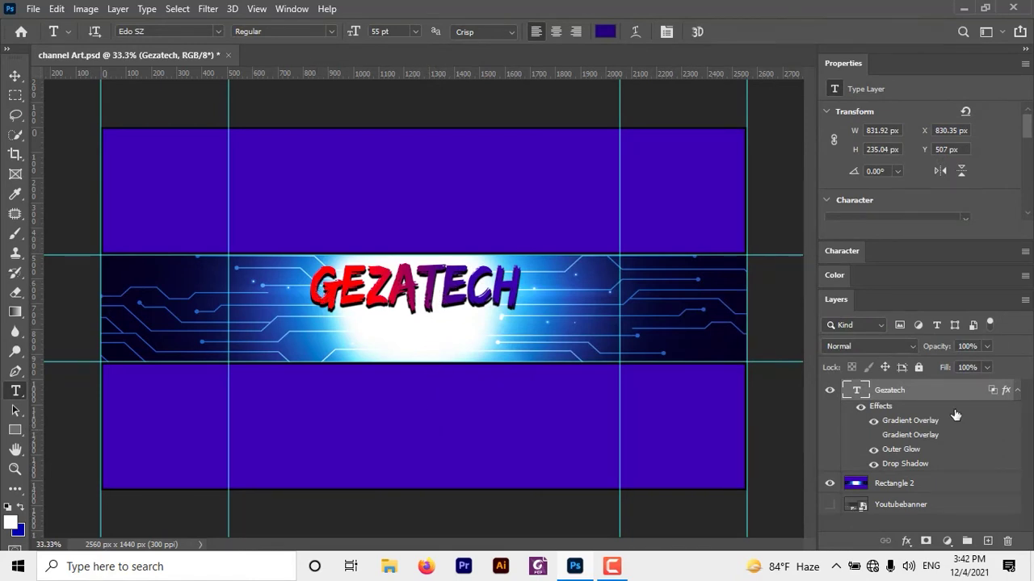
- Add a stroke to the Gezatech layer in yellow-orange ffc600
{"action": "double_click", "coordinate": [934, 395]}
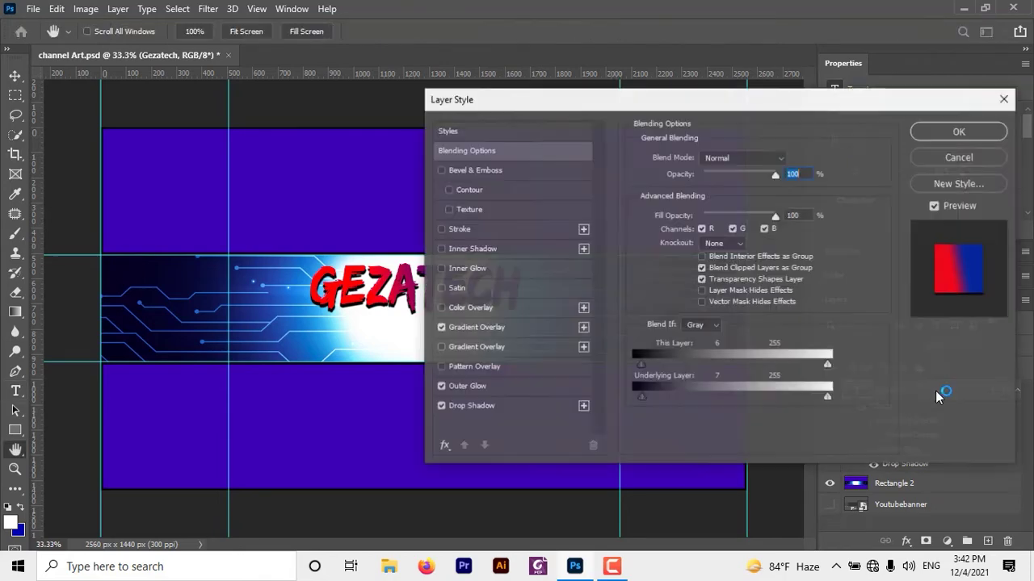
{"action": "left_click", "coordinate": [453, 230]}
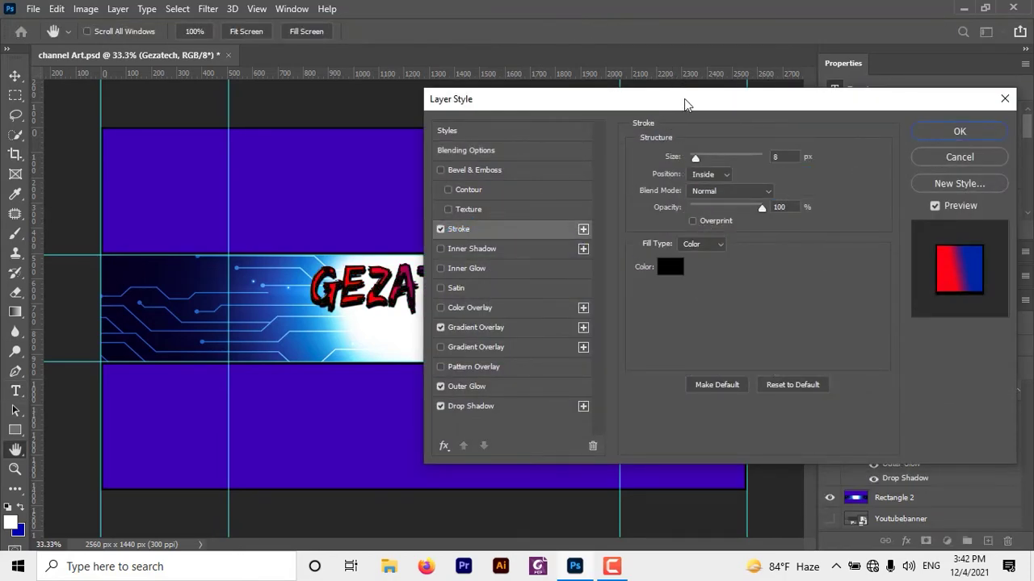
{"action": "left_click_drag", "start_coordinate": [684, 101], "coordinate": [822, 196]}
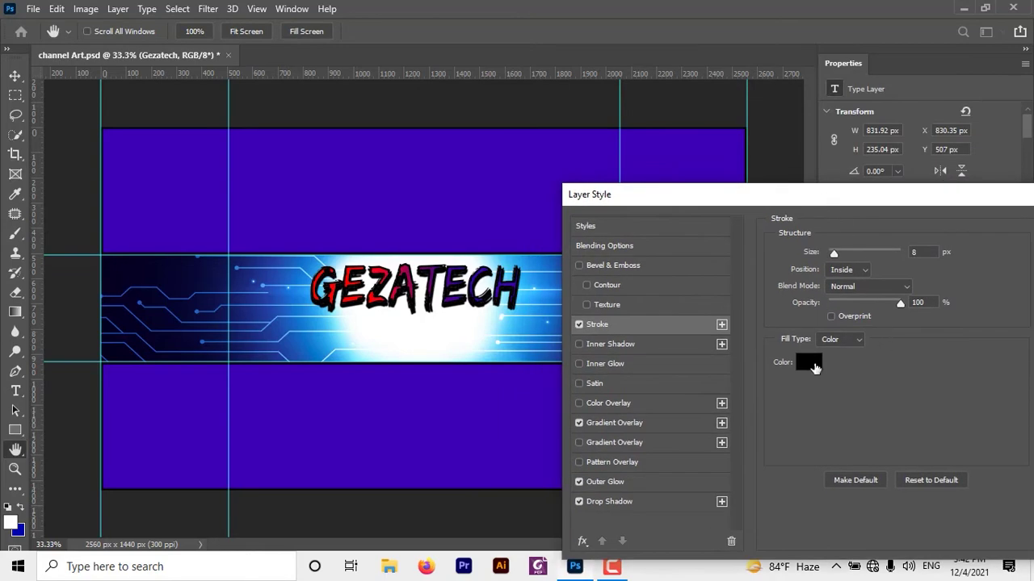
{"action": "left_click", "coordinate": [809, 362]}
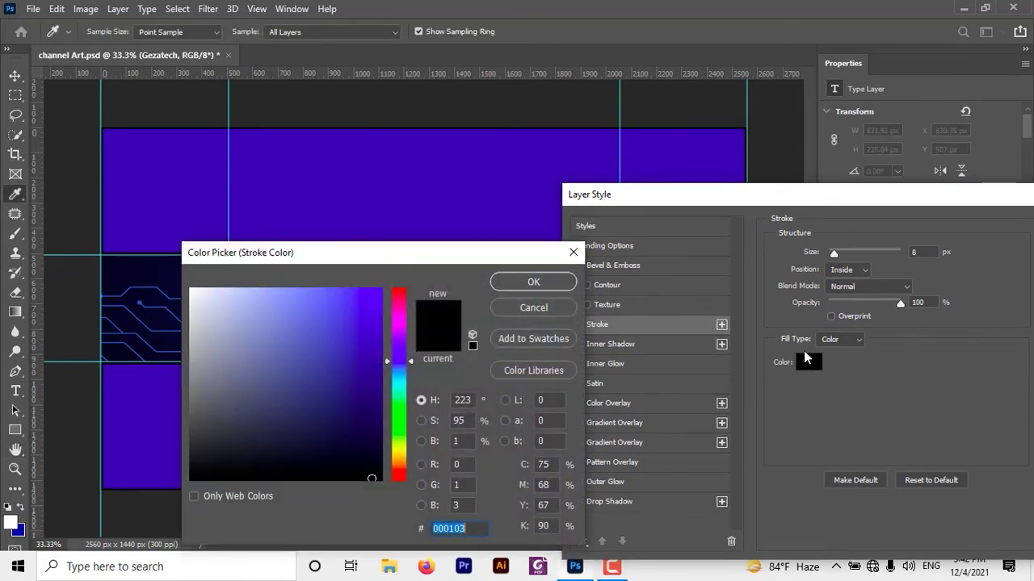
{"action": "left_click", "coordinate": [407, 457]}
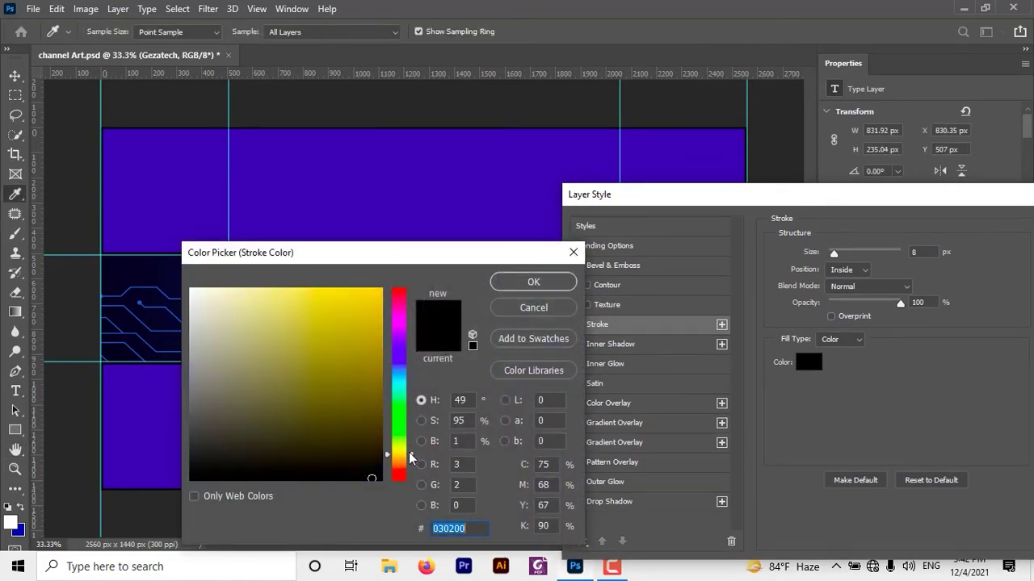
{"action": "left_click_drag", "start_coordinate": [411, 462], "coordinate": [410, 450]}
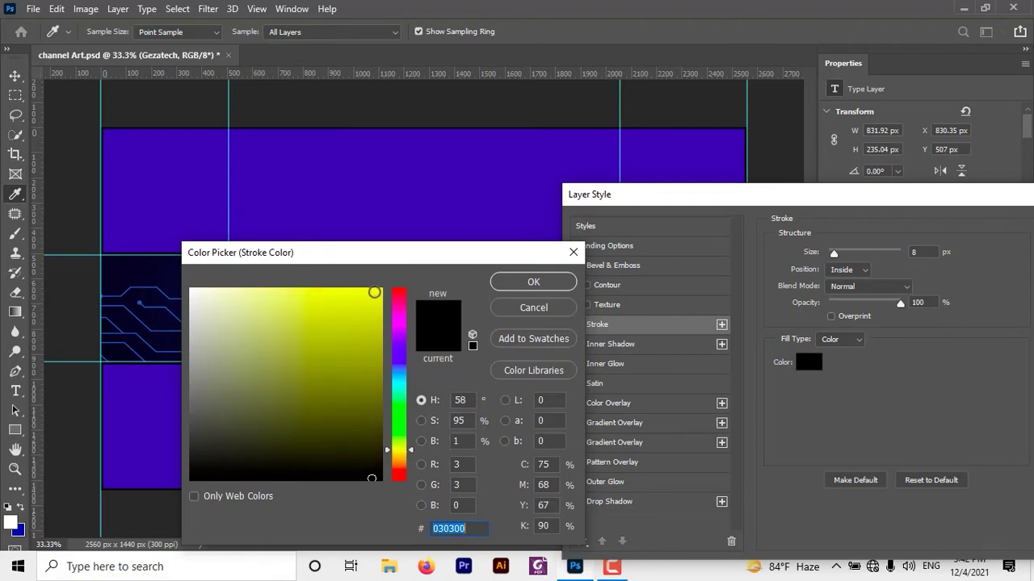
{"action": "left_click_drag", "start_coordinate": [381, 291], "coordinate": [388, 287]}
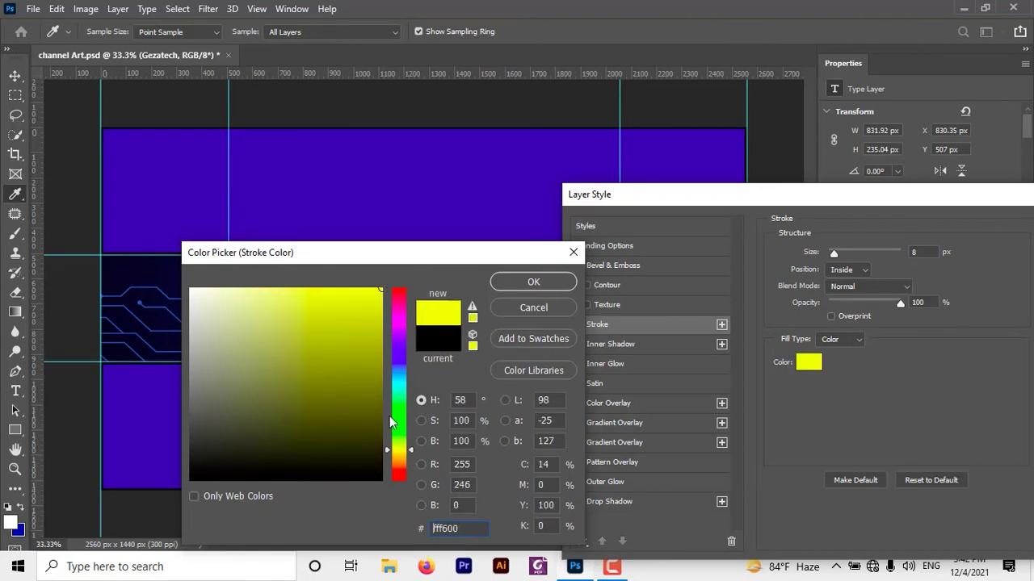
{"action": "left_click", "coordinate": [411, 456]}
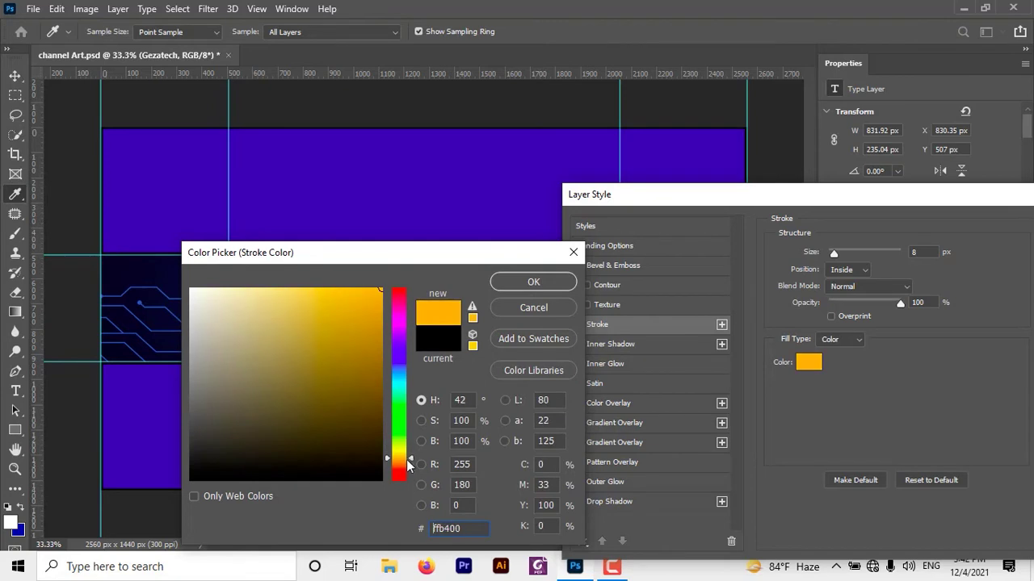
{"action": "left_click", "coordinate": [399, 455]}
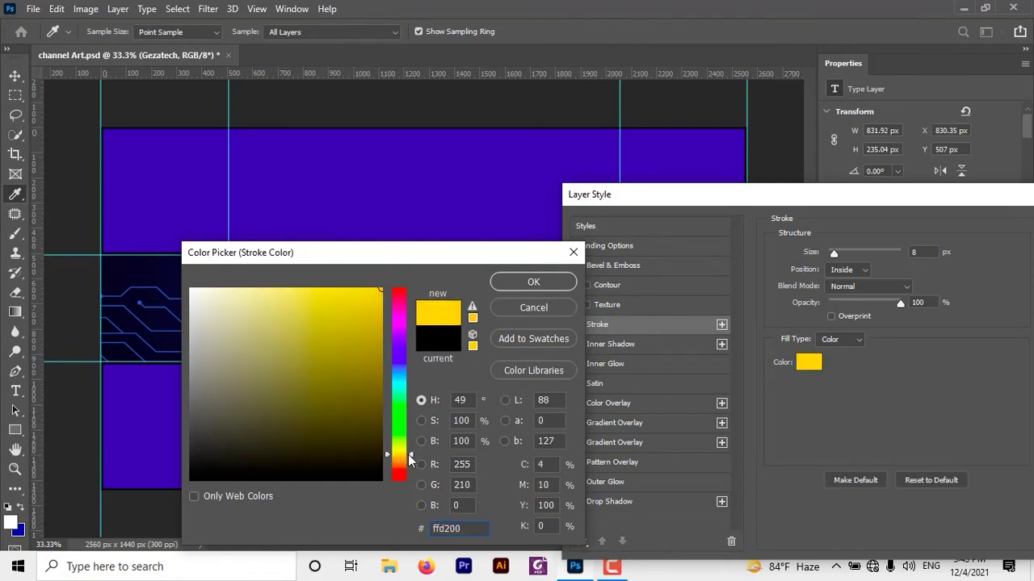
{"action": "left_click", "coordinate": [411, 453]}
{"action": "left_click", "coordinate": [411, 457]}
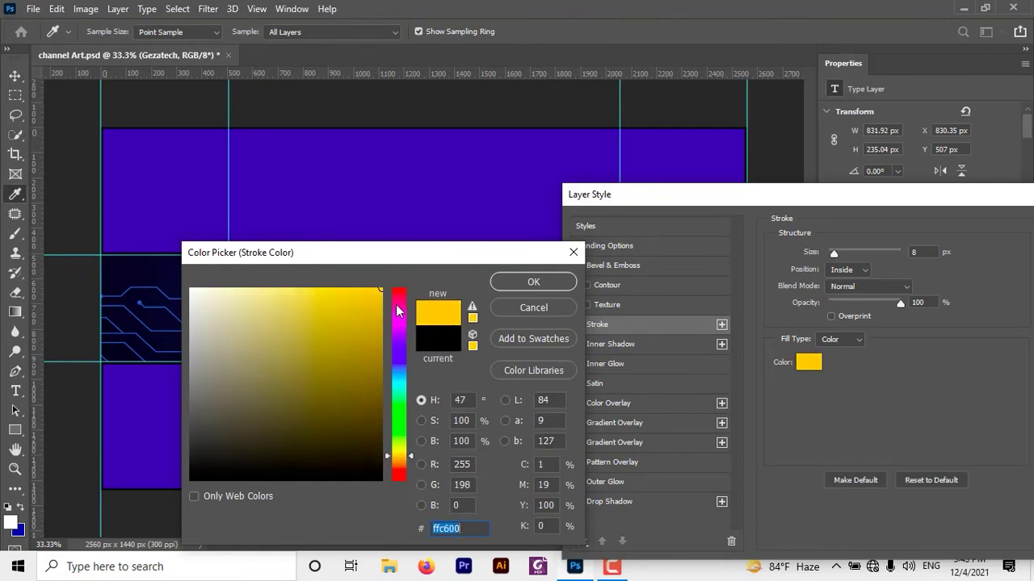
{"action": "left_click", "coordinate": [404, 433]}
{"action": "left_click_drag", "start_coordinate": [404, 436], "coordinate": [407, 458]}
{"action": "left_click", "coordinate": [381, 290]}
{"action": "left_click", "coordinate": [533, 282]}
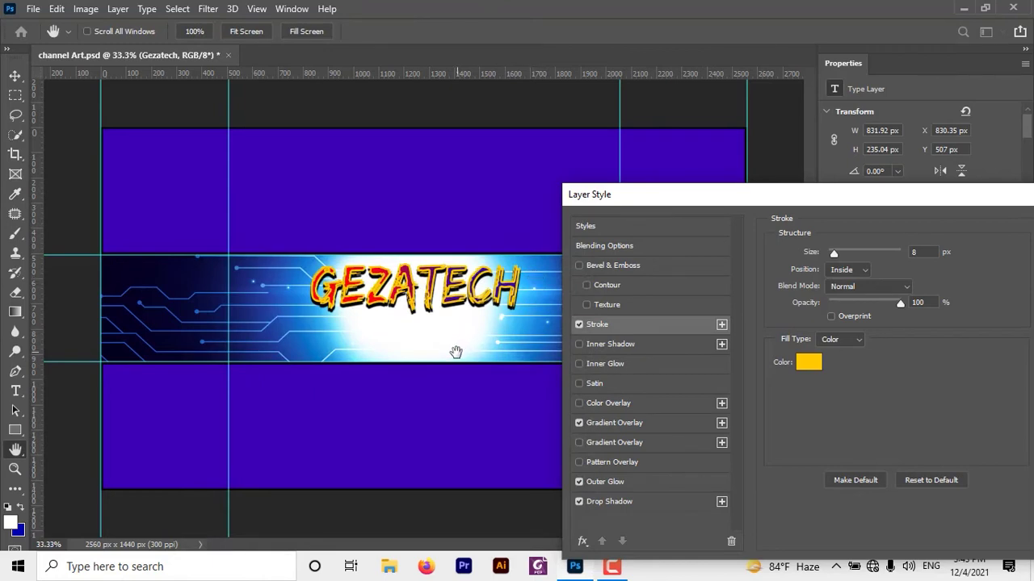
- Place the stroke outside the letters at 9 px and apply the style
{"action": "left_click", "coordinate": [865, 273]}
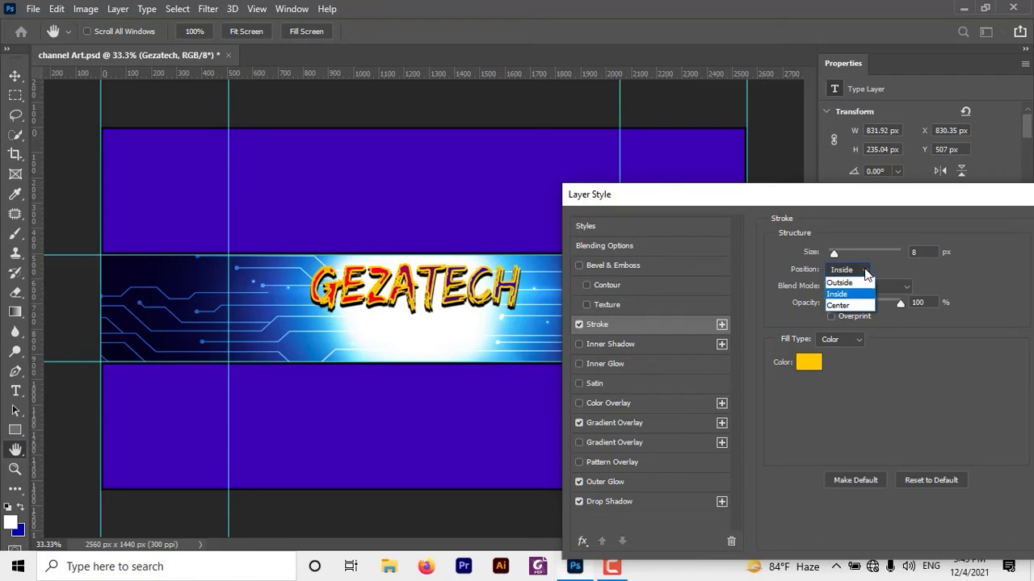
{"action": "left_click", "coordinate": [843, 287]}
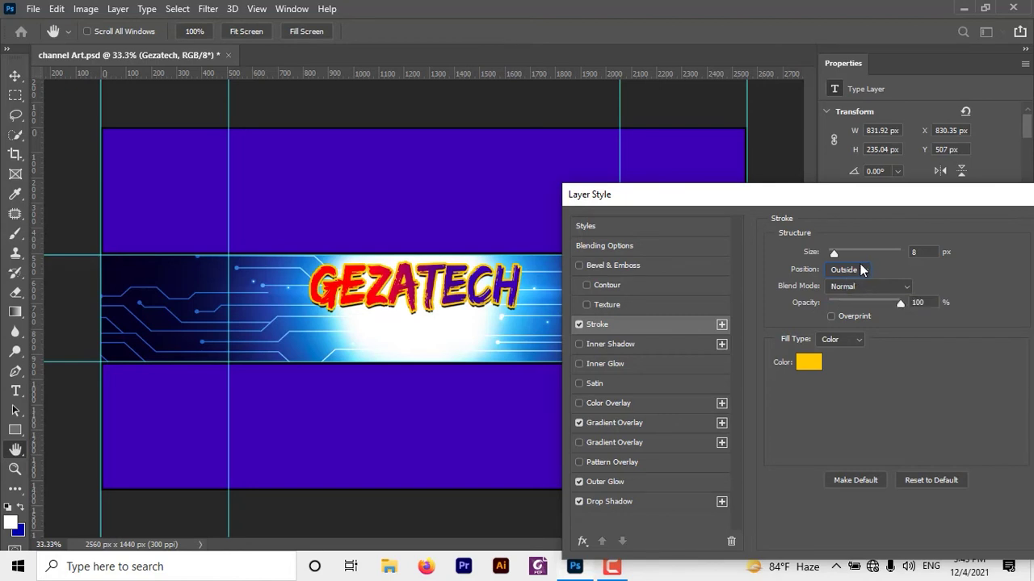
{"action": "left_click_drag", "start_coordinate": [835, 255], "coordinate": [837, 257]}
{"action": "mouse_move", "coordinate": [904, 194]}
{"action": "left_mouse_down"}
{"action": "mouse_move", "coordinate": [864, 130]}
{"action": "mouse_move", "coordinate": [808, 130]}
{"action": "left_mouse_up"}
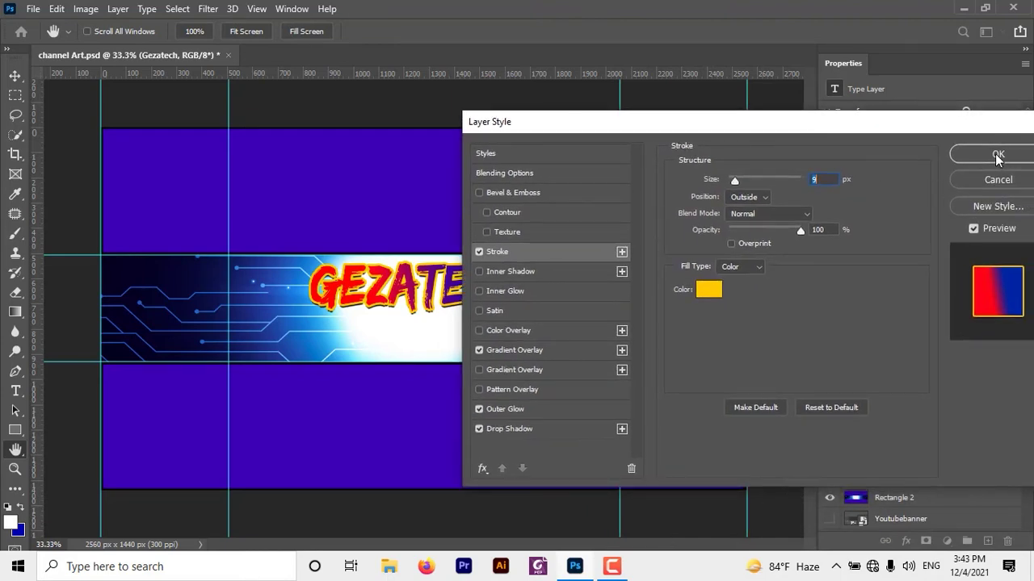
{"action": "left_click", "coordinate": [998, 155]}
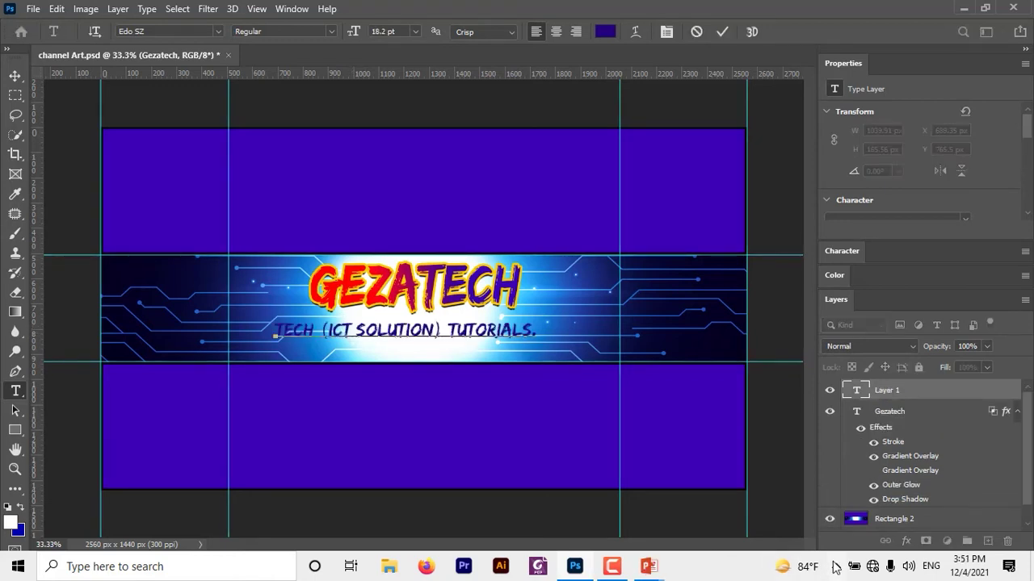
- Set the tagline 'Tech (ICT solution) Tutorials.' in the ARMADIRA font
{"action": "left_click", "coordinate": [835, 566]}
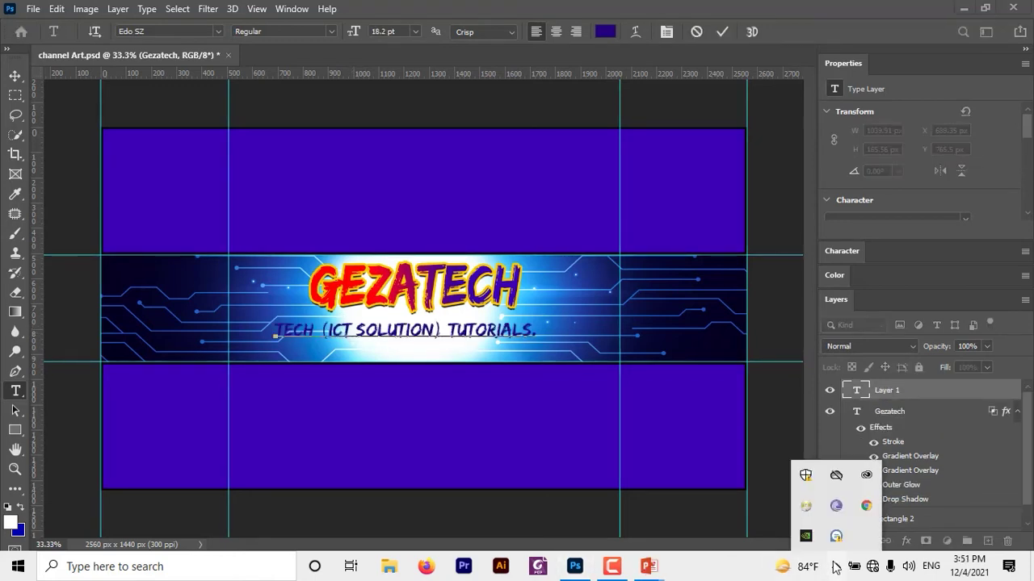
{"action": "left_click", "coordinate": [835, 567]}
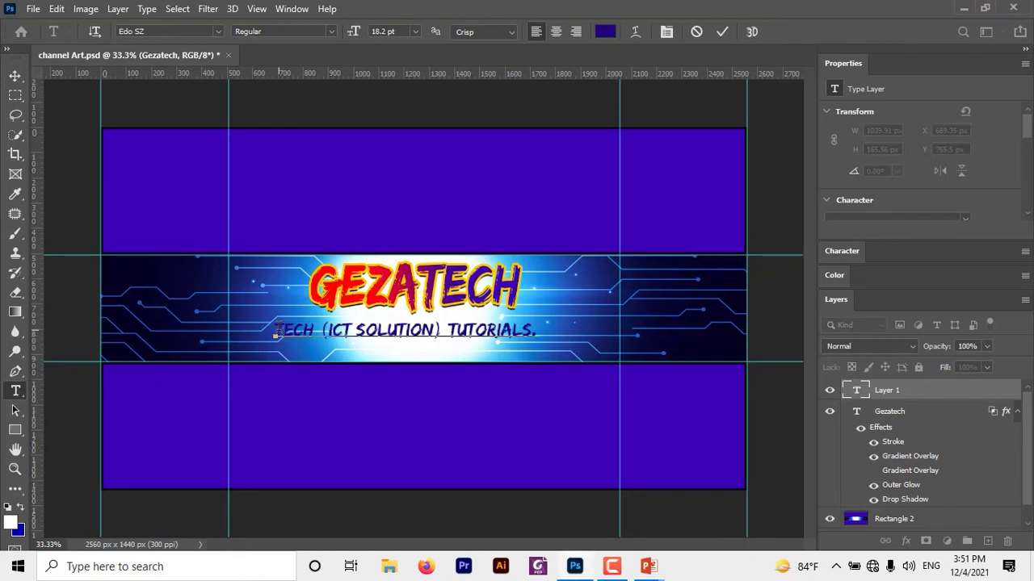
{"action": "left_click_drag", "start_coordinate": [276, 332], "coordinate": [532, 343]}
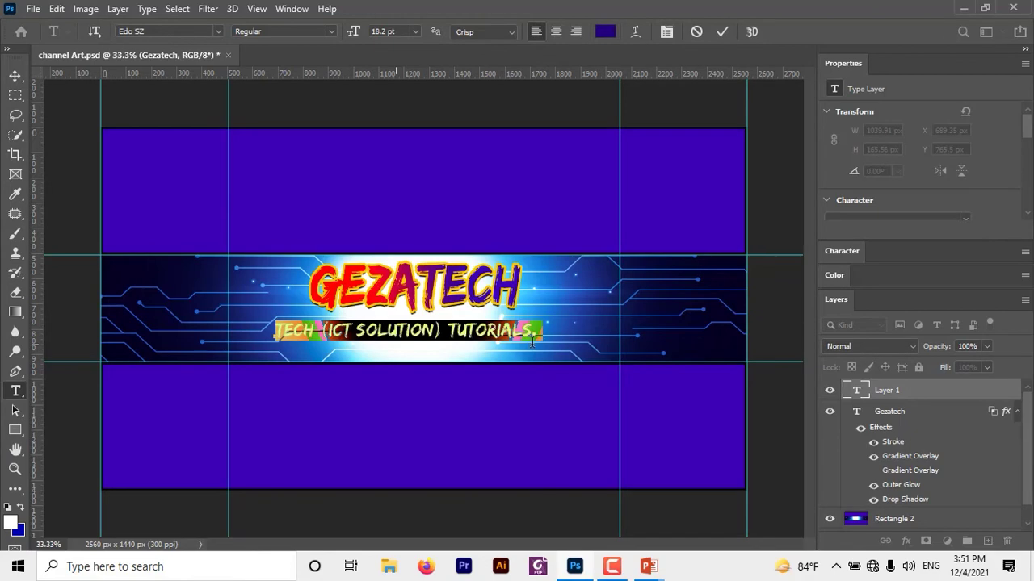
{"action": "left_click", "coordinate": [218, 33]}
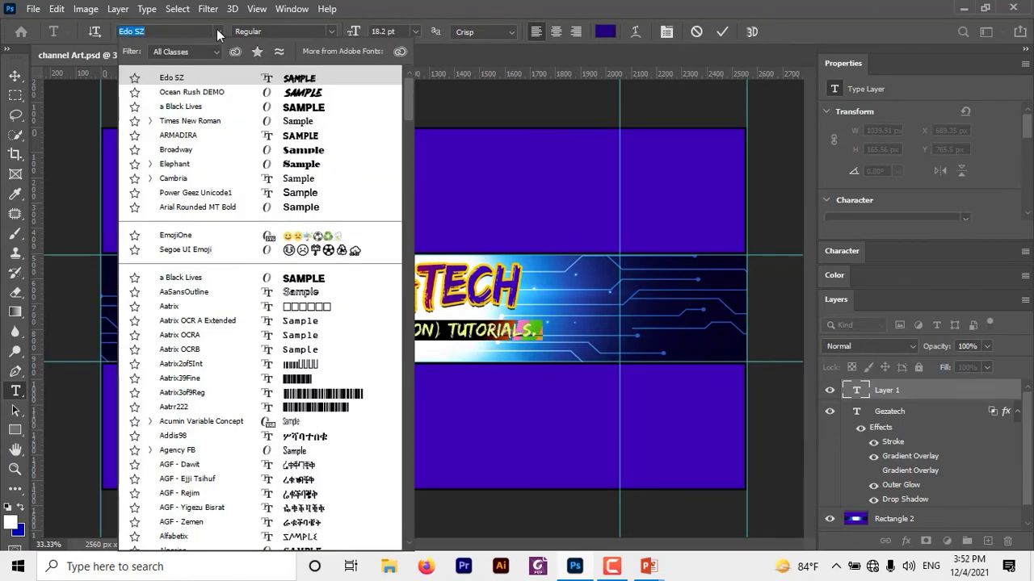
{"action": "type", "text": "en"}
{"action": "key", "text": "BackSpace"}
{"action": "key", "text": "BackSpace"}
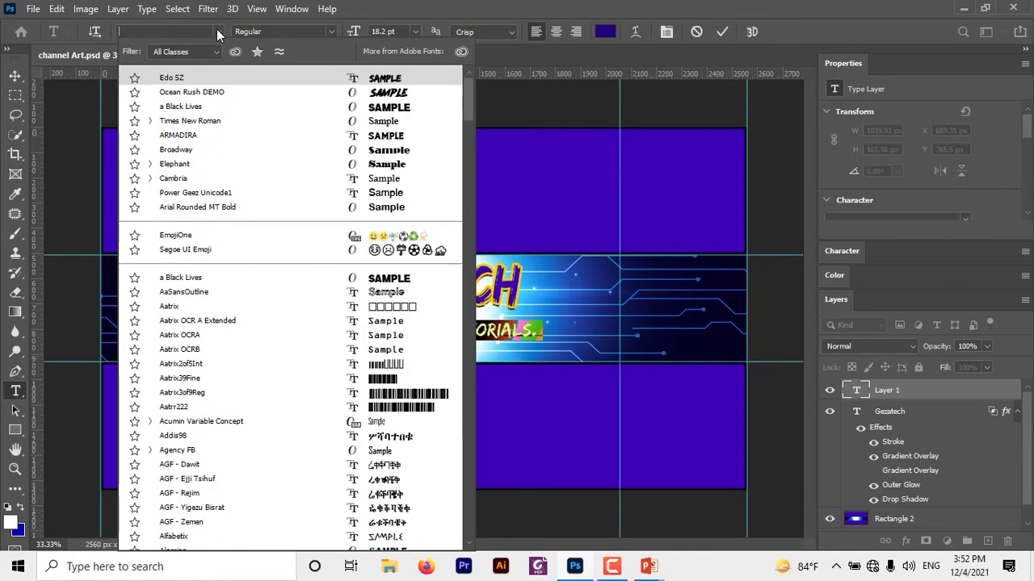
{"action": "type", "text": "ar"}
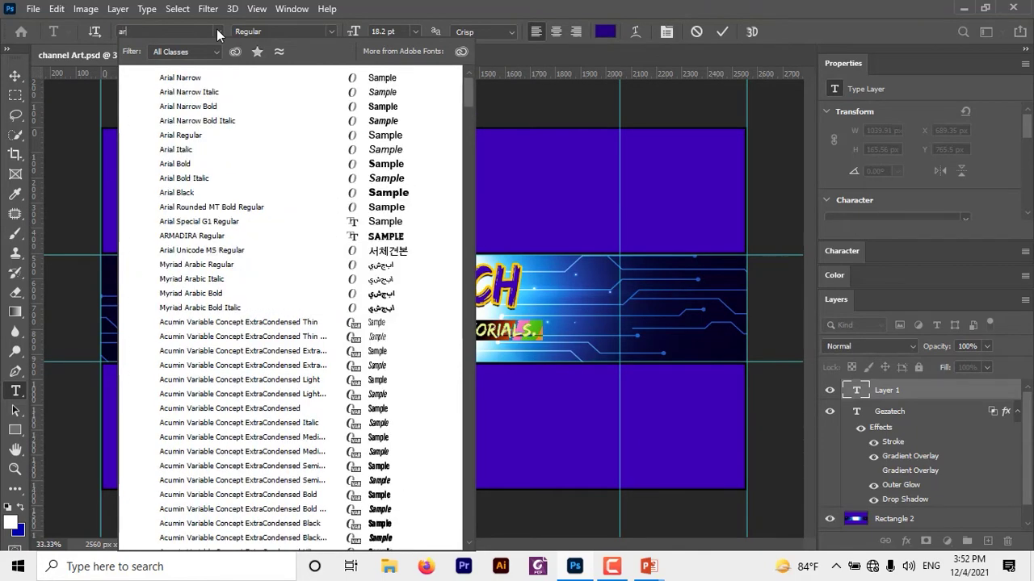
{"action": "type", "text": "m"}
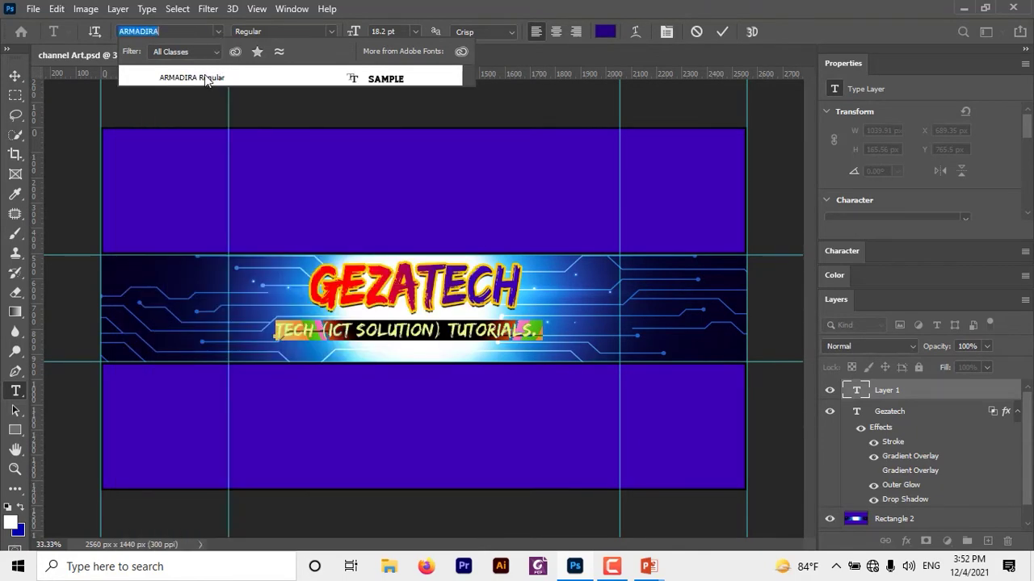
{"action": "left_click", "coordinate": [204, 74]}
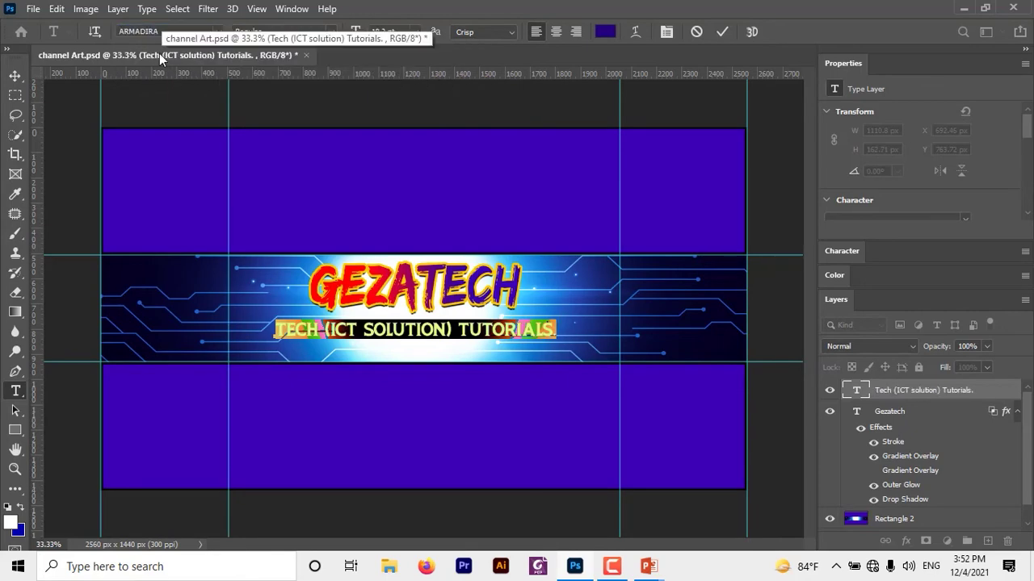
- Colour the tagline text bright red
{"action": "left_click", "coordinate": [606, 31]}
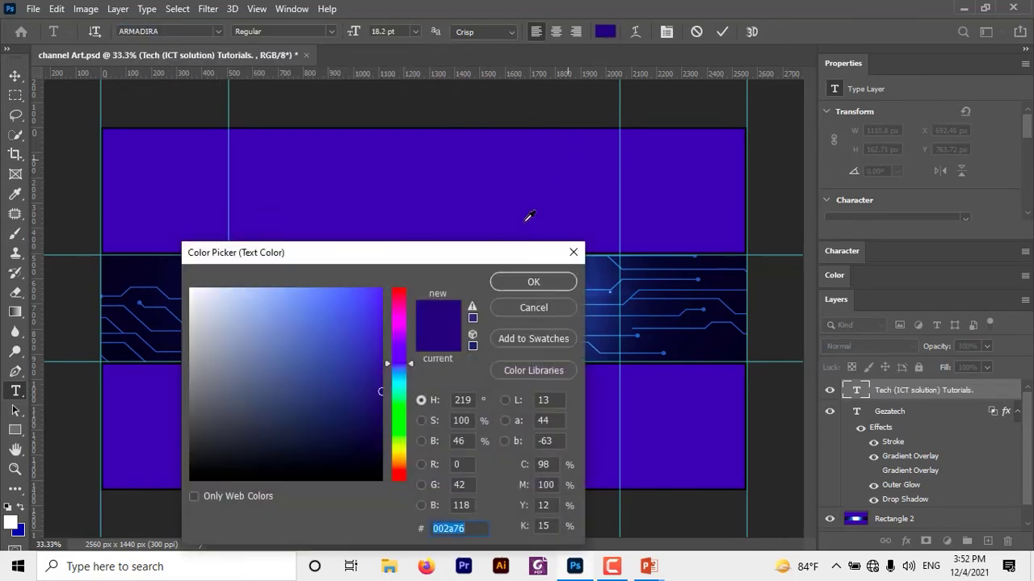
{"action": "left_click", "coordinate": [399, 475]}
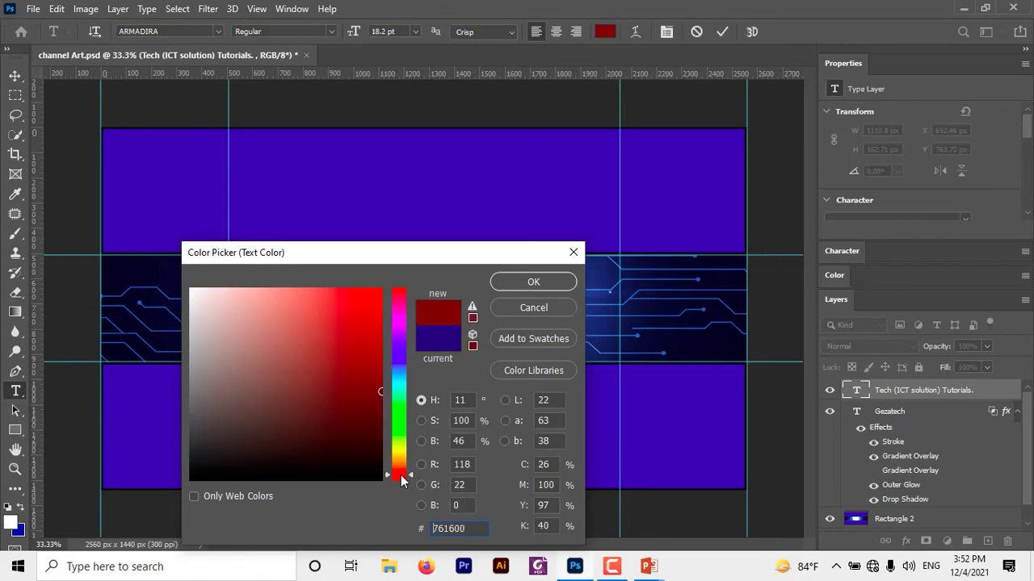
{"action": "left_click", "coordinate": [376, 292]}
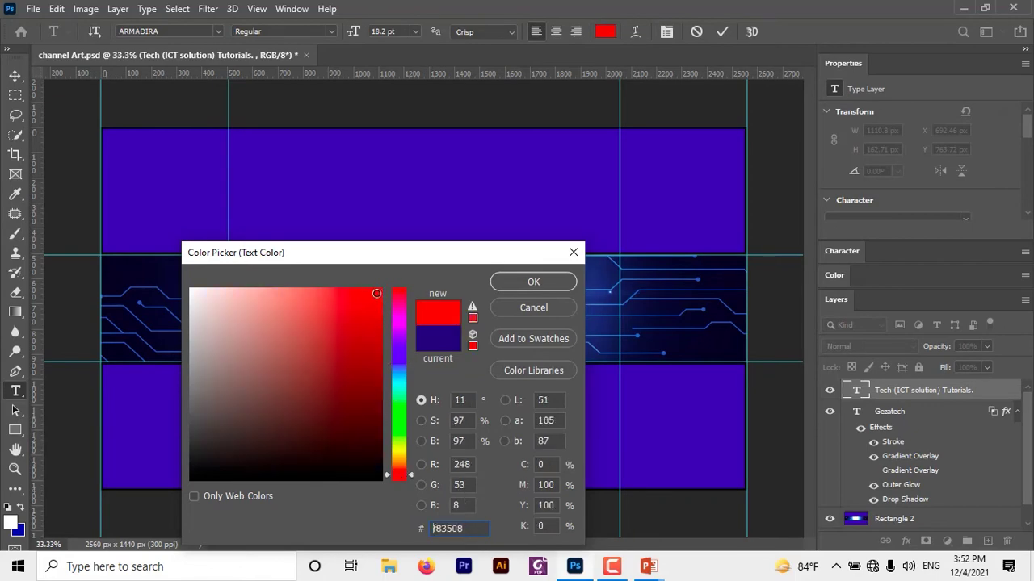
{"action": "left_click", "coordinate": [532, 282]}
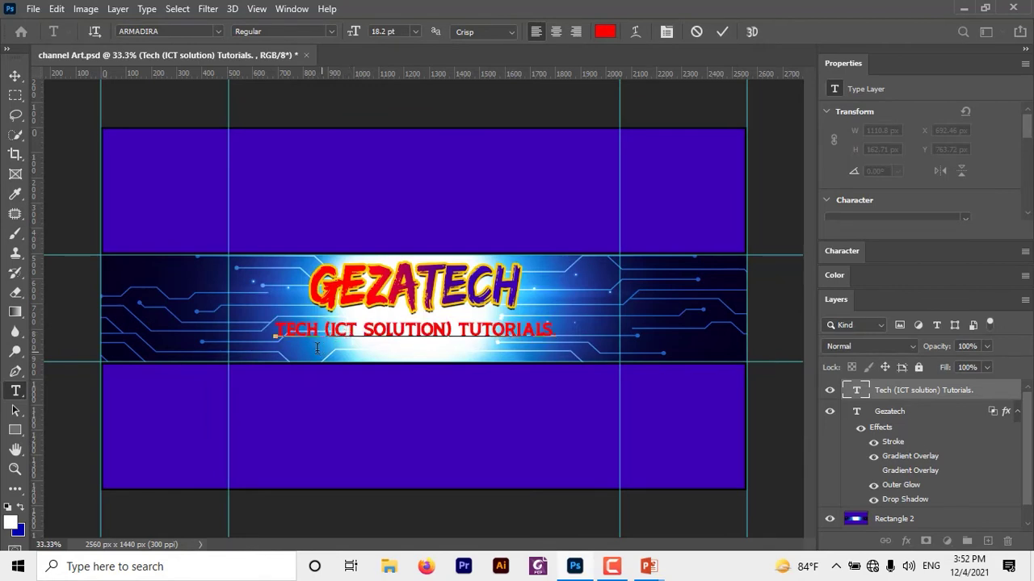
- Commit the tagline and add a red 9 pt line listing HW/SW maintenance, computer skills, graphics, programming
{"action": "left_click_drag", "start_coordinate": [276, 331], "coordinate": [565, 334]}
{"action": "left_click", "coordinate": [281, 343]}
{"action": "left_click", "coordinate": [722, 32]}
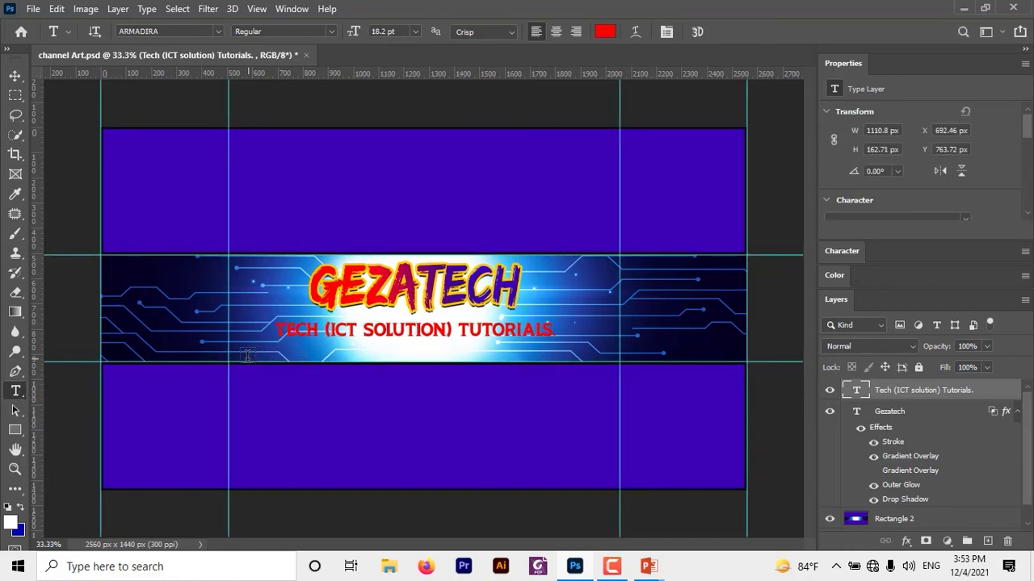
{"action": "left_click", "coordinate": [392, 85]}
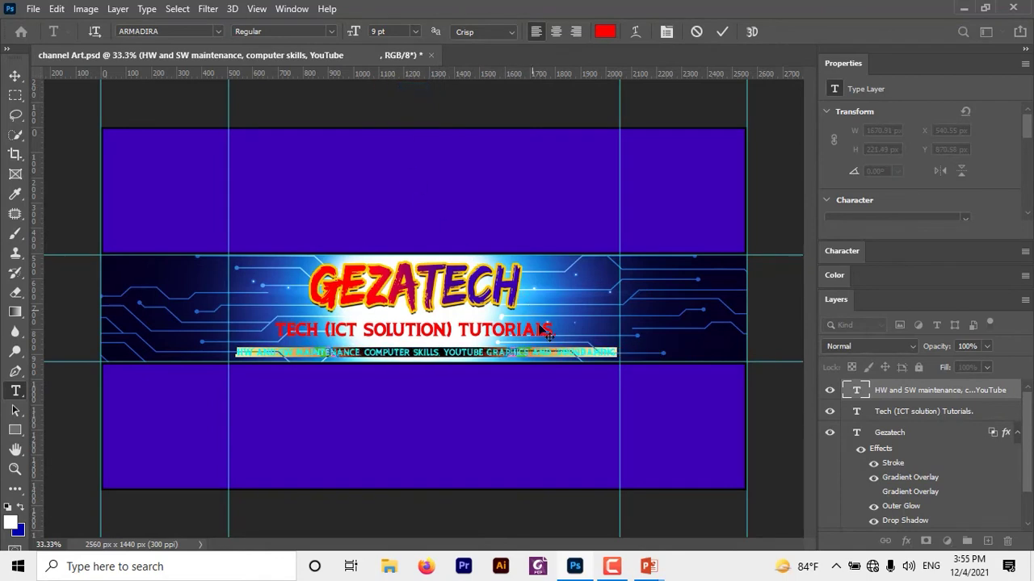
{"action": "left_click", "coordinate": [536, 351]}
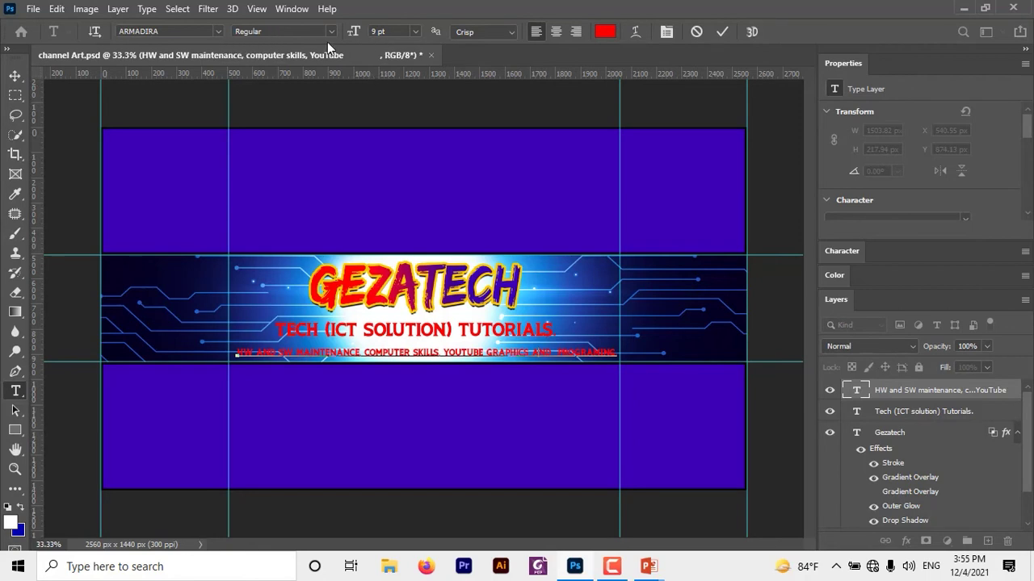
{"action": "left_click", "coordinate": [15, 75]}
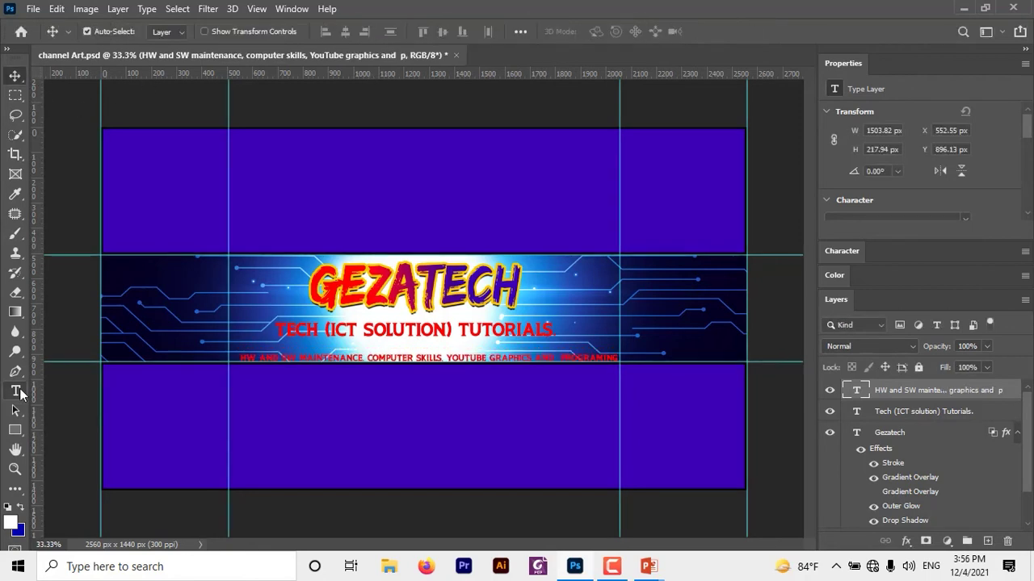
- Nudge the small subtitle line into place with Free Transform
{"action": "left_click", "coordinate": [18, 391]}
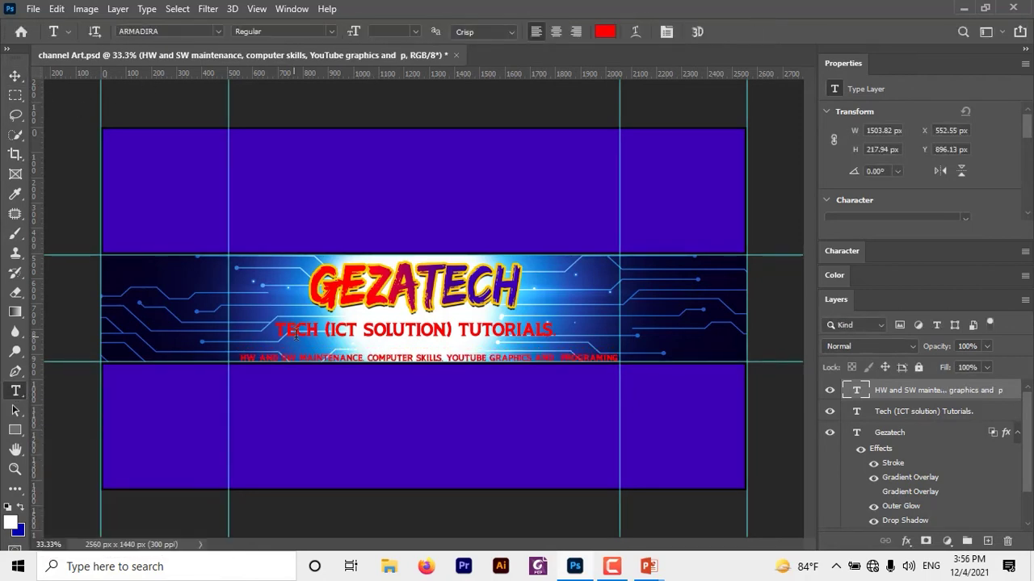
{"action": "left_click", "coordinate": [274, 374]}
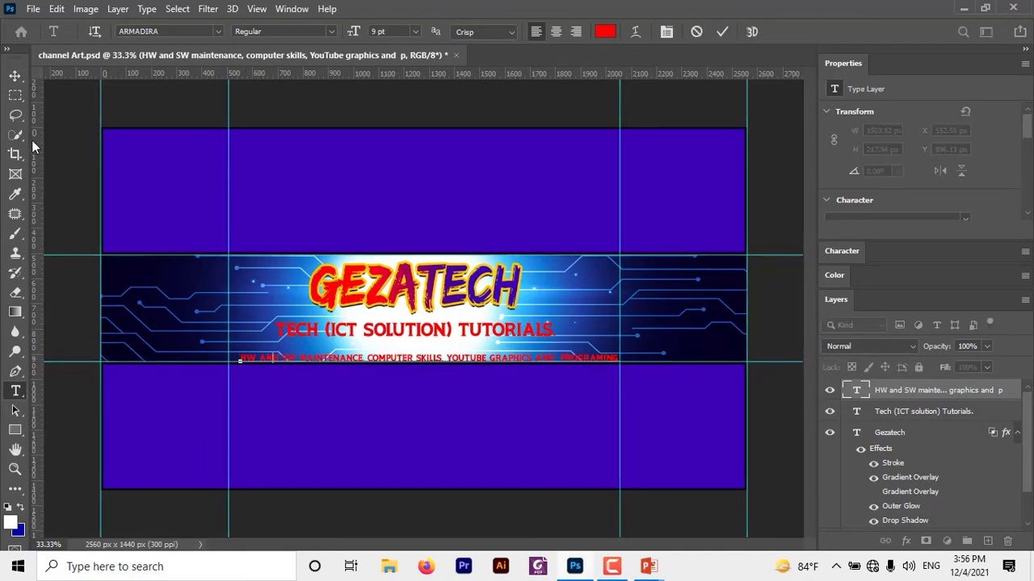
{"action": "key", "text": "ctrl"}
{"action": "left_click_drag", "start_coordinate": [349, 431], "coordinate": [344, 422]}
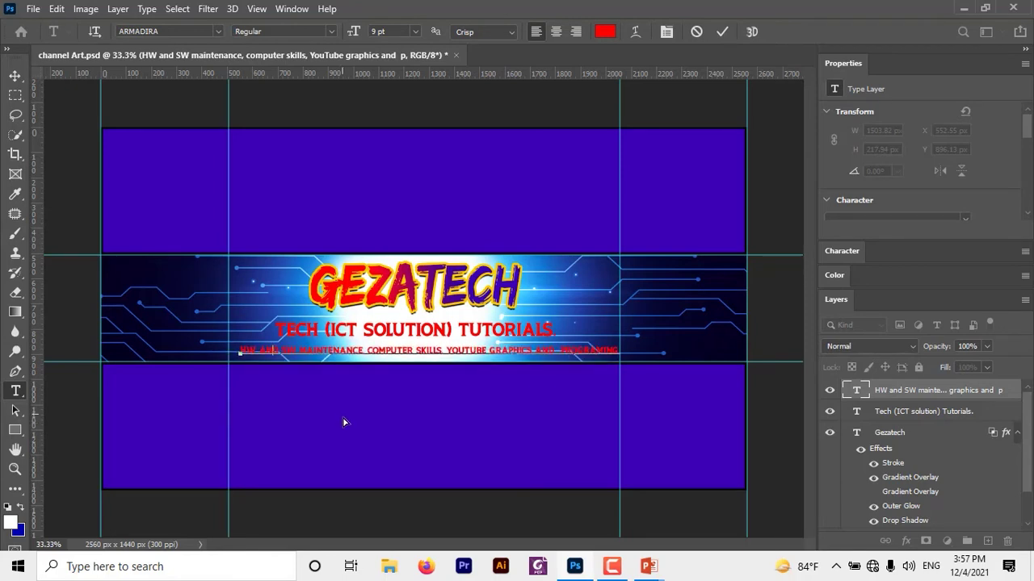
{"action": "left_click_drag", "start_coordinate": [343, 423], "coordinate": [344, 424]}
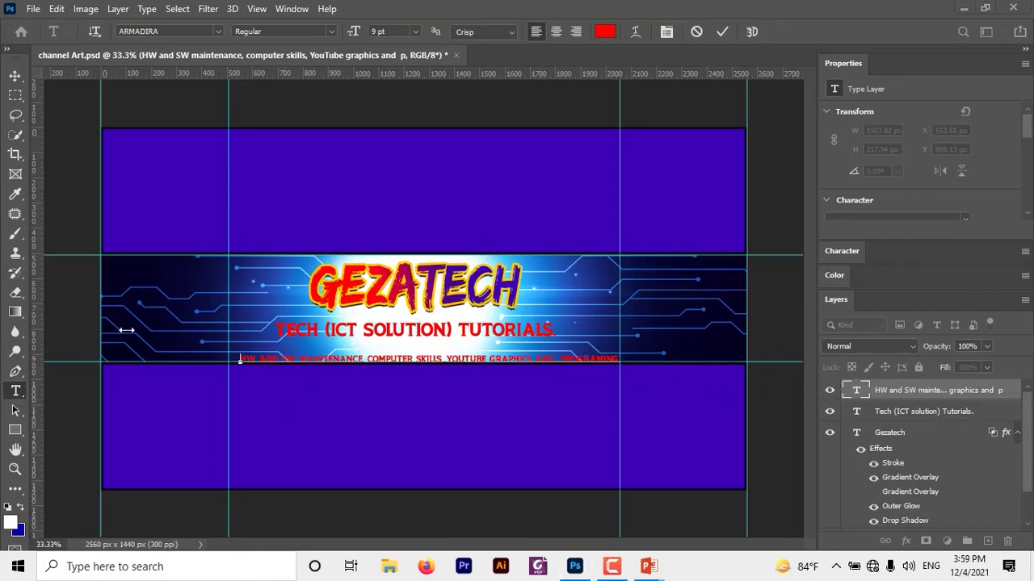
- Hide the subtitle line and draw a thin rectangle bar beneath the tagline
{"action": "left_click", "coordinate": [830, 392]}
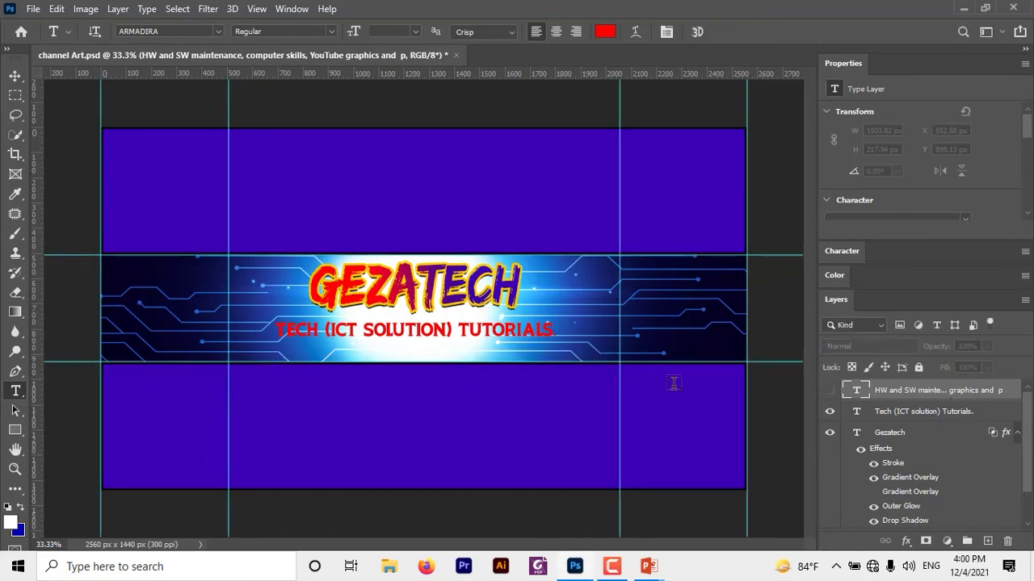
{"action": "left_click", "coordinate": [13, 432]}
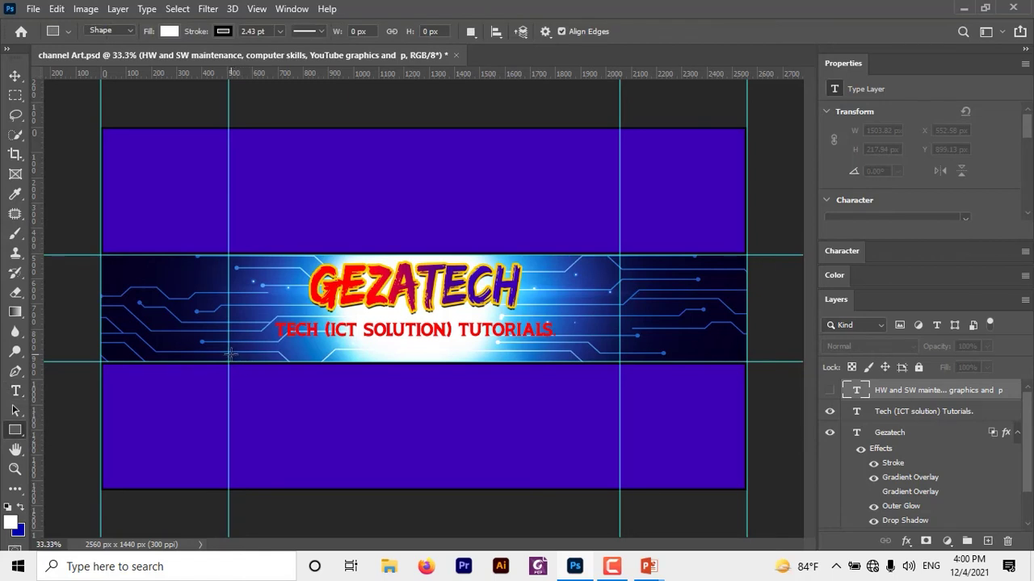
{"action": "left_click_drag", "start_coordinate": [230, 352], "coordinate": [616, 365]}
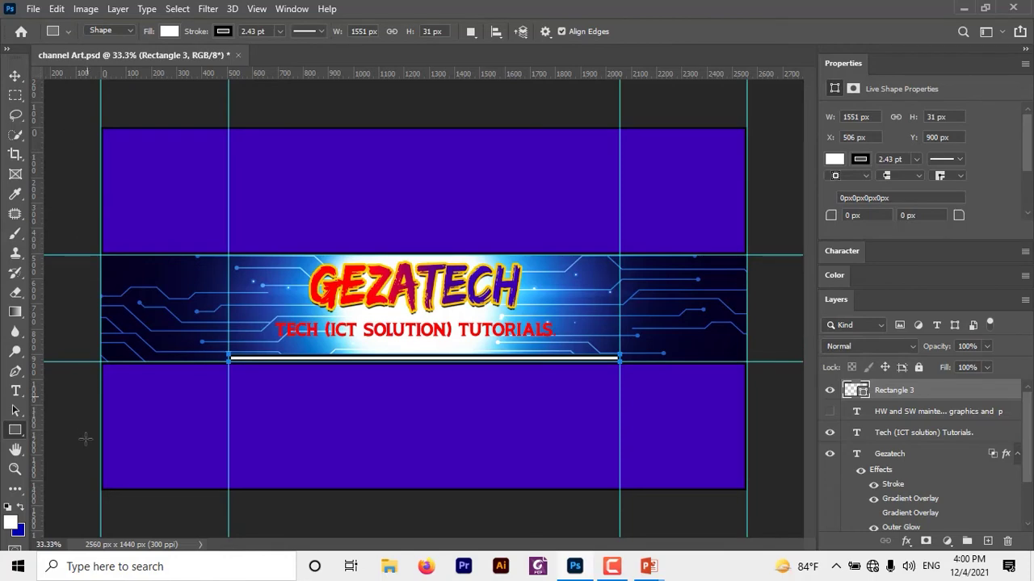
- Give the bar a purple fill and stretch it taller with Free Transform
{"action": "left_click", "coordinate": [13, 522]}
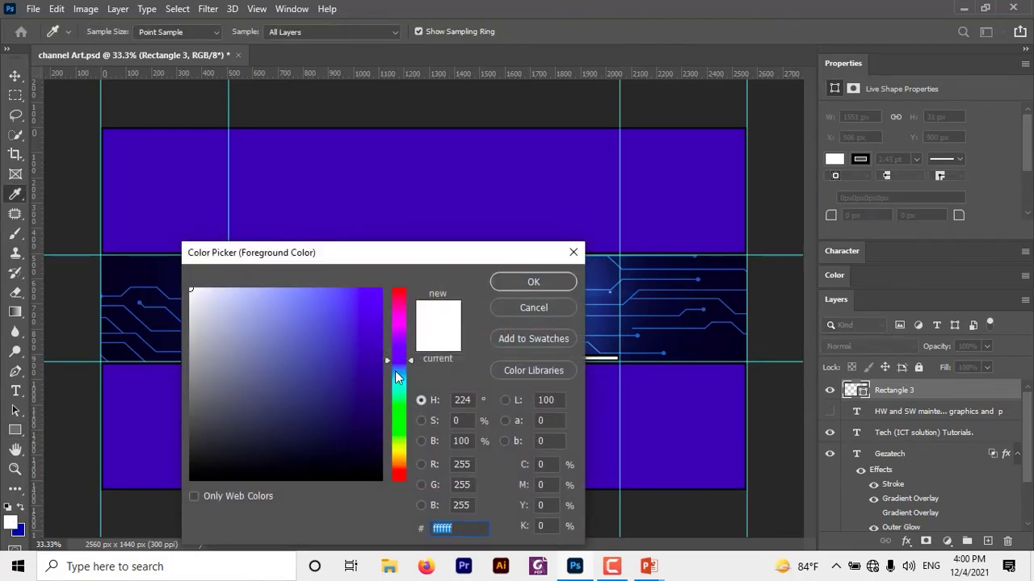
{"action": "left_click", "coordinate": [20, 532]}
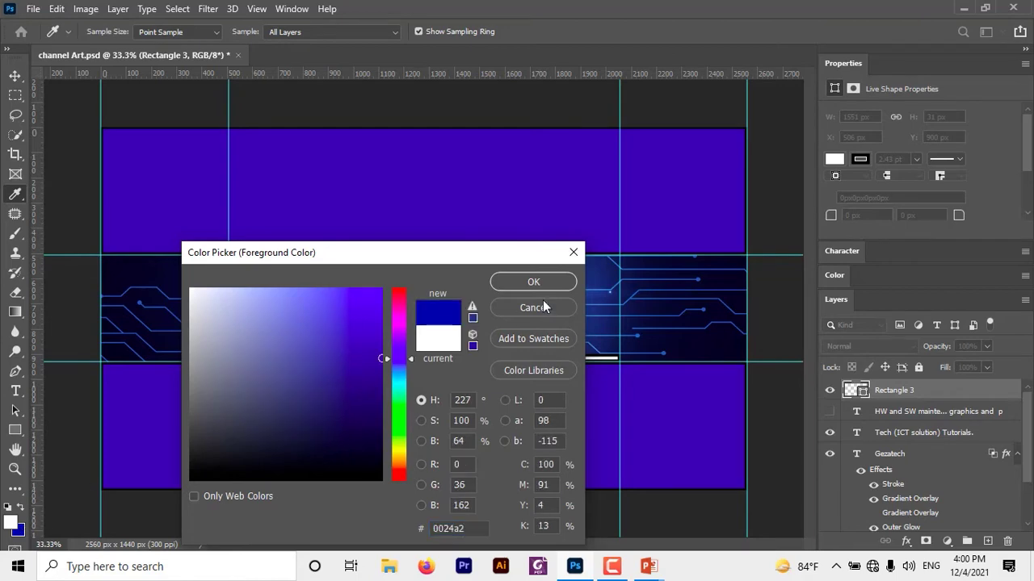
{"action": "left_click", "coordinate": [533, 281]}
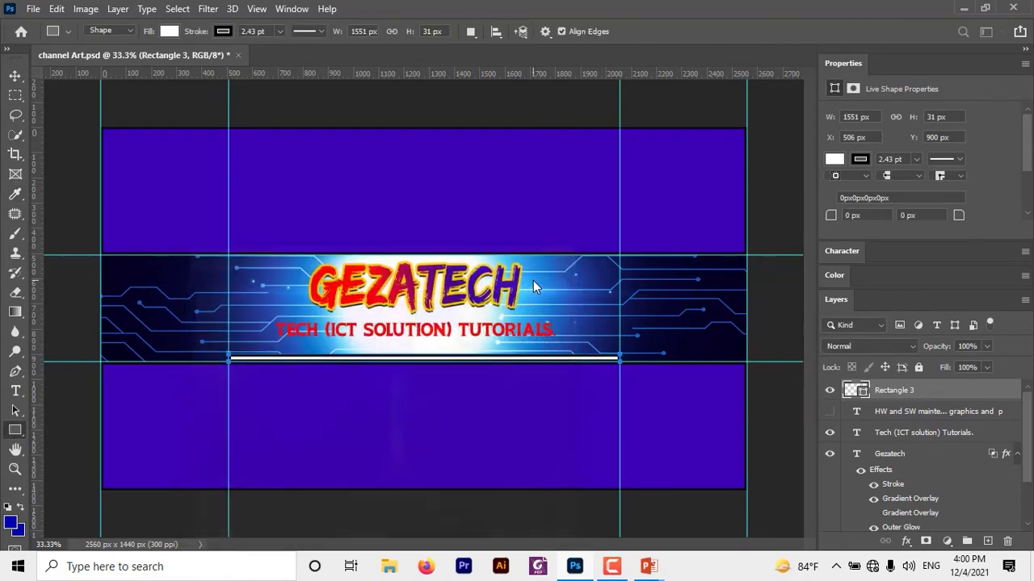
{"action": "left_click", "coordinate": [168, 30]}
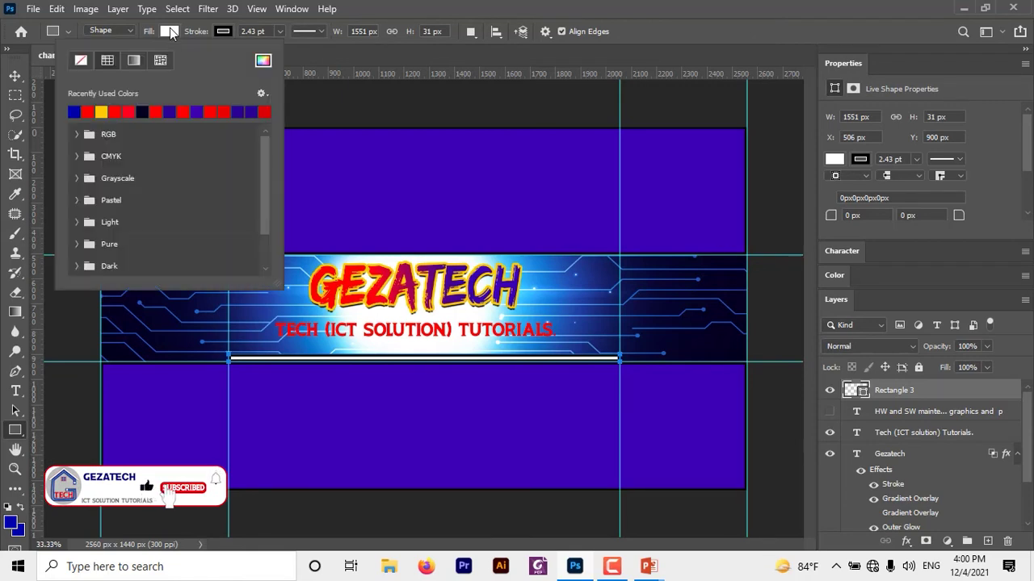
{"action": "left_click", "coordinate": [75, 112]}
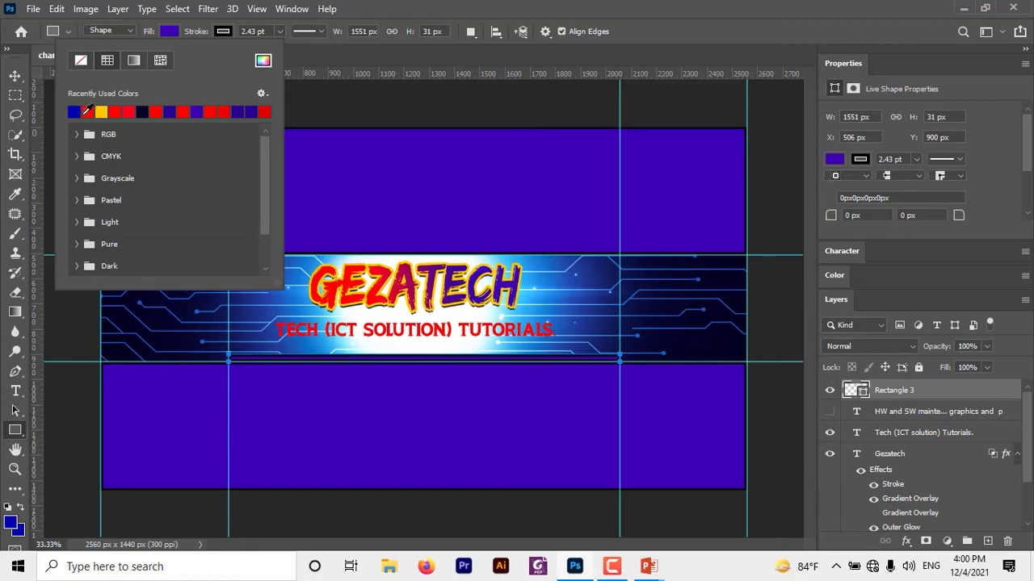
{"action": "left_click", "coordinate": [174, 35]}
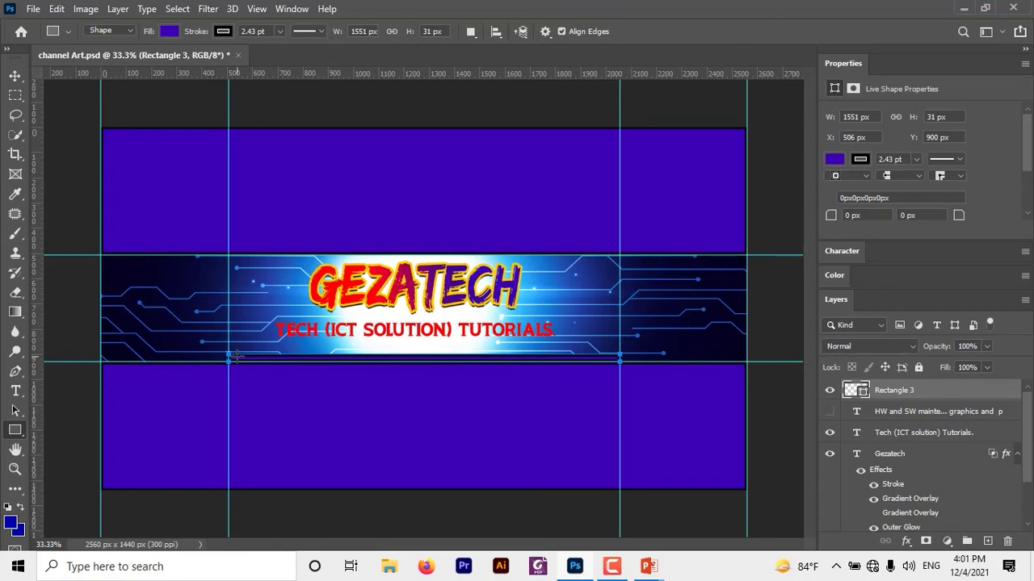
{"action": "key", "text": "ctrl+t"}
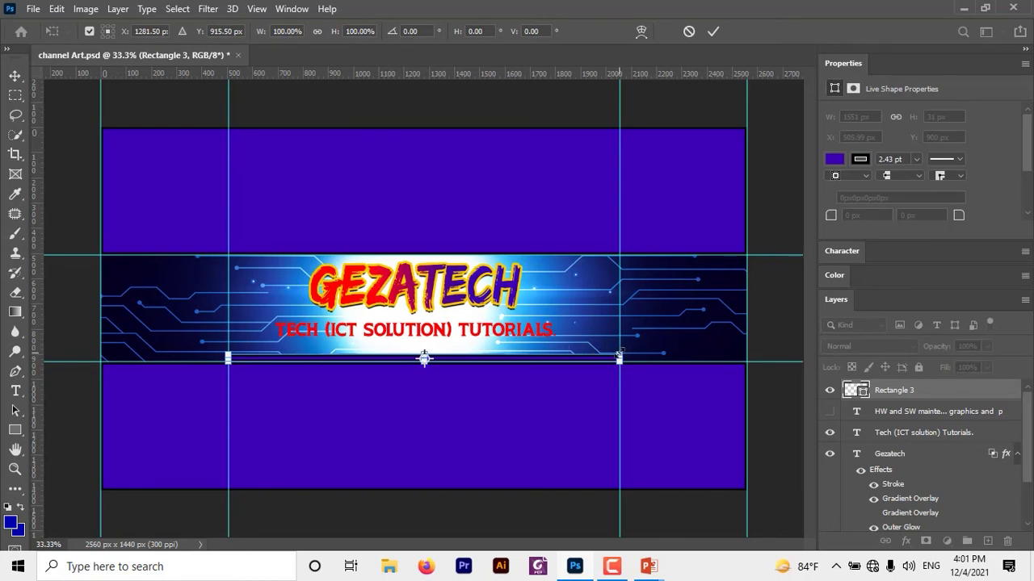
{"action": "left_click_drag", "start_coordinate": [620, 355], "coordinate": [618, 348]}
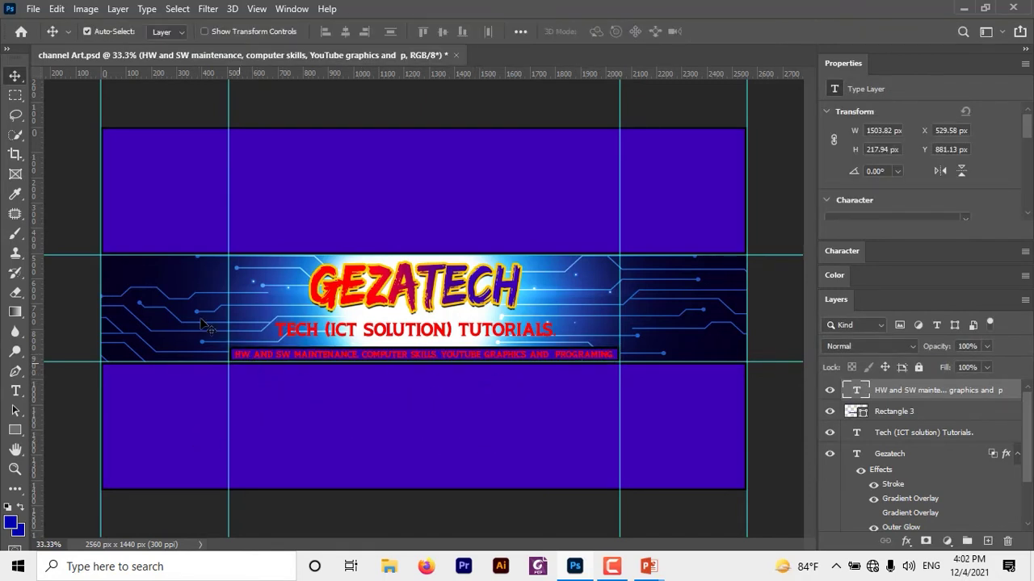
- Make the subtitle white and delete 'MAINTENANCE' so it reads 'HW and SW, computer skills…'
{"action": "left_click", "coordinate": [14, 391]}
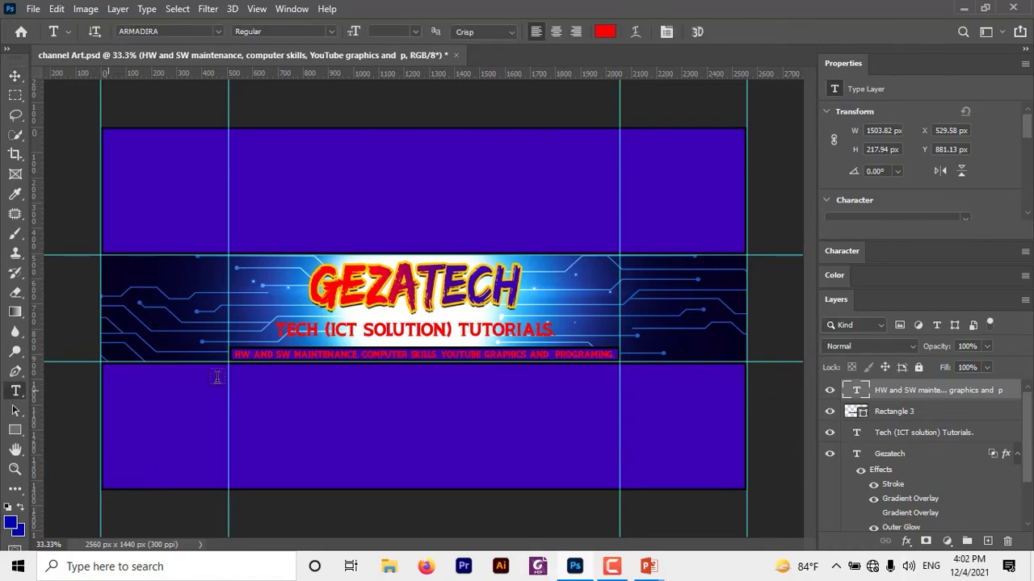
{"action": "left_click", "coordinate": [287, 353]}
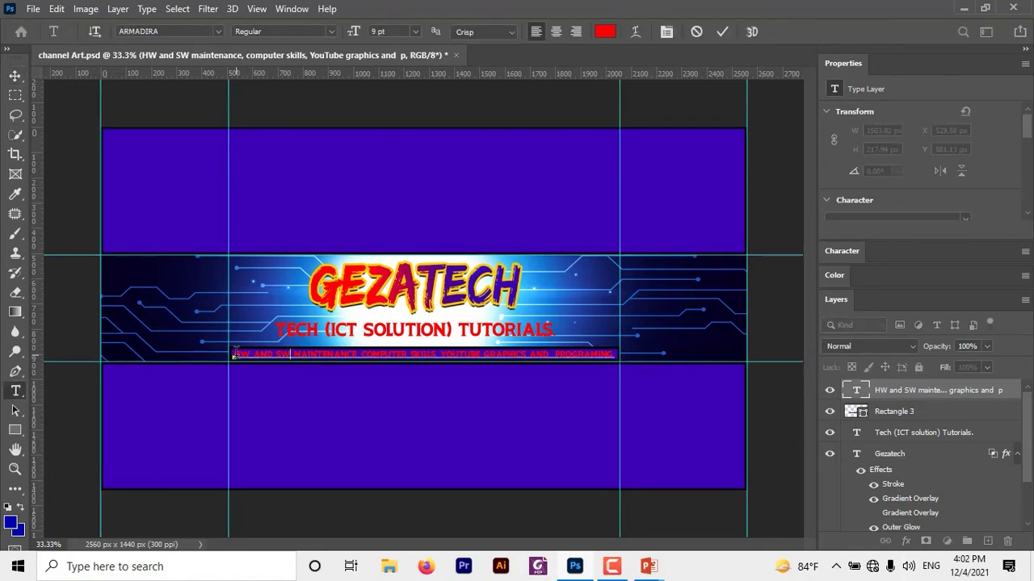
{"action": "left_click_drag", "start_coordinate": [234, 352], "coordinate": [630, 356]}
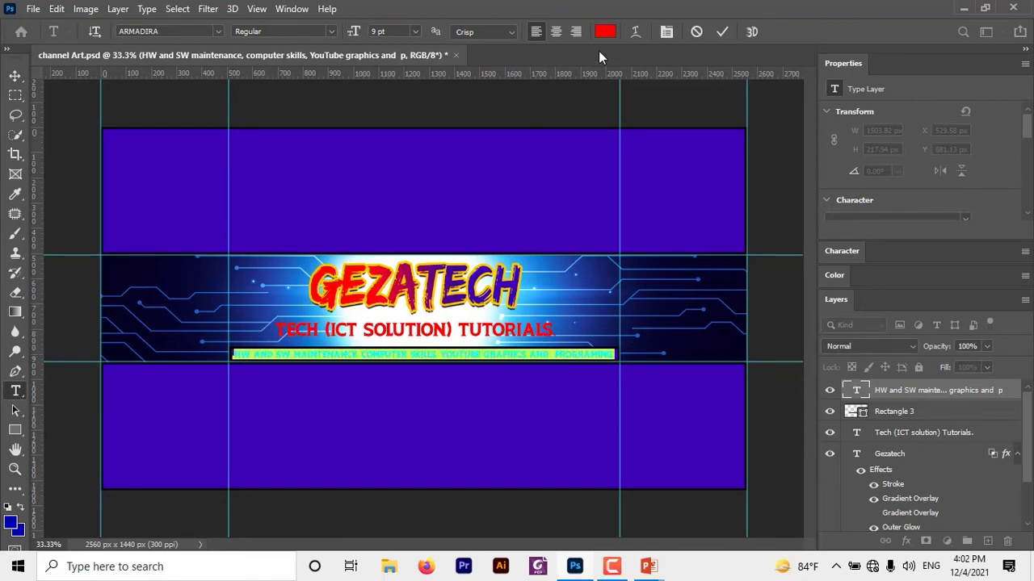
{"action": "left_click", "coordinate": [607, 32]}
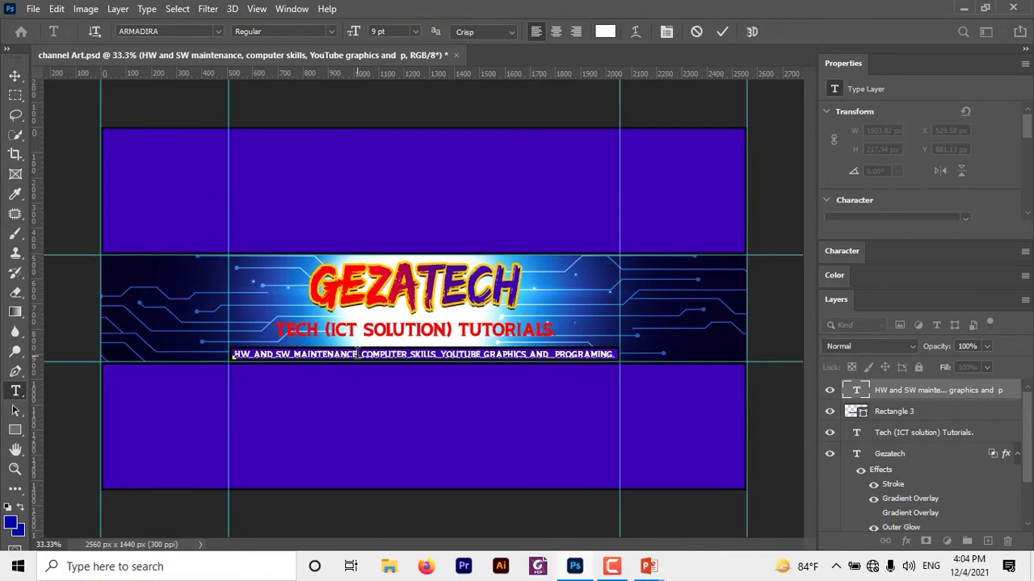
{"action": "key", "text": "BackSpace"}
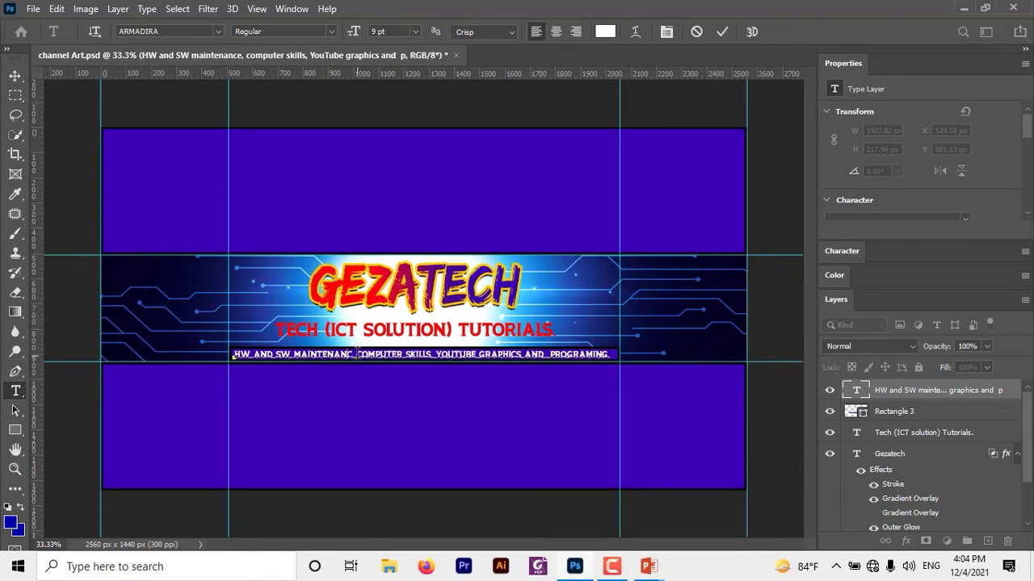
{"action": "key", "text": "BackSpace"}
{"action": "key", "text": "BackSpace"}
{"action": "key", "text": "BackSpace"}
{"action": "key", "text": "BackSpace"}
{"action": "key", "text": "BackSpace"}
{"action": "key", "text": "BackSpace"}
{"action": "key", "text": "BackSpace"}
{"action": "key", "text": "BackSpace"}
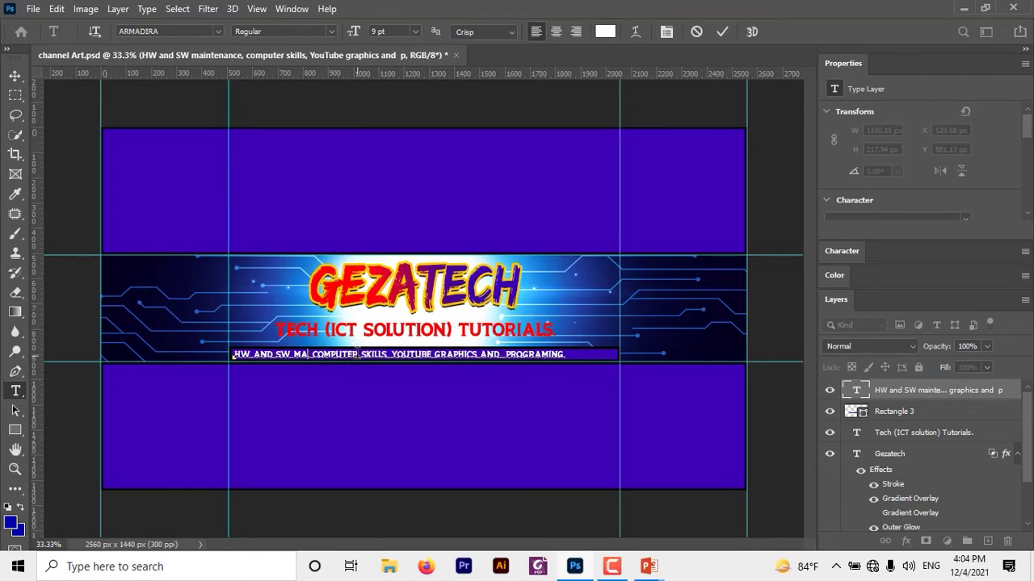
{"action": "key", "text": "BackSpace"}
{"action": "key", "text": "BackSpace"}
{"action": "key", "text": "BackSpace"}
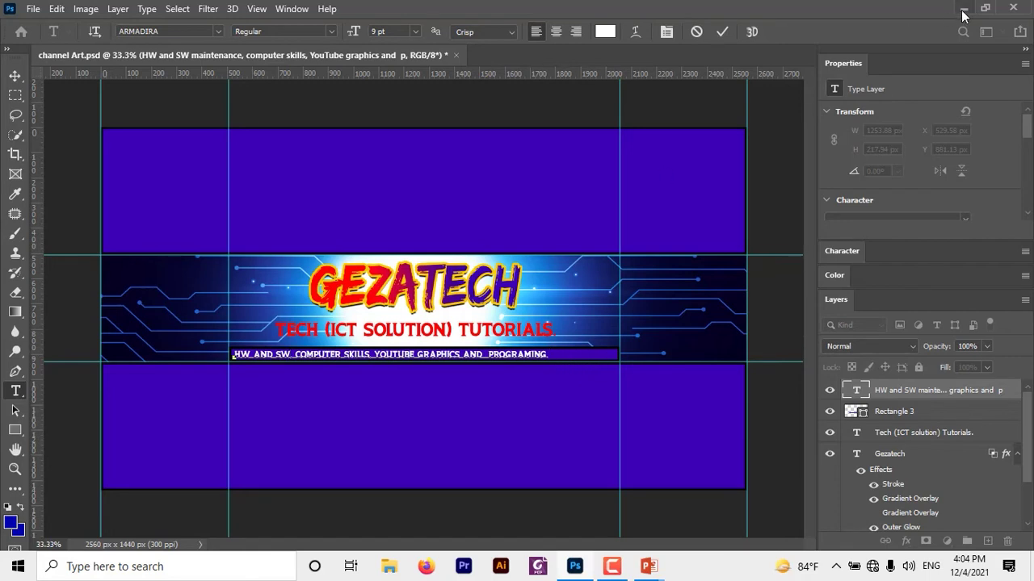
{"action": "left_click", "coordinate": [15, 75]}
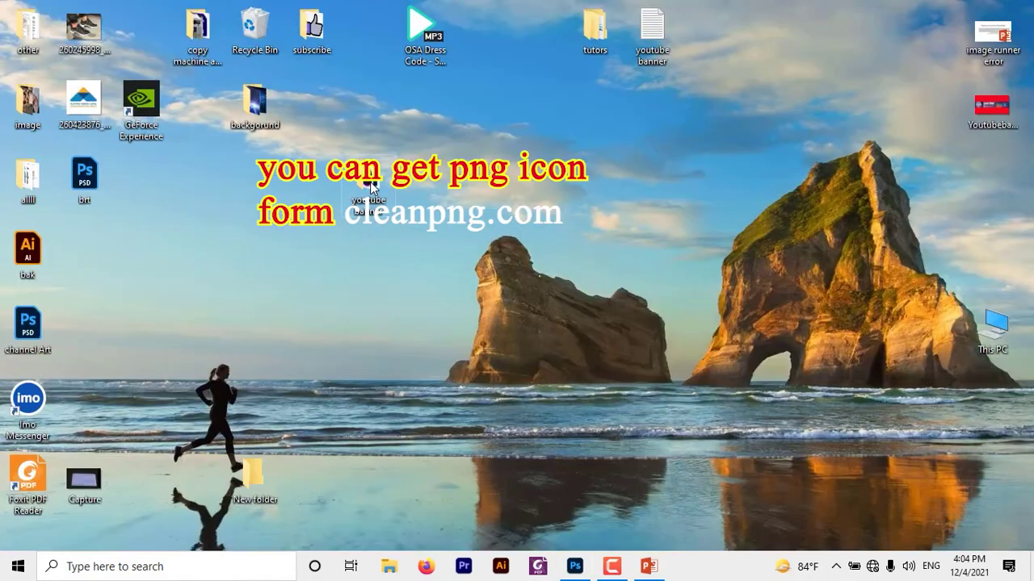
- Open the youtube banner folder and drag the Subscribe image toward Photoshop
{"action": "double_click", "coordinate": [370, 181]}
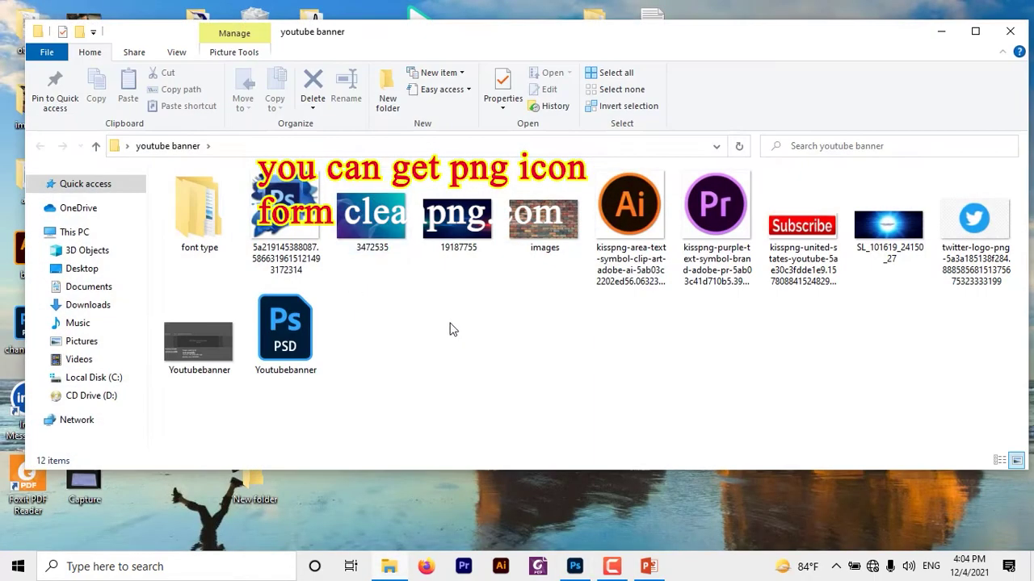
{"action": "left_click", "coordinate": [803, 230]}
{"action": "left_click_drag", "start_coordinate": [801, 230], "coordinate": [568, 554]}
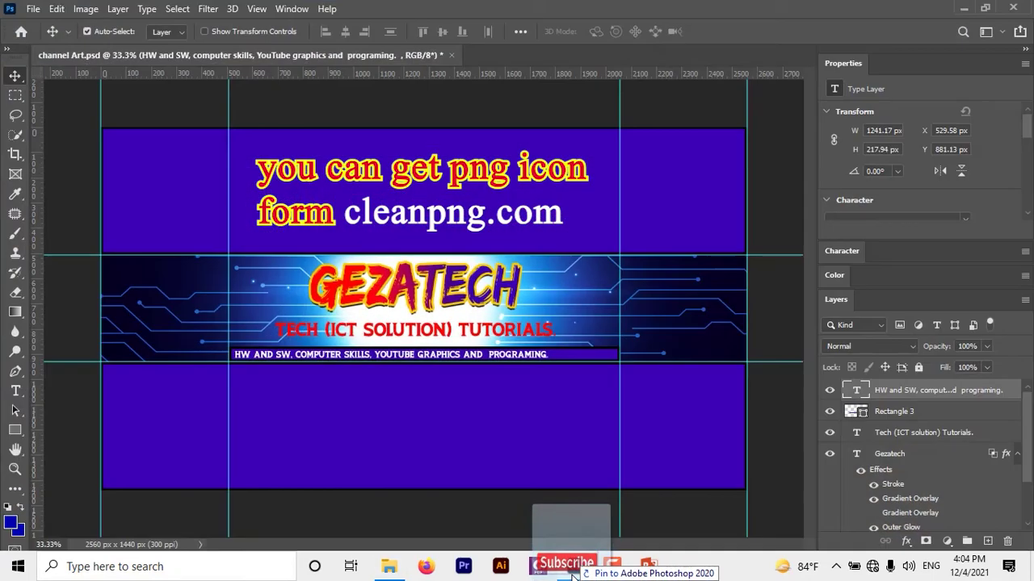
- Drop the Subscribe image on the banner, scale it to button size, and place it at the tagline's end
{"action": "mouse_move", "coordinate": [572, 574]}
{"action": "left_mouse_down"}
{"action": "mouse_move", "coordinate": [563, 366]}
{"action": "mouse_move", "coordinate": [572, 352]}
{"action": "left_mouse_up"}
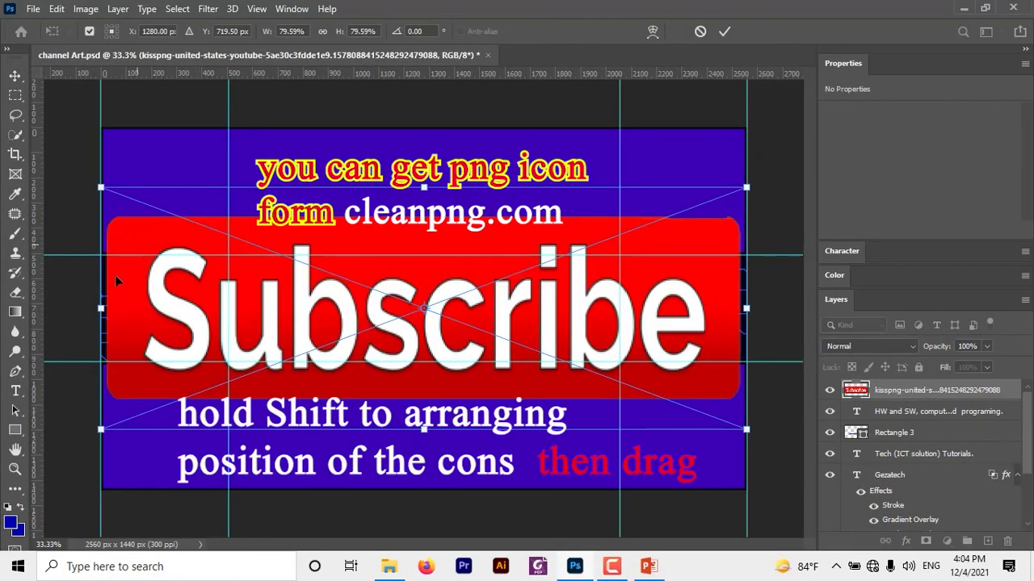
{"action": "mouse_move", "coordinate": [100, 308]}
{"action": "left_mouse_down"}
{"action": "mouse_move", "coordinate": [327, 317]}
{"action": "mouse_move", "coordinate": [102, 309]}
{"action": "left_mouse_up"}
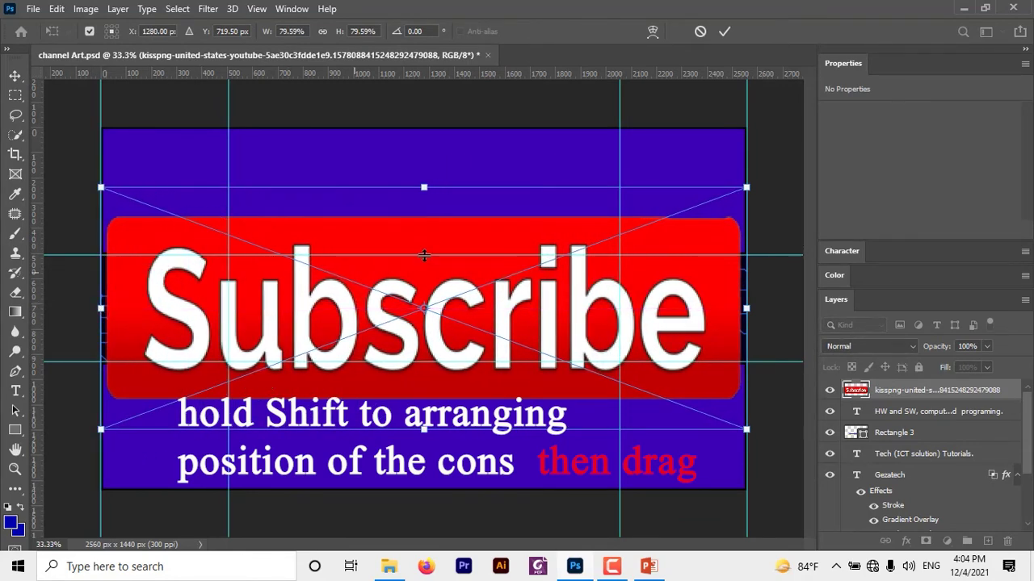
{"action": "left_click_drag", "start_coordinate": [493, 356], "coordinate": [546, 354]}
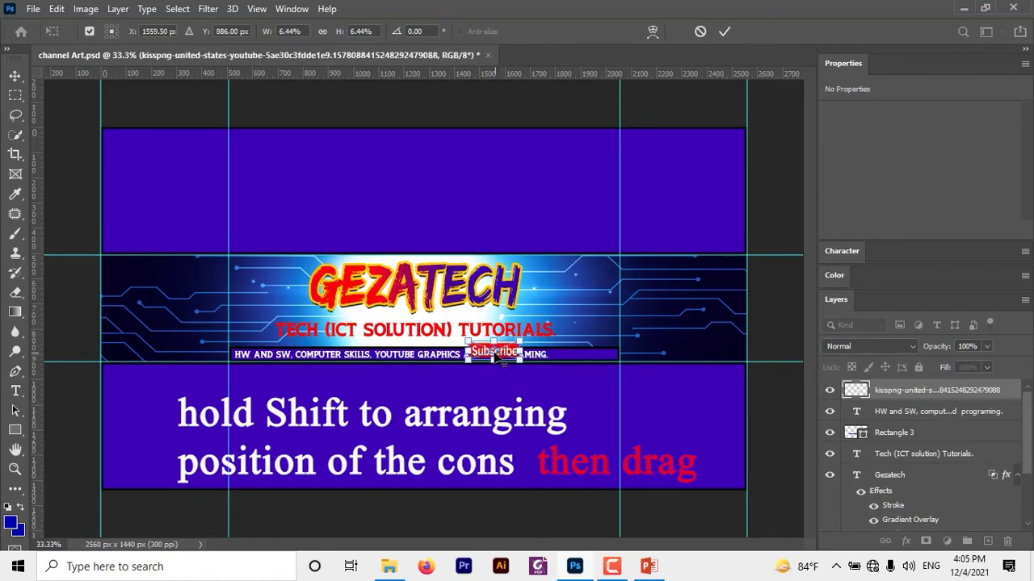
{"action": "left_click_drag", "start_coordinate": [500, 362], "coordinate": [619, 362]}
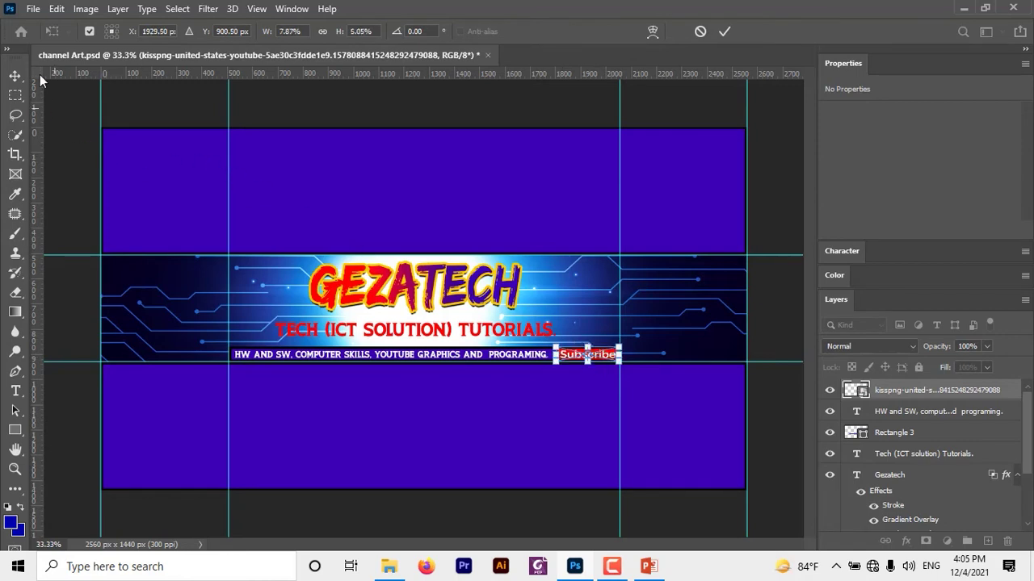
{"action": "left_click", "coordinate": [14, 77]}
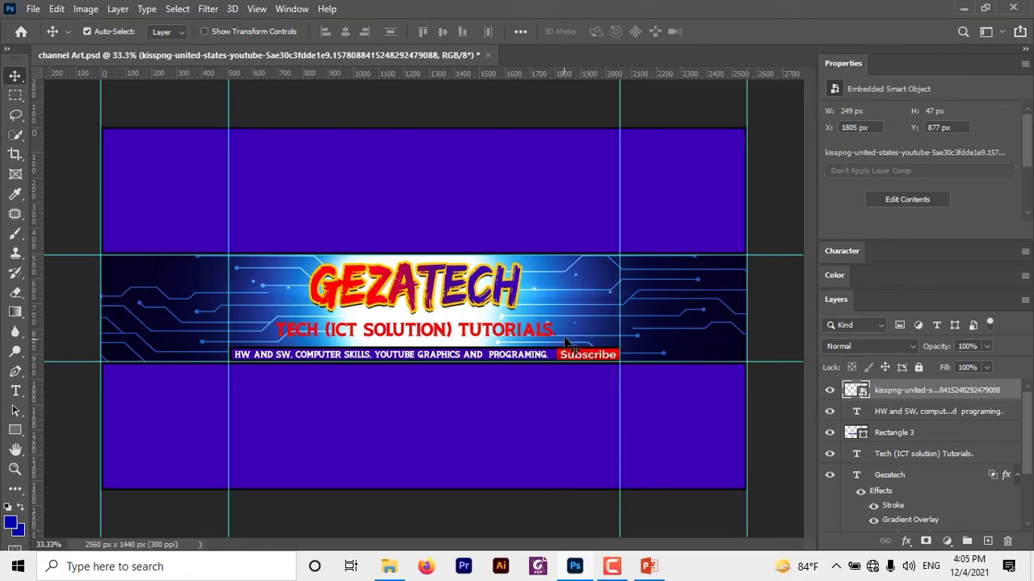
- Add a new small caption text line just above the Subscribe button
{"action": "left_click", "coordinate": [14, 391]}
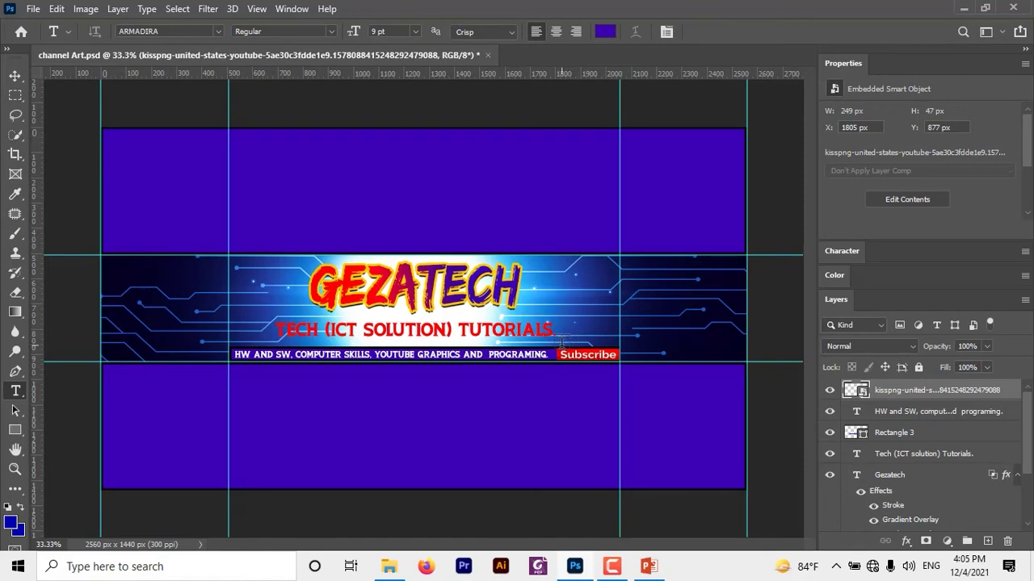
{"action": "left_click", "coordinate": [561, 340]}
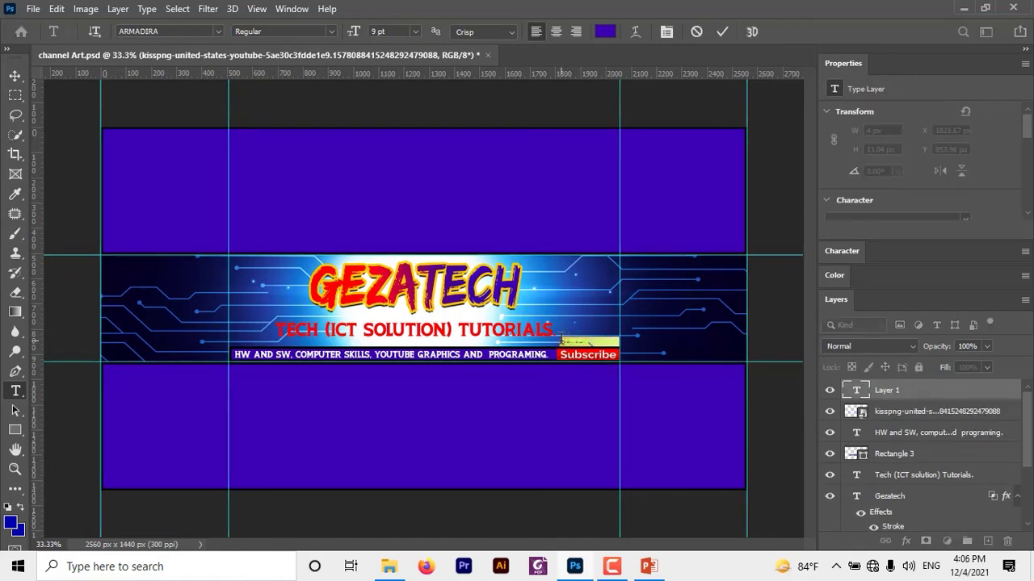
{"action": "type", "text": "S"}
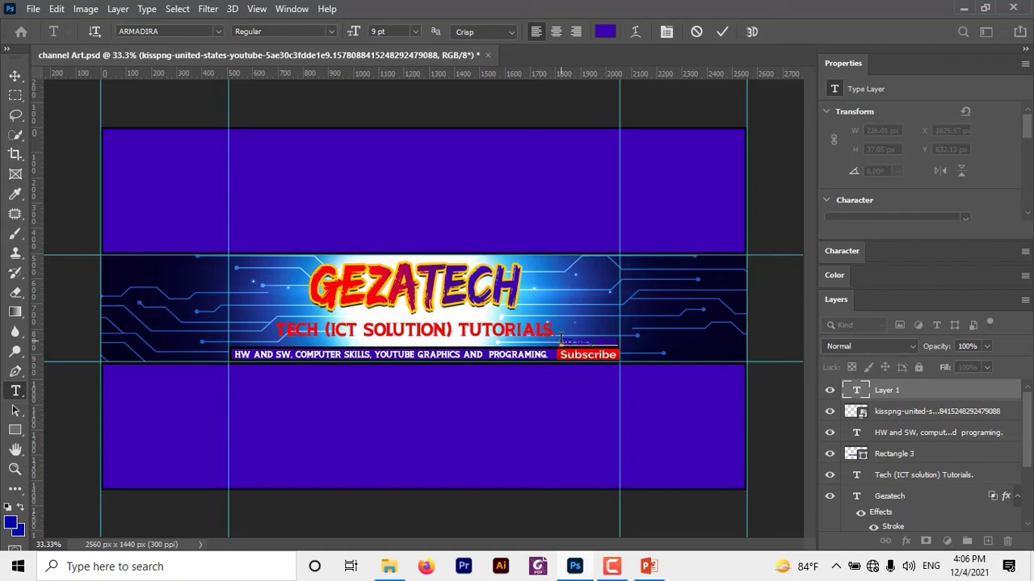
{"action": "key", "text": "ctrl+v"}
- Set the caption's font to a Black Lives
{"action": "left_click_drag", "start_coordinate": [562, 341], "coordinate": [646, 342]}
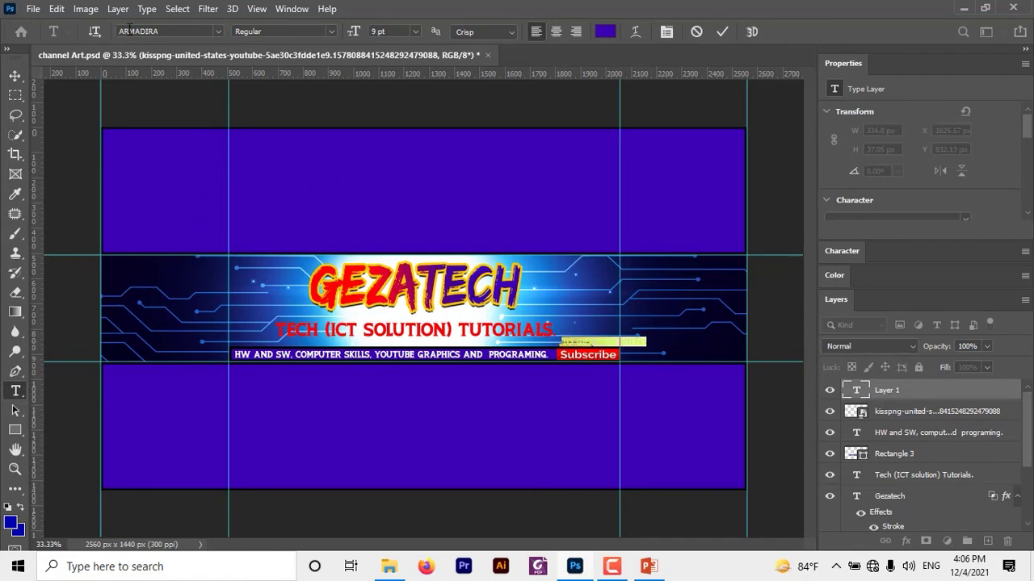
{"action": "left_click", "coordinate": [218, 31]}
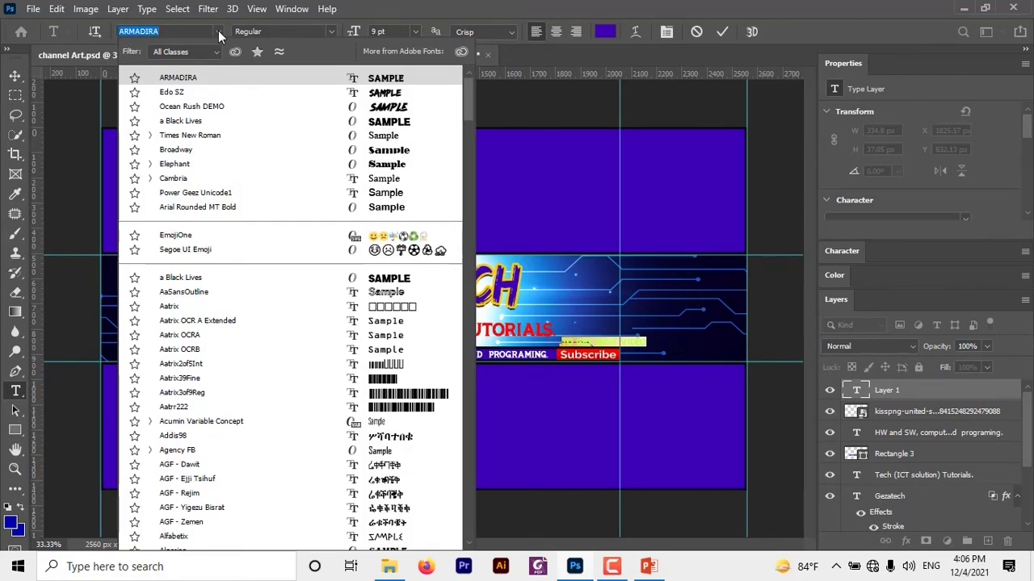
{"action": "type", "text": "a bla"}
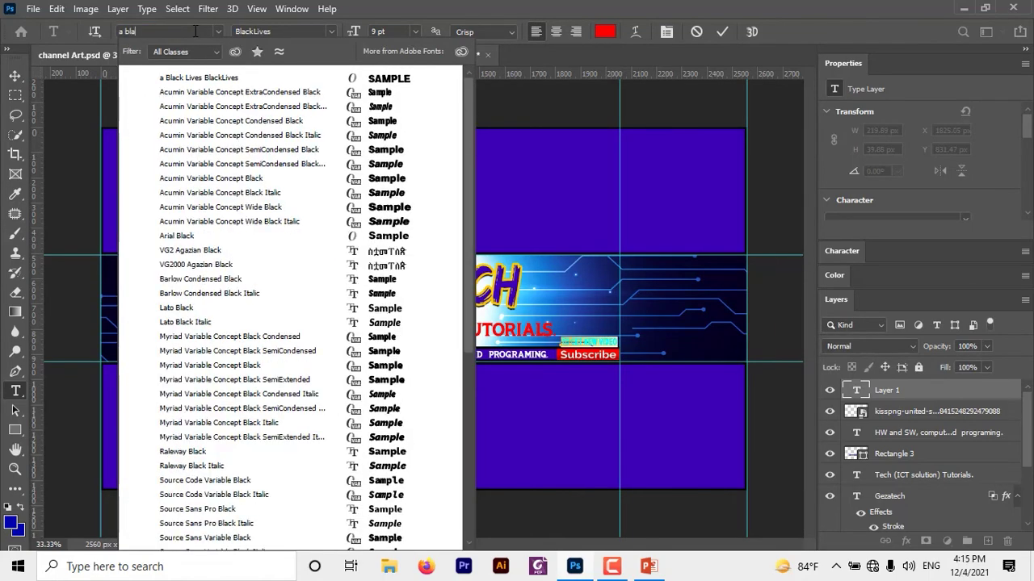
{"action": "left_click", "coordinate": [217, 78]}
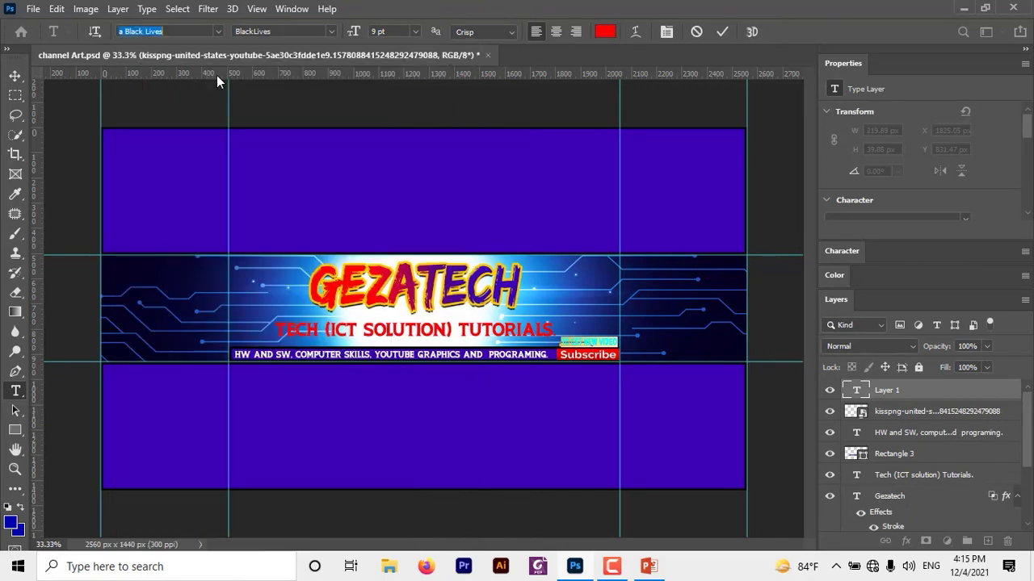
{"action": "left_click", "coordinate": [577, 365]}
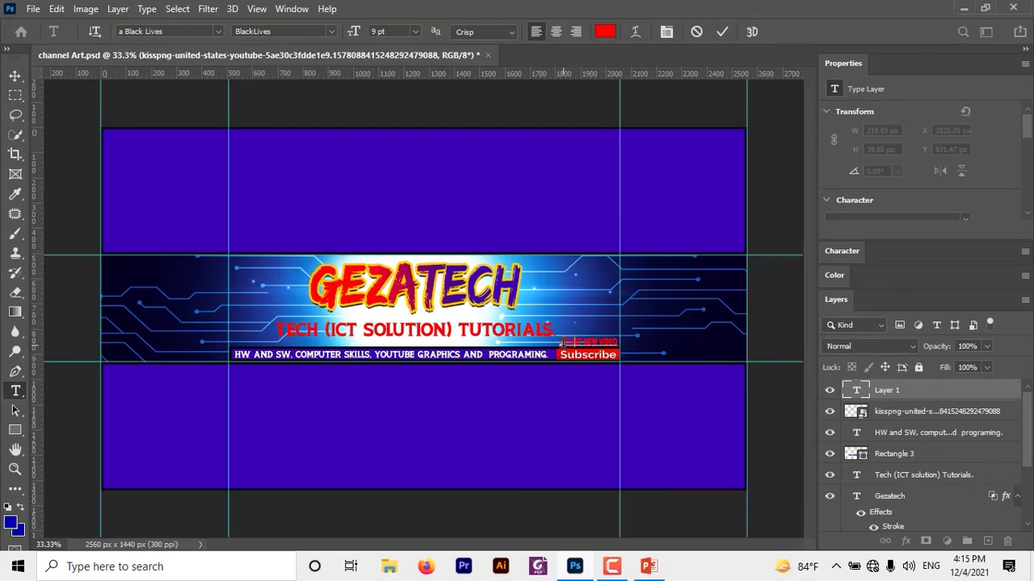
- Hide the caption and set yellow background and dark blue foreground colours
{"action": "left_click", "coordinate": [830, 391]}
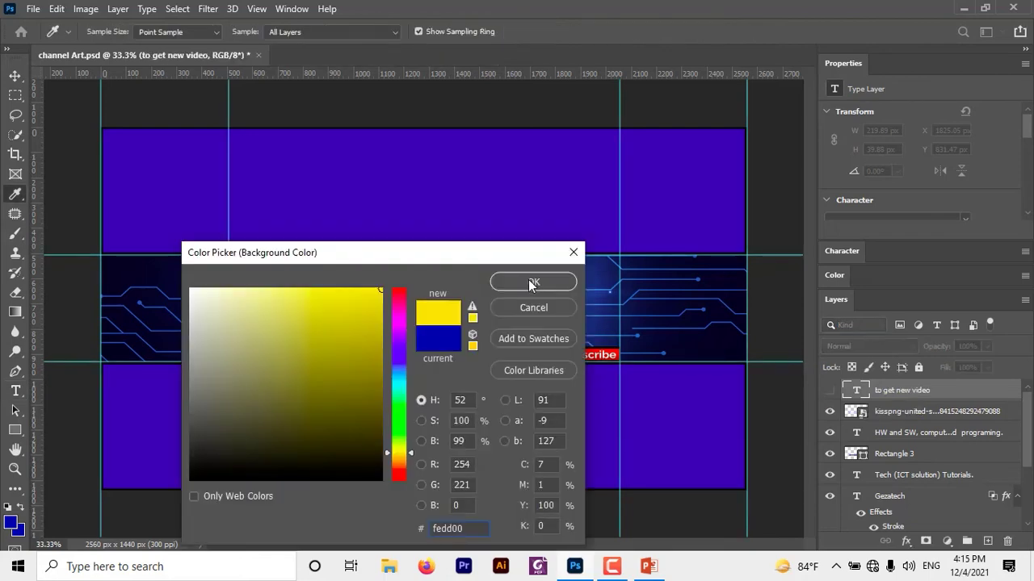
{"action": "left_click", "coordinate": [517, 283]}
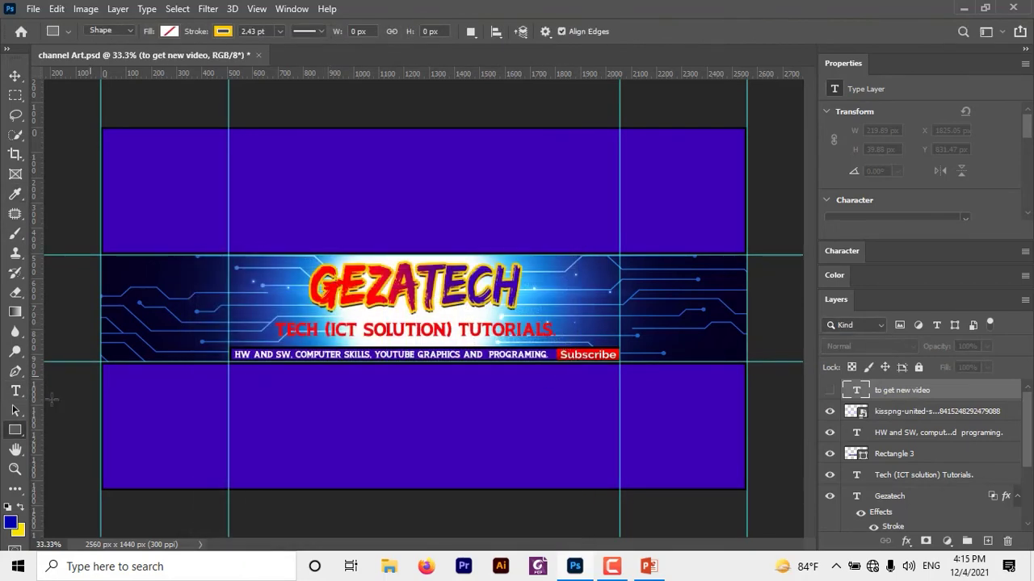
{"action": "left_click", "coordinate": [10, 523]}
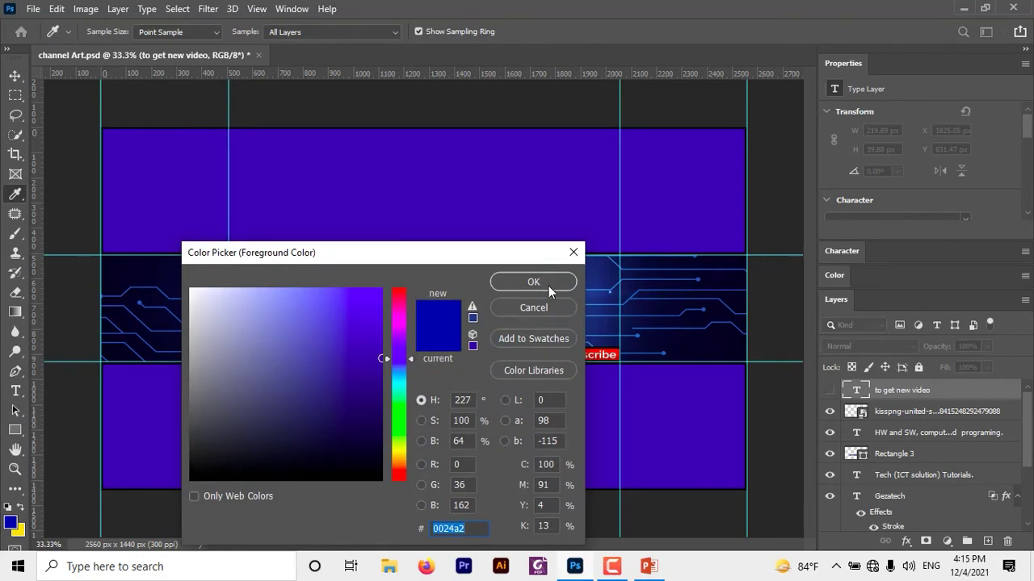
{"action": "left_click", "coordinate": [526, 307]}
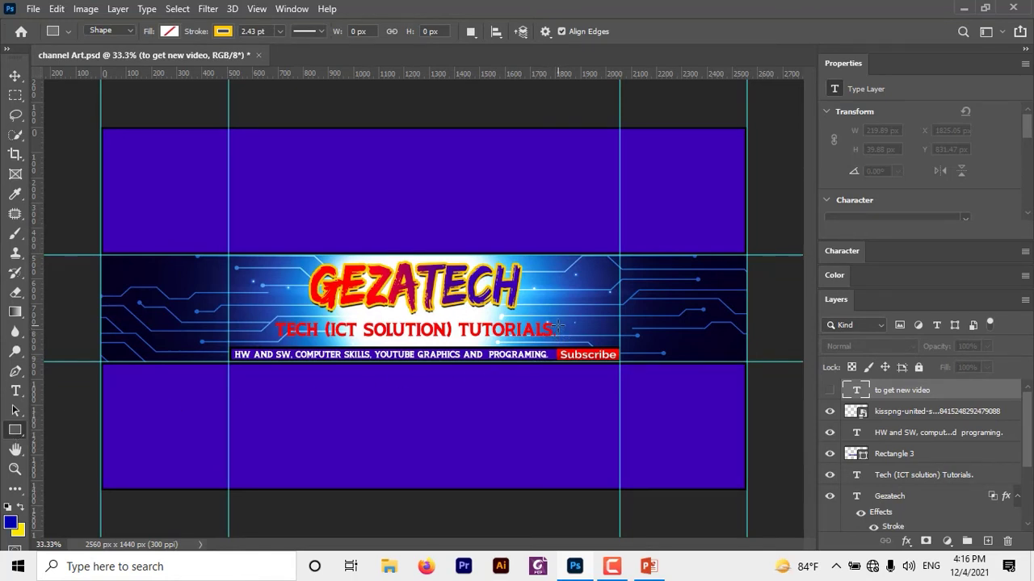
- Draw a 247×69 px yellow-outlined rectangle and move it just above the Subscribe button
{"action": "left_click_drag", "start_coordinate": [557, 327], "coordinate": [604, 343]}
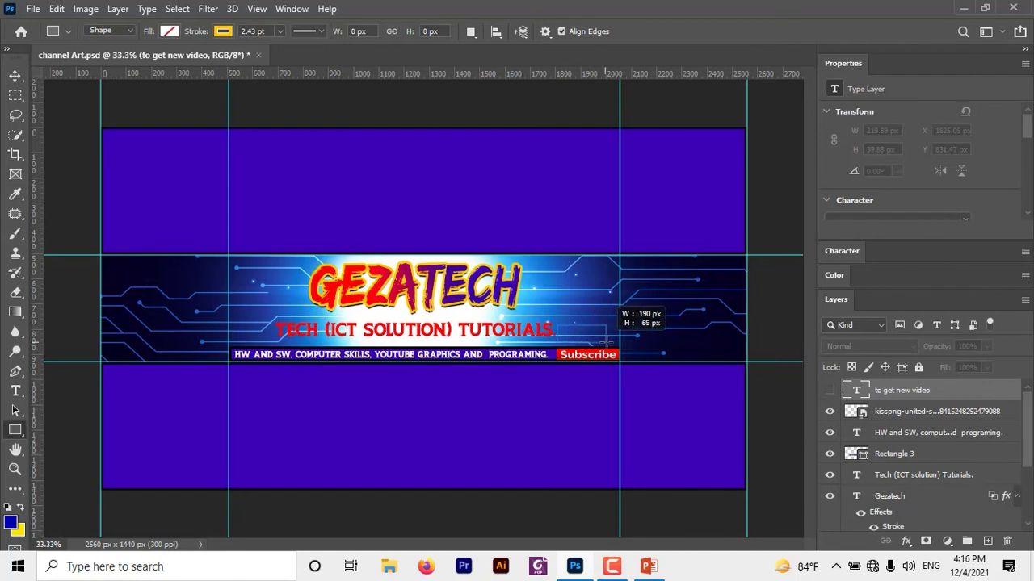
{"action": "left_click_drag", "start_coordinate": [605, 343], "coordinate": [618, 344]}
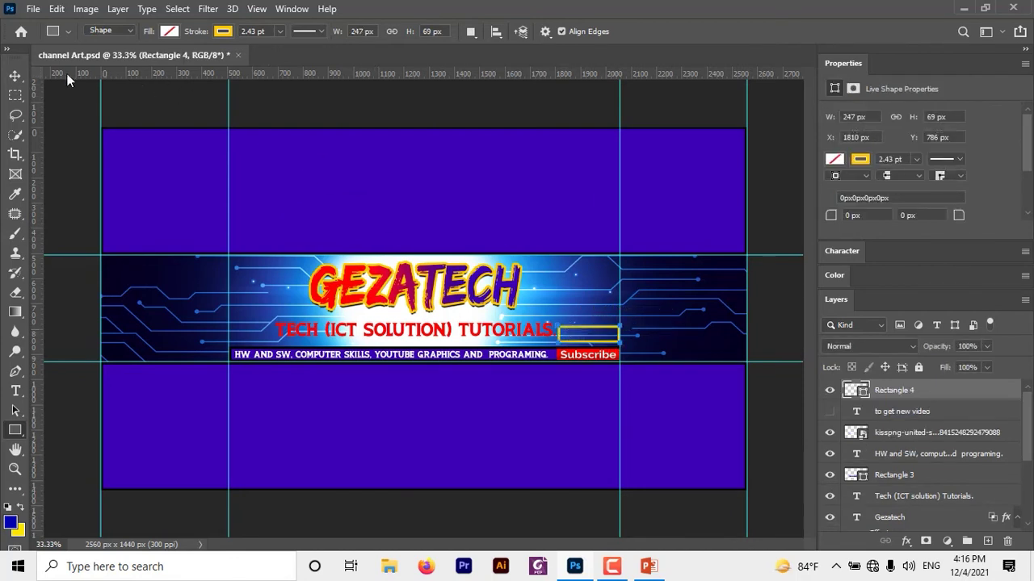
{"action": "left_click", "coordinate": [14, 78]}
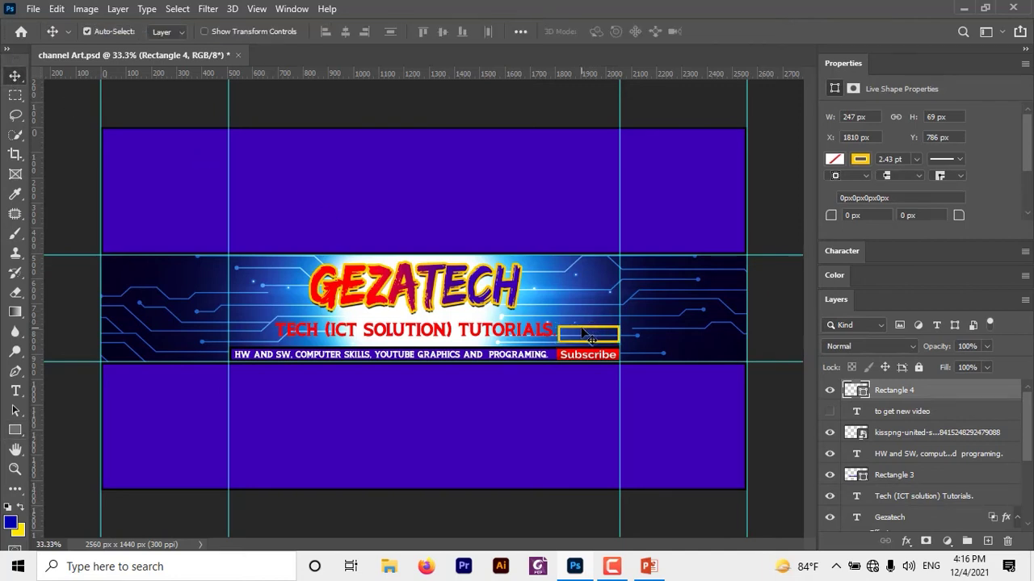
{"action": "left_click_drag", "start_coordinate": [583, 331], "coordinate": [580, 337]}
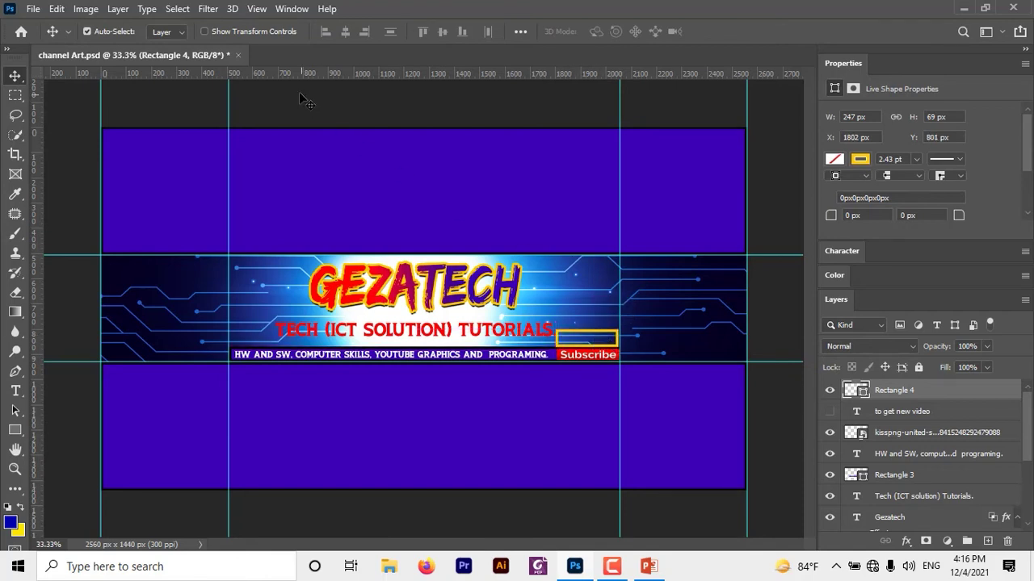
- Set the yellow rectangle's outline width to 1 pt and show the 'to get new video' caption again
{"action": "left_click", "coordinate": [15, 430]}
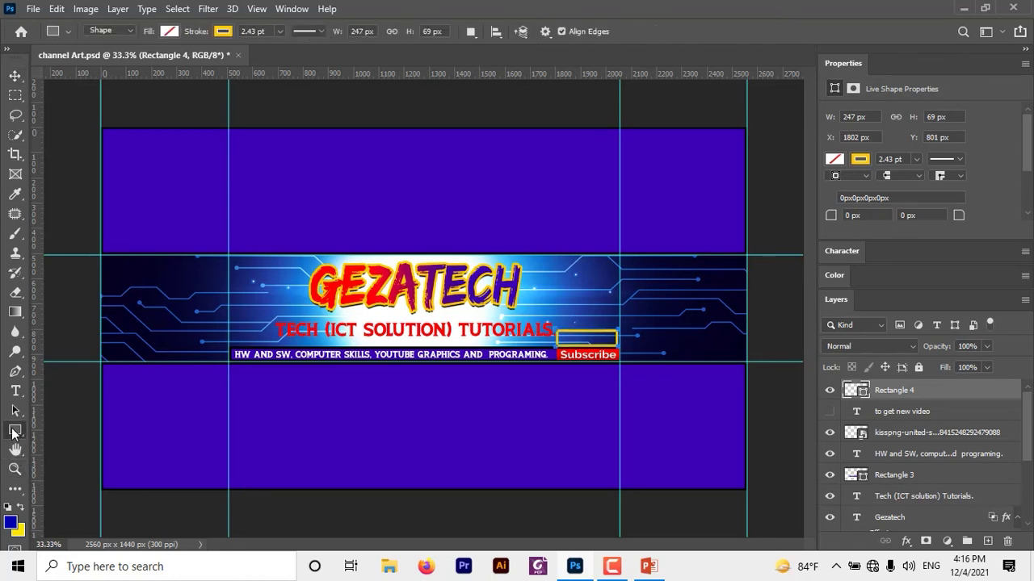
{"action": "left_click", "coordinate": [278, 34]}
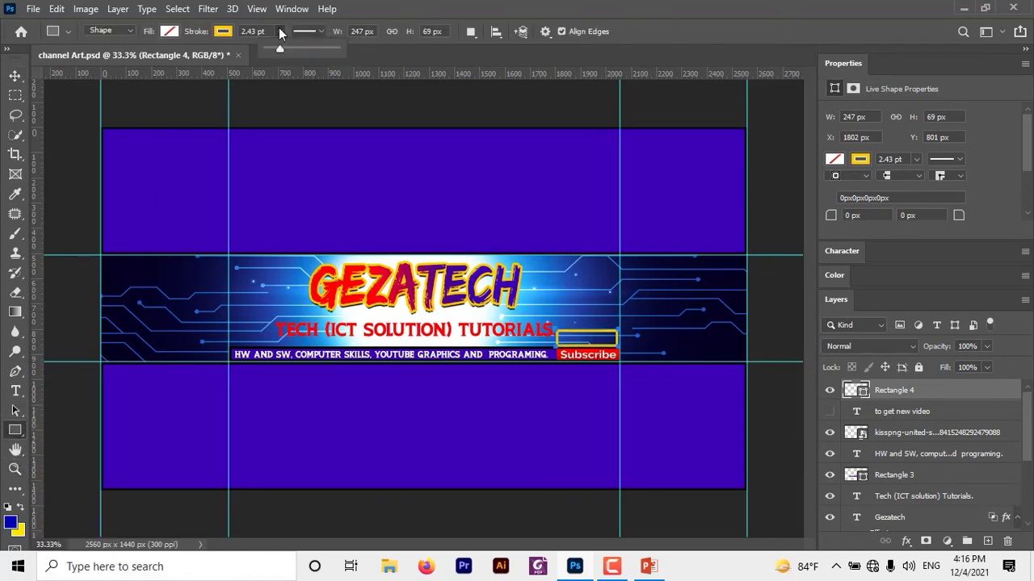
{"action": "left_click_drag", "start_coordinate": [282, 49], "coordinate": [265, 50]}
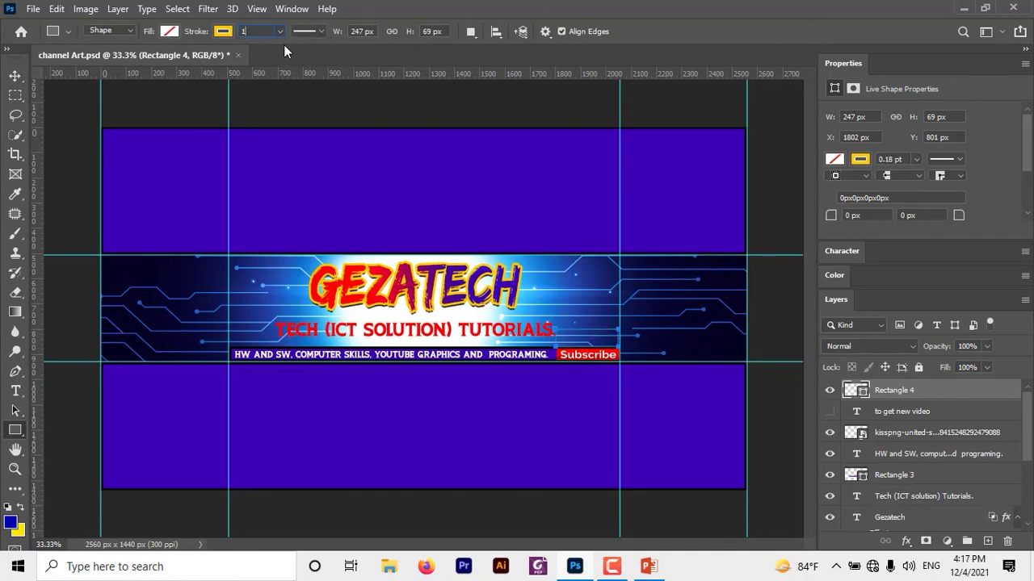
{"action": "type", "text": "1"}
{"action": "left_click", "coordinate": [225, 32]}
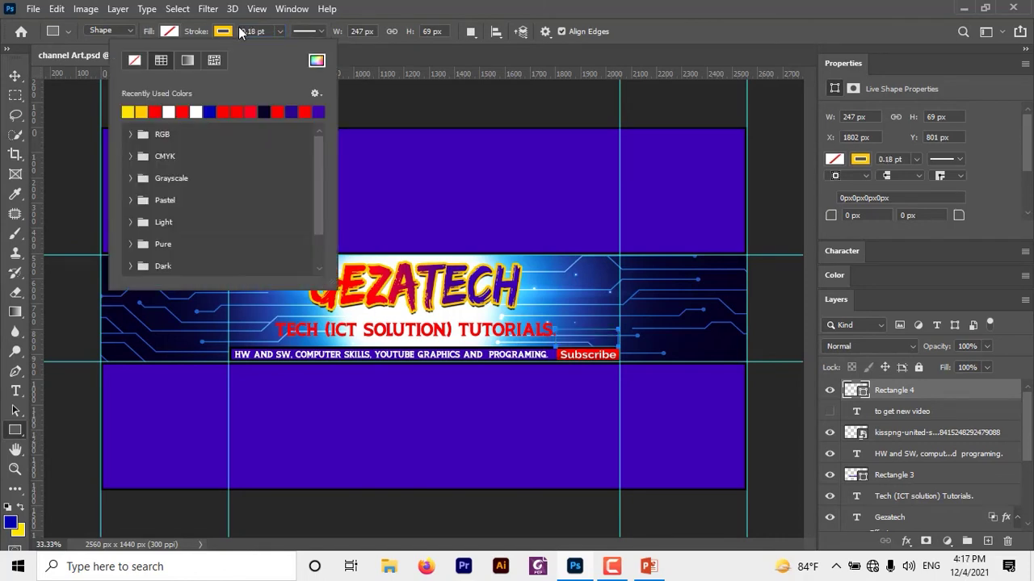
{"action": "left_click", "coordinate": [260, 35]}
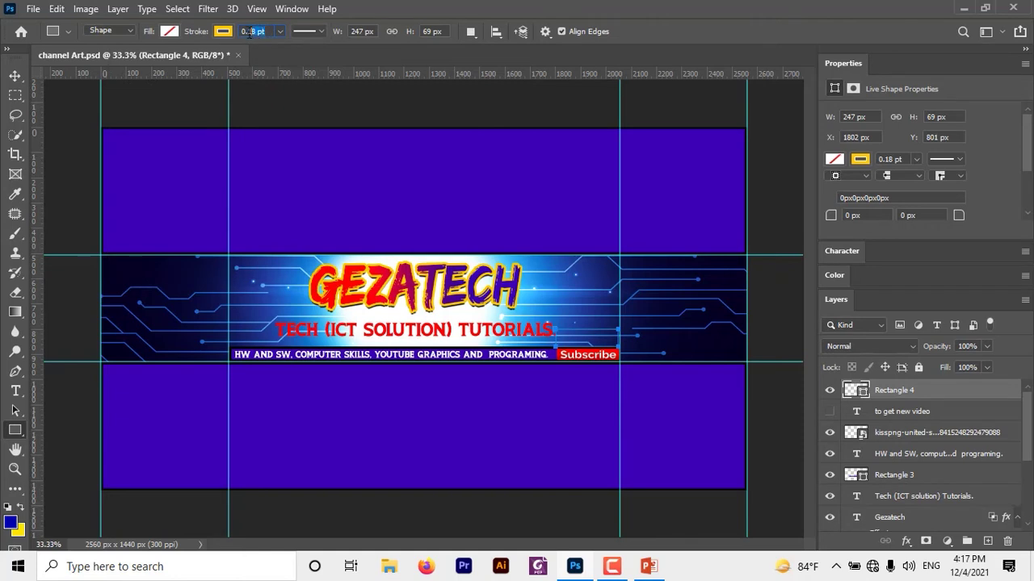
{"action": "type", "text": "1"}
{"action": "key", "text": "Return"}
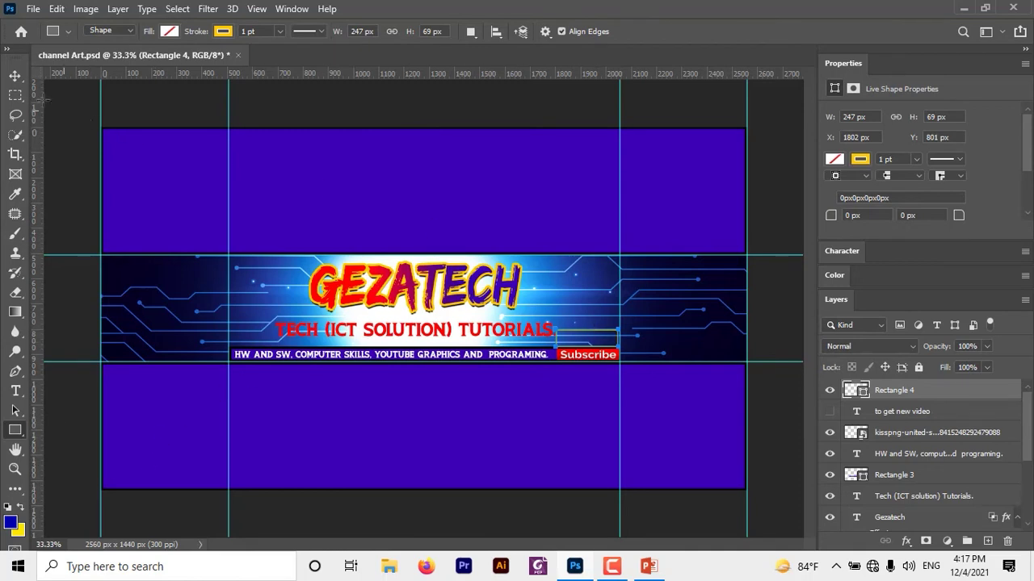
{"action": "left_click", "coordinate": [15, 76]}
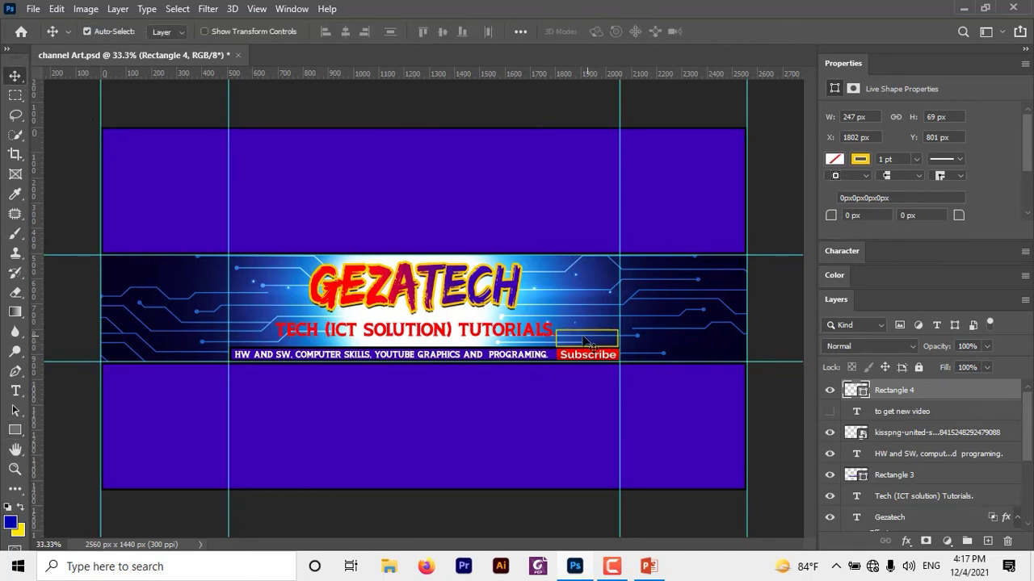
{"action": "left_click", "coordinate": [829, 412]}
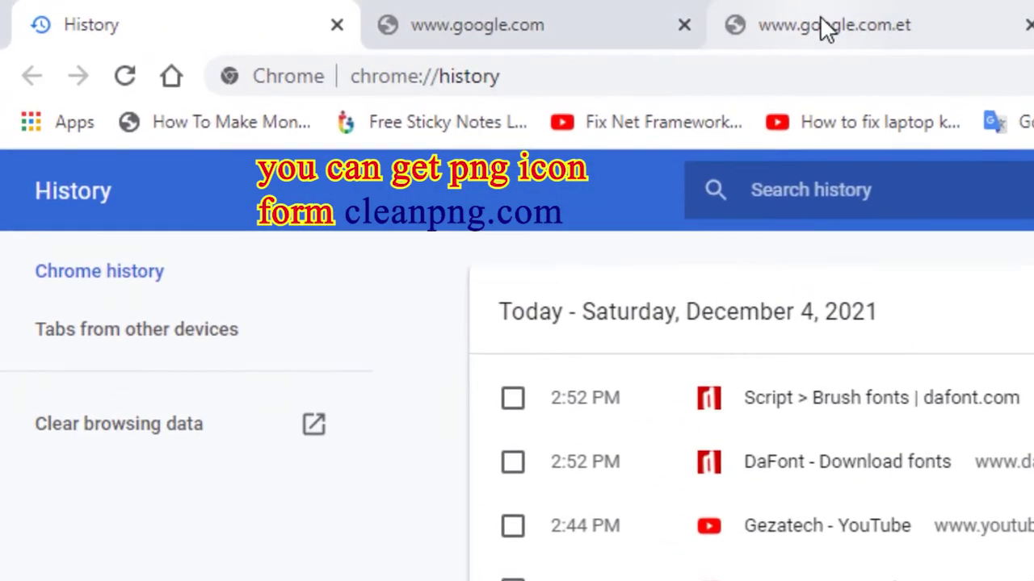
{"action": "left_click", "coordinate": [824, 26]}
{"action": "left_click", "coordinate": [773, 81]}
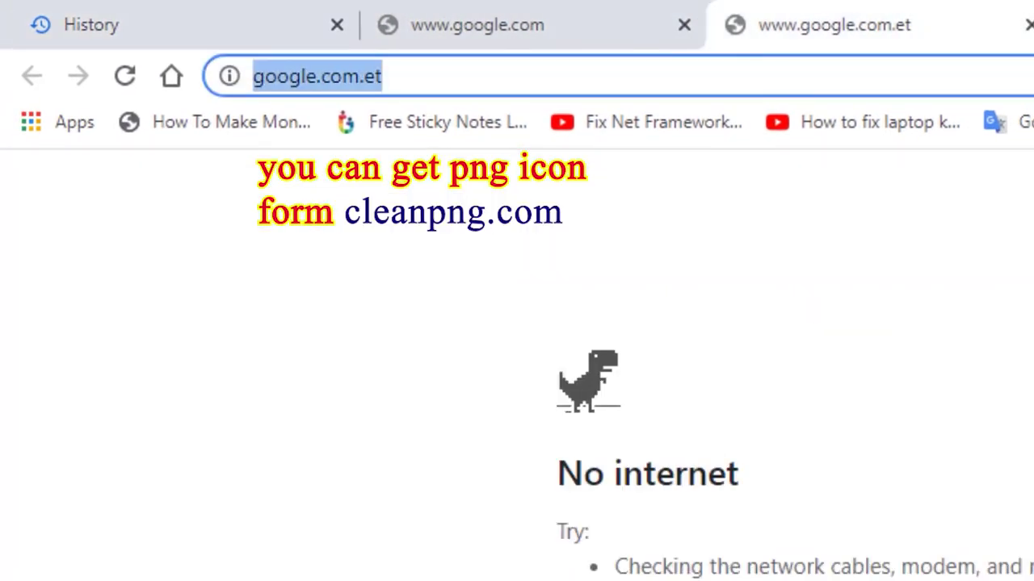
{"action": "type", "text": "ceanpn.com"}
{"action": "key", "text": "Return"}
{"action": "left_click", "coordinate": [264, 83]}
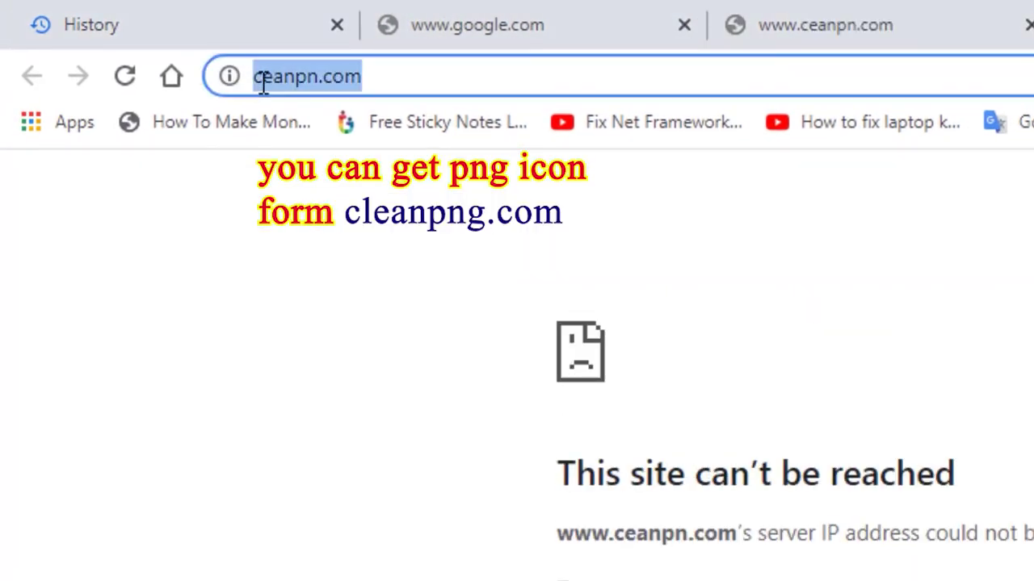
{"action": "left_click", "coordinate": [264, 82]}
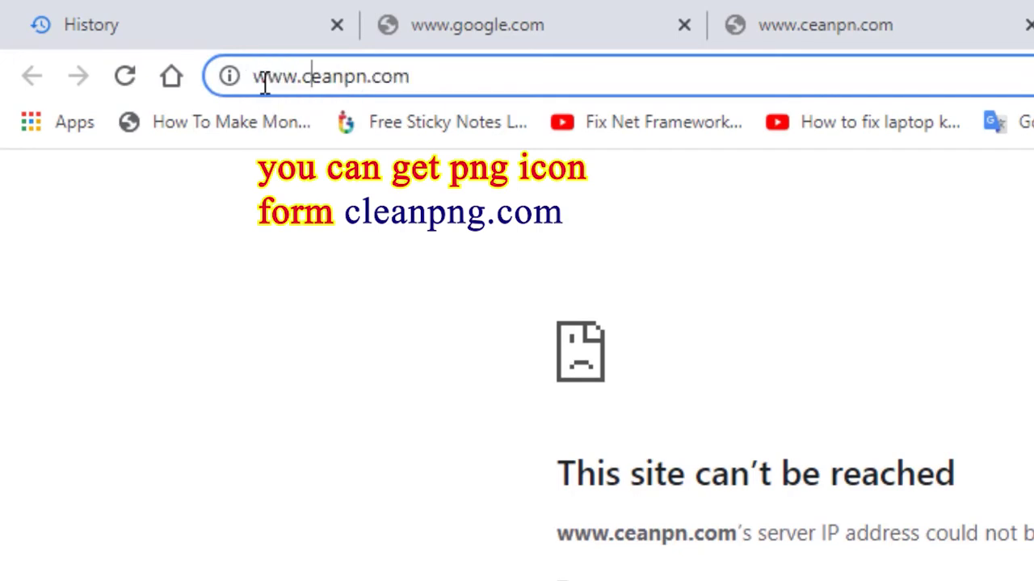
{"action": "type", "text": "l"}
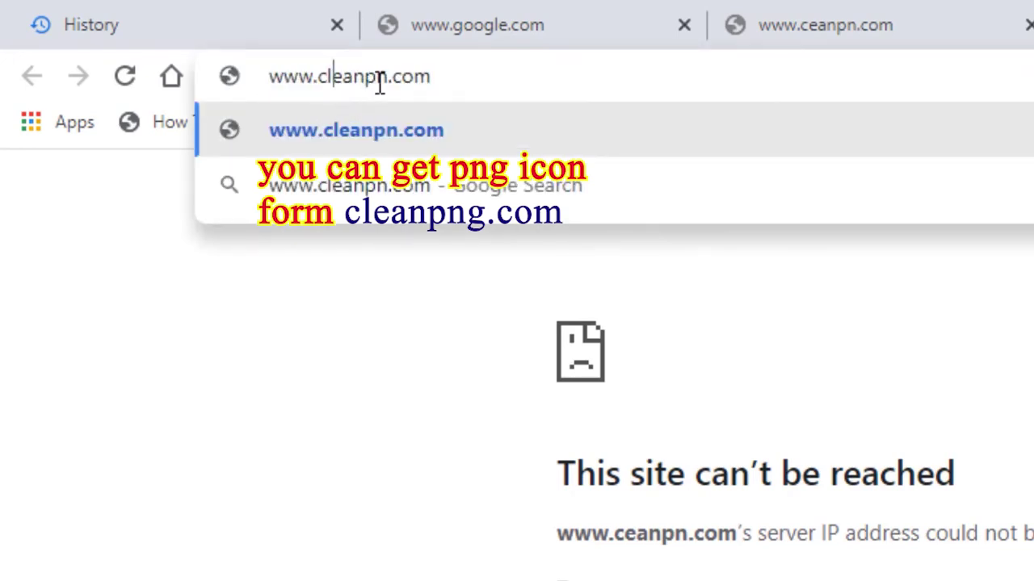
{"action": "left_click", "coordinate": [388, 81]}
{"action": "type", "text": "g"}
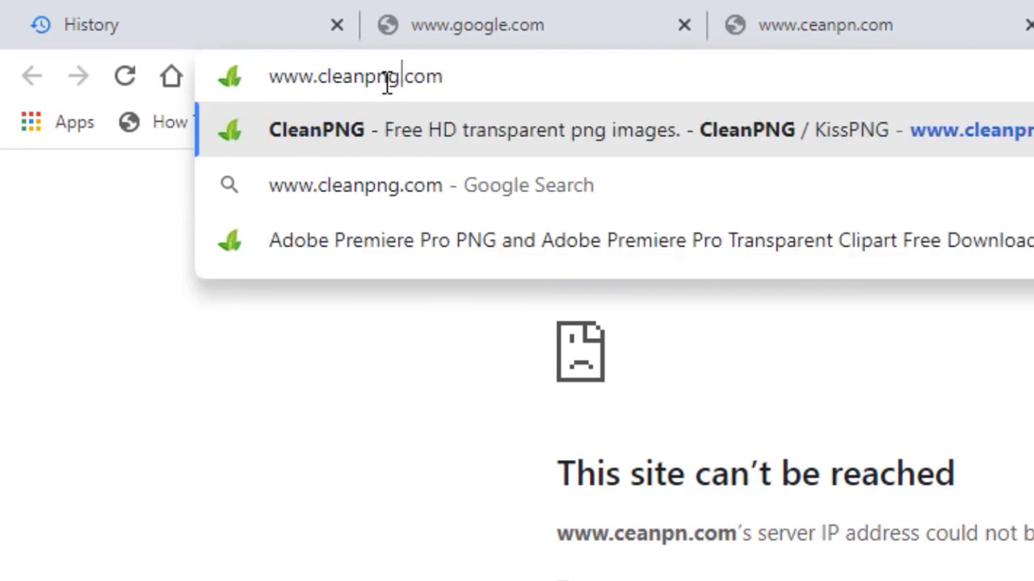
{"action": "key", "text": "Return"}
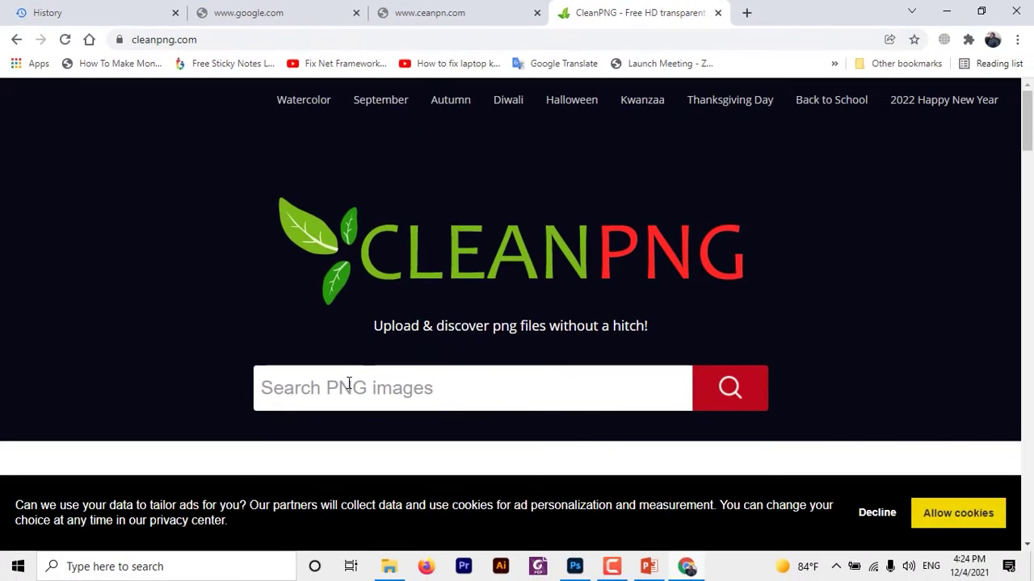
- Search CleanPNG for 'photoshop' and browse the image results
{"action": "left_click", "coordinate": [336, 385]}
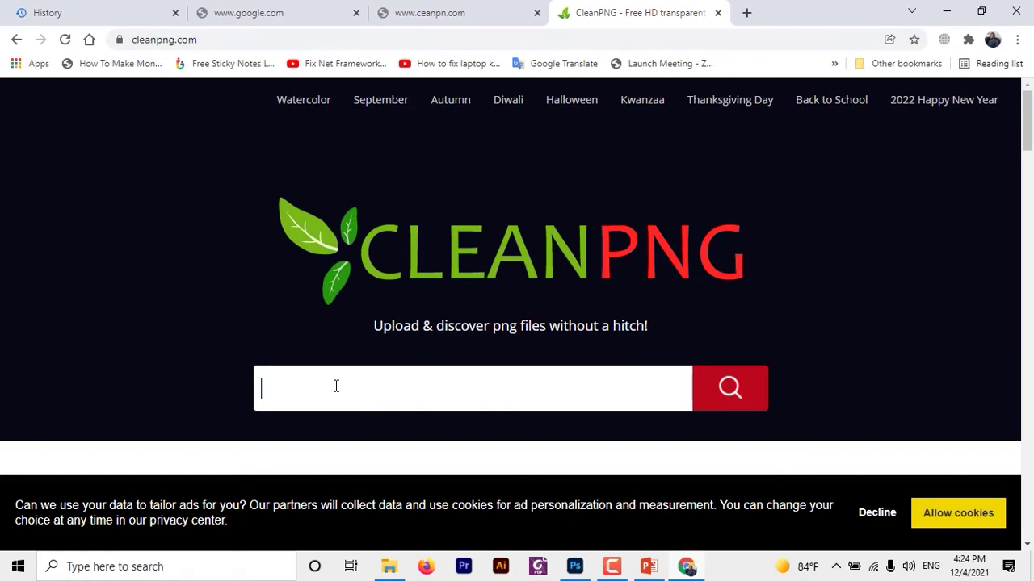
{"action": "type", "text": "p"}
{"action": "type", "text": "hotosh"}
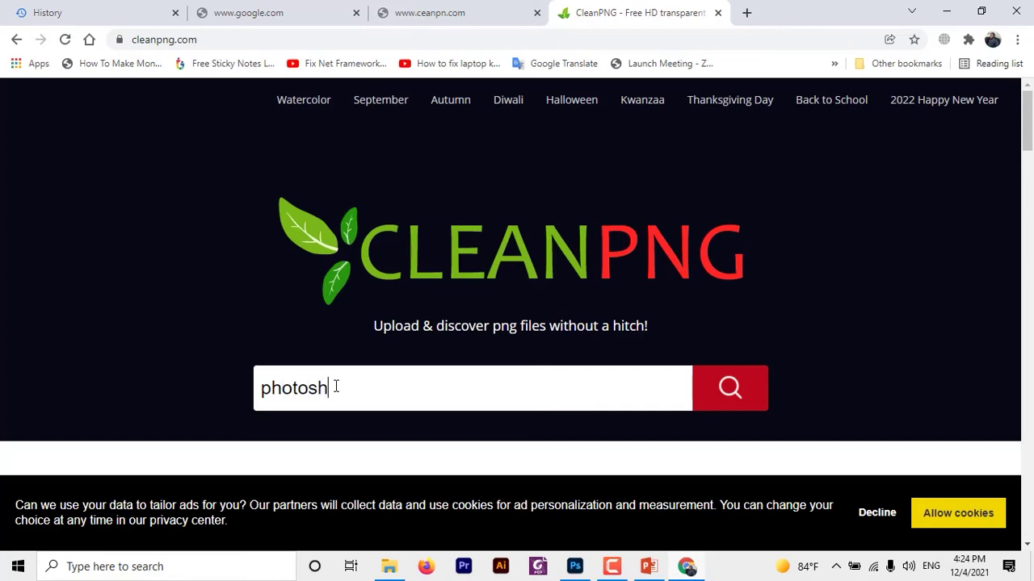
{"action": "type", "text": "op"}
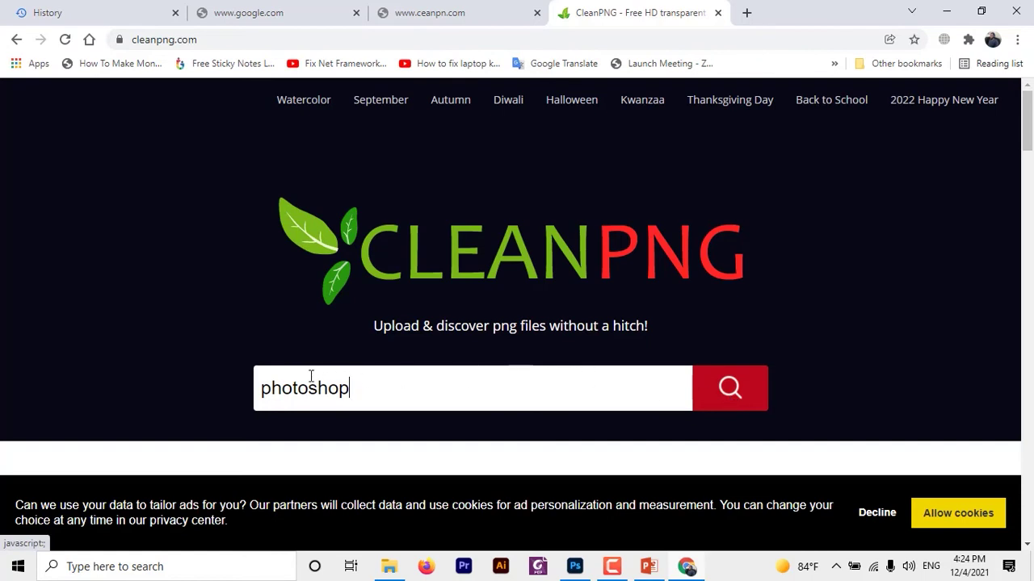
{"action": "double_click", "coordinate": [369, 387]}
{"action": "left_click", "coordinate": [734, 395]}
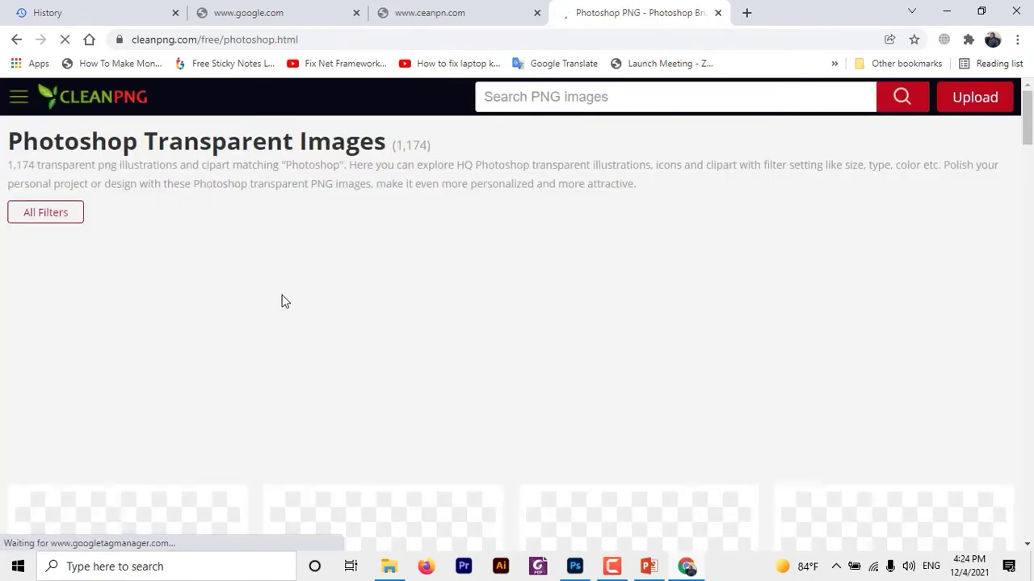
{"action": "scroll", "coordinate": [568, 279], "scroll_direction": "down", "scroll_amount": 3}
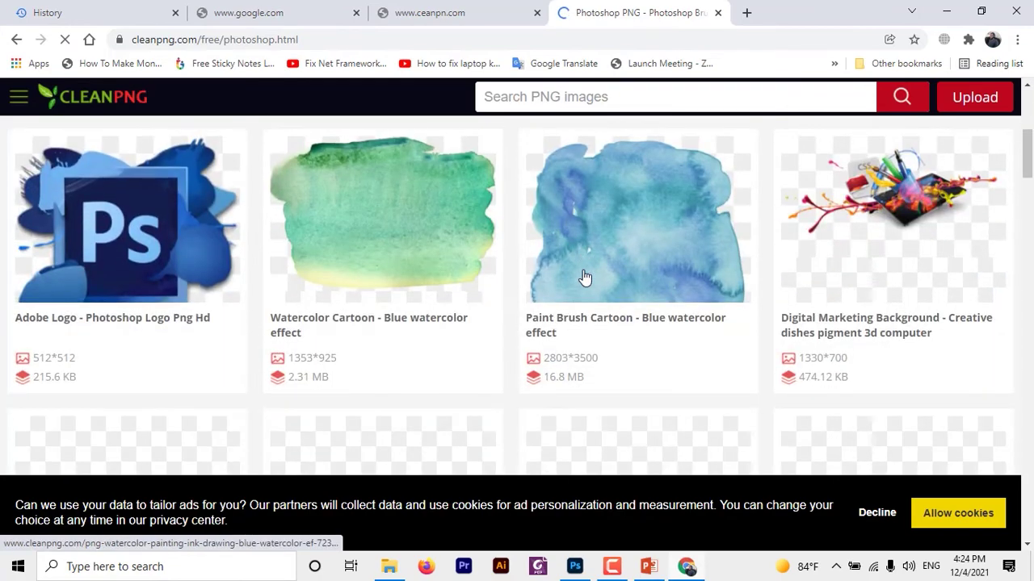
{"action": "scroll", "coordinate": [482, 291], "scroll_direction": "down", "scroll_amount": 3}
{"action": "scroll", "coordinate": [477, 291], "scroll_direction": "down", "scroll_amount": 2}
{"action": "scroll", "coordinate": [470, 293], "scroll_direction": "down", "scroll_amount": 2}
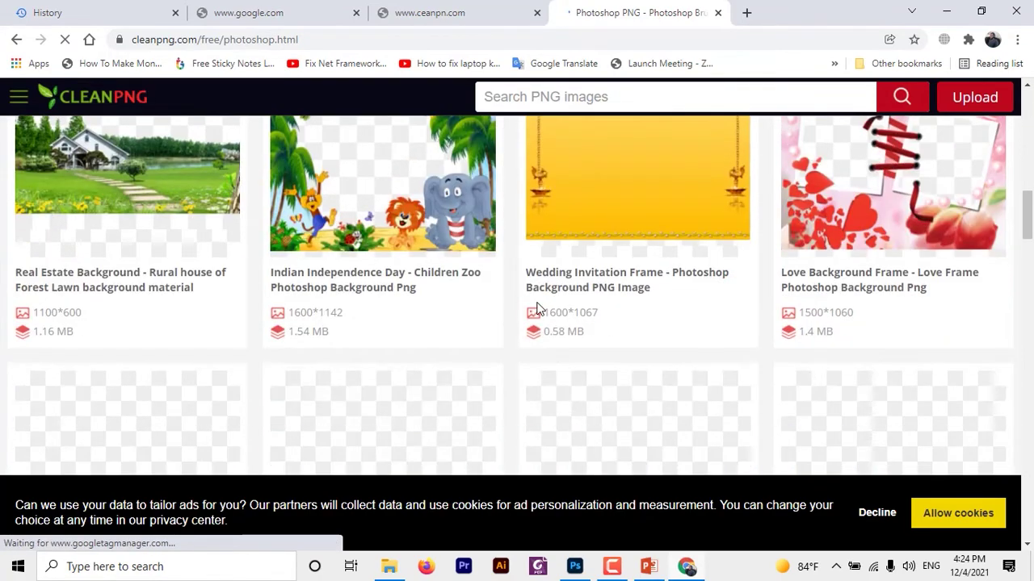
{"action": "scroll", "coordinate": [565, 298], "scroll_direction": "down", "scroll_amount": 3}
{"action": "scroll", "coordinate": [622, 298], "scroll_direction": "down", "scroll_amount": 3}
{"action": "scroll", "coordinate": [637, 298], "scroll_direction": "down", "scroll_amount": 3}
{"action": "scroll", "coordinate": [638, 296], "scroll_direction": "down", "scroll_amount": 3}
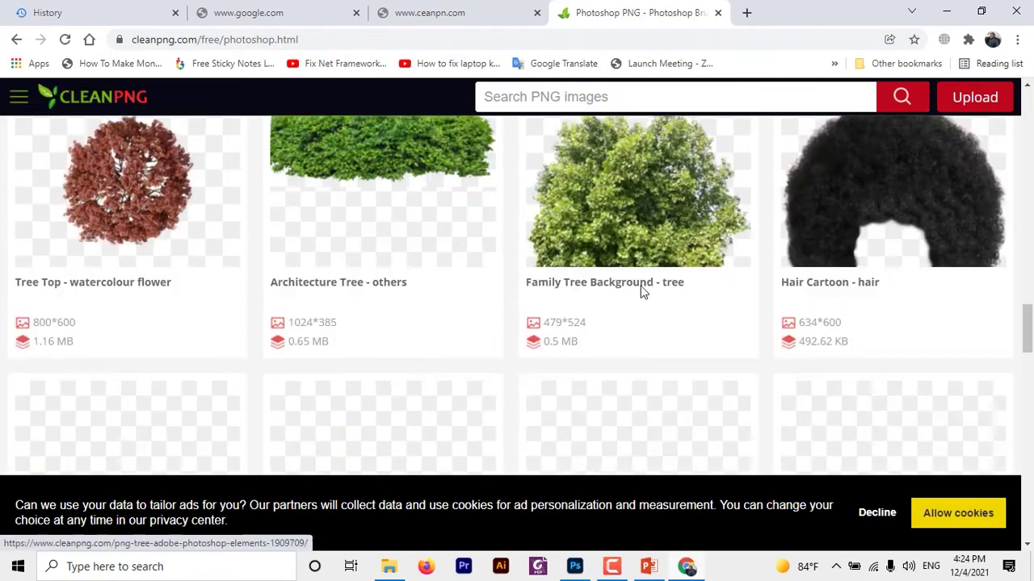
{"action": "scroll", "coordinate": [638, 293], "scroll_direction": "down", "scroll_amount": 3}
{"action": "scroll", "coordinate": [639, 293], "scroll_direction": "down", "scroll_amount": 3}
{"action": "scroll", "coordinate": [646, 295], "scroll_direction": "up", "scroll_amount": 3}
{"action": "scroll", "coordinate": [880, 315], "scroll_direction": "up", "scroll_amount": 2}
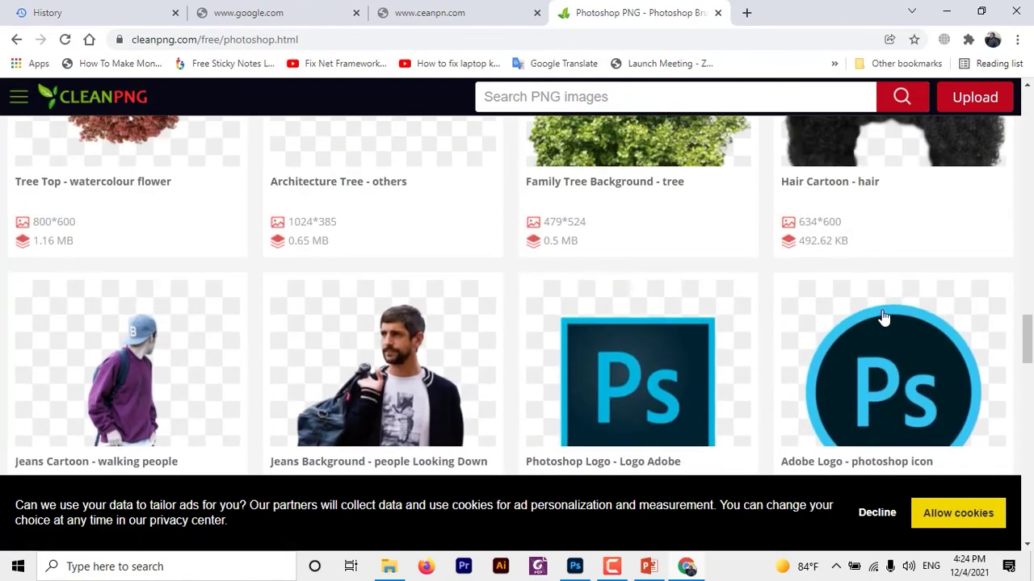
{"action": "scroll", "coordinate": [911, 324], "scroll_direction": "down", "scroll_amount": 1}
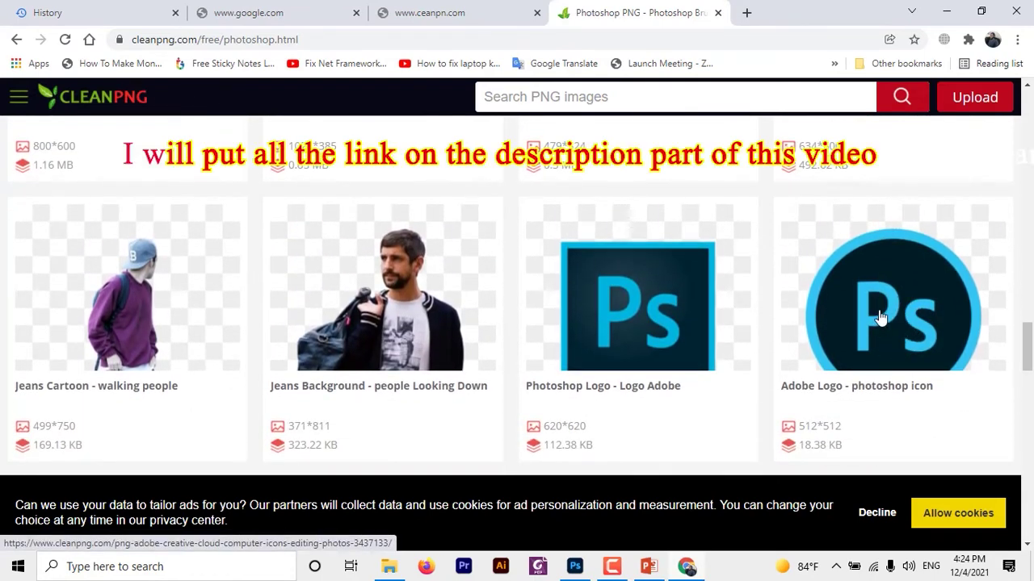
- Open the round 'Adobe Logo - photoshop icon' result, dismiss the ad, and download the PNG
{"action": "left_click", "coordinate": [882, 311]}
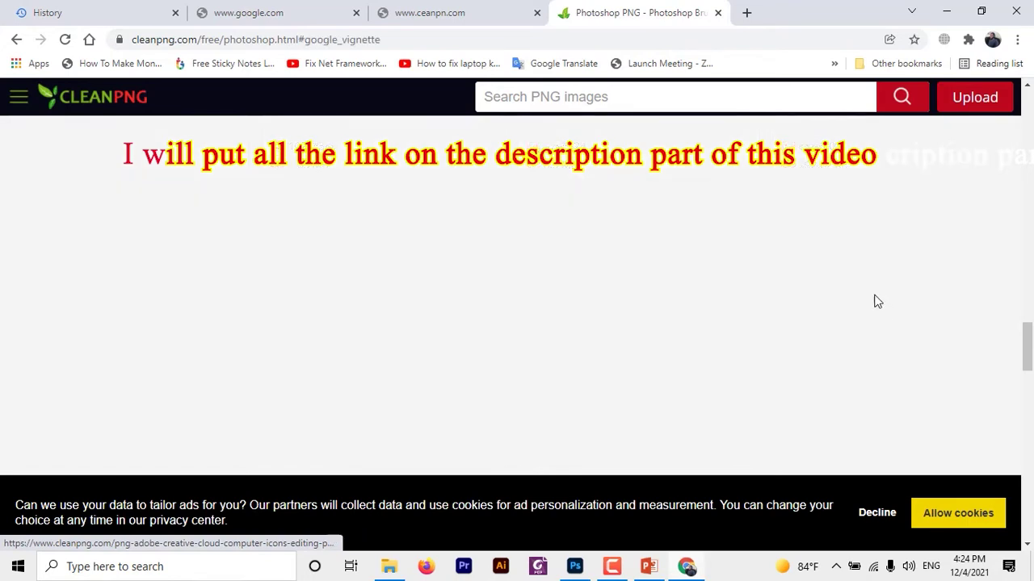
{"action": "left_click", "coordinate": [451, 438]}
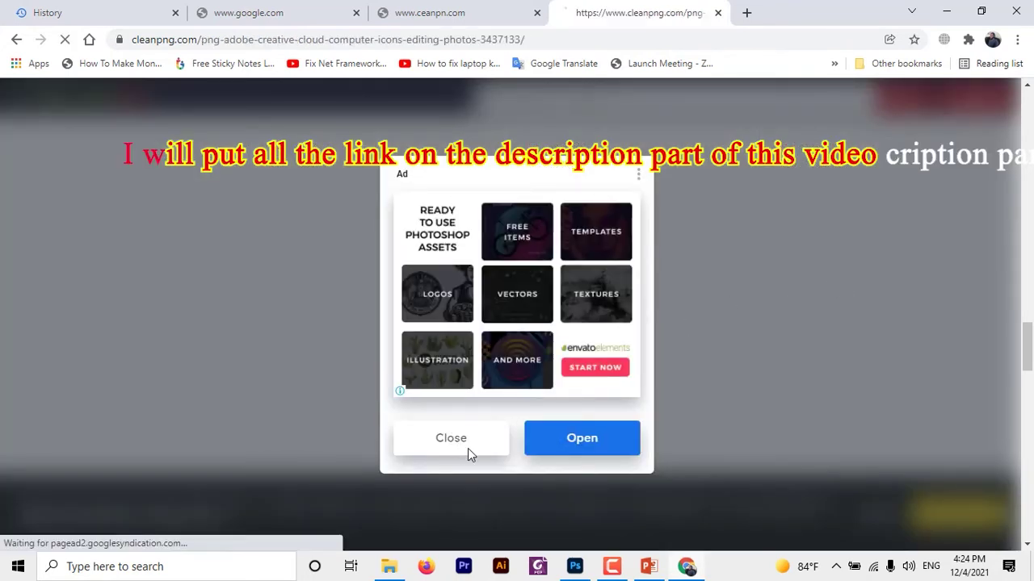
{"action": "scroll", "coordinate": [436, 388], "scroll_direction": "down", "scroll_amount": 2}
{"action": "scroll", "coordinate": [267, 400], "scroll_direction": "down", "scroll_amount": 1}
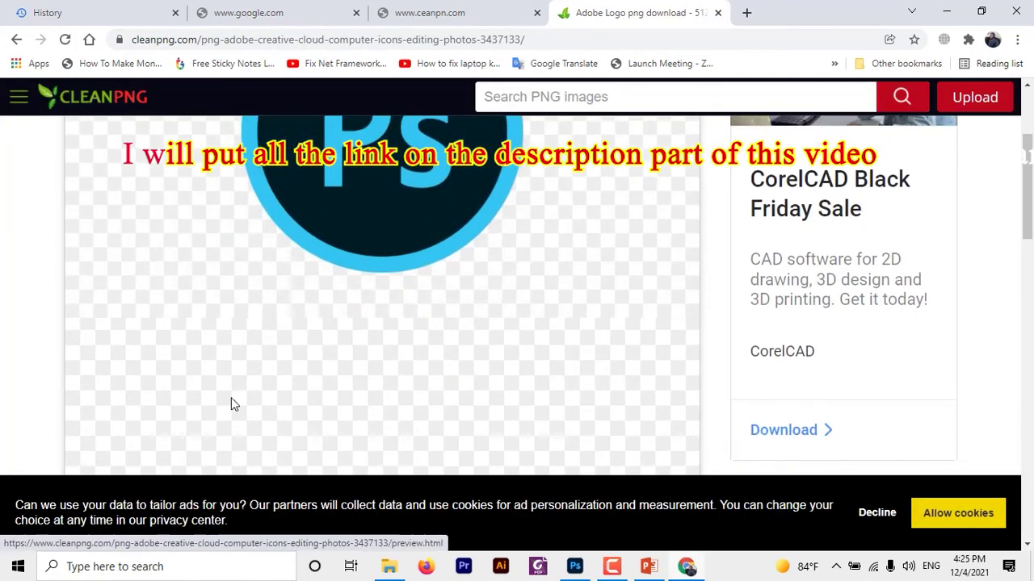
{"action": "scroll", "coordinate": [231, 403], "scroll_direction": "down", "scroll_amount": 2}
{"action": "scroll", "coordinate": [120, 424], "scroll_direction": "down", "scroll_amount": 3}
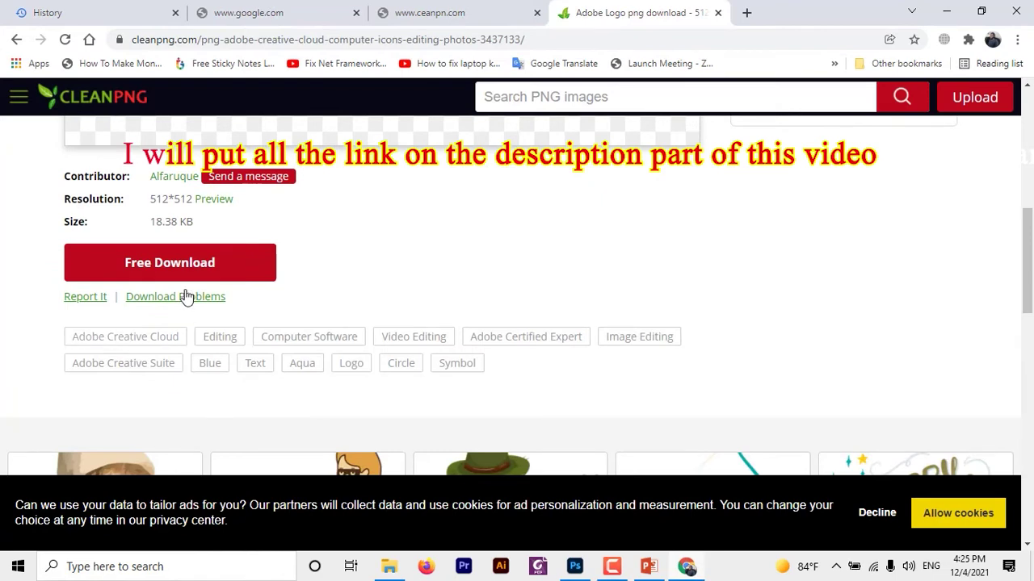
{"action": "left_click", "coordinate": [141, 270]}
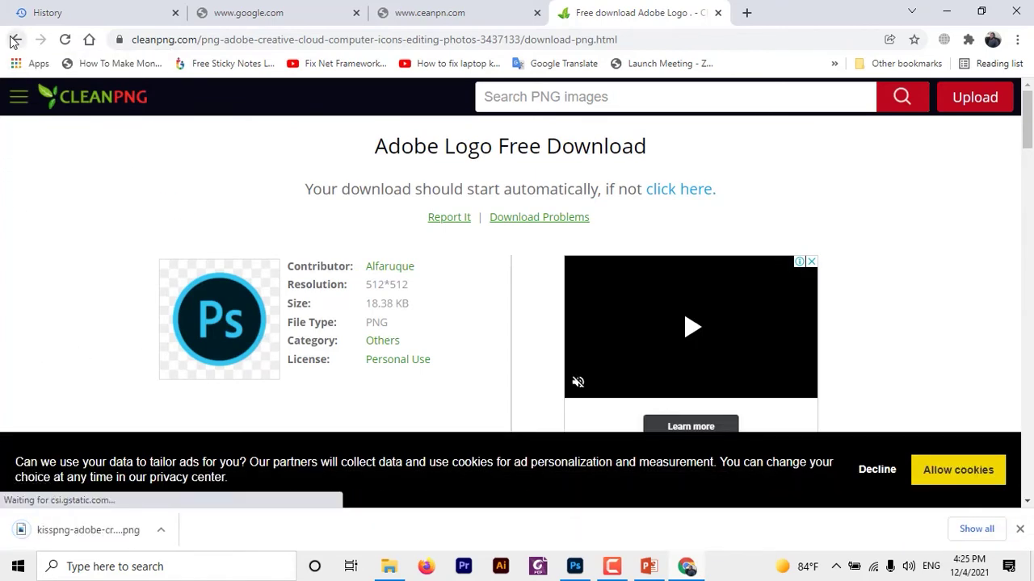
- Return to the Adobe Logo image page, browse it, and switch to the youtube banner folder
{"action": "left_click", "coordinate": [15, 40]}
{"action": "scroll", "coordinate": [842, 288], "scroll_direction": "down", "scroll_amount": 2}
{"action": "scroll", "coordinate": [902, 317], "scroll_direction": "down", "scroll_amount": 2}
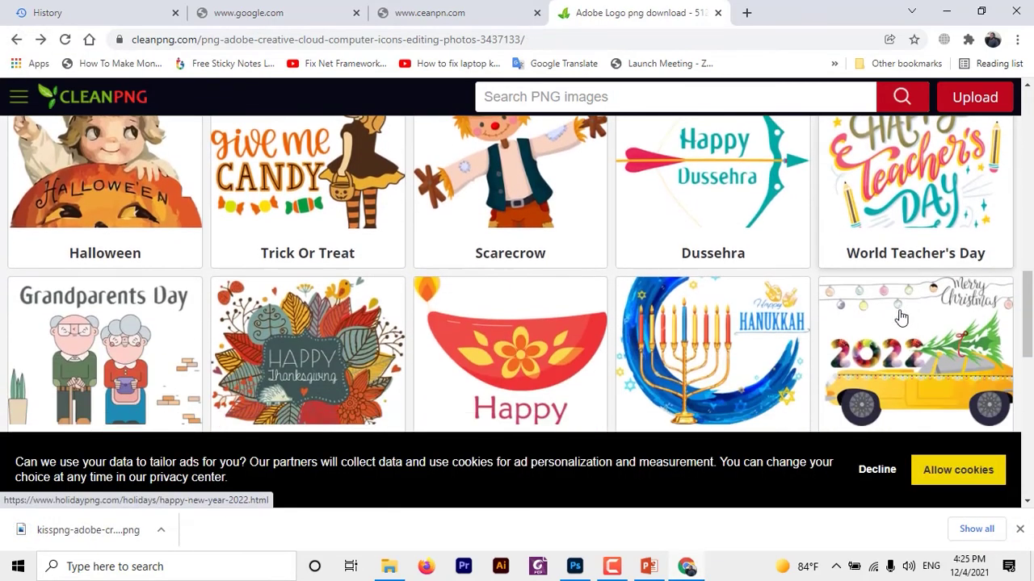
{"action": "scroll", "coordinate": [902, 318], "scroll_direction": "down", "scroll_amount": 4}
{"action": "scroll", "coordinate": [770, 289], "scroll_direction": "down", "scroll_amount": 5}
{"action": "scroll", "coordinate": [766, 287], "scroll_direction": "up", "scroll_amount": 2}
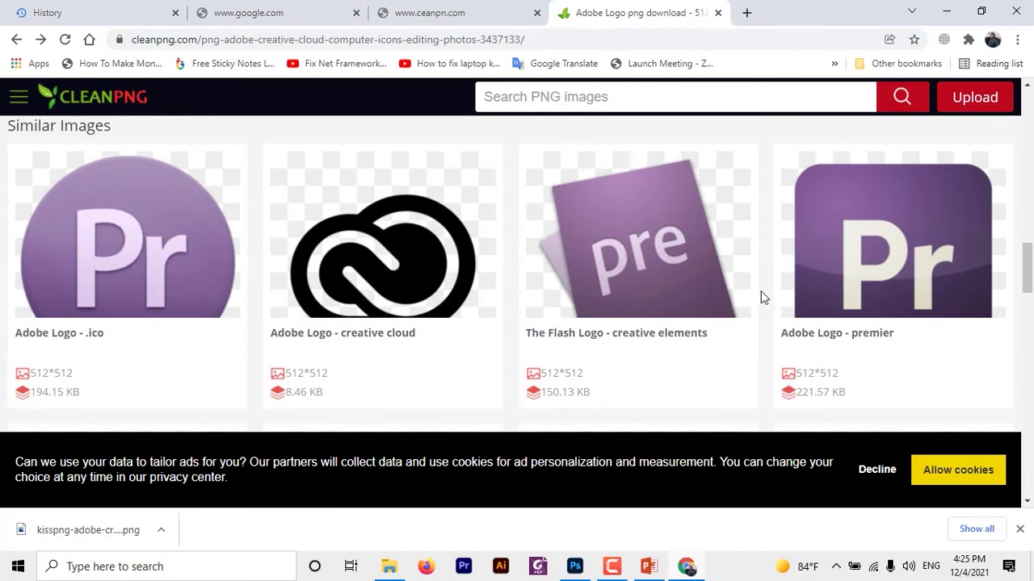
{"action": "scroll", "coordinate": [706, 307], "scroll_direction": "down", "scroll_amount": 5}
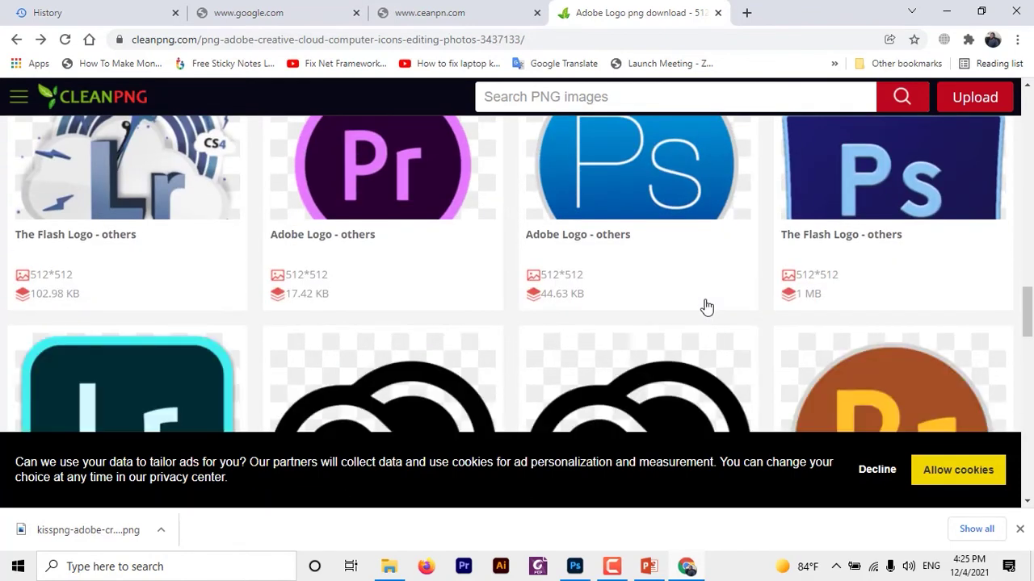
{"action": "scroll", "coordinate": [707, 307], "scroll_direction": "down", "scroll_amount": 2}
{"action": "key", "text": "alt+Tab"}
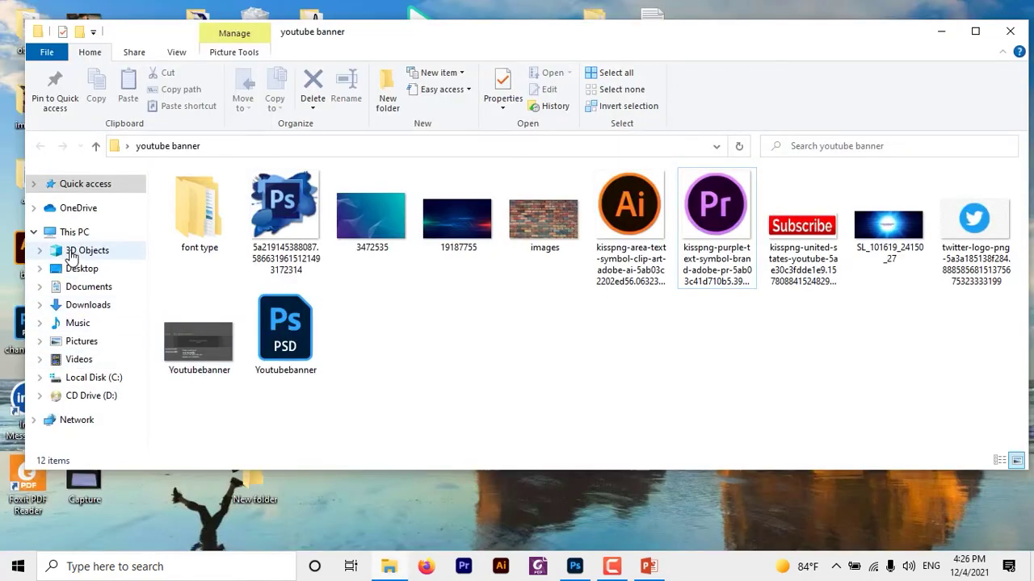
- Open Downloads and drag the kisspng Photoshop icon PNG into the channel art canvas
{"action": "left_click", "coordinate": [84, 287]}
{"action": "left_click", "coordinate": [82, 304]}
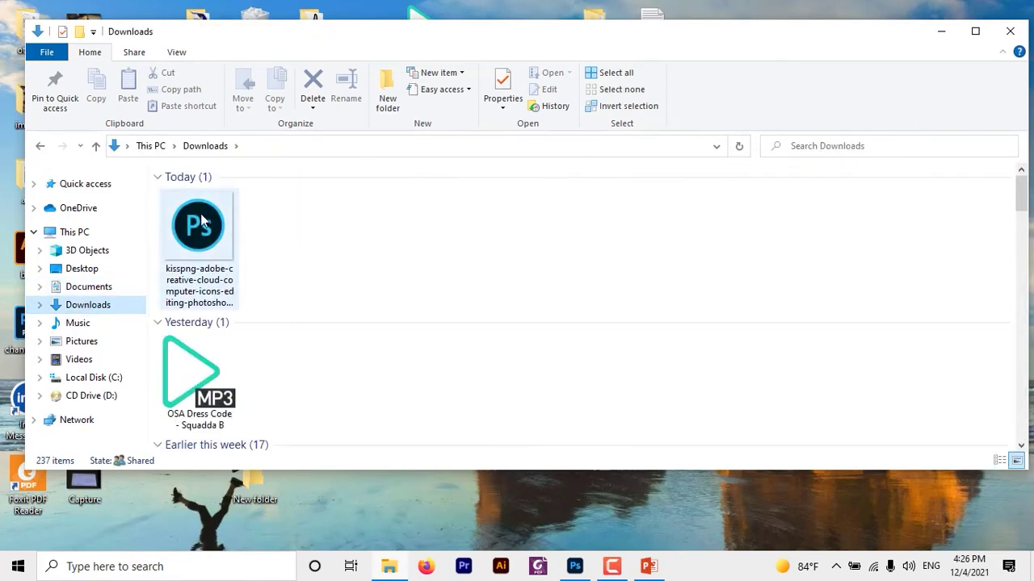
{"action": "left_click", "coordinate": [211, 239]}
{"action": "mouse_move", "coordinate": [212, 240]}
{"action": "left_mouse_down"}
{"action": "mouse_move", "coordinate": [579, 557]}
{"action": "mouse_move", "coordinate": [610, 308]}
{"action": "mouse_move", "coordinate": [641, 309]}
{"action": "left_mouse_up"}
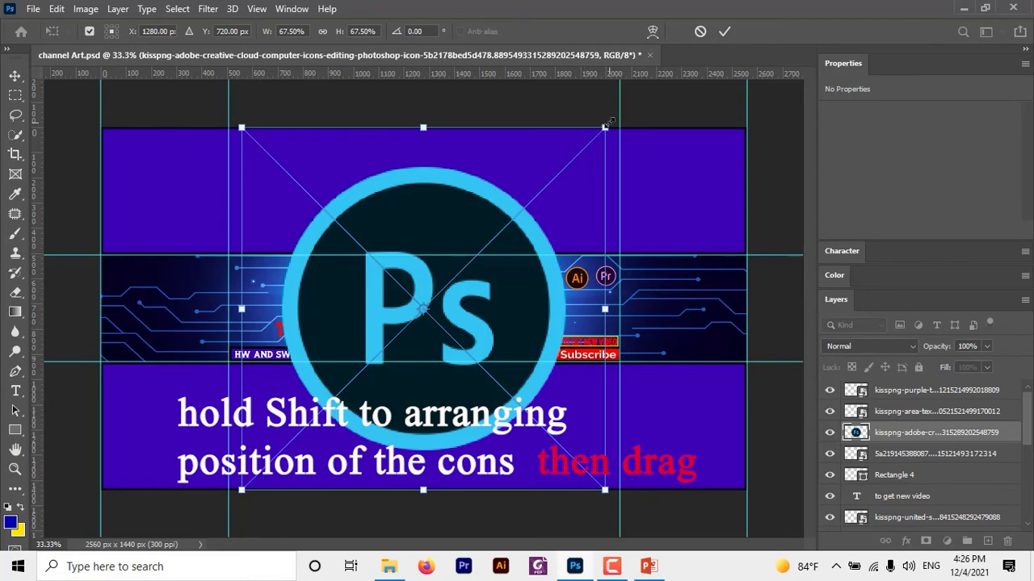
- Scale the placed Ps icon down to a small badge and commit the transform
{"action": "left_click_drag", "start_coordinate": [605, 128], "coordinate": [513, 243]}
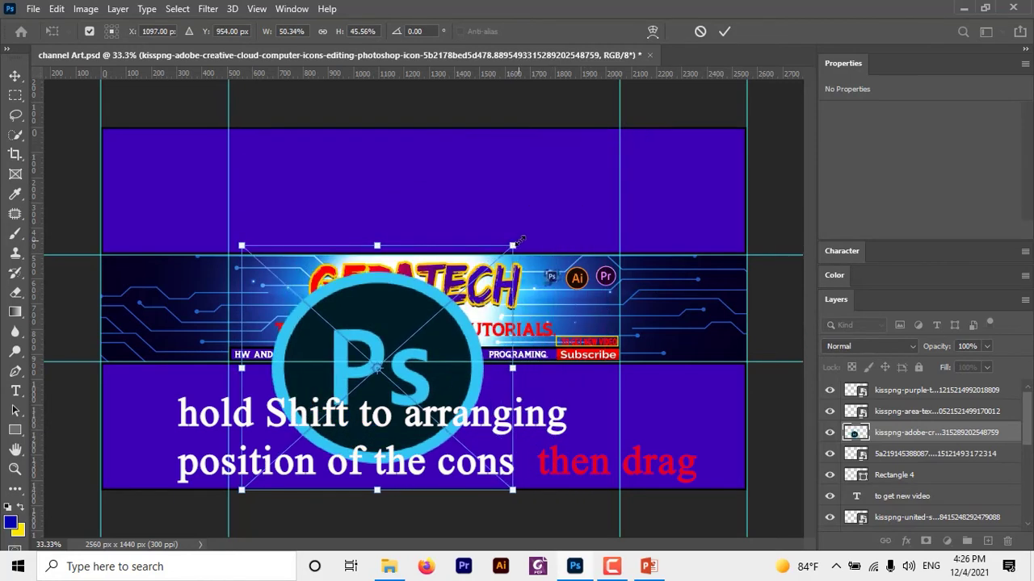
{"action": "key", "text": "ctrl+z"}
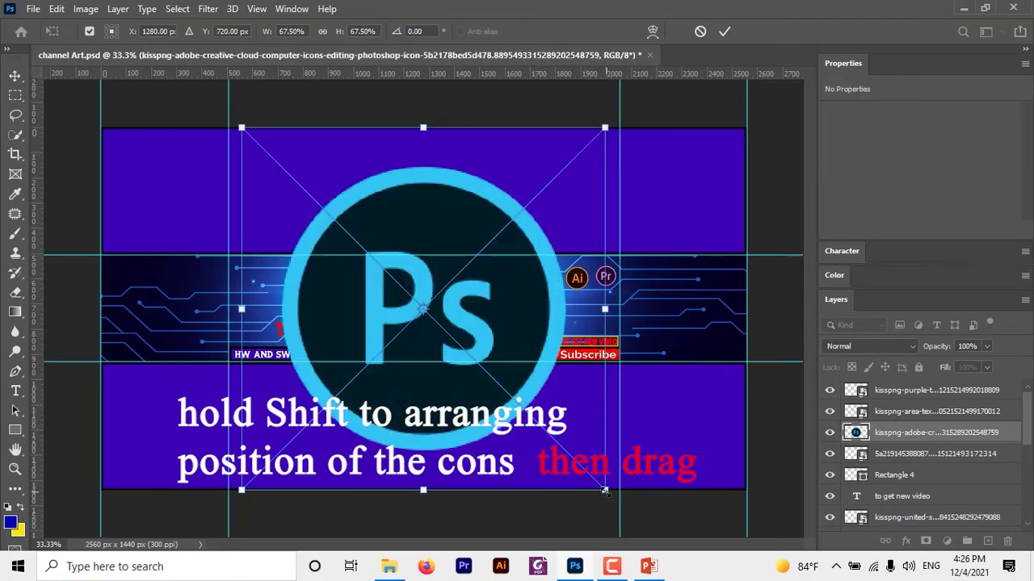
{"action": "left_click_drag", "start_coordinate": [604, 490], "coordinate": [287, 173]}
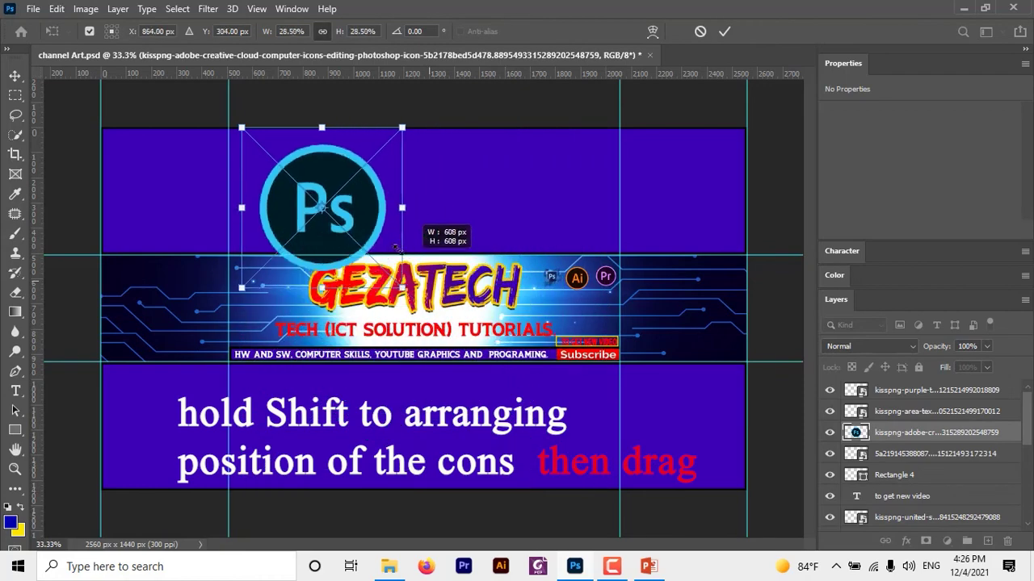
{"action": "left_click", "coordinate": [896, 453]}
{"action": "left_click", "coordinate": [906, 436]}
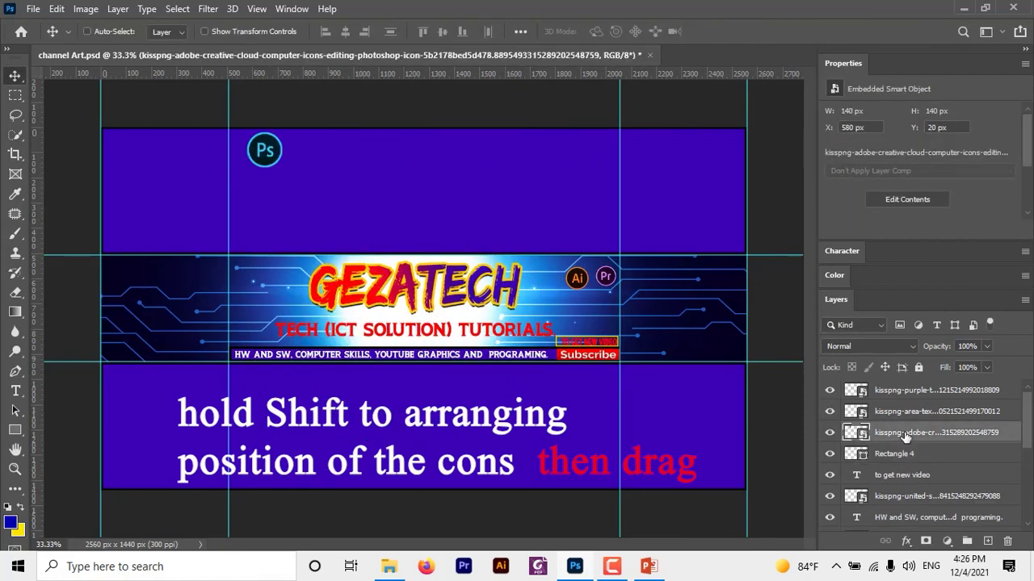
{"action": "key", "text": "ctrl+t"}
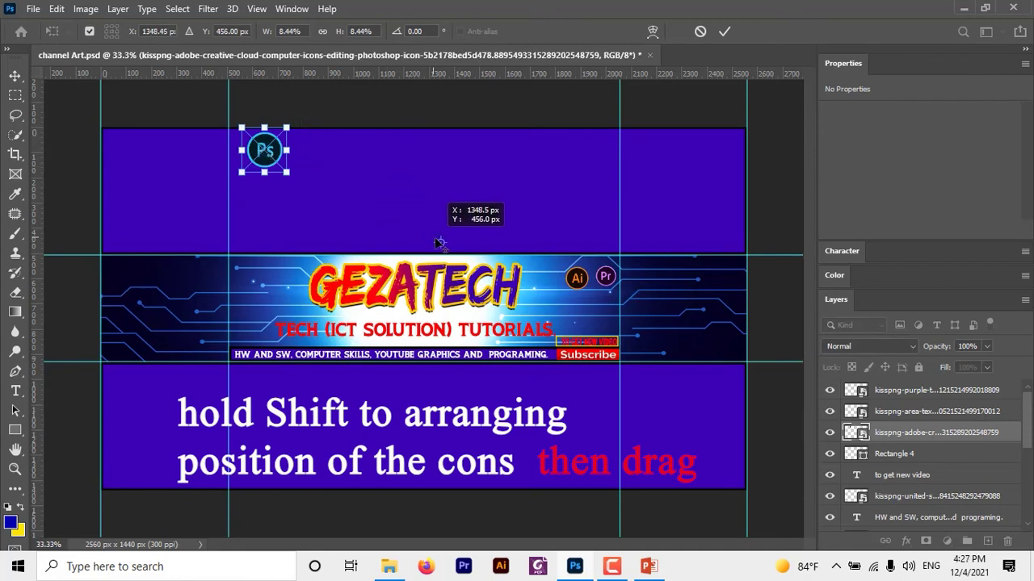
{"action": "left_click_drag", "start_coordinate": [264, 150], "coordinate": [440, 242]}
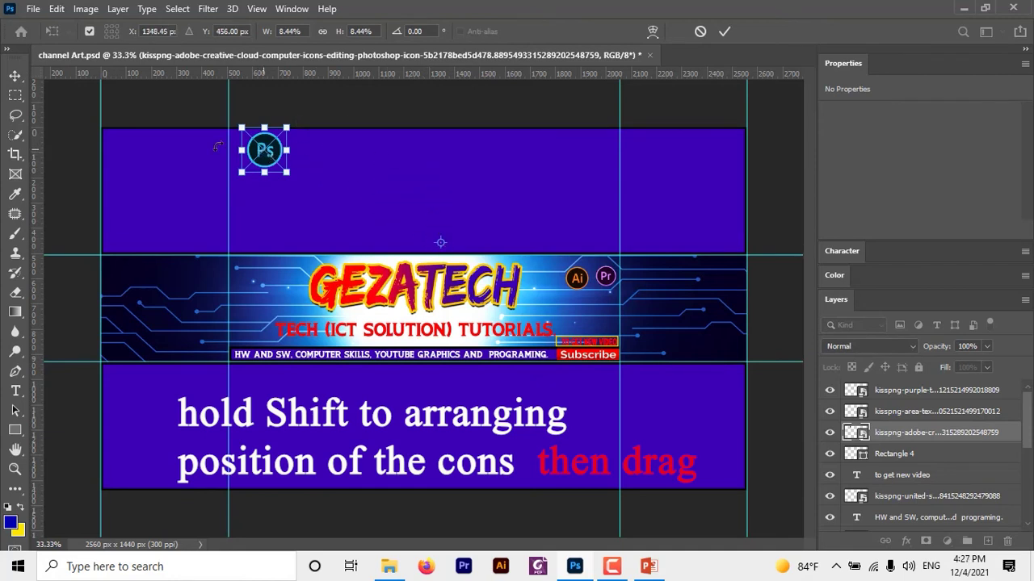
{"action": "left_click", "coordinate": [14, 75]}
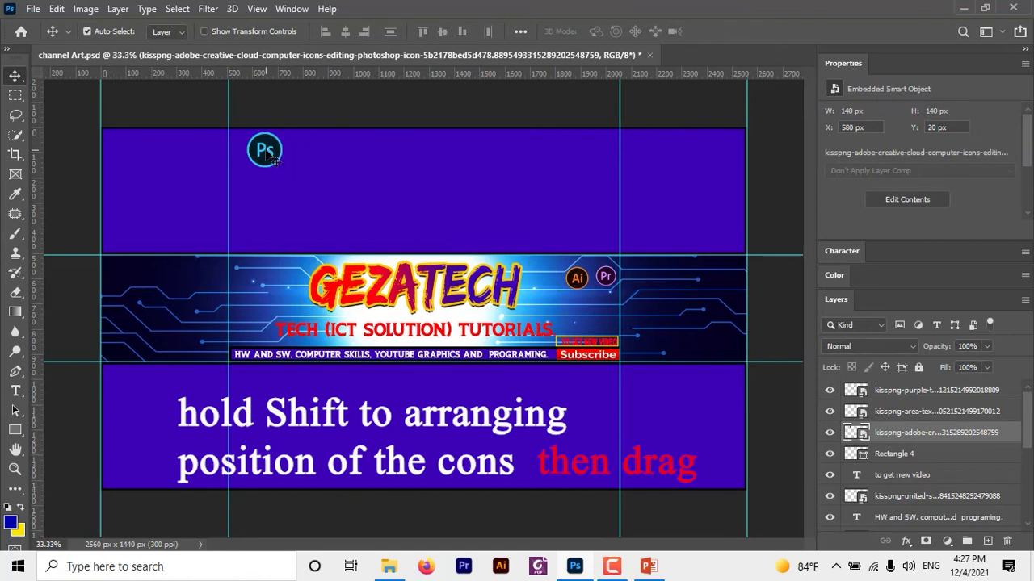
- Move the Ps icon down and right beside the title and shrink it slightly
{"action": "key", "text": "ctrl+t"}
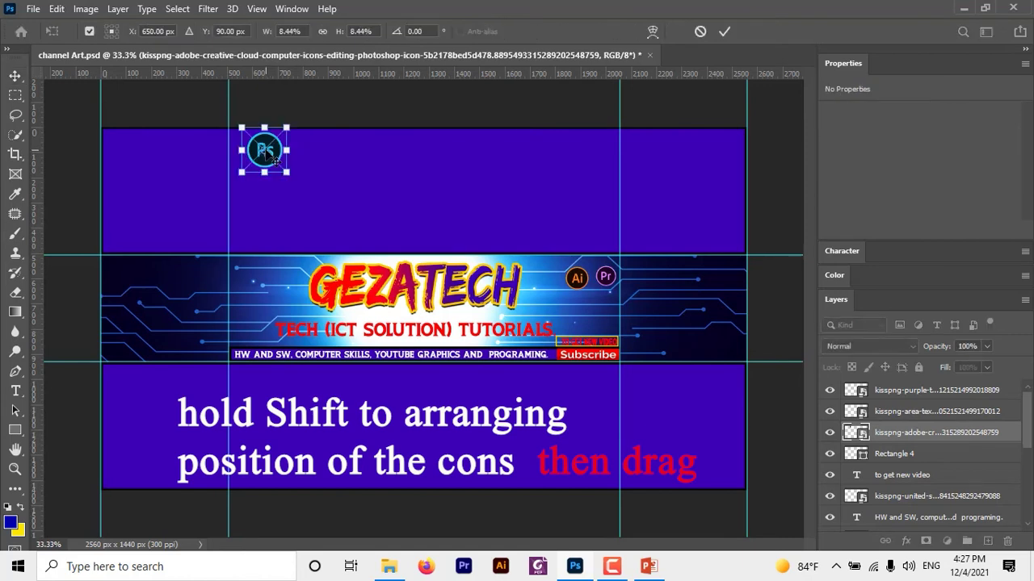
{"action": "left_click_drag", "start_coordinate": [275, 160], "coordinate": [571, 296]}
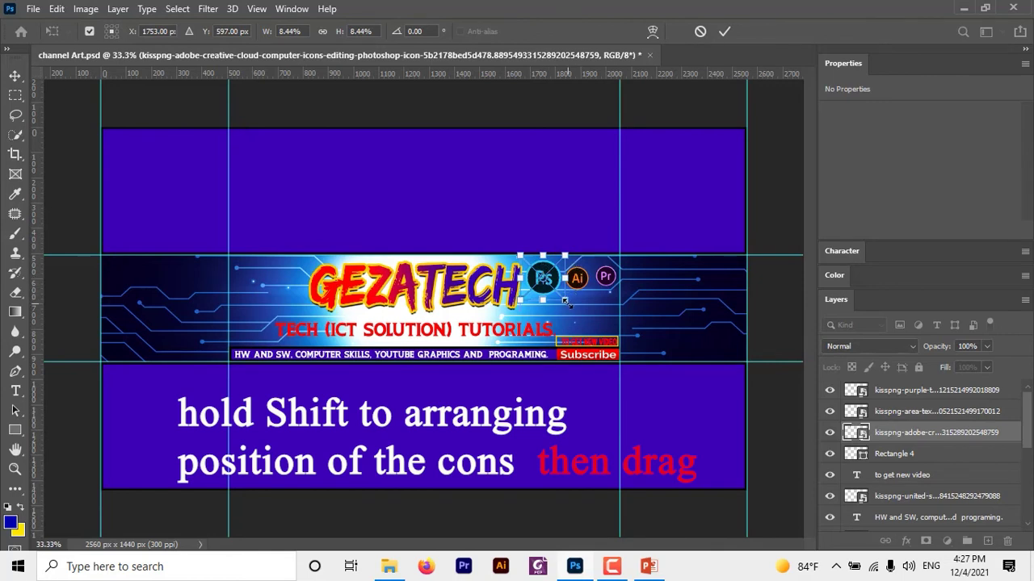
{"action": "left_click_drag", "start_coordinate": [564, 301], "coordinate": [548, 281]}
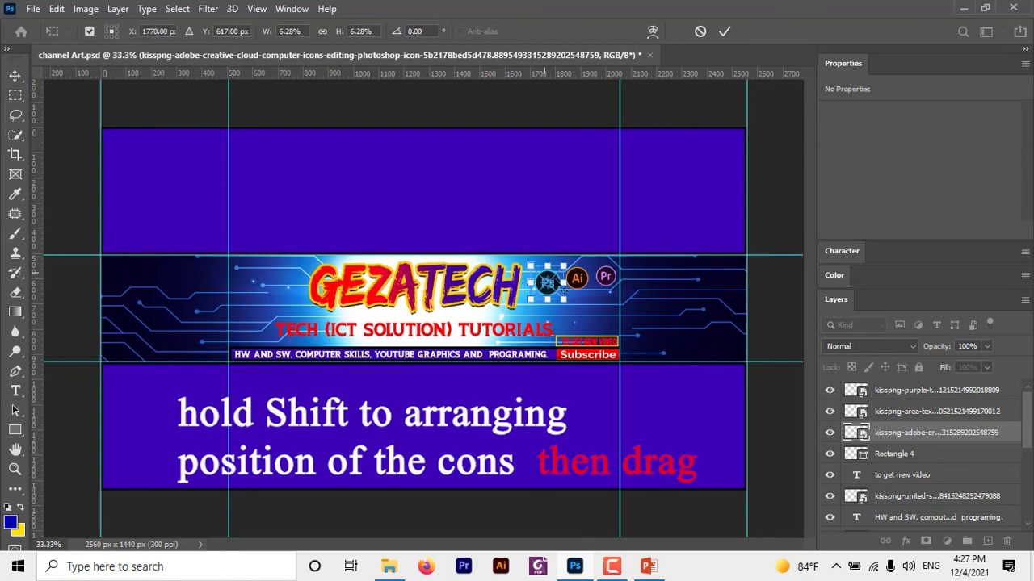
- Place and shrink the Pr icon image, then reduce the Ps icon to about 5.58%
{"action": "key", "text": "alt+Tab"}
{"action": "mouse_move", "coordinate": [715, 226]}
{"action": "left_mouse_down"}
{"action": "mouse_move", "coordinate": [669, 395]}
{"action": "mouse_move", "coordinate": [509, 551]}
{"action": "mouse_move", "coordinate": [621, 464]}
{"action": "mouse_move", "coordinate": [607, 283]}
{"action": "left_mouse_up"}
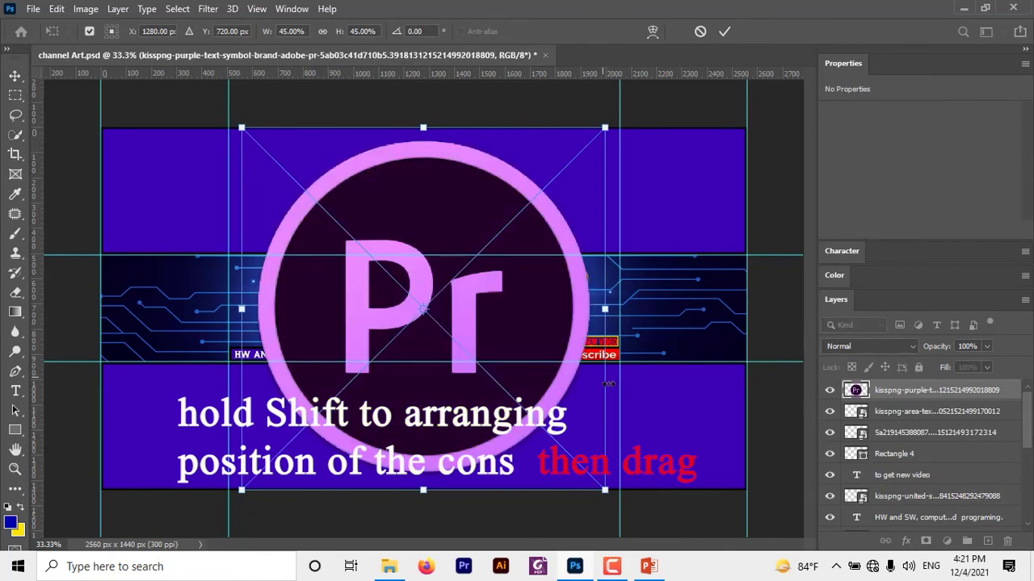
{"action": "mouse_move", "coordinate": [604, 489]}
{"action": "left_mouse_down"}
{"action": "mouse_move", "coordinate": [513, 396]}
{"action": "mouse_move", "coordinate": [260, 190]}
{"action": "left_mouse_up"}
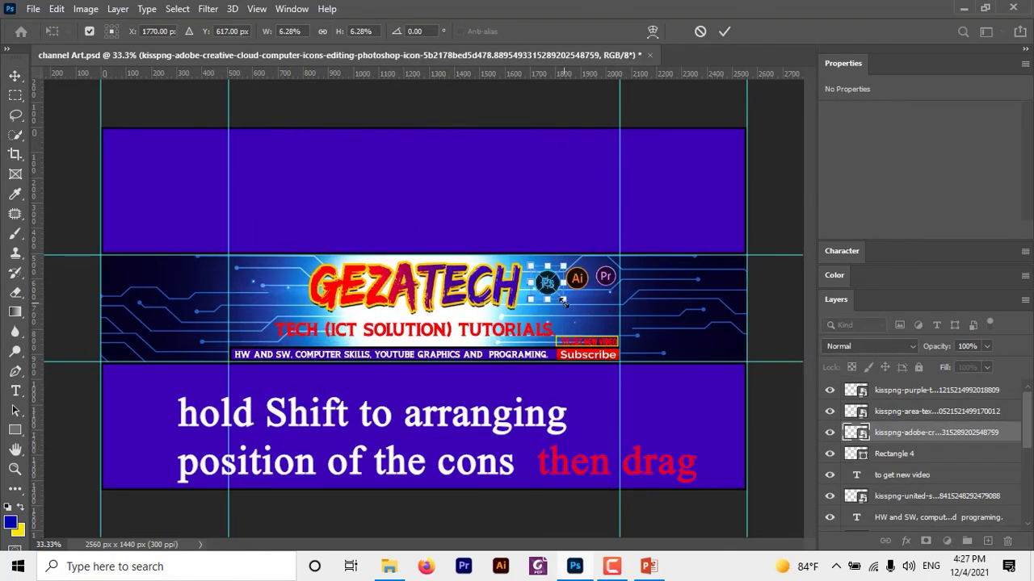
{"action": "left_click_drag", "start_coordinate": [563, 300], "coordinate": [561, 295]}
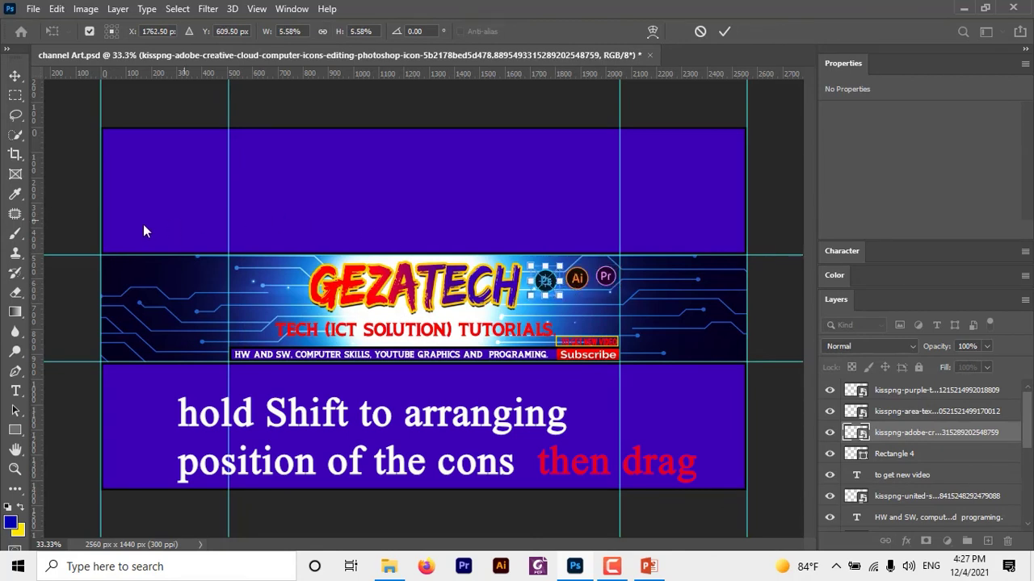
{"action": "left_click", "coordinate": [14, 75]}
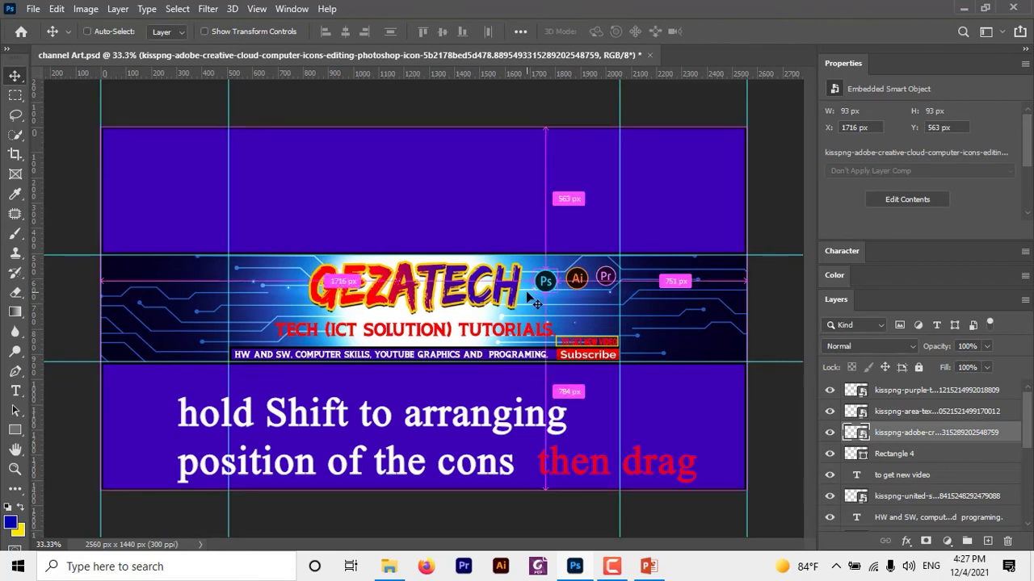
{"action": "key", "text": "ctrl+t"}
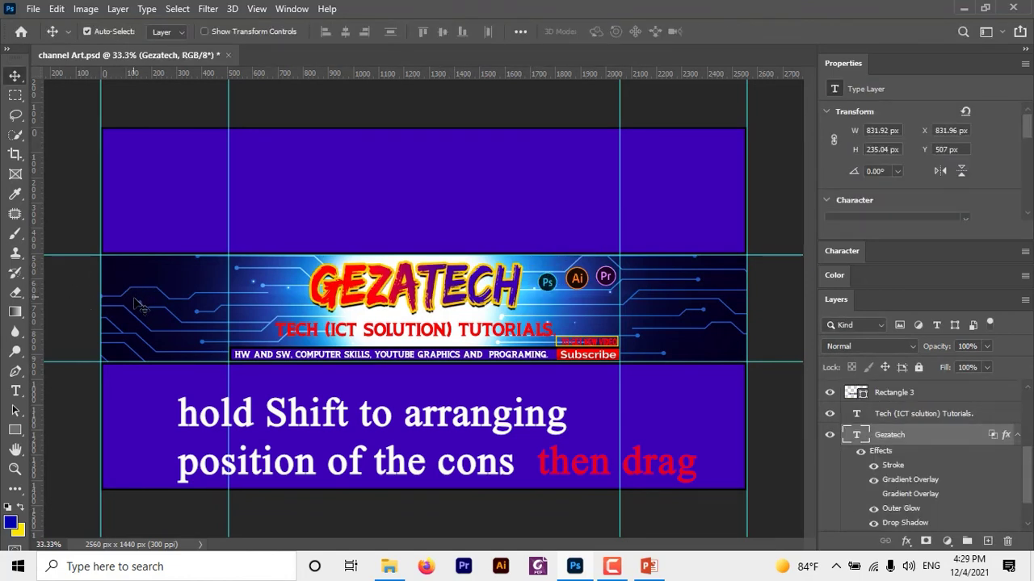
- Drag the gezatech logo from subscribe > buttons and sound onto the banner's left end
{"action": "left_click", "coordinate": [964, 10]}
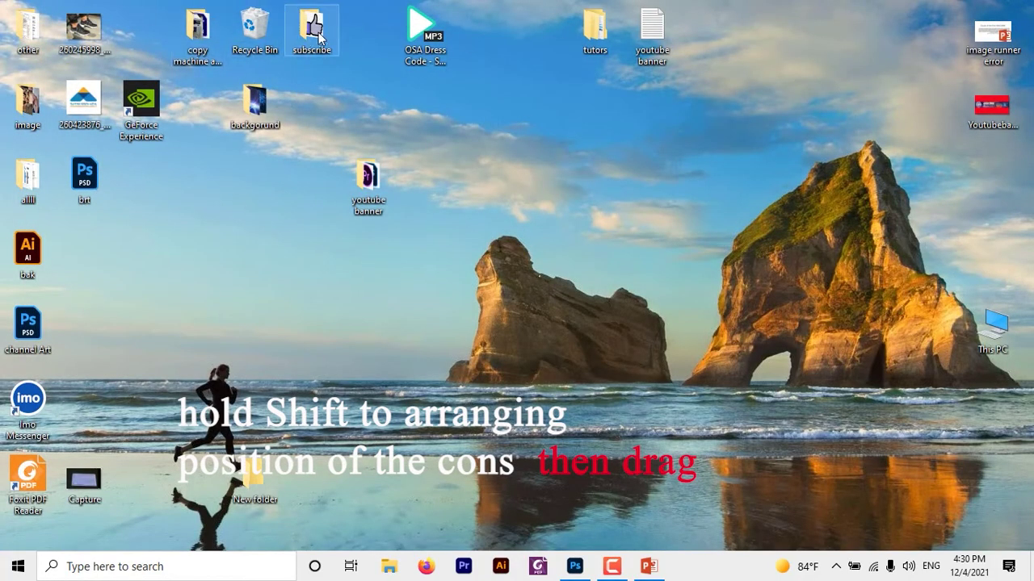
{"action": "double_click", "coordinate": [322, 38]}
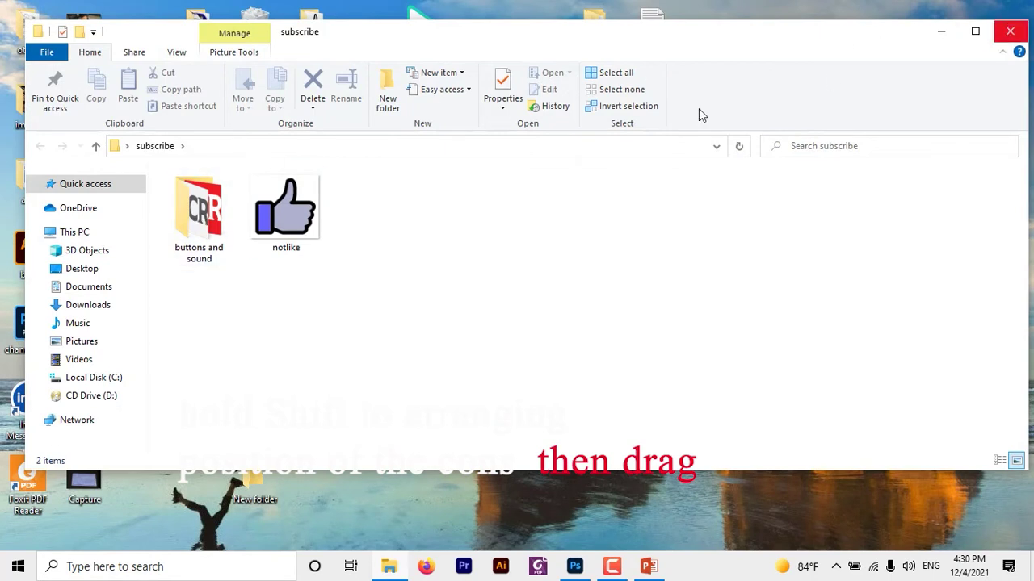
{"action": "double_click", "coordinate": [198, 211]}
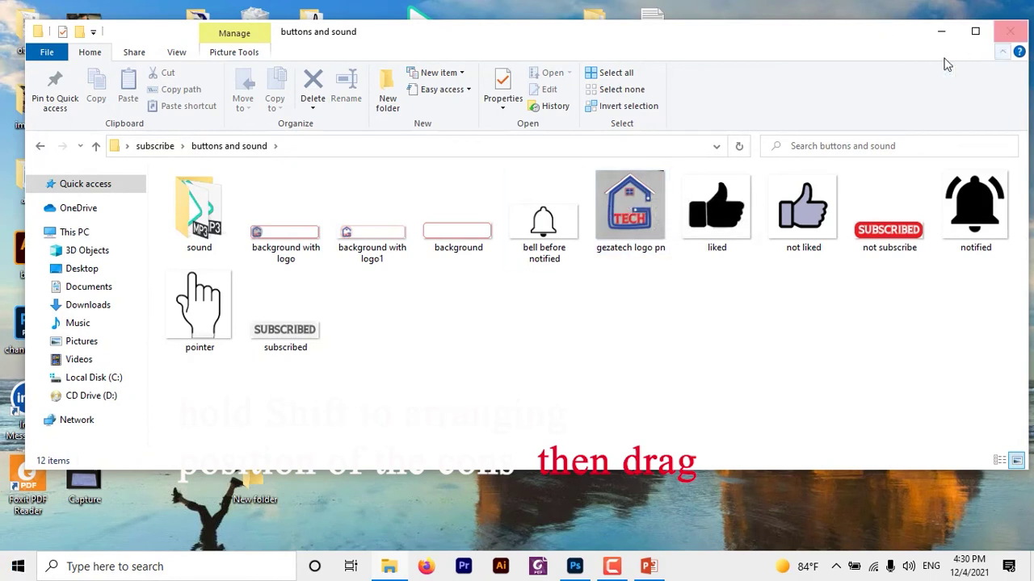
{"action": "left_click_drag", "start_coordinate": [629, 200], "coordinate": [587, 575]}
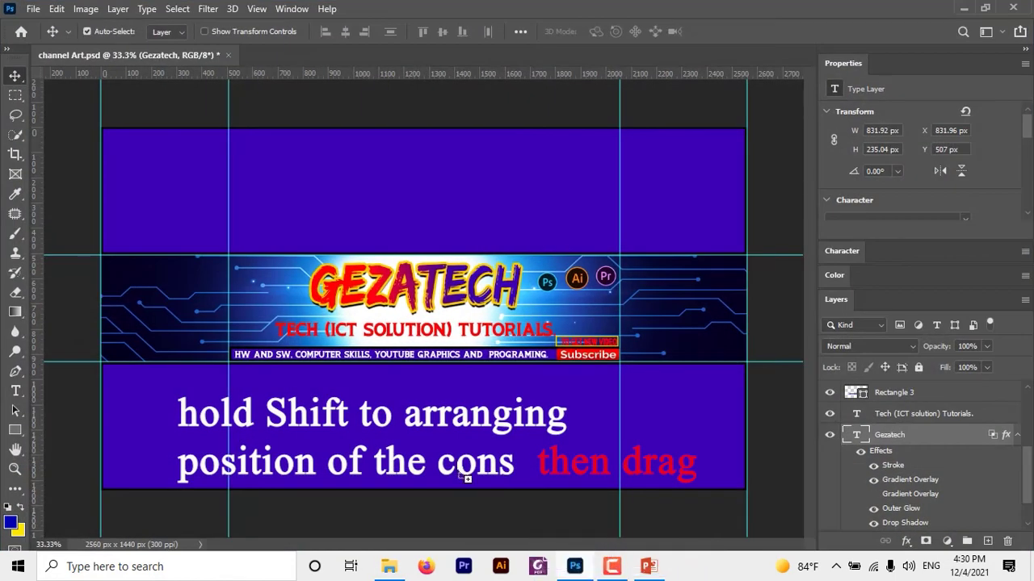
{"action": "left_click_drag", "start_coordinate": [587, 574], "coordinate": [164, 310]}
{"action": "left_click_drag", "start_coordinate": [164, 309], "coordinate": [164, 309]}
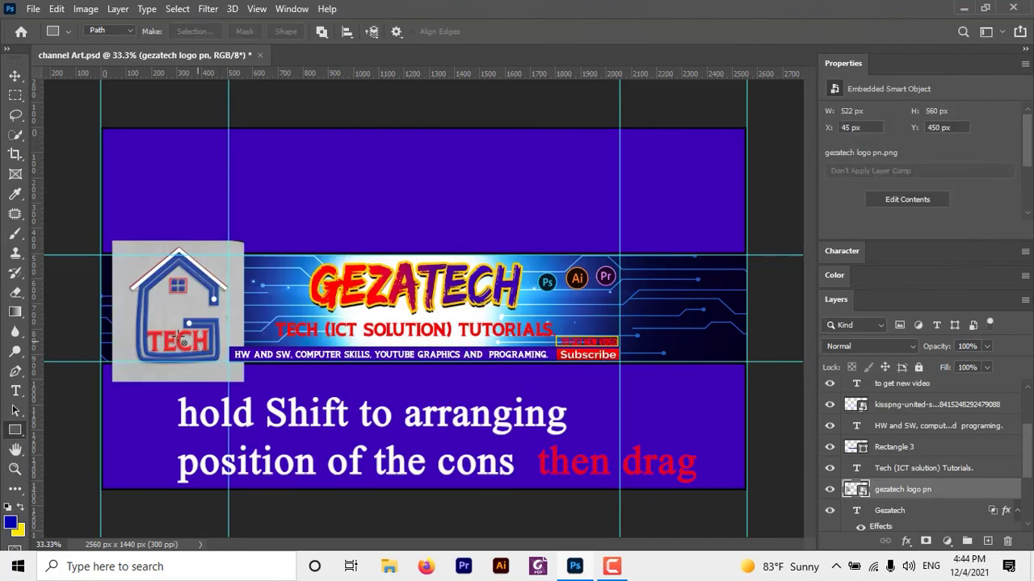
- Draw a 466×489 px ellipse path over the gezatech house logo with the Ellipse Tool
{"action": "right_click", "coordinate": [15, 430]}
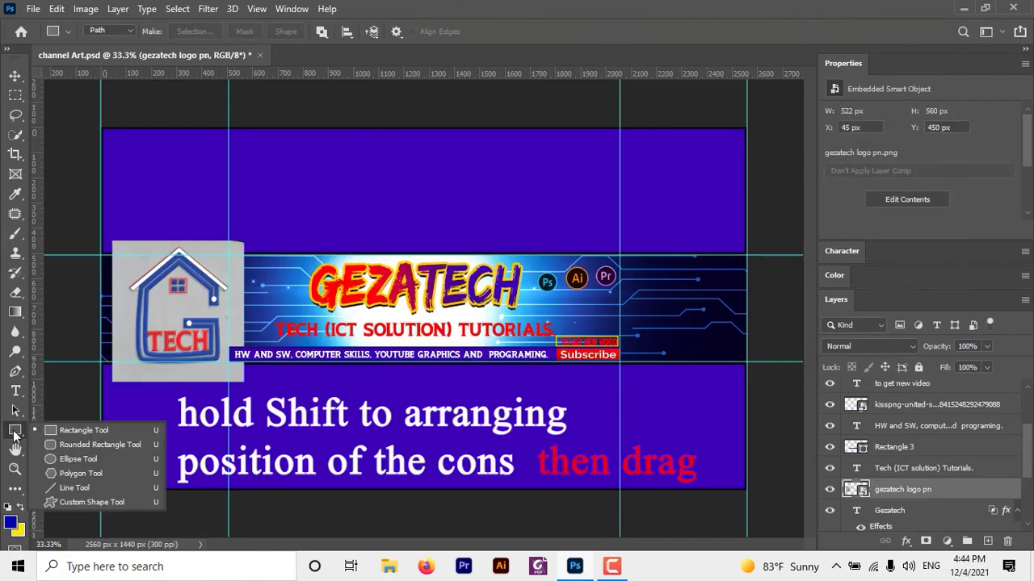
{"action": "left_click", "coordinate": [53, 458]}
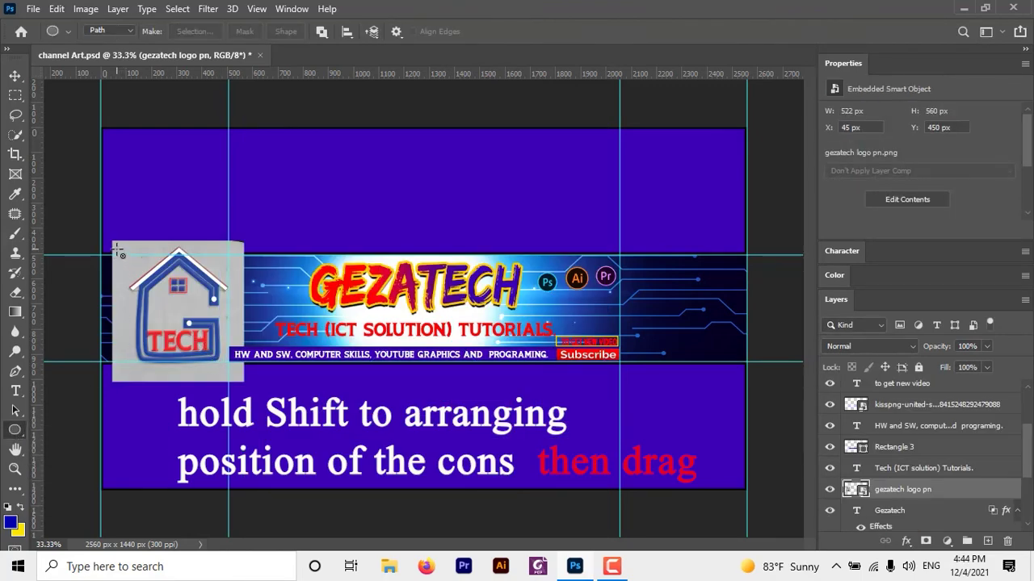
{"action": "mouse_move", "coordinate": [119, 248]}
{"action": "left_mouse_down"}
{"action": "mouse_move", "coordinate": [184, 377]}
{"action": "mouse_move", "coordinate": [236, 372]}
{"action": "left_mouse_up"}
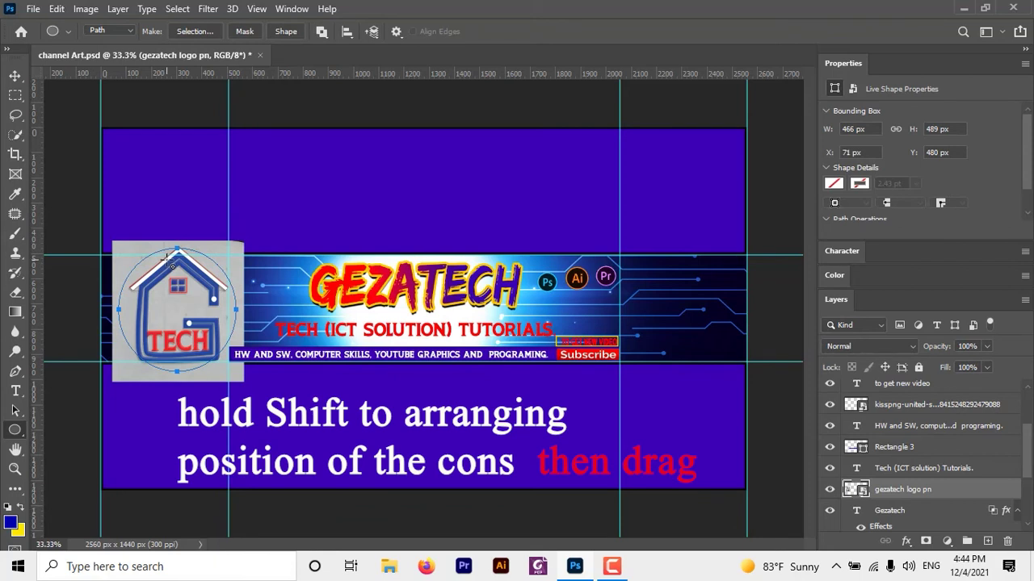
- Free-transform the ellipse path, adjusting its top and left and right sides around the logo
{"action": "key", "text": "ctrl+t"}
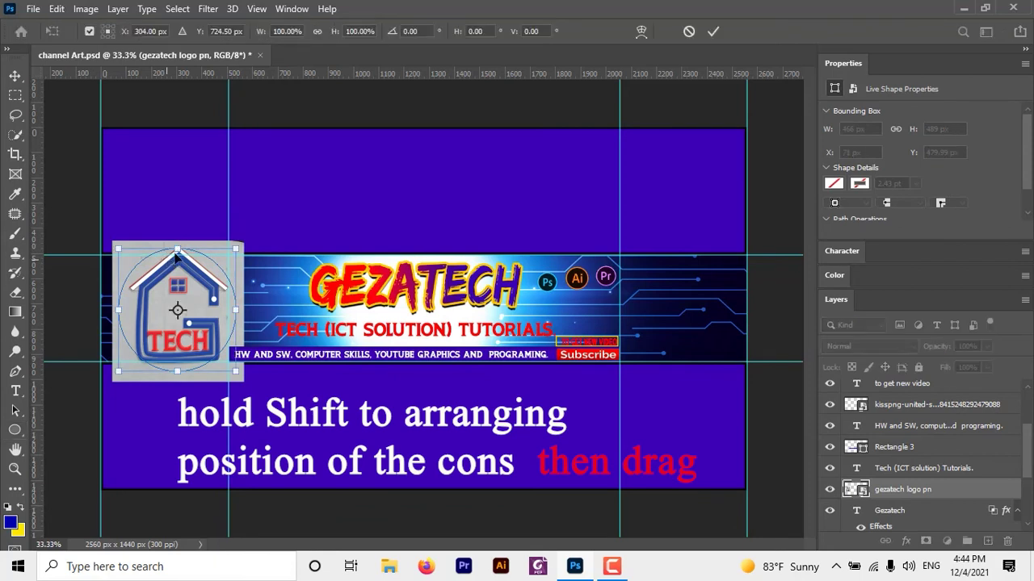
{"action": "left_click_drag", "start_coordinate": [179, 250], "coordinate": [179, 244]}
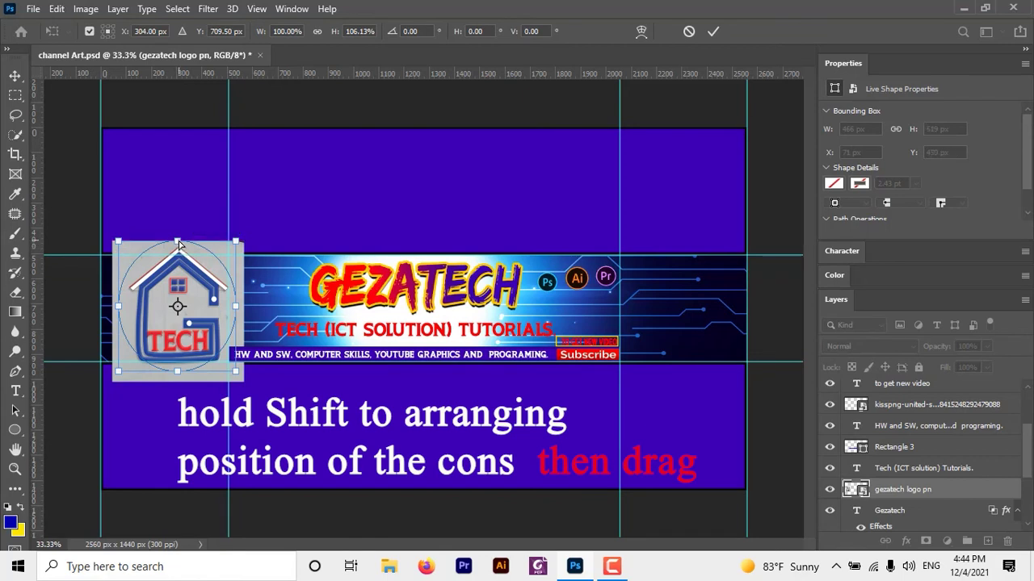
{"action": "left_click_drag", "start_coordinate": [178, 246], "coordinate": [179, 246]}
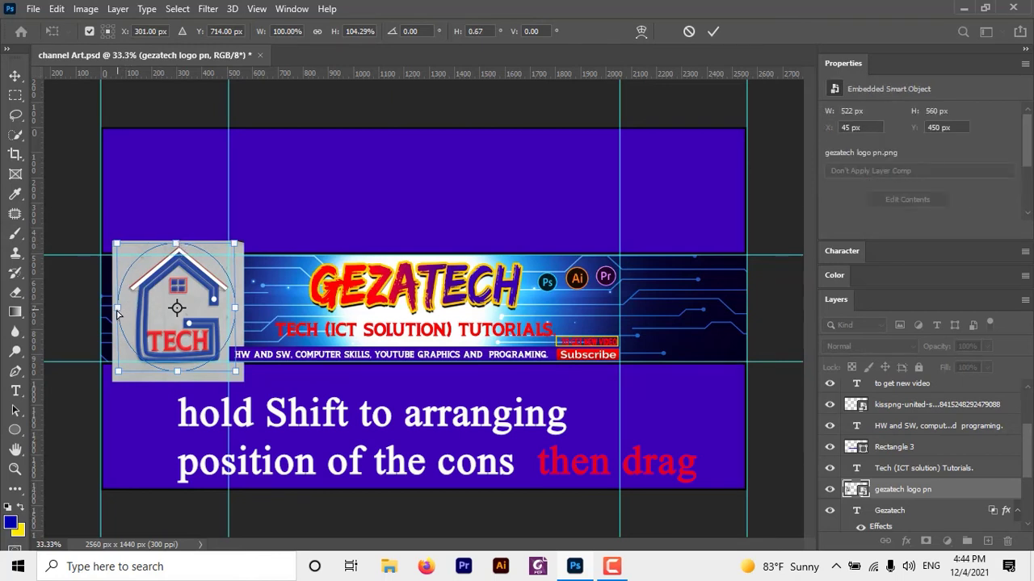
{"action": "left_click_drag", "start_coordinate": [117, 314], "coordinate": [124, 314]}
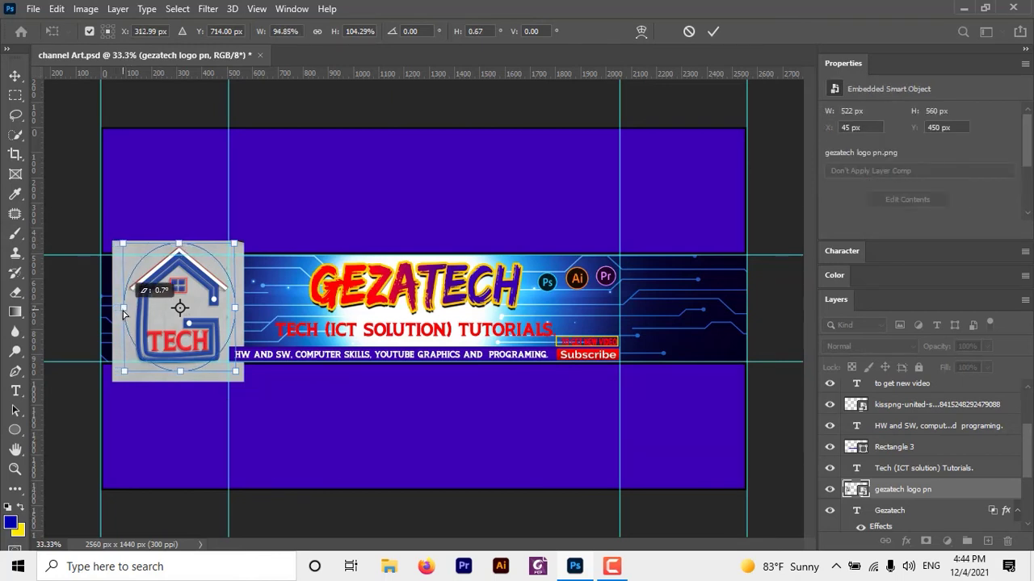
{"action": "left_click_drag", "start_coordinate": [235, 307], "coordinate": [235, 307]}
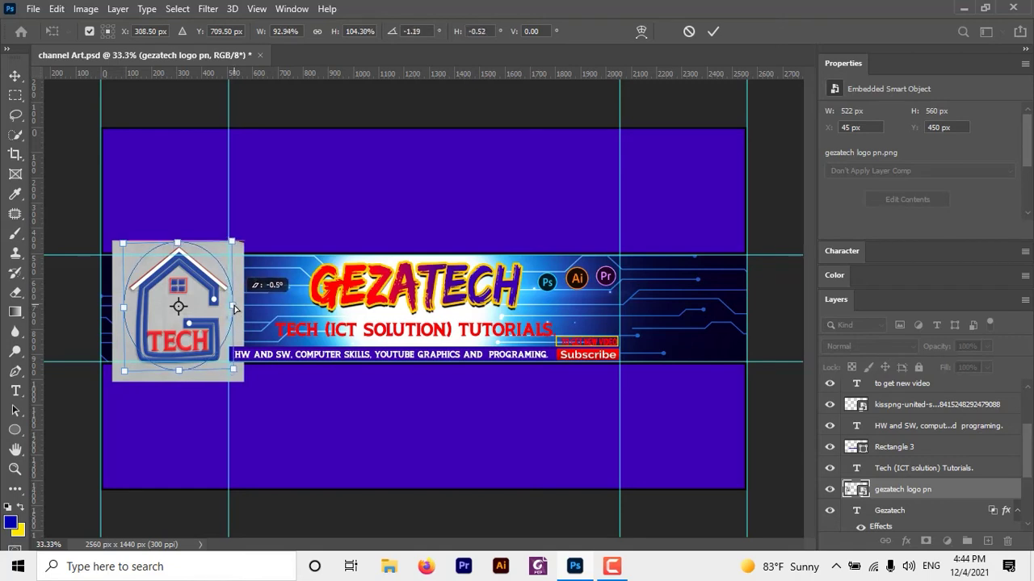
{"action": "left_click_drag", "start_coordinate": [179, 242], "coordinate": [178, 244]}
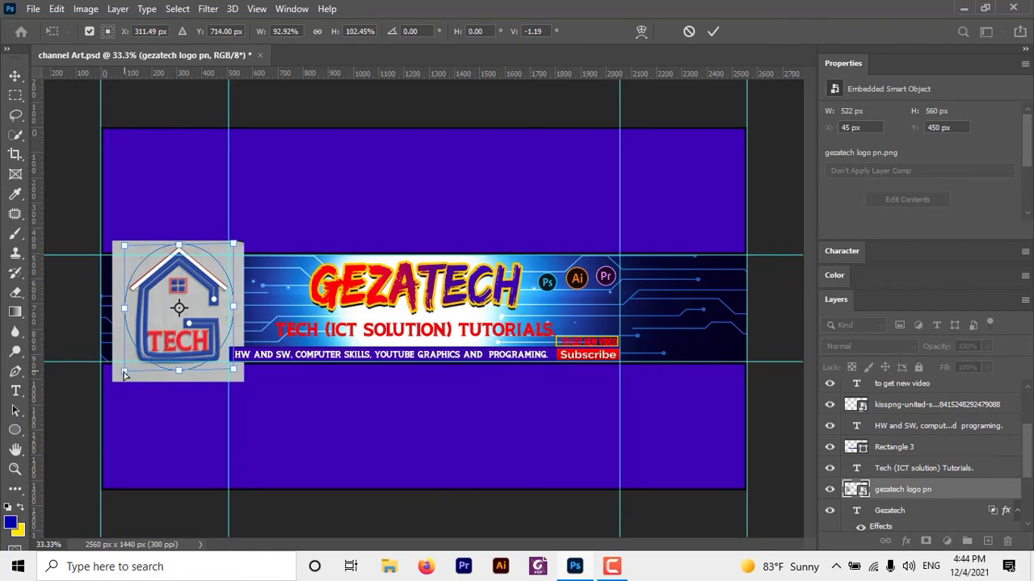
- Fit the ellipse's bottom edge and corners to the logo, raising the live-shape-to-path prompt
{"action": "left_click_drag", "start_coordinate": [124, 374], "coordinate": [119, 377]}
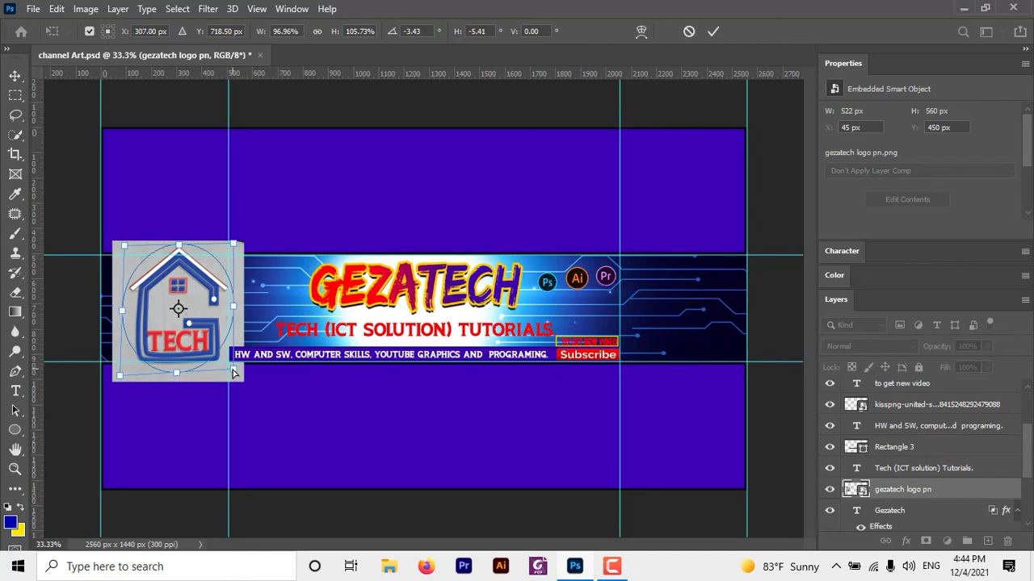
{"action": "left_click_drag", "start_coordinate": [234, 372], "coordinate": [239, 378]}
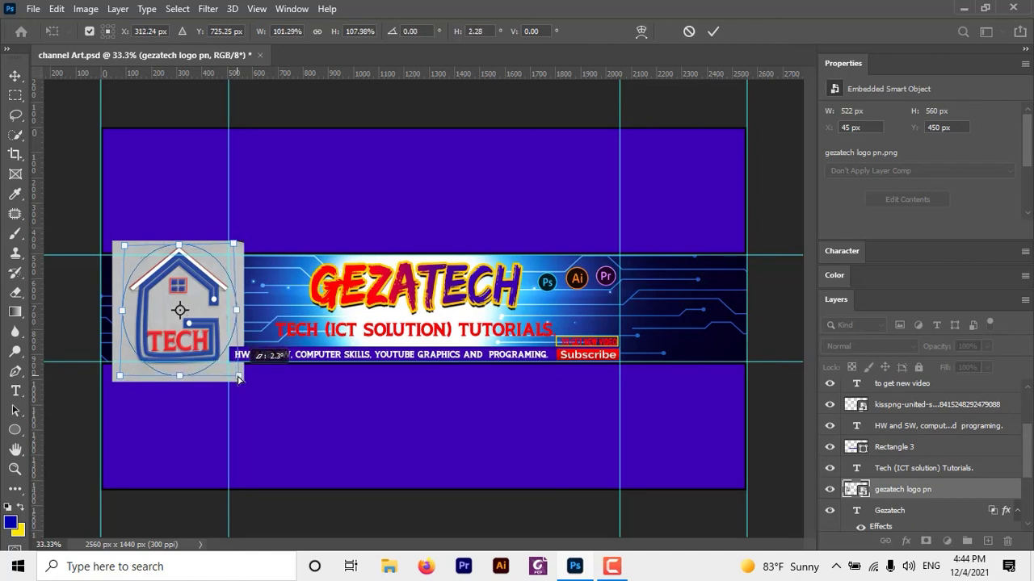
{"action": "left_click_drag", "start_coordinate": [239, 378], "coordinate": [184, 378]}
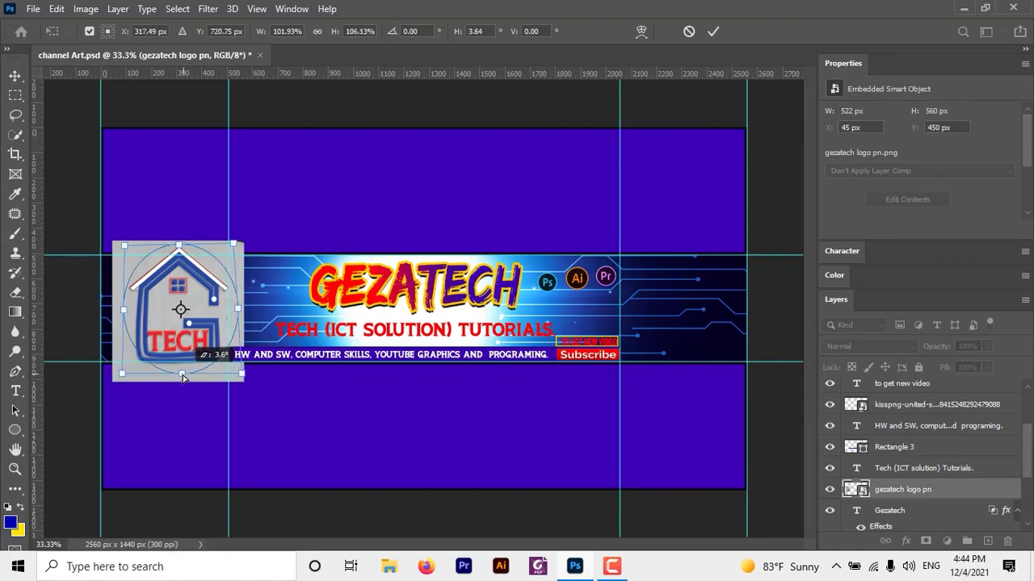
{"action": "left_click_drag", "start_coordinate": [184, 378], "coordinate": [183, 378]}
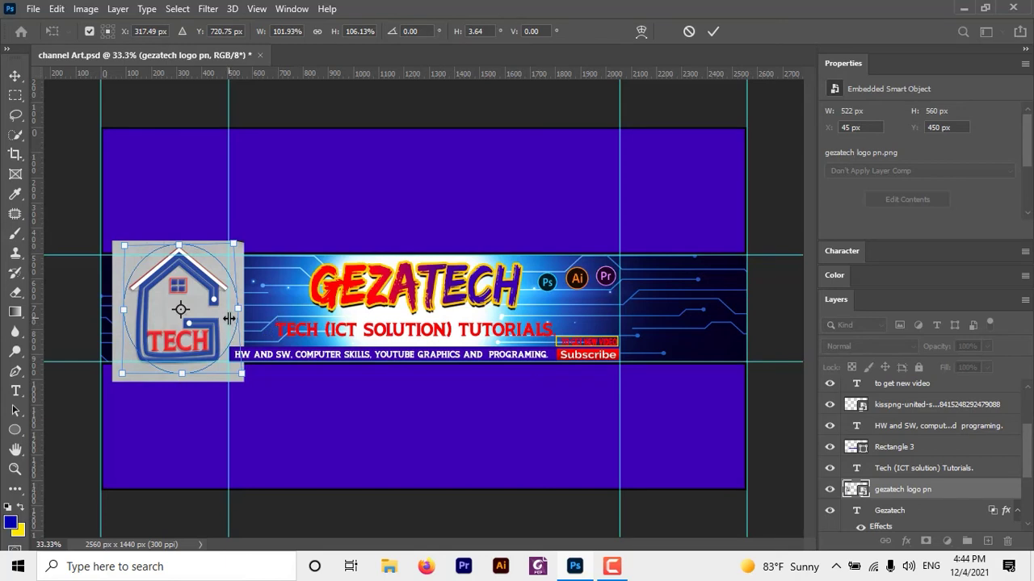
{"action": "left_click_drag", "start_coordinate": [183, 377], "coordinate": [118, 377]}
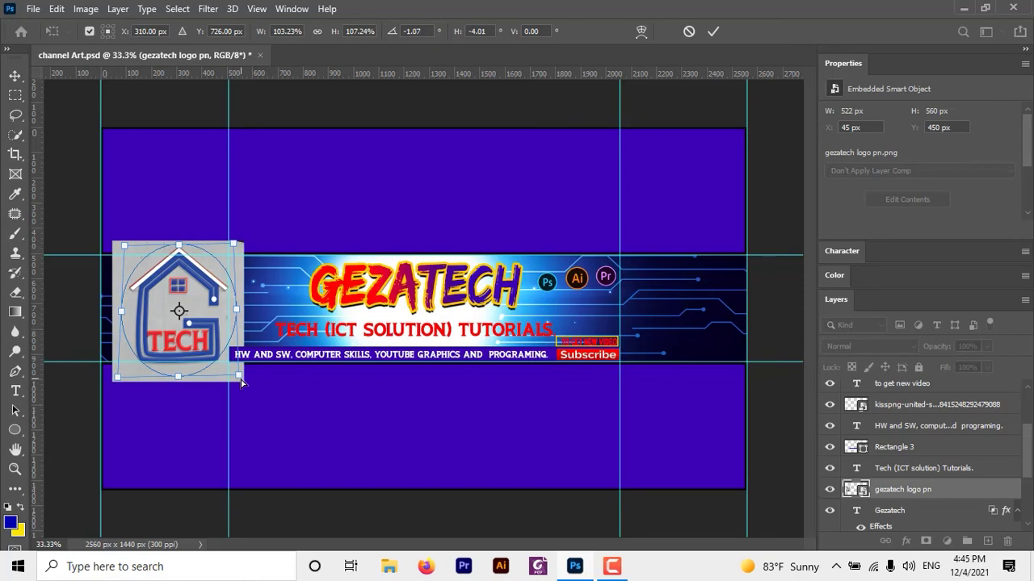
{"action": "left_click_drag", "start_coordinate": [239, 377], "coordinate": [240, 377]}
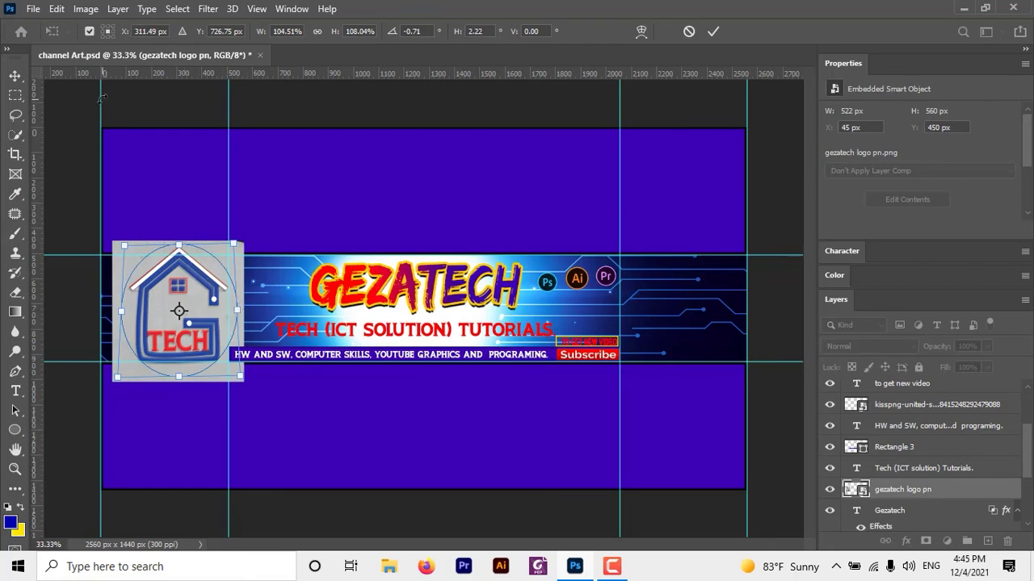
{"action": "left_click", "coordinate": [13, 431]}
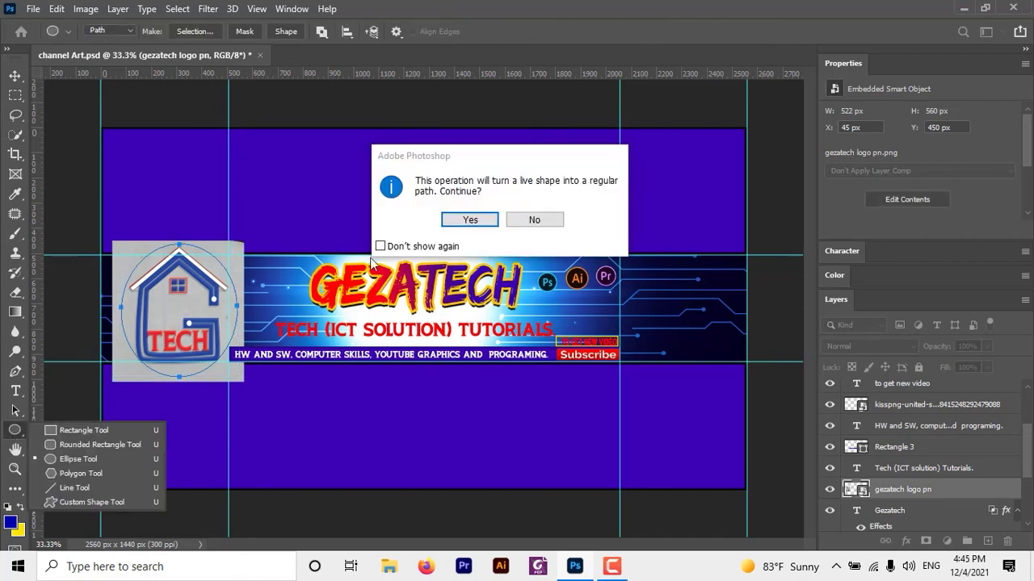
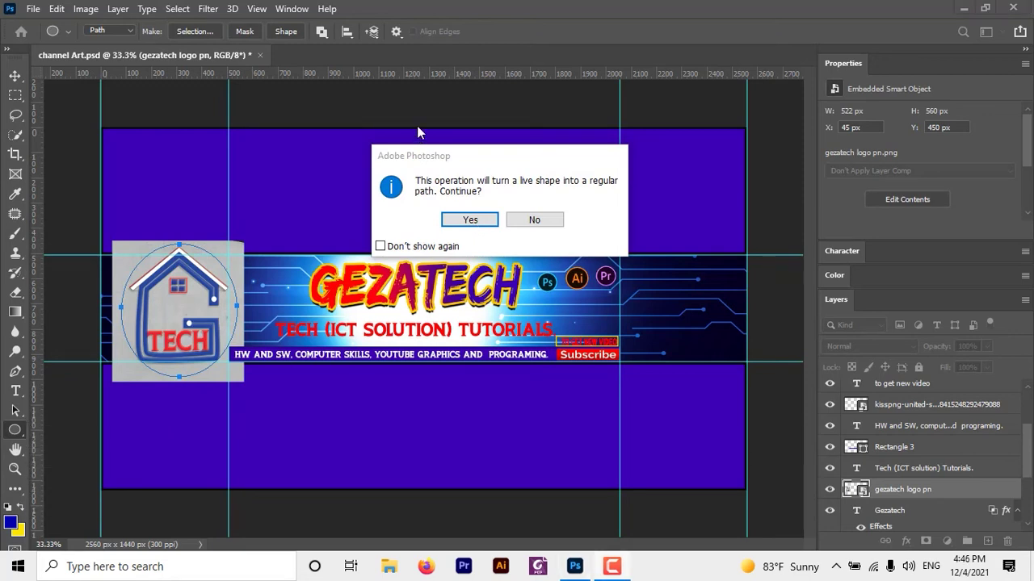
- Convert the ellipse to a path, mask the logo to the oval, and create shape layer Ellipse 1
{"action": "left_click", "coordinate": [469, 221]}
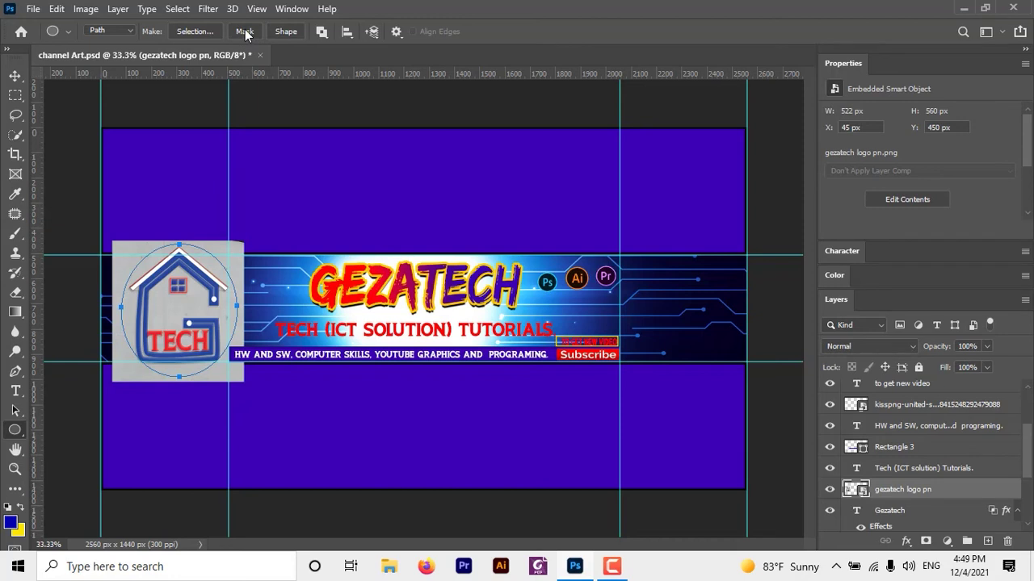
{"action": "left_click", "coordinate": [245, 31]}
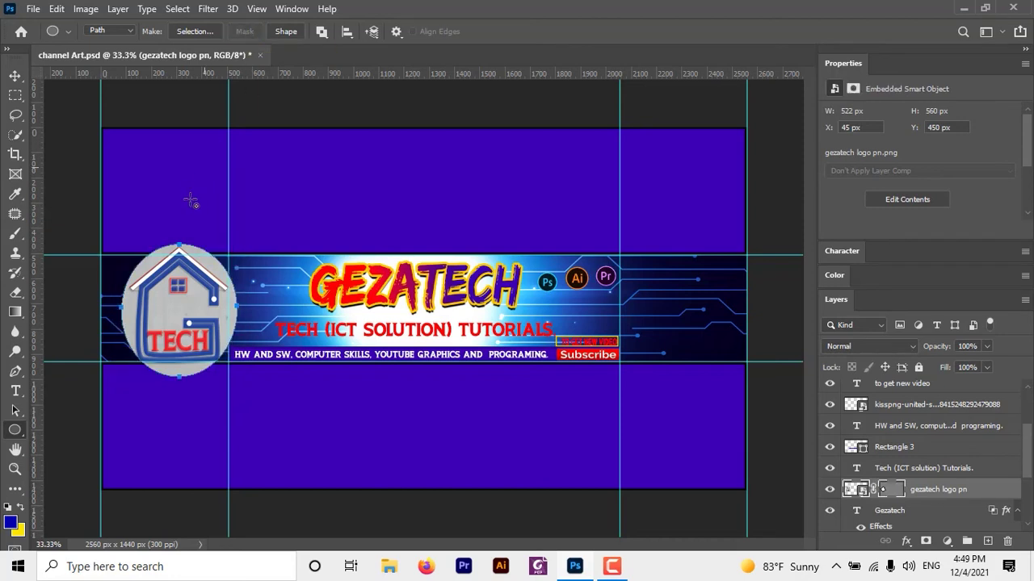
{"action": "left_click", "coordinate": [285, 32]}
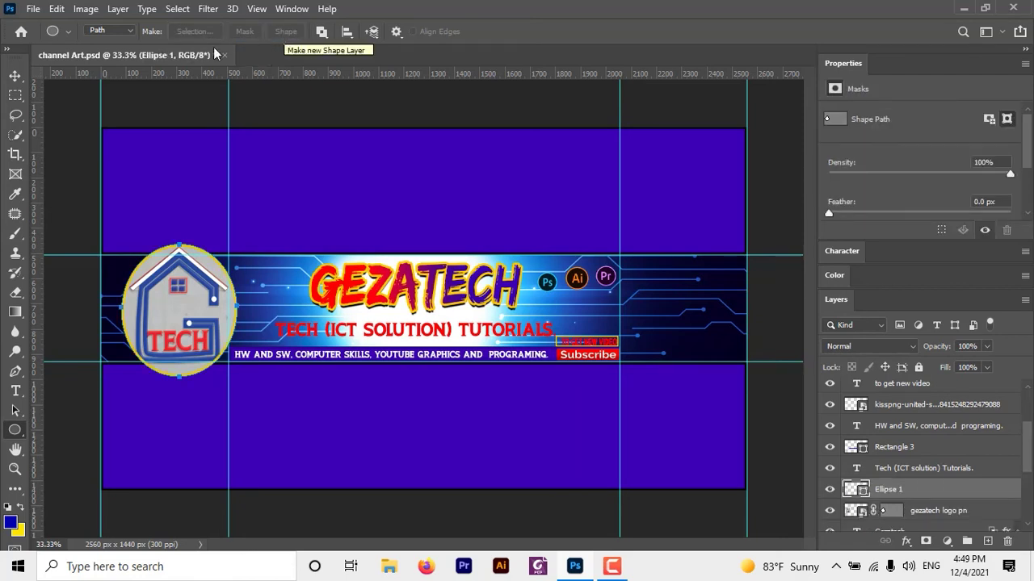
- Set the background colour to red in the Color Picker
{"action": "left_click", "coordinate": [19, 530]}
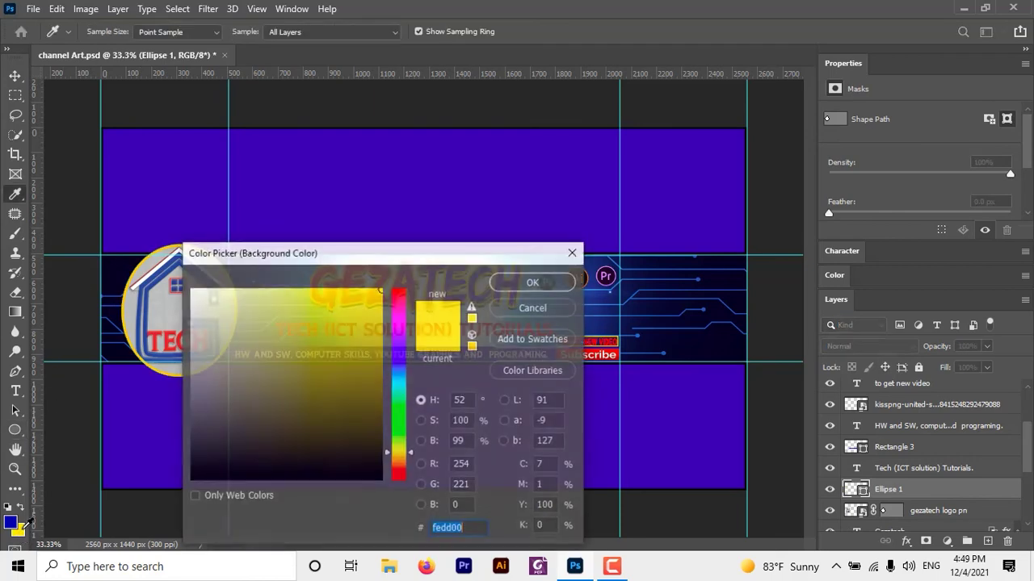
{"action": "left_click", "coordinate": [398, 290]}
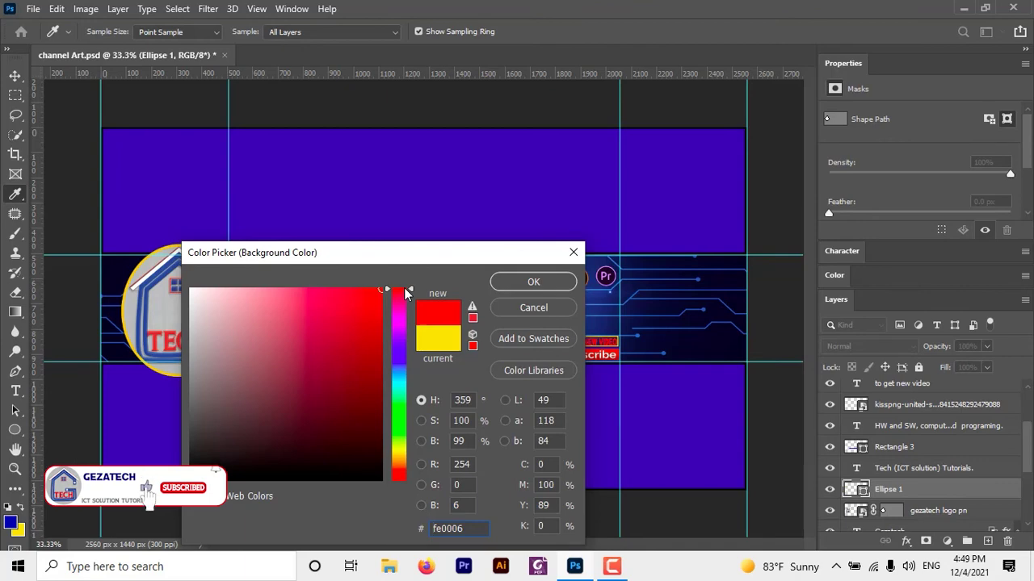
{"action": "left_click_drag", "start_coordinate": [406, 293], "coordinate": [399, 475]}
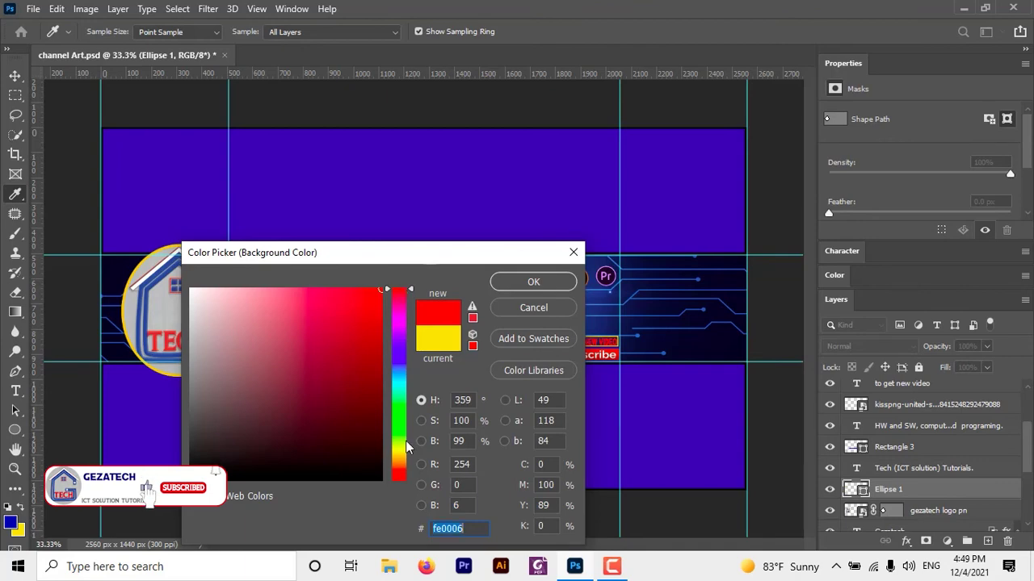
{"action": "left_click", "coordinate": [532, 282]}
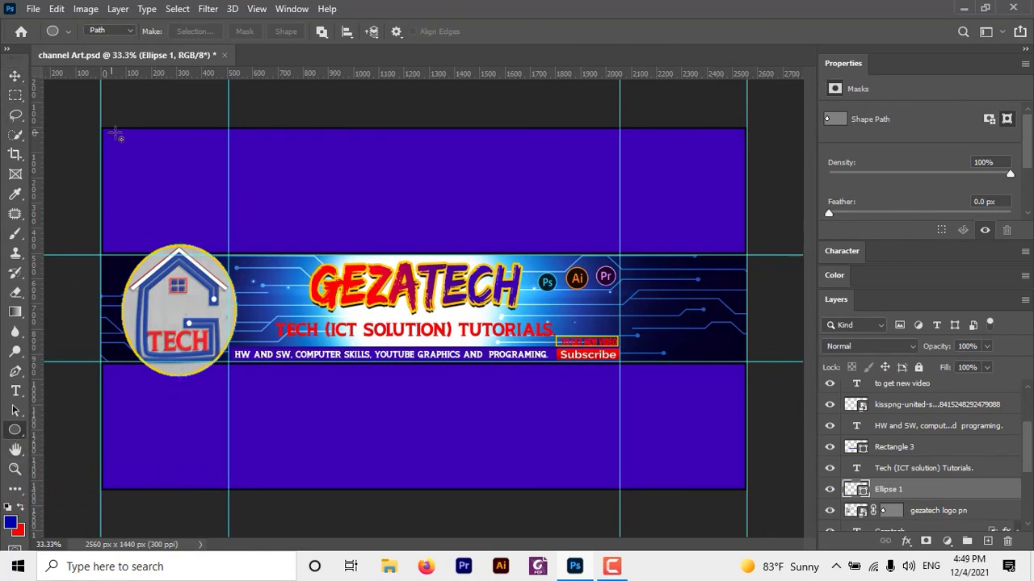
- Switch the Ellipse tool to Shape mode and give the Ellipse 1 ring a red stroke
{"action": "left_click", "coordinate": [131, 31]}
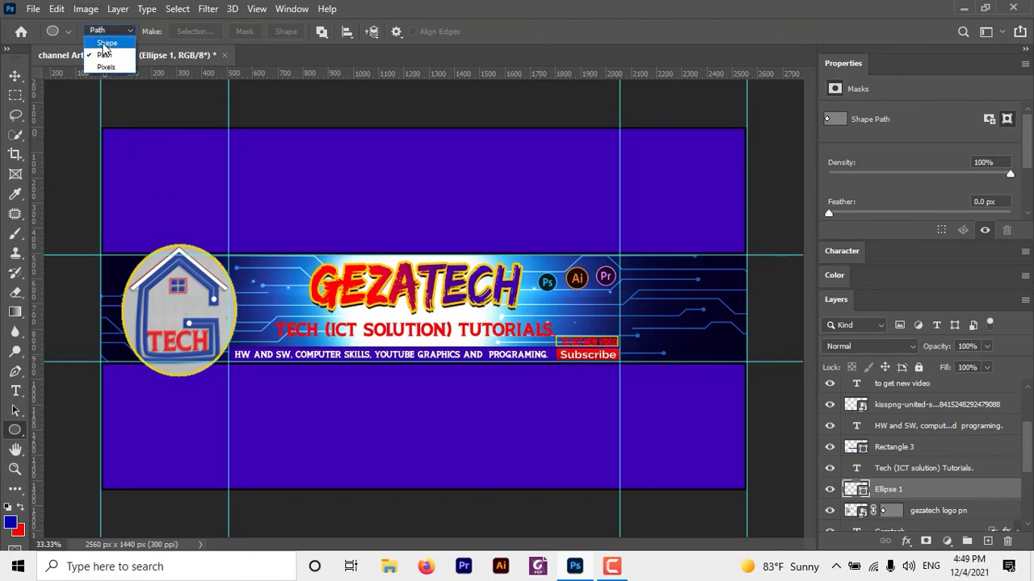
{"action": "left_click", "coordinate": [103, 44]}
{"action": "left_click", "coordinate": [223, 31]}
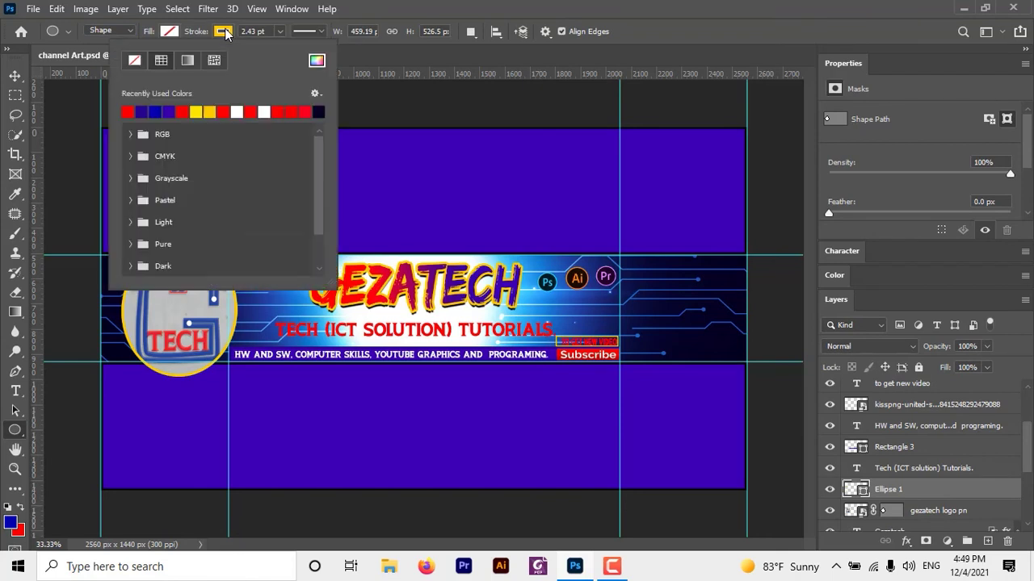
{"action": "left_click", "coordinate": [151, 110]}
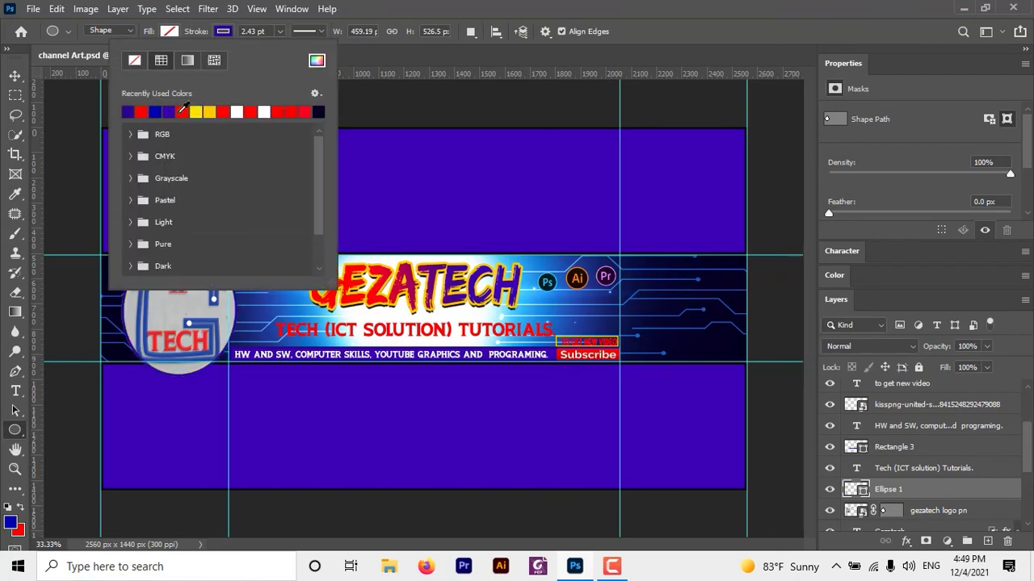
{"action": "left_click", "coordinate": [171, 111]}
{"action": "left_click", "coordinate": [186, 109]}
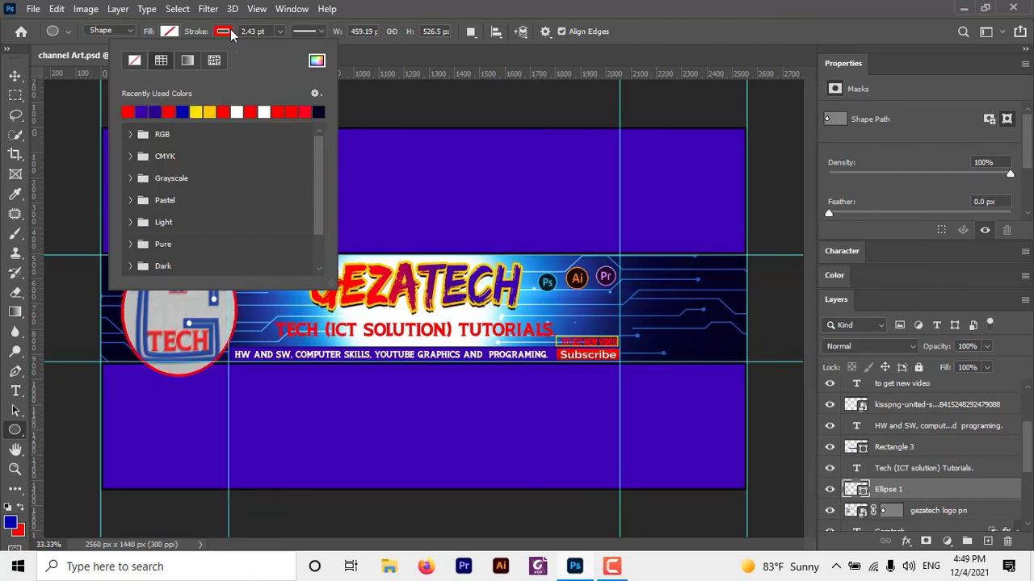
{"action": "left_click", "coordinate": [323, 34]}
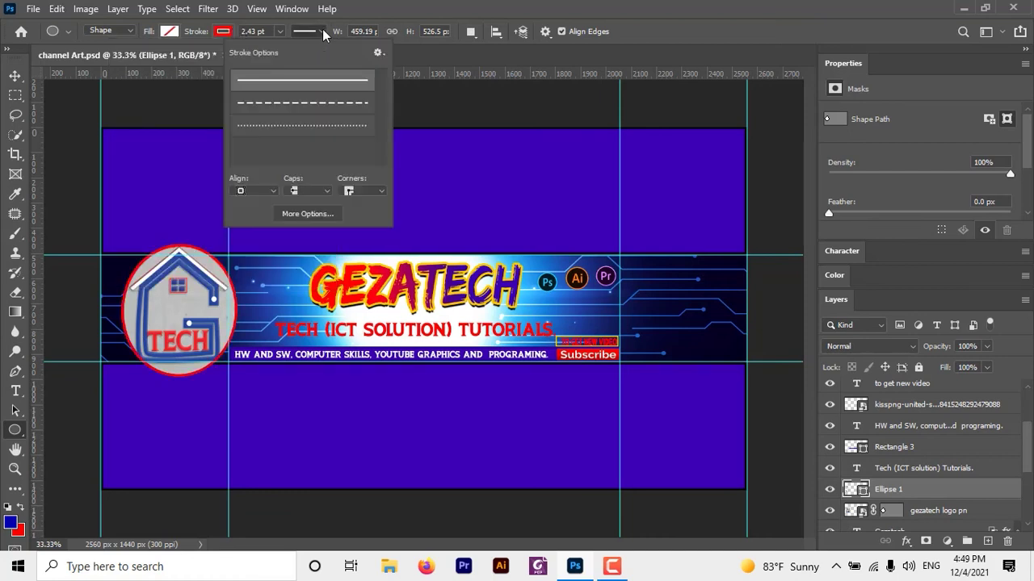
{"action": "left_click", "coordinate": [323, 34]}
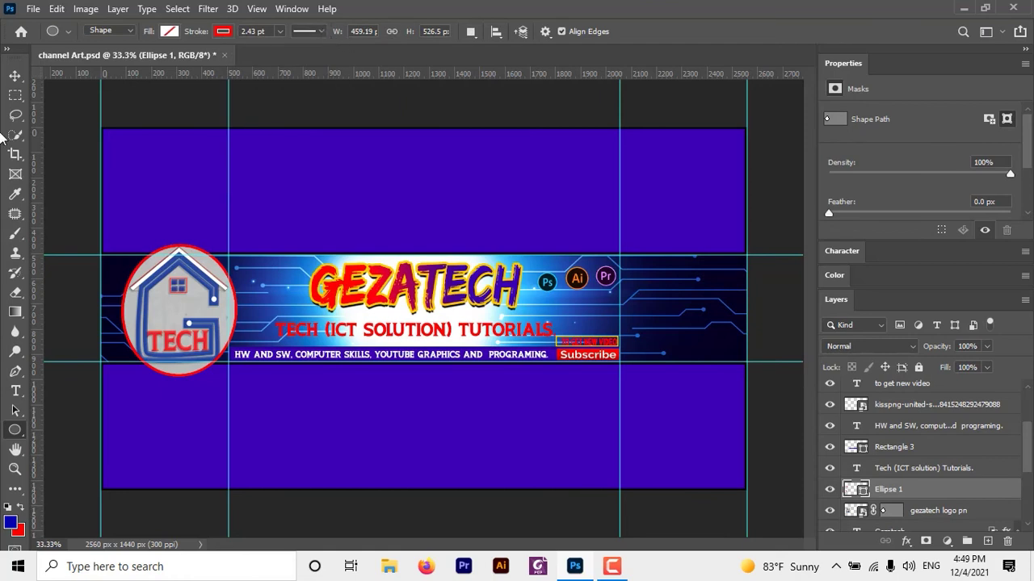
- Try shrinking the oval outline with Free Transform, then undo the resize
{"action": "key", "text": "ctrl+t"}
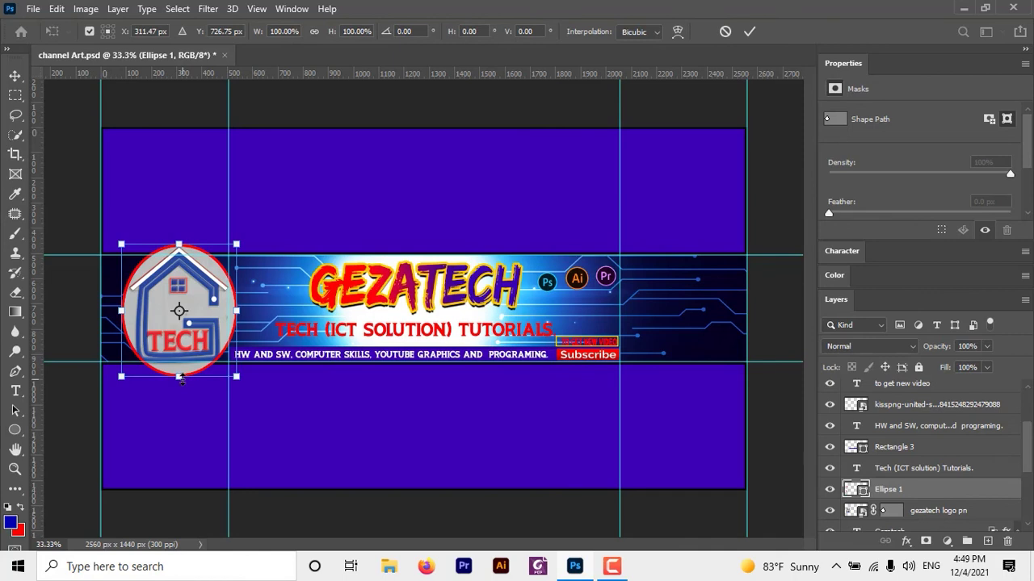
{"action": "left_click_drag", "start_coordinate": [179, 377], "coordinate": [180, 368]}
{"action": "key", "text": "ctrl+z"}
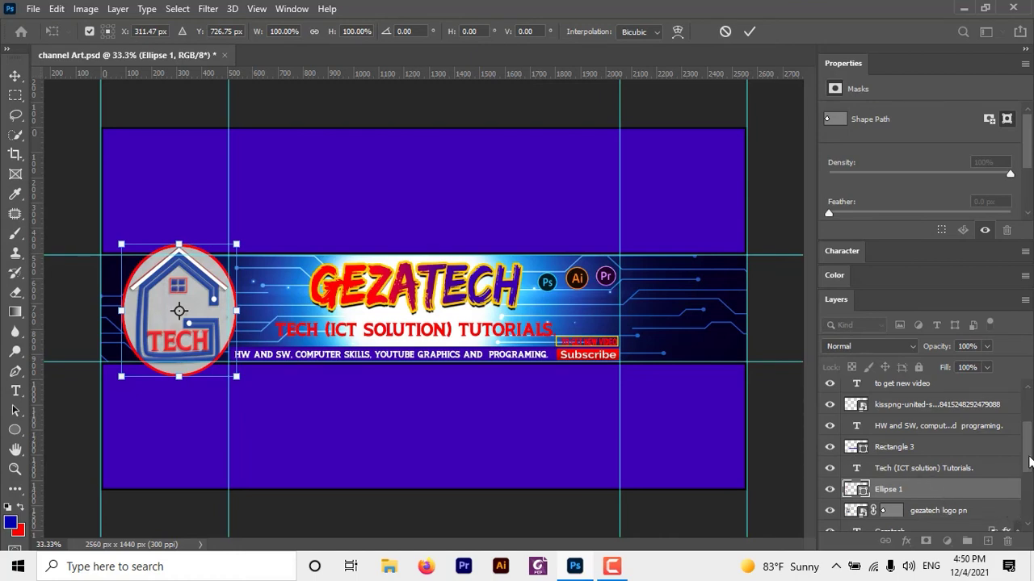
{"action": "scroll", "coordinate": [1029, 462], "scroll_direction": "down", "scroll_amount": 1}
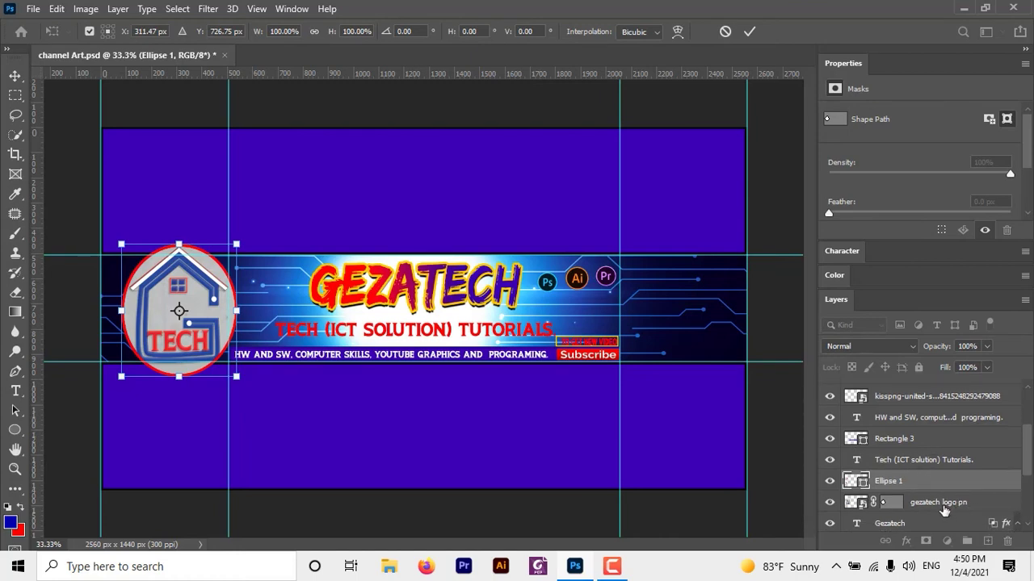
- Select the Ellipse 1 and gezatech logo layers and merge them into one layer
{"action": "left_click", "coordinate": [940, 504]}
{"action": "key", "text": "ctrl+z"}
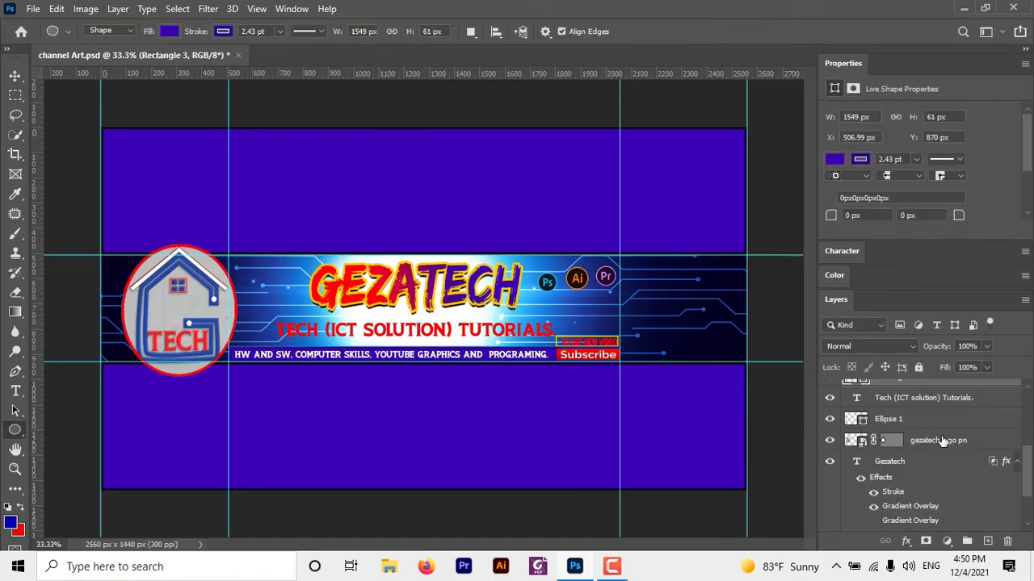
{"action": "left_click", "coordinate": [941, 445]}
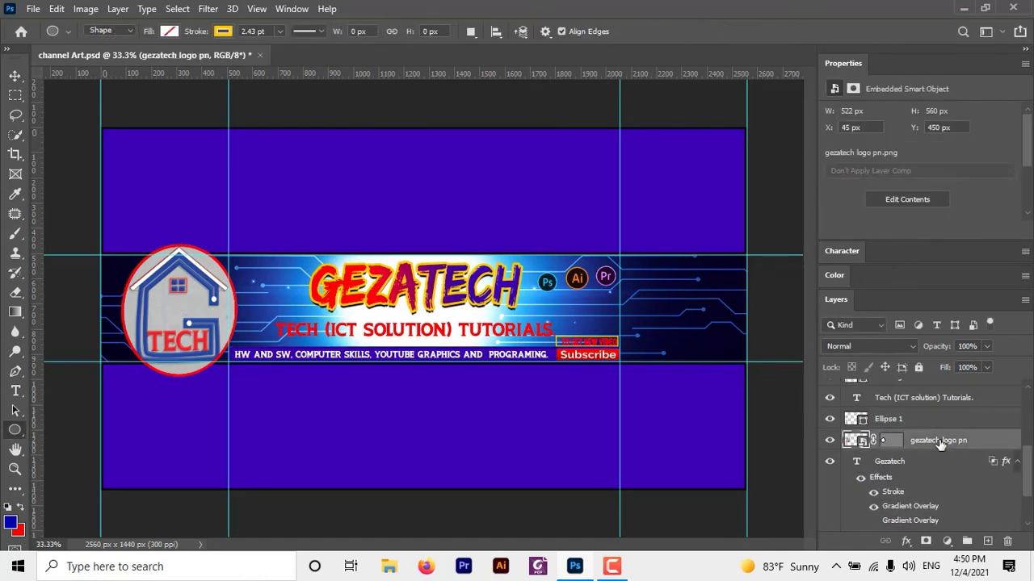
{"action": "left_click", "coordinate": [891, 463], "text": "ctrl"}
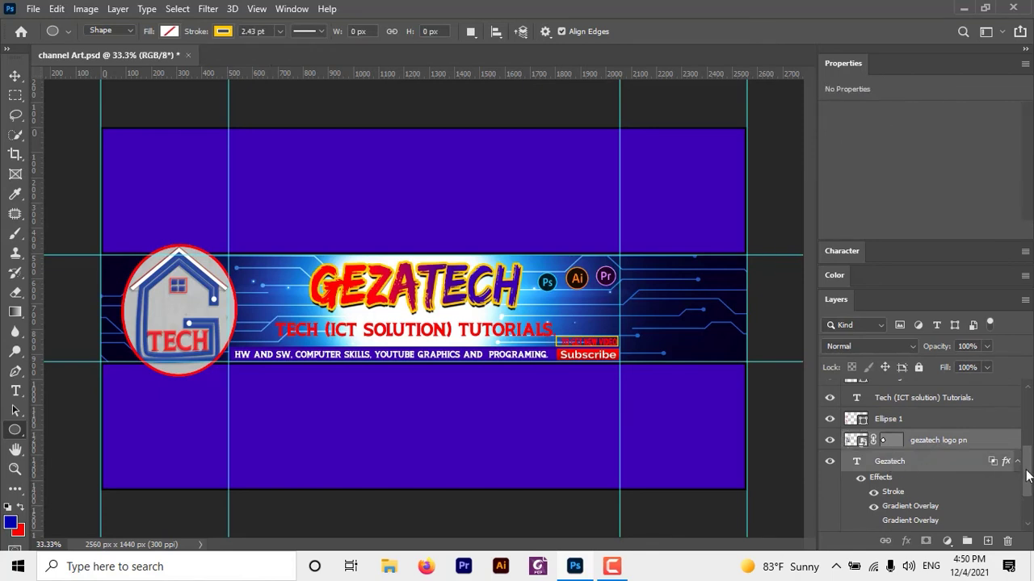
{"action": "left_click", "coordinate": [965, 441]}
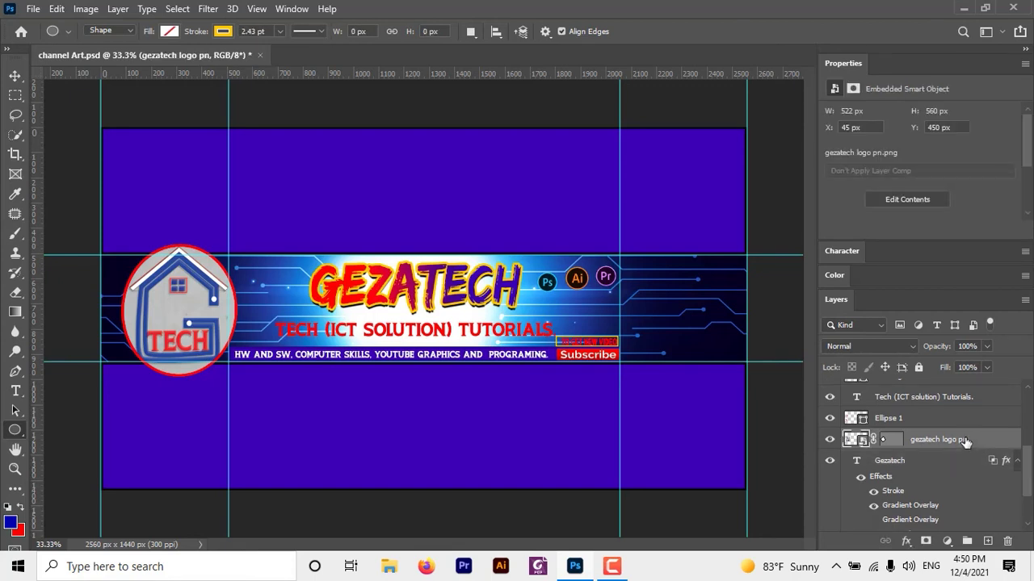
{"action": "left_click", "coordinate": [925, 419]}
{"action": "left_click", "coordinate": [946, 441], "text": "ctrl"}
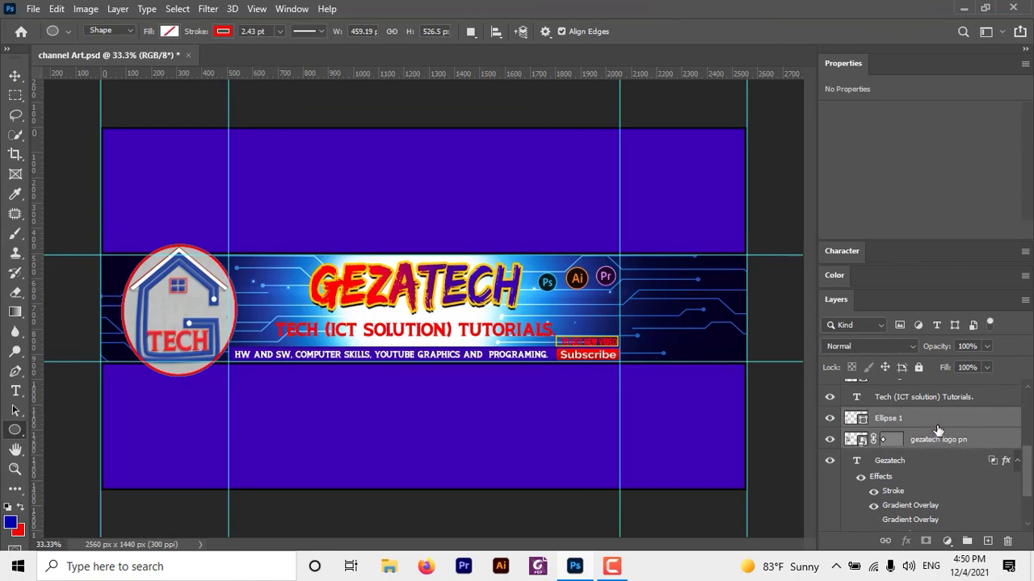
{"action": "right_click", "coordinate": [933, 434]}
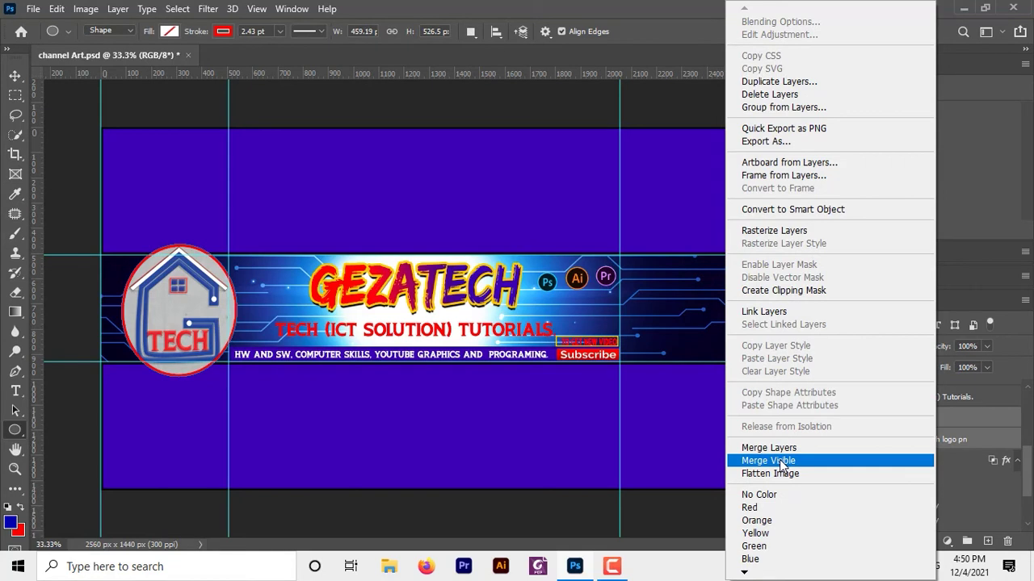
{"action": "left_click", "coordinate": [783, 448]}
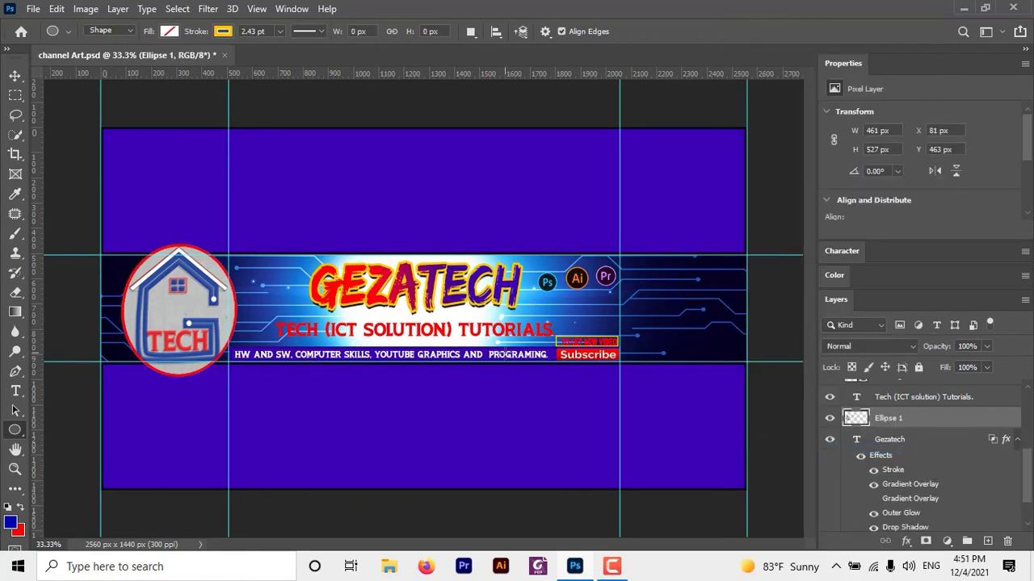
- Scale the logo to about 81% at the banner's left edge and begin a text layer at upper right
{"action": "key", "text": "ctrl+t"}
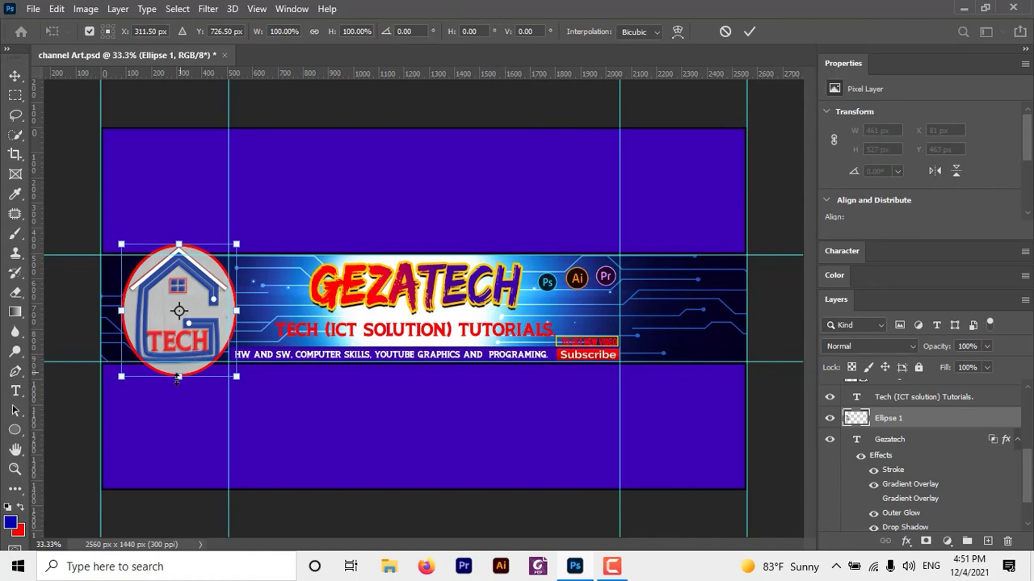
{"action": "left_click_drag", "start_coordinate": [180, 377], "coordinate": [180, 360]}
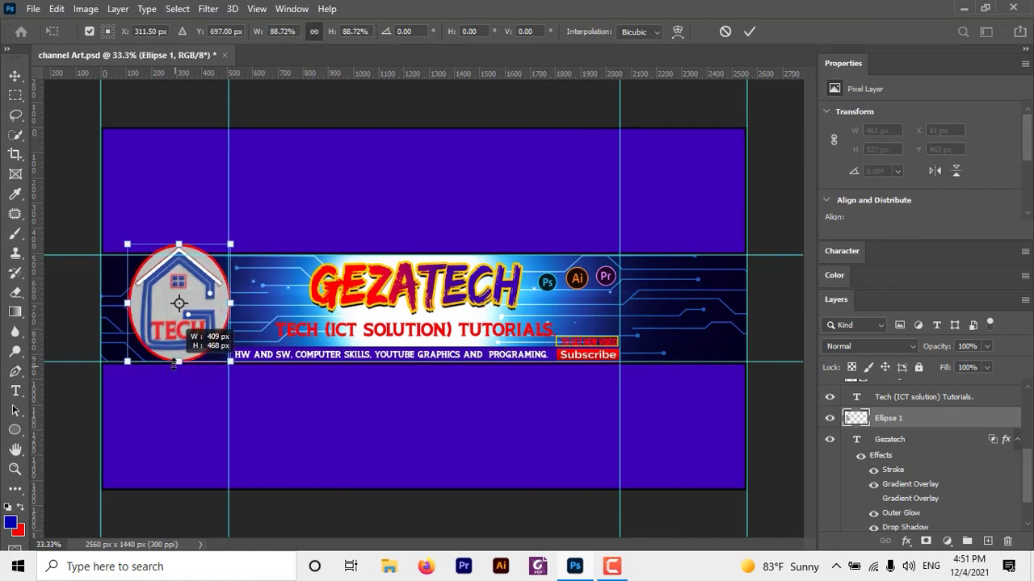
{"action": "left_click_drag", "start_coordinate": [184, 303], "coordinate": [157, 303]}
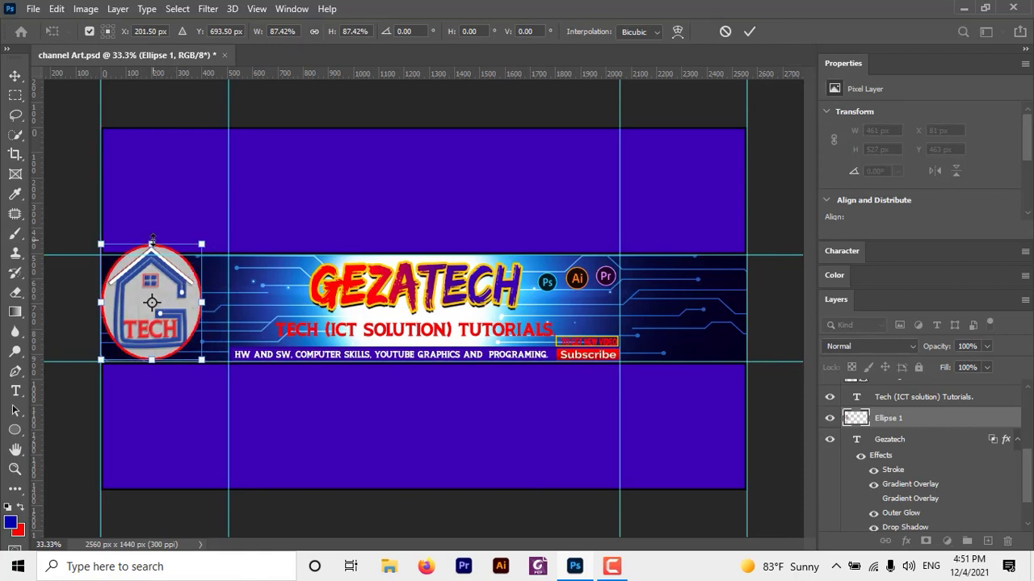
{"action": "left_click_drag", "start_coordinate": [152, 241], "coordinate": [152, 249]}
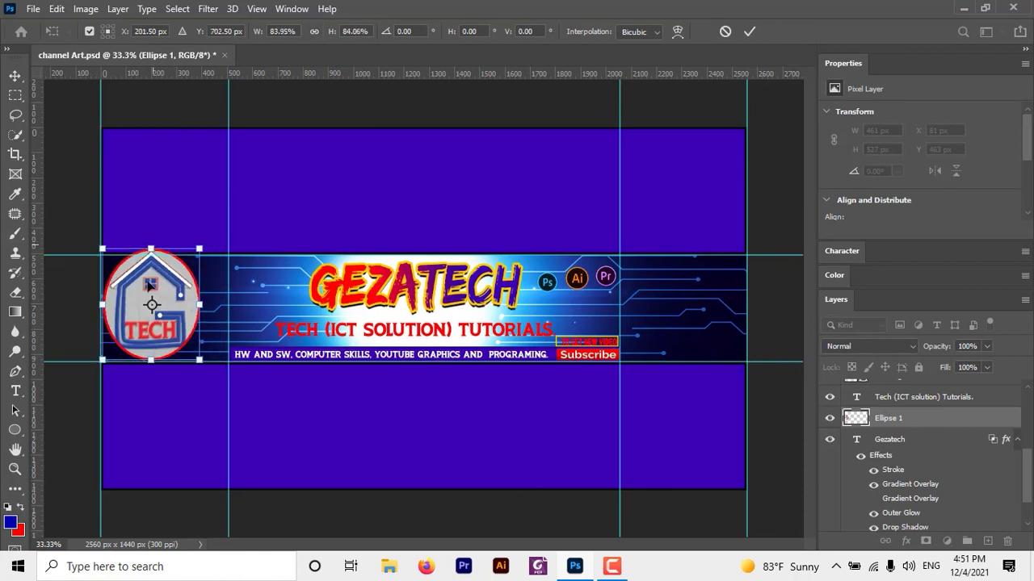
{"action": "left_click_drag", "start_coordinate": [151, 303], "coordinate": [161, 305]}
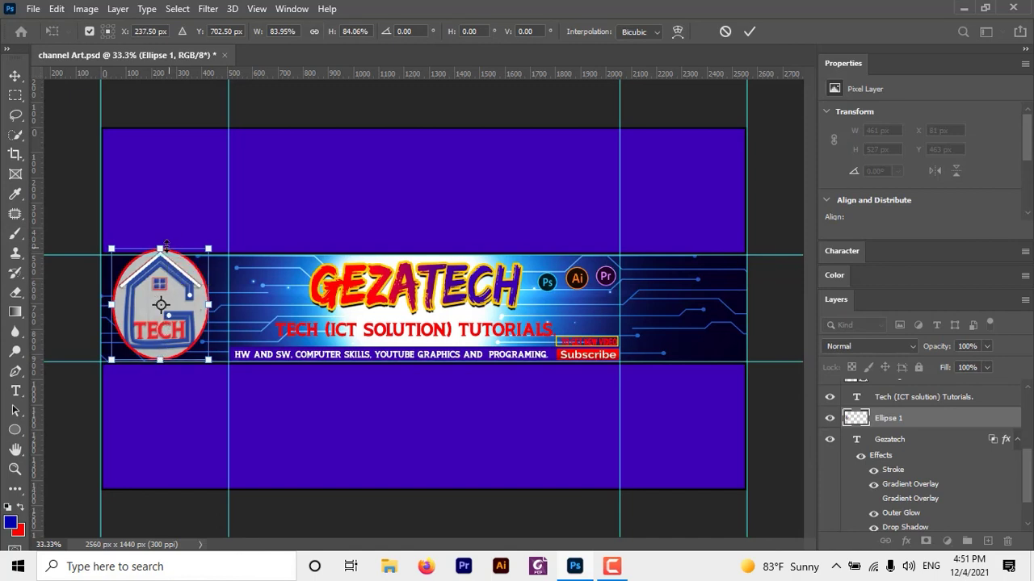
{"action": "left_click_drag", "start_coordinate": [160, 246], "coordinate": [160, 254]}
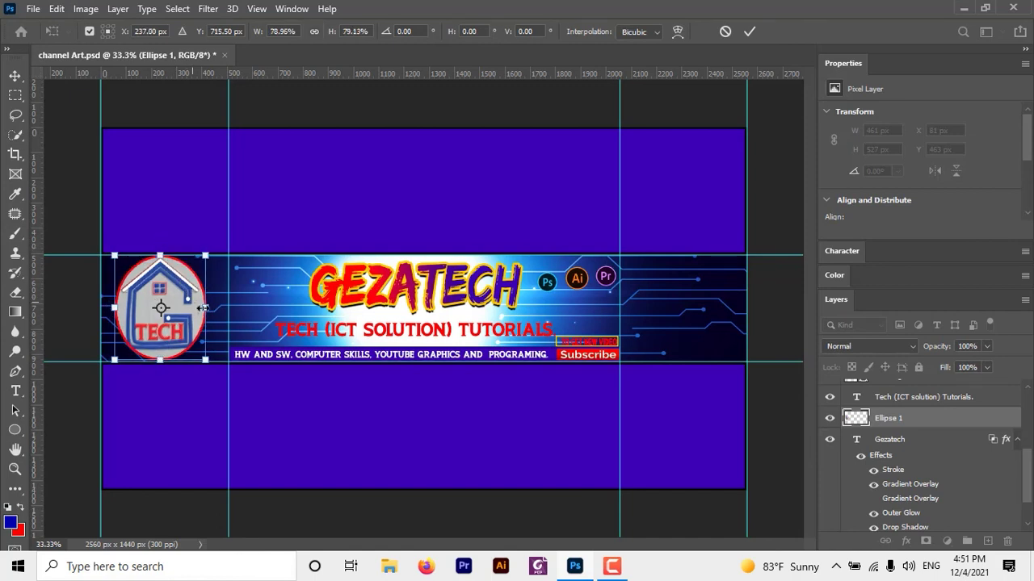
{"action": "left_click_drag", "start_coordinate": [207, 307], "coordinate": [210, 306]}
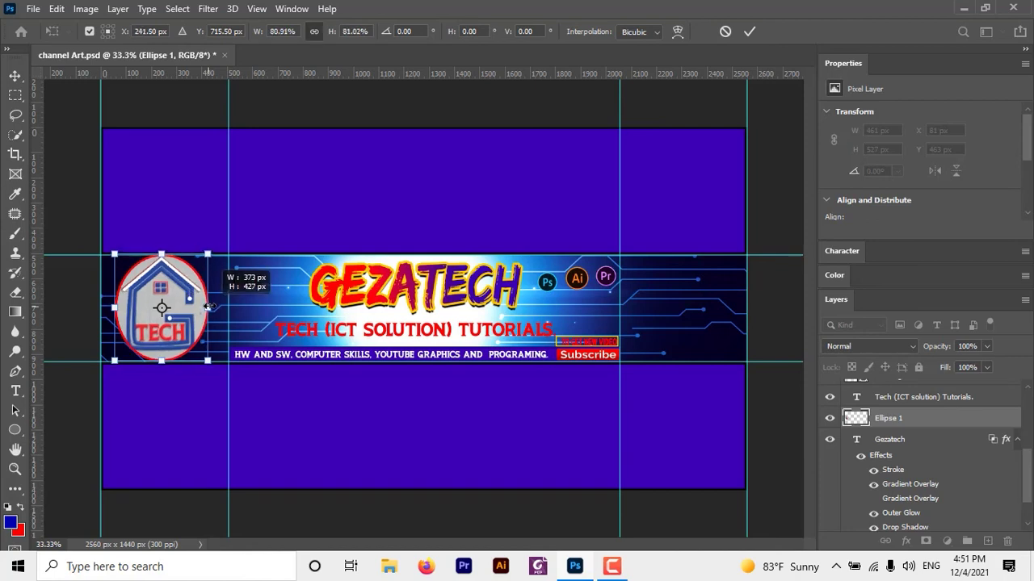
{"action": "left_click", "coordinate": [16, 75]}
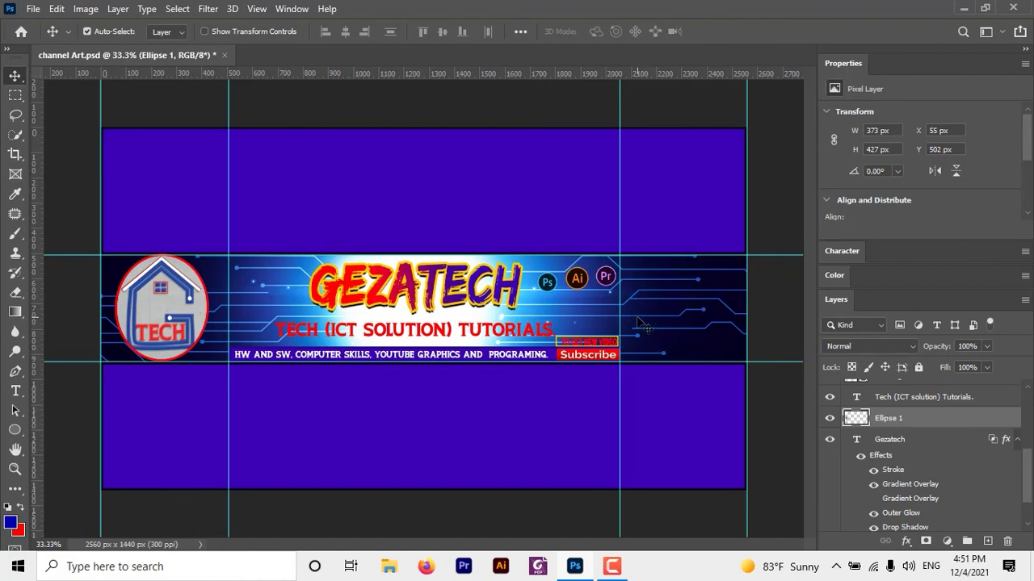
{"action": "key", "text": "t"}
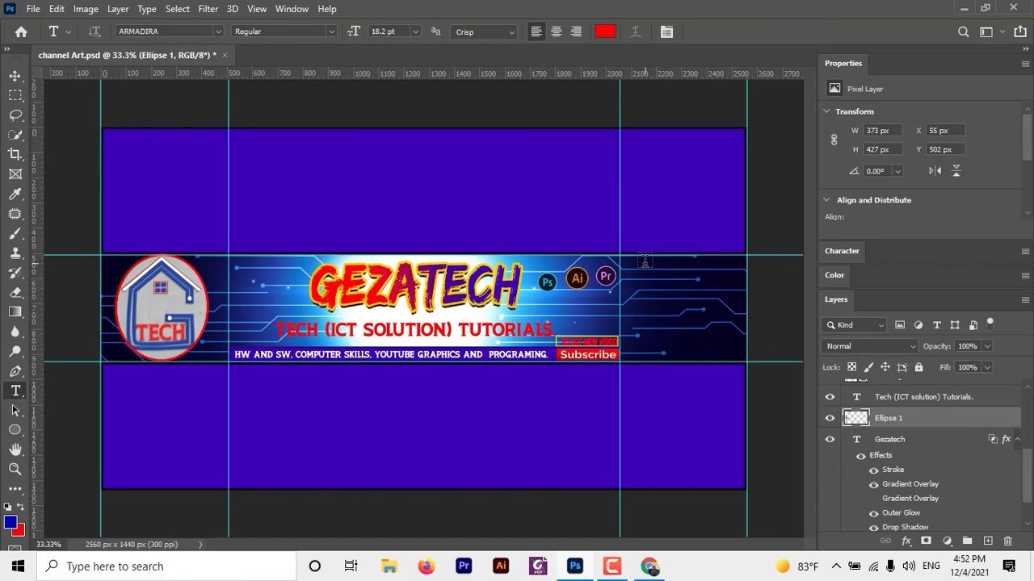
{"action": "left_click", "coordinate": [644, 261]}
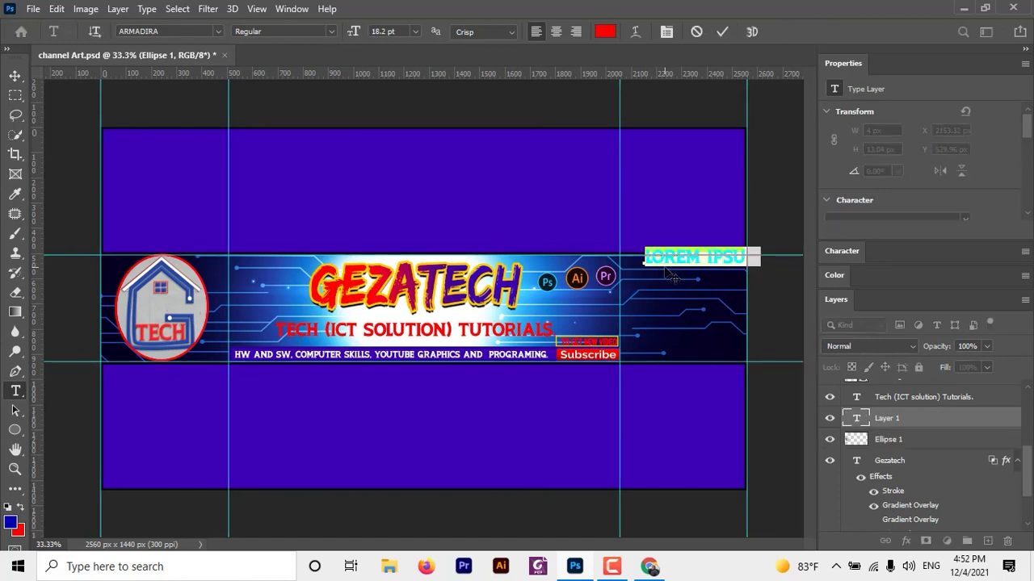
- Type the heading TOPICS at the banner's right and set it to 16 pt
{"action": "type", "text": "TOPI"}
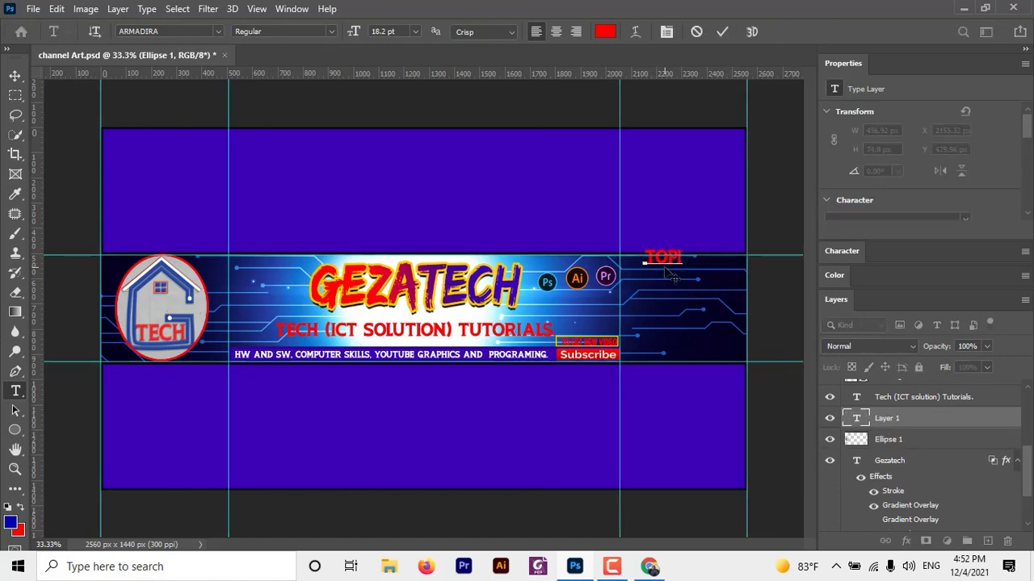
{"action": "type", "text": "CS"}
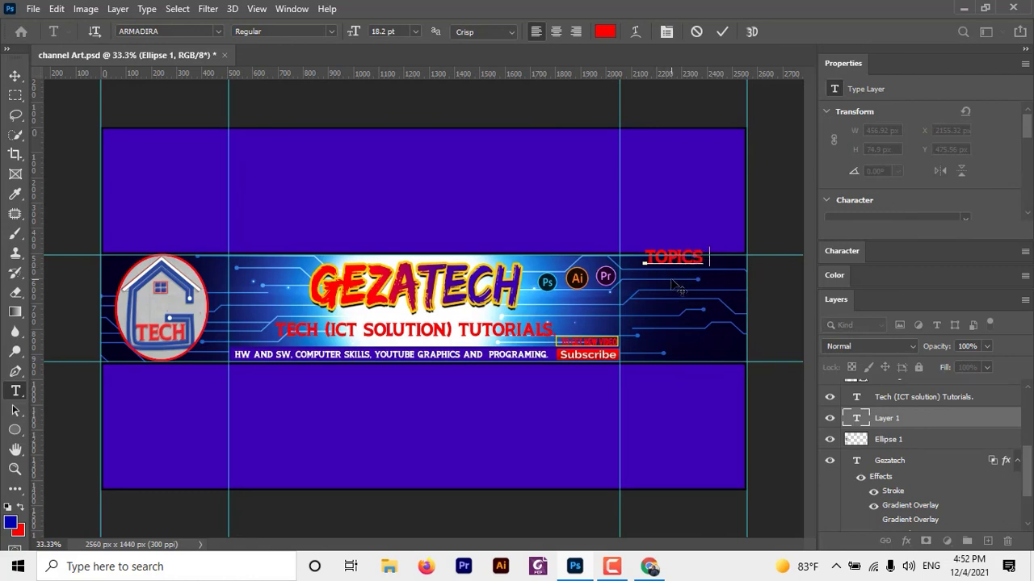
{"action": "mouse_move", "coordinate": [677, 284]}
{"action": "left_mouse_down"}
{"action": "mouse_move", "coordinate": [658, 283]}
{"action": "mouse_move", "coordinate": [687, 265]}
{"action": "left_mouse_up"}
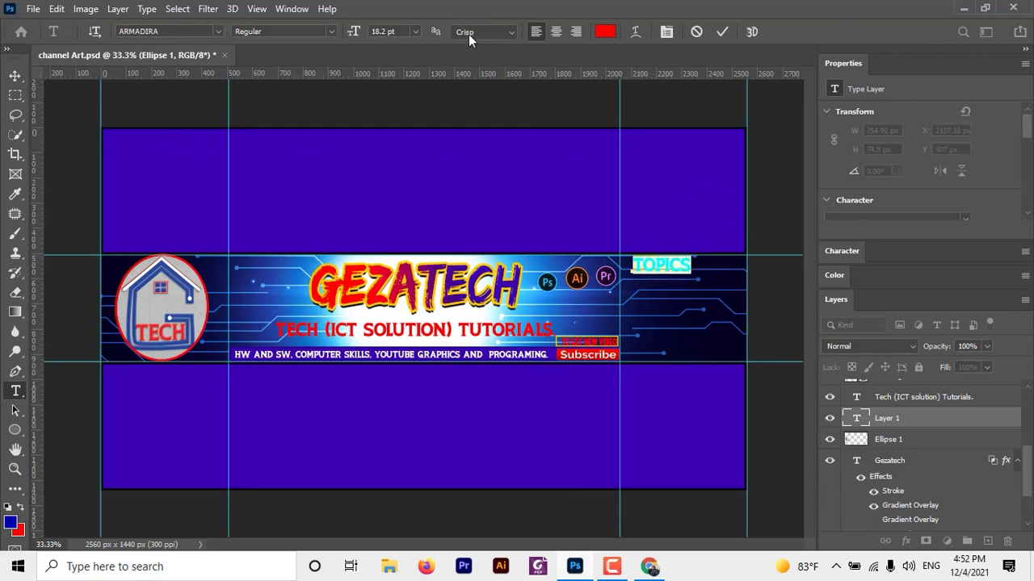
{"action": "left_click", "coordinate": [415, 34]}
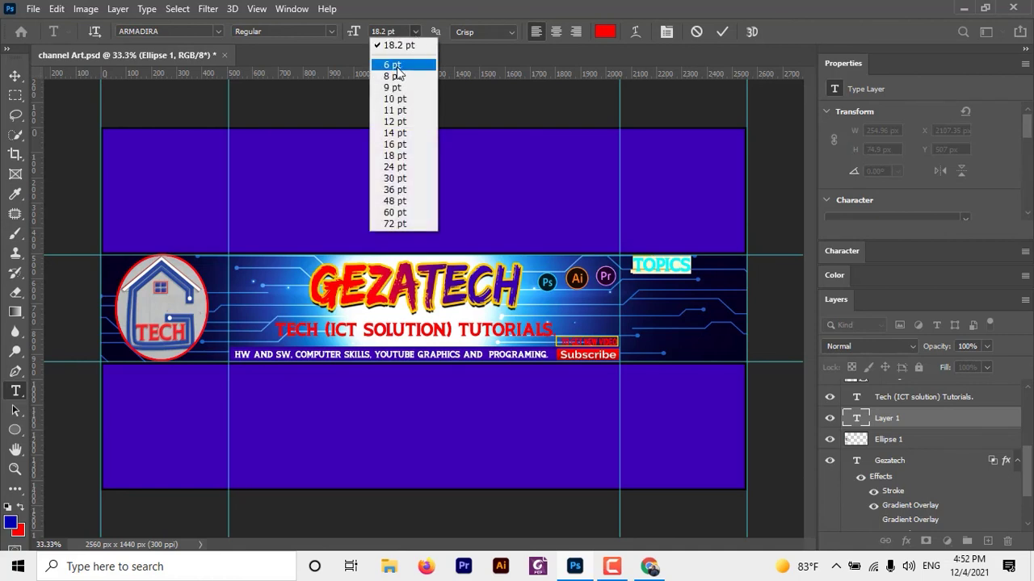
{"action": "left_click", "coordinate": [392, 145]}
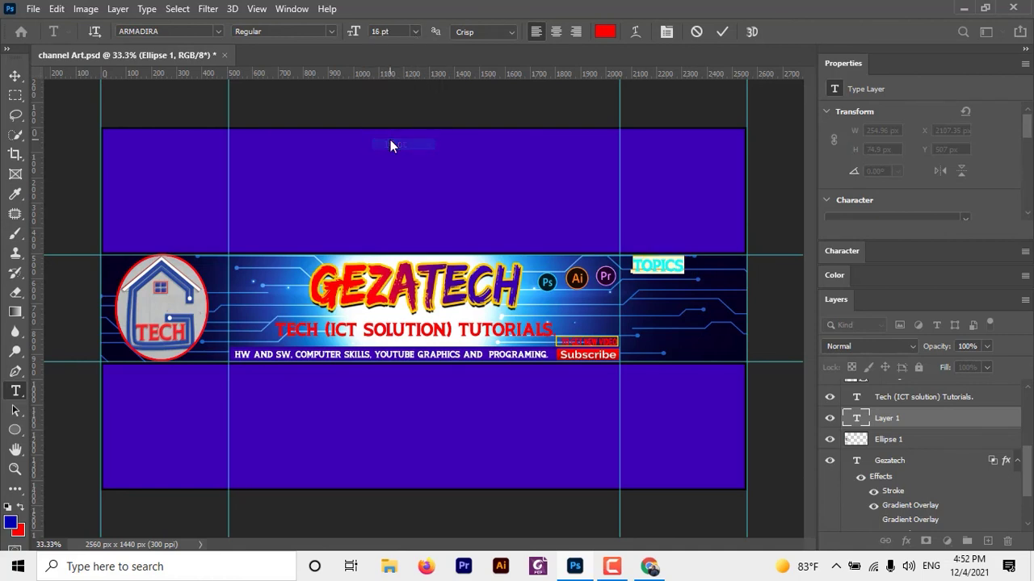
{"action": "left_click", "coordinate": [645, 262]}
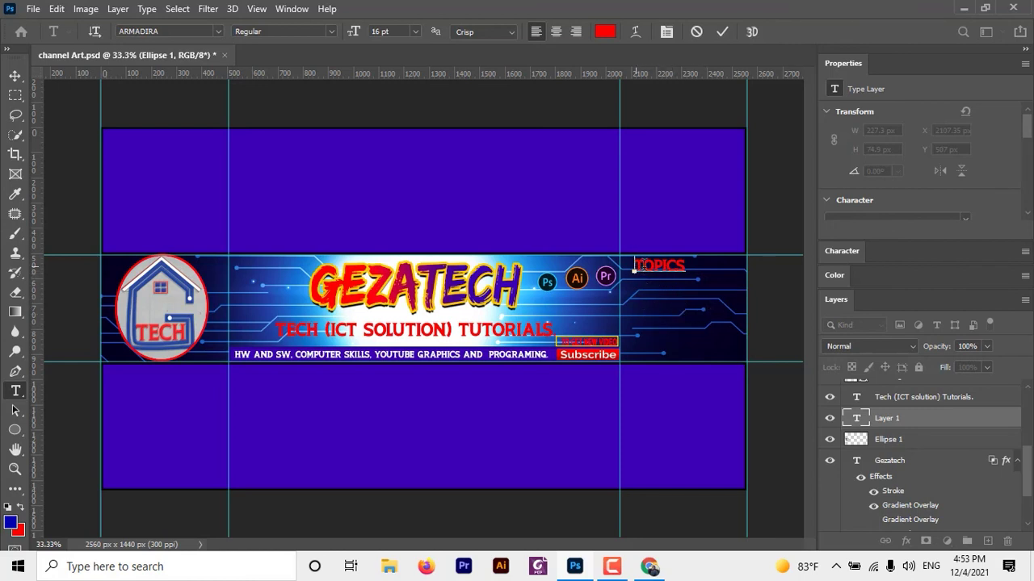
- Select the TOPICS text, nudge it slightly right, and commit the heading
{"action": "left_click_drag", "start_coordinate": [635, 266], "coordinate": [677, 266]}
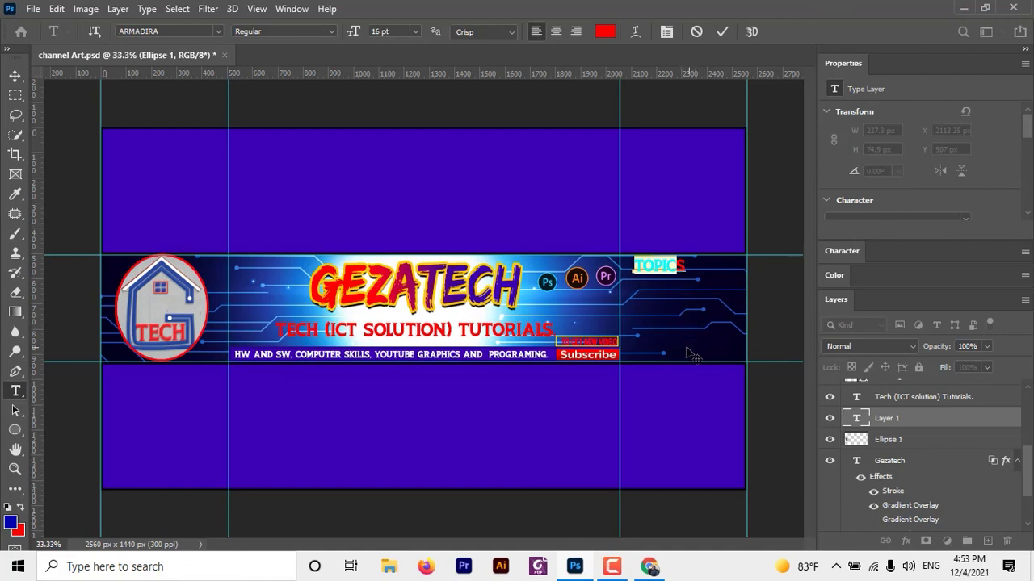
{"action": "left_click", "coordinate": [639, 267]}
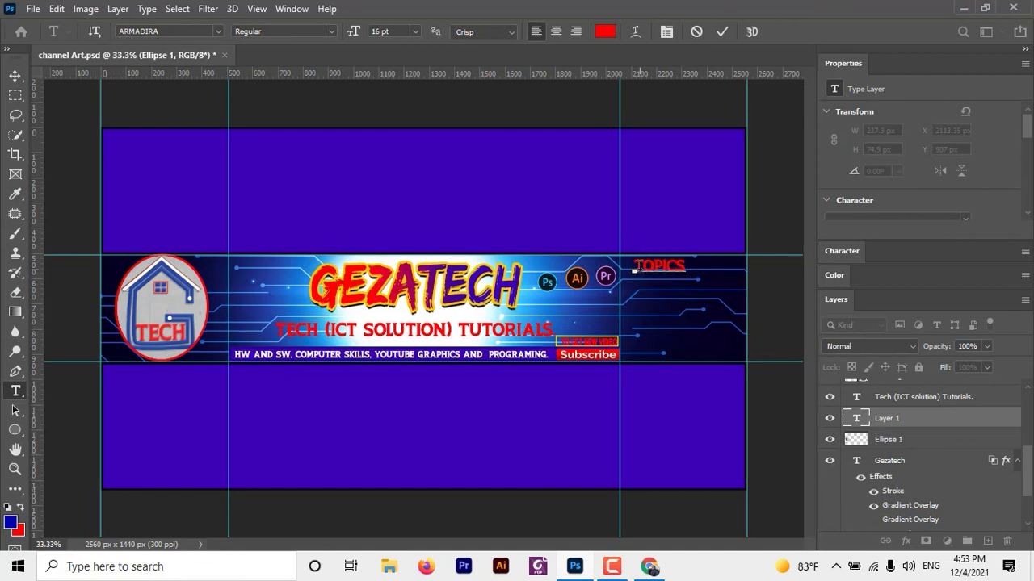
{"action": "left_click_drag", "start_coordinate": [636, 266], "coordinate": [693, 265]}
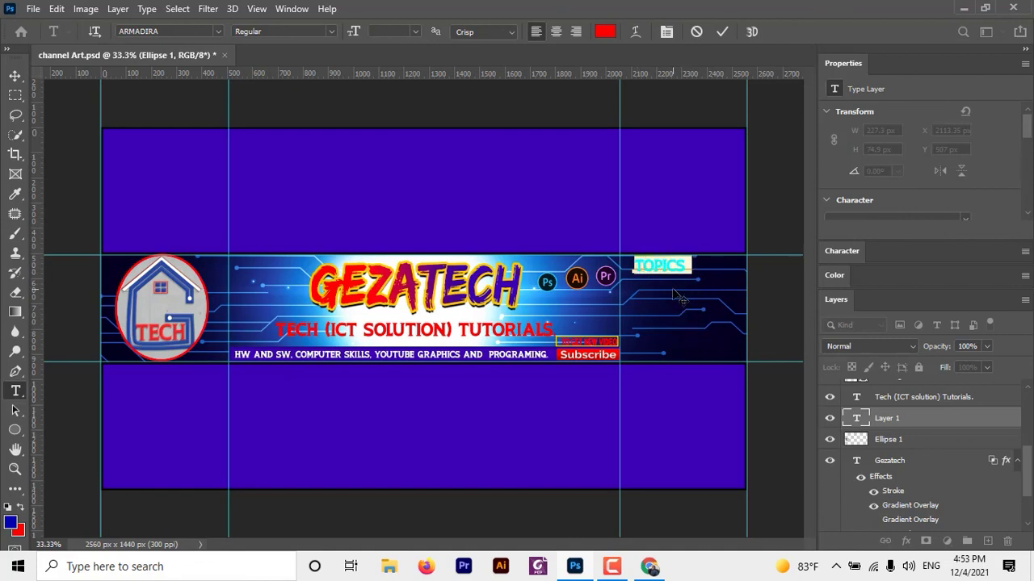
{"action": "left_click", "coordinate": [636, 268]}
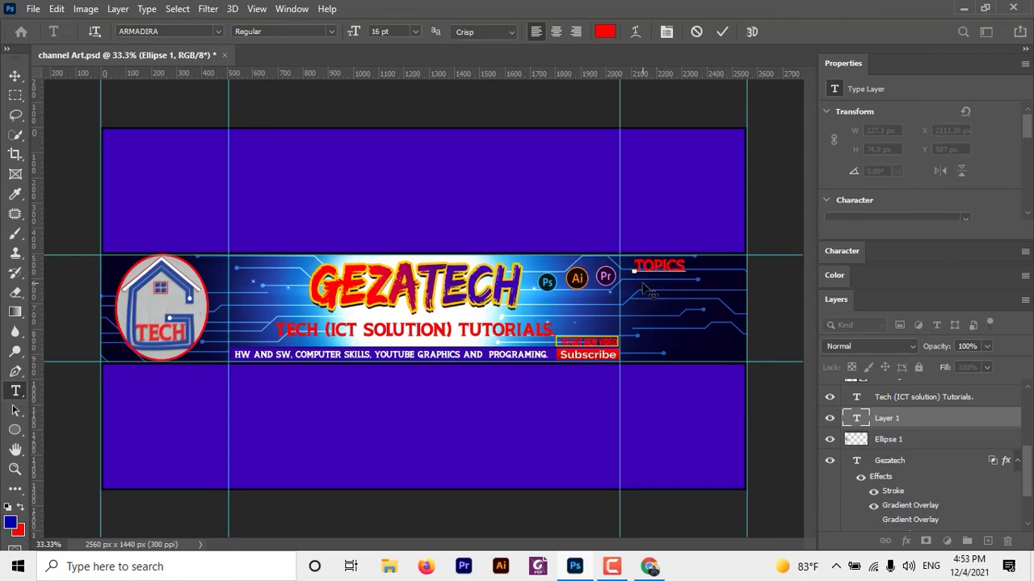
{"action": "left_click_drag", "start_coordinate": [643, 285], "coordinate": [645, 287]}
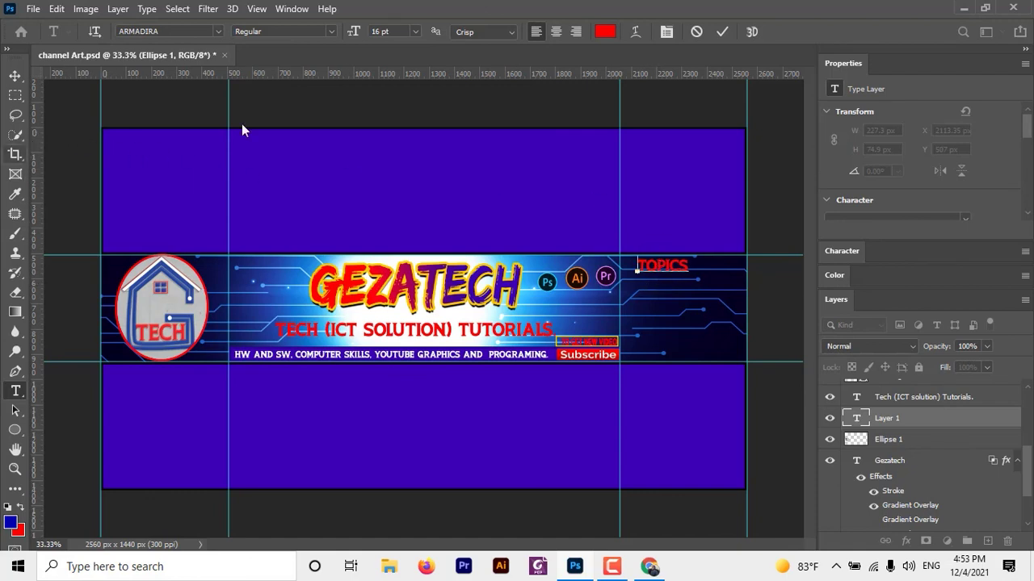
{"action": "left_click", "coordinate": [721, 31]}
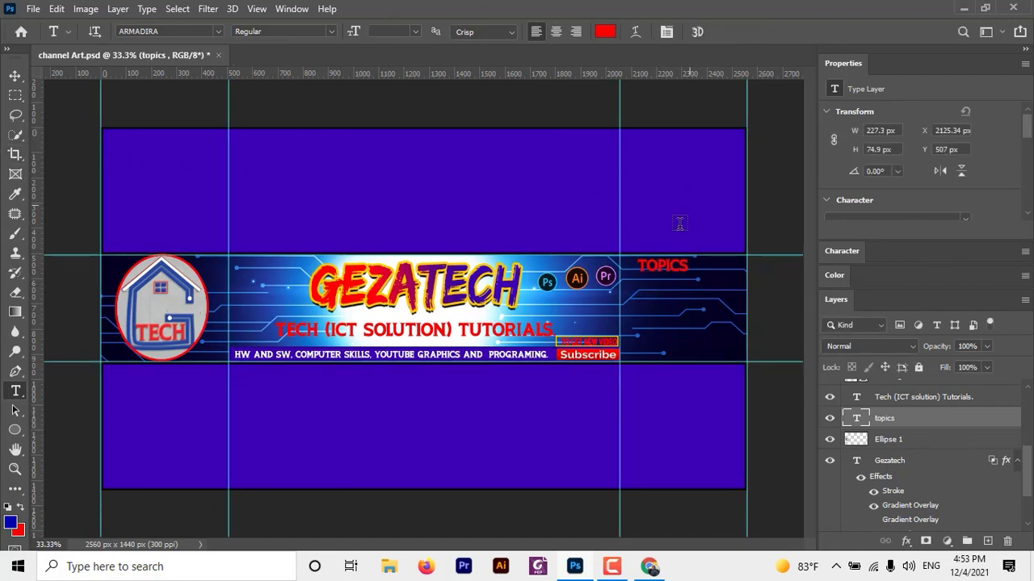
{"action": "left_click", "coordinate": [651, 288]}
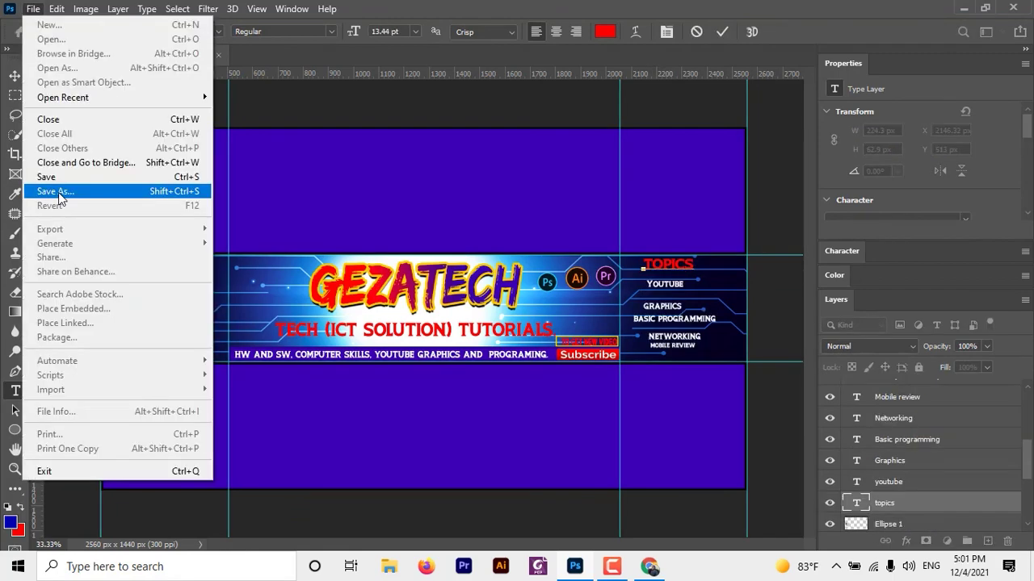
- Save the banner, then start a Save As copy on this computer
{"action": "left_click", "coordinate": [46, 176]}
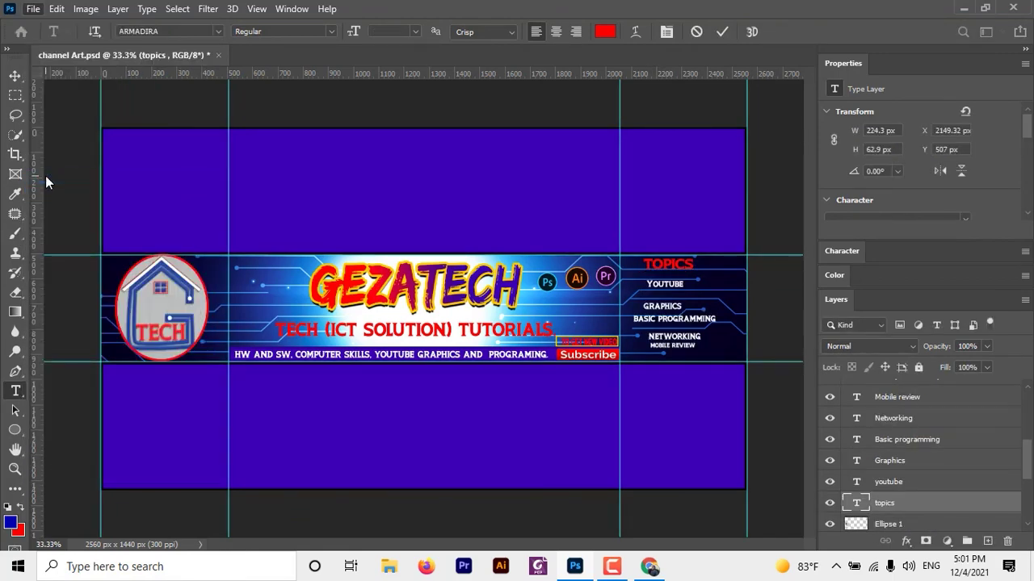
{"action": "left_click", "coordinate": [34, 10]}
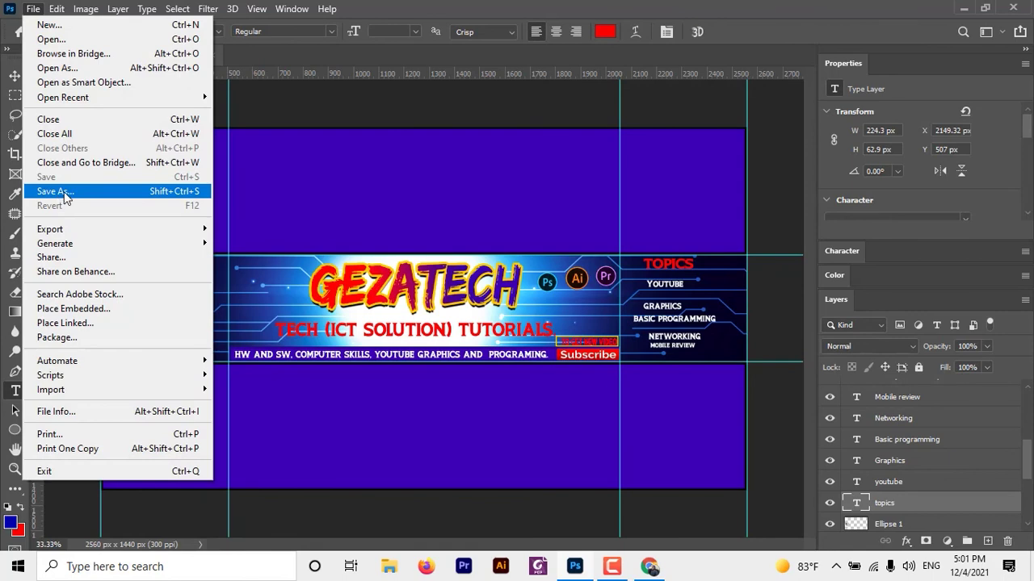
{"action": "left_click", "coordinate": [60, 193]}
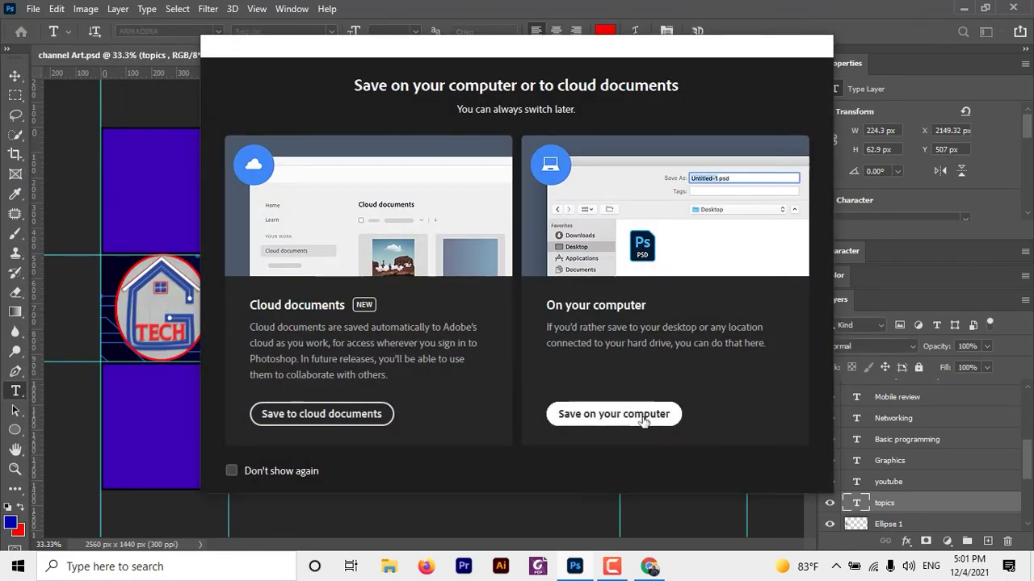
{"action": "left_click", "coordinate": [646, 417]}
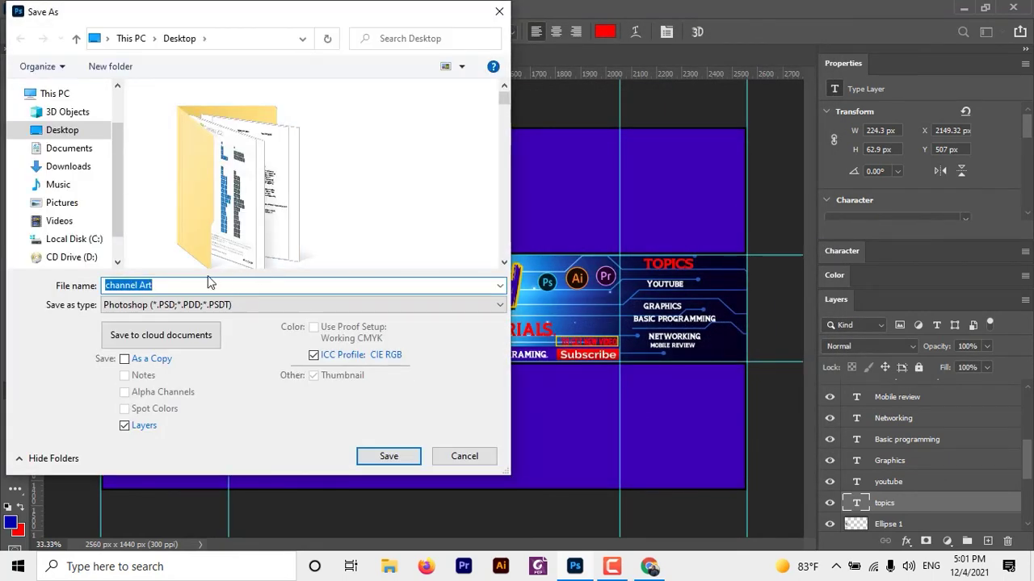
- Save it to the Desktop as the maximum-quality JPEG 'channel Art'
{"action": "left_click", "coordinate": [210, 307]}
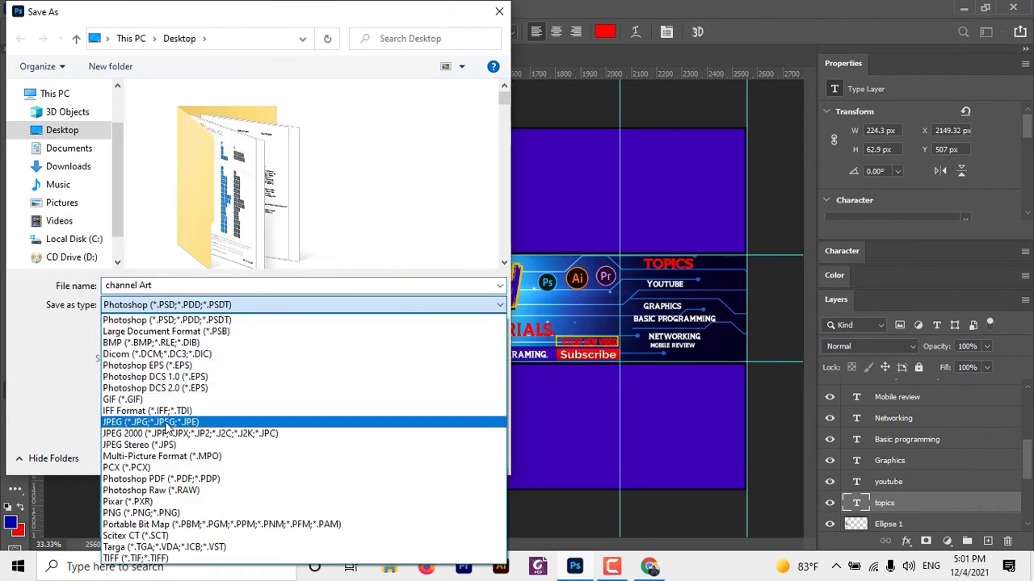
{"action": "left_click", "coordinate": [174, 423]}
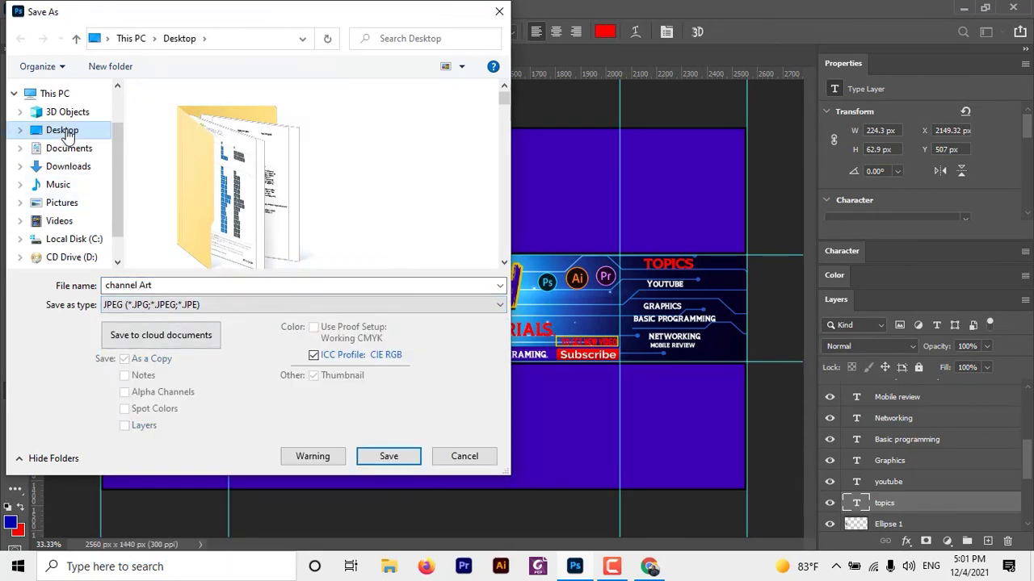
{"action": "left_click", "coordinate": [63, 130]}
{"action": "left_click", "coordinate": [390, 457]}
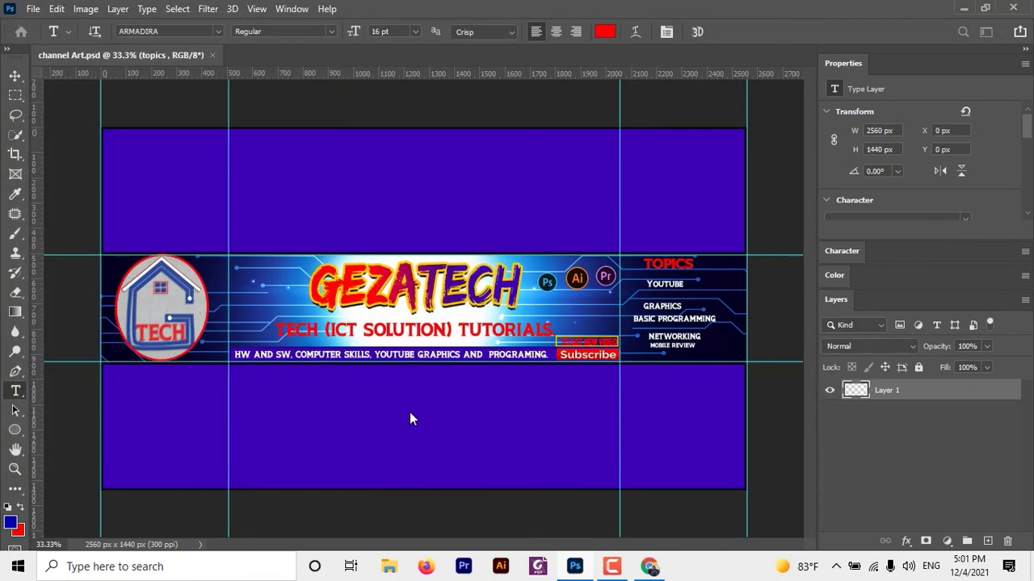
{"action": "left_click", "coordinate": [599, 121]}
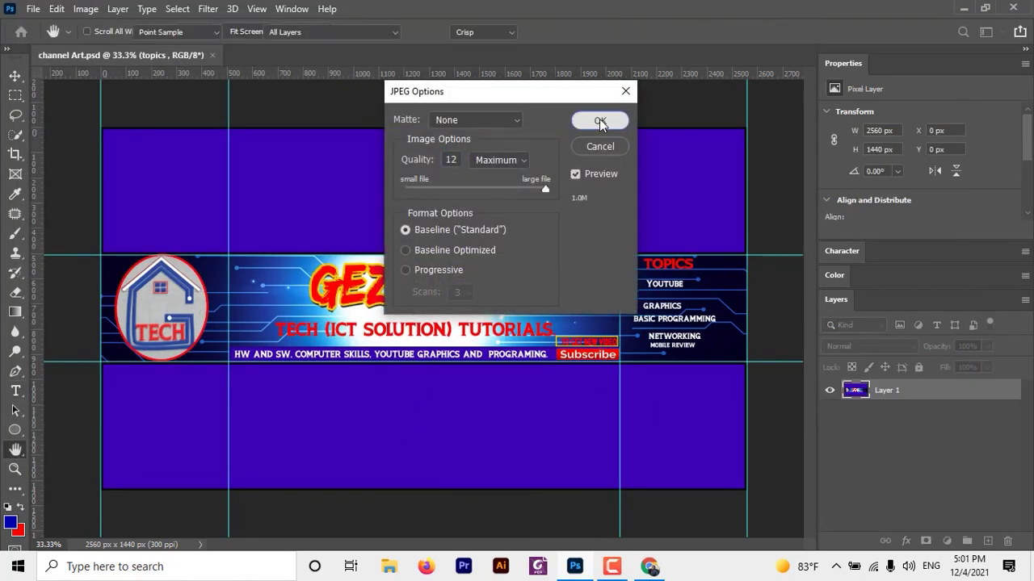
{"action": "left_click", "coordinate": [965, 8]}
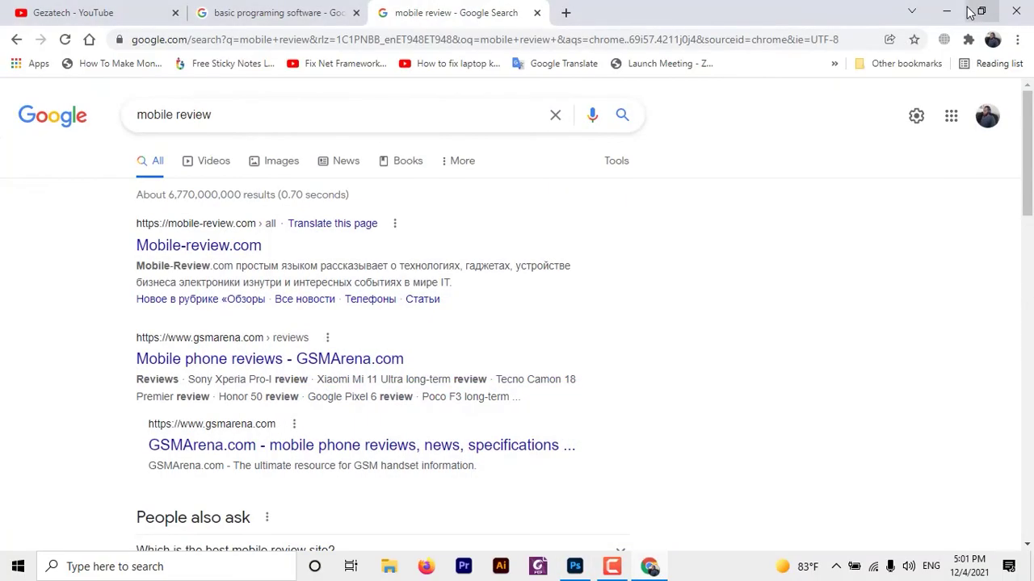
- Go to the Gezatech channel tab and open the Branding page from the banner's camera icon
{"action": "left_click", "coordinate": [69, 13]}
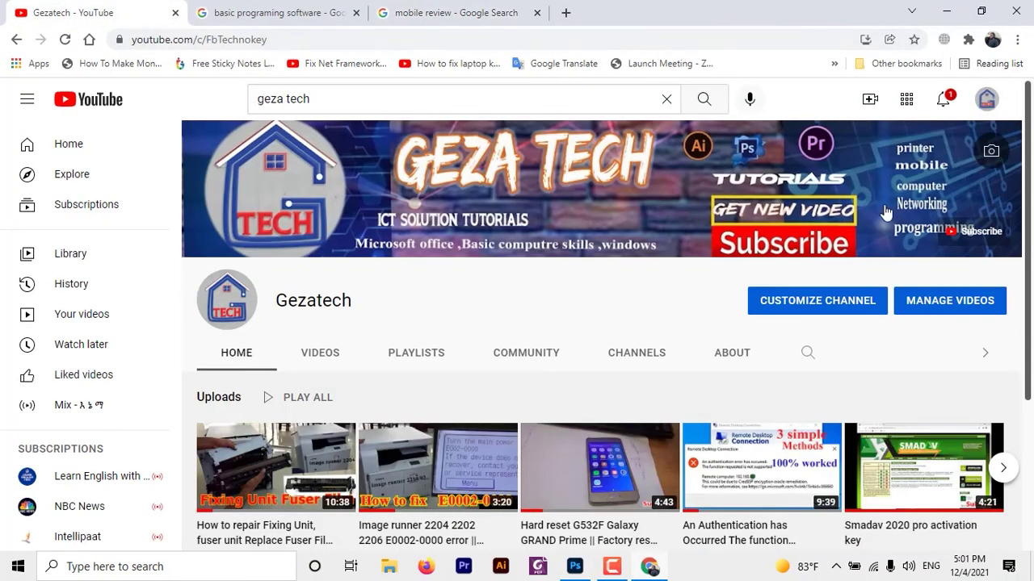
{"action": "left_click", "coordinate": [990, 151]}
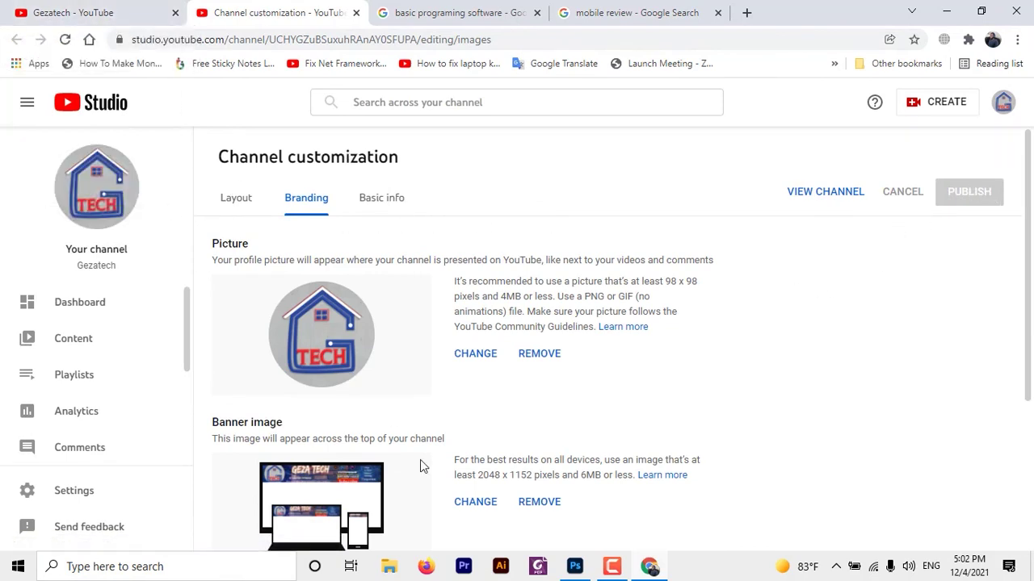
{"action": "scroll", "coordinate": [549, 476], "scroll_direction": "down", "scroll_amount": 2}
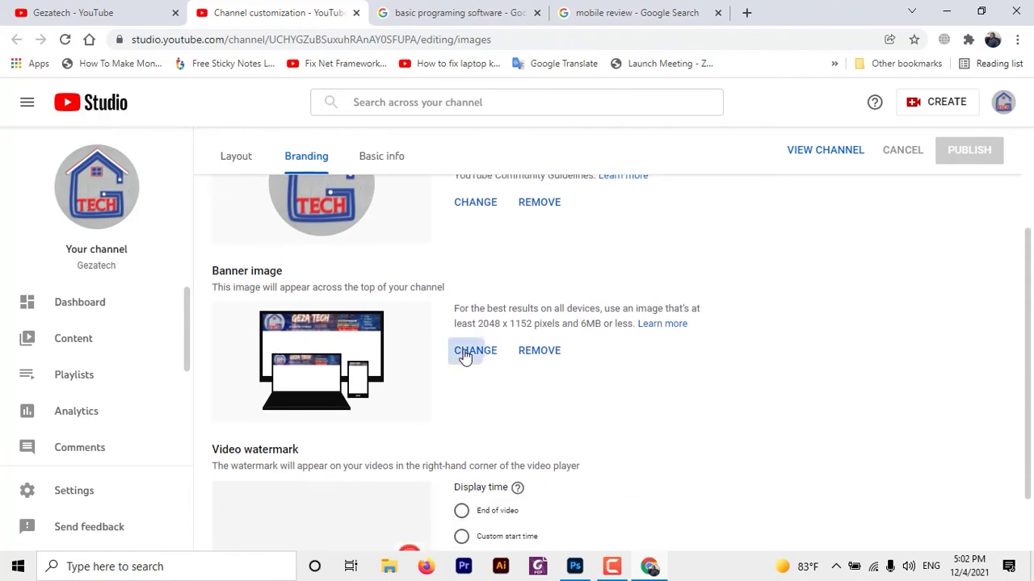
- Upload channel Art from the Desktop as the banner image, accept the crop, and publish
{"action": "left_click", "coordinate": [466, 357]}
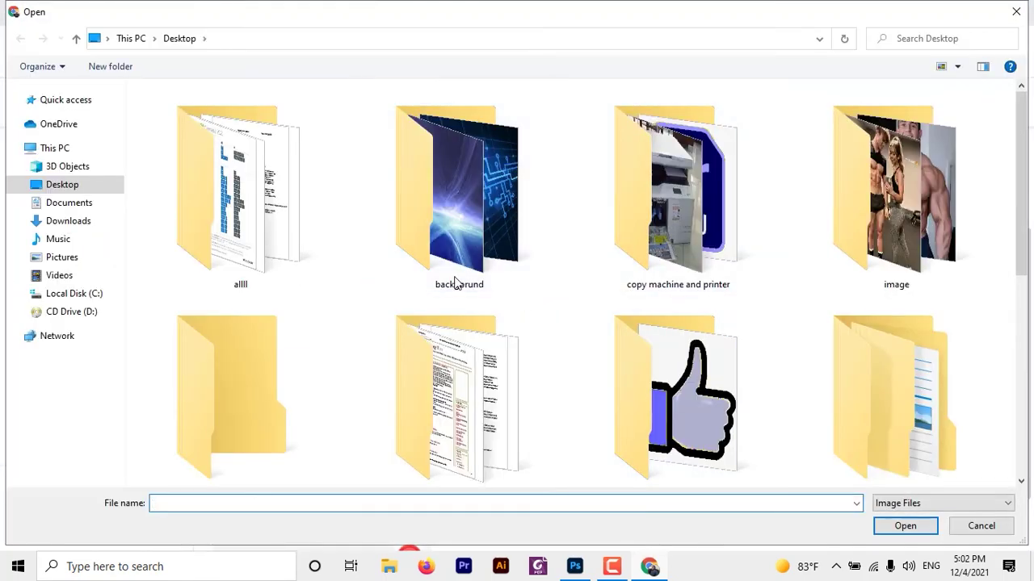
{"action": "left_click_drag", "start_coordinate": [1021, 184], "coordinate": [1023, 387]}
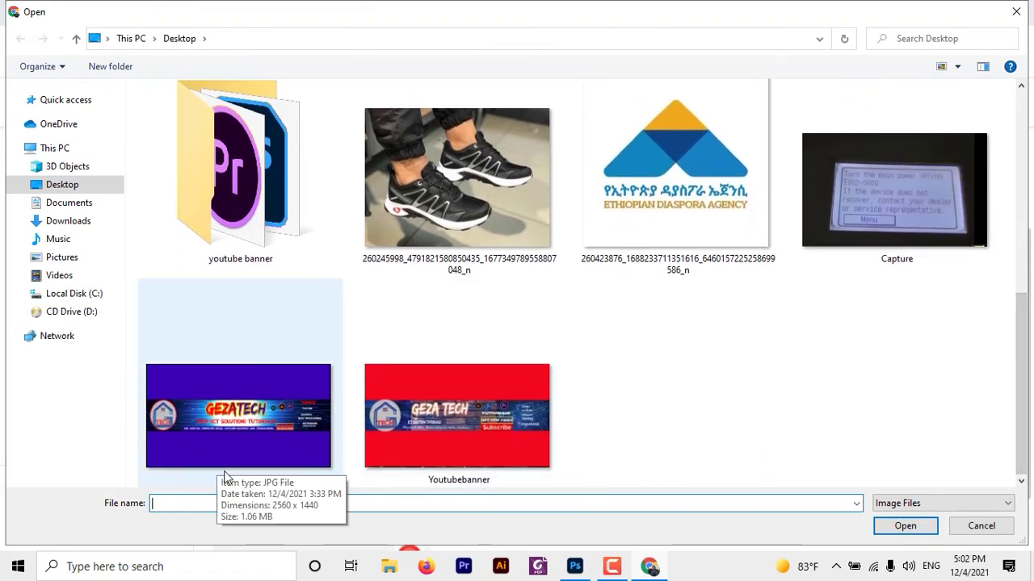
{"action": "mouse_move", "coordinate": [238, 415]}
{"action": "left_click", "coordinate": [220, 419]}
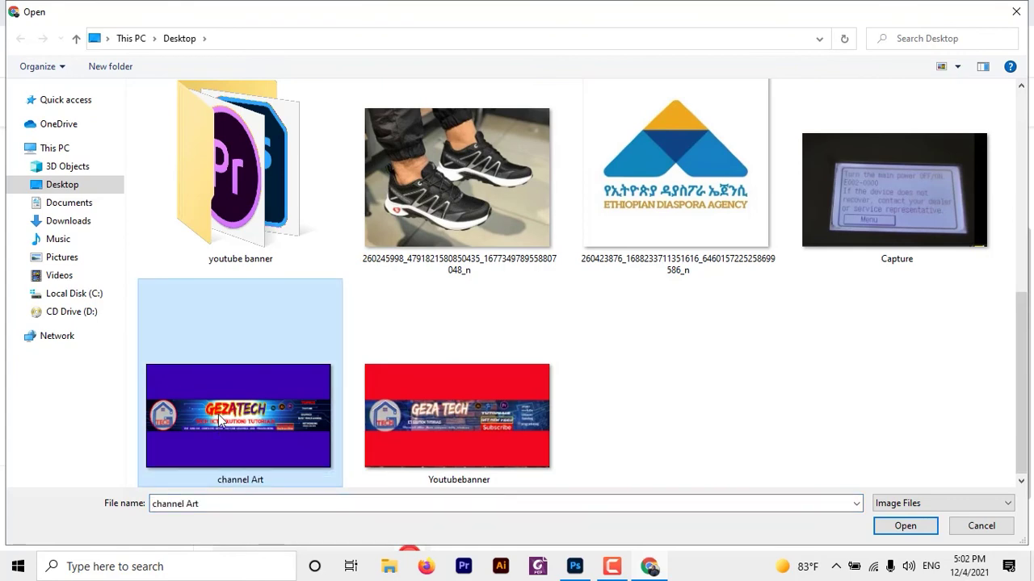
{"action": "double_click", "coordinate": [220, 420]}
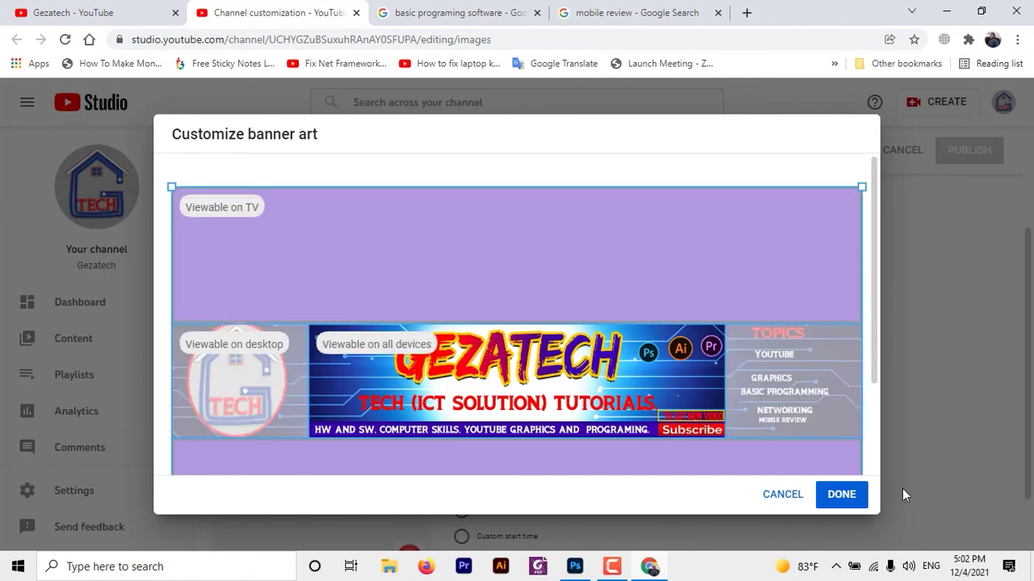
{"action": "left_click", "coordinate": [840, 496]}
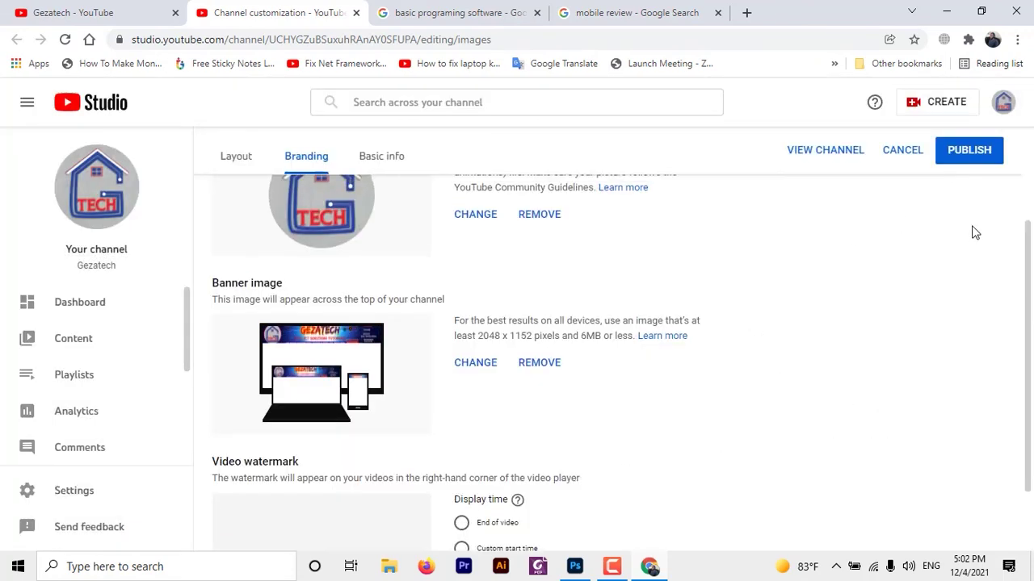
{"action": "scroll", "coordinate": [974, 230], "scroll_direction": "up", "scroll_amount": 2}
{"action": "left_click", "coordinate": [974, 200]}
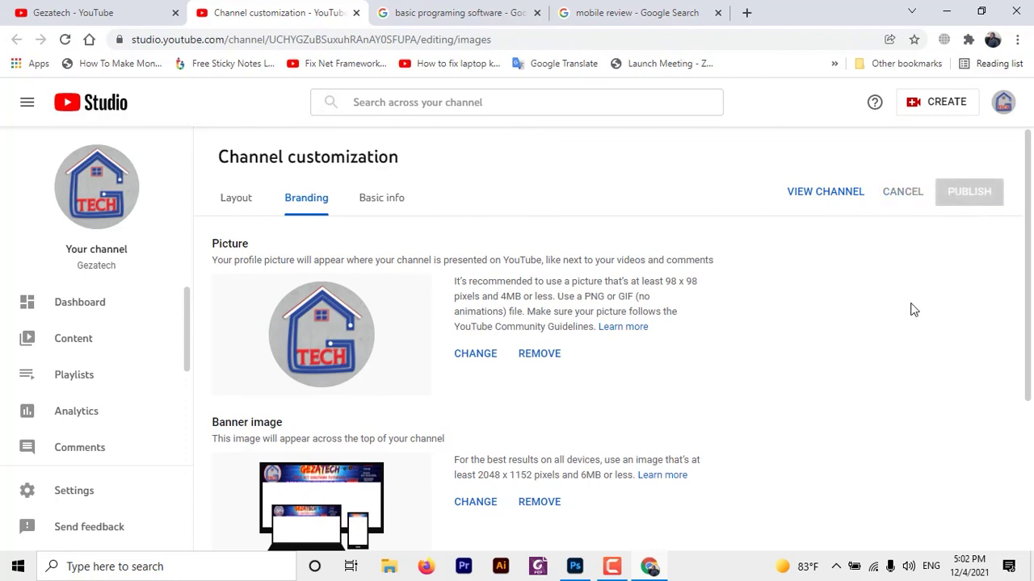